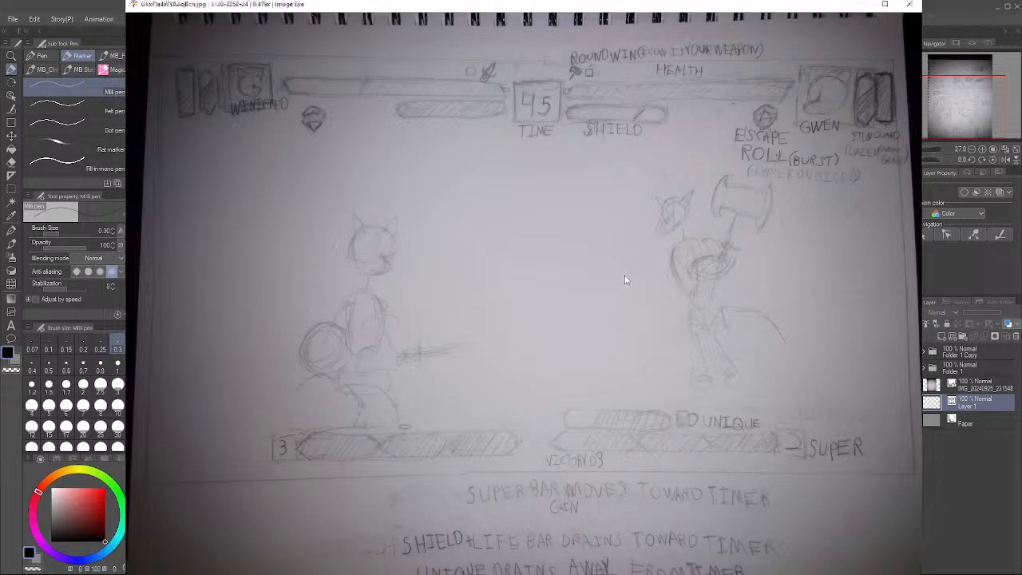
- Pan around the photographed pencil sketch of the fighting-game HUD to examine its health, shield, timer and super bars
scroll(625, 279, "up", 2)
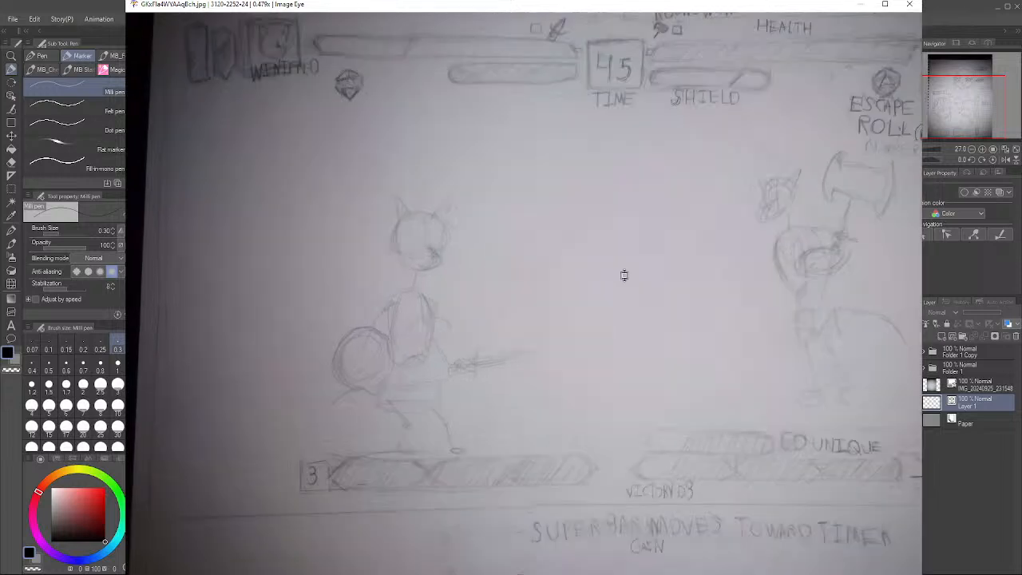
mouse_move(617, 270)
left_mouse_down()
mouse_move(597, 317)
mouse_move(600, 405)
left_mouse_up()
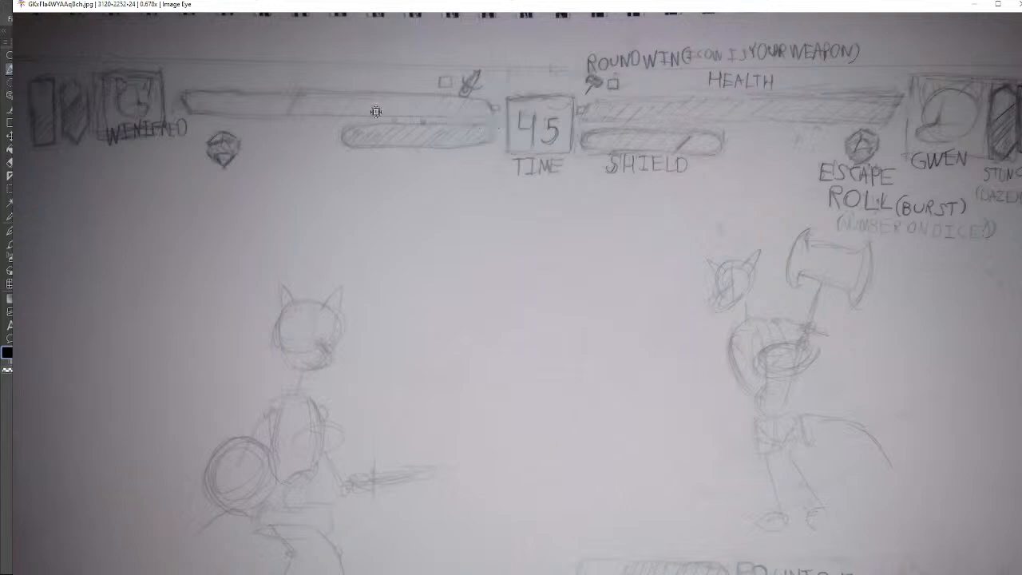
left_click_drag(405, 100, 440, 114)
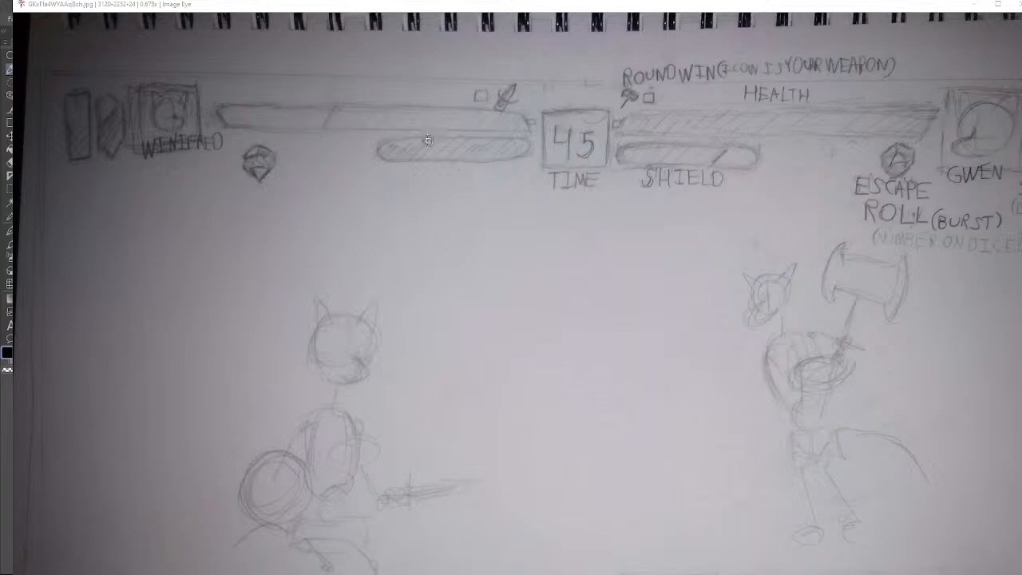
left_click_drag(430, 138, 466, 152)
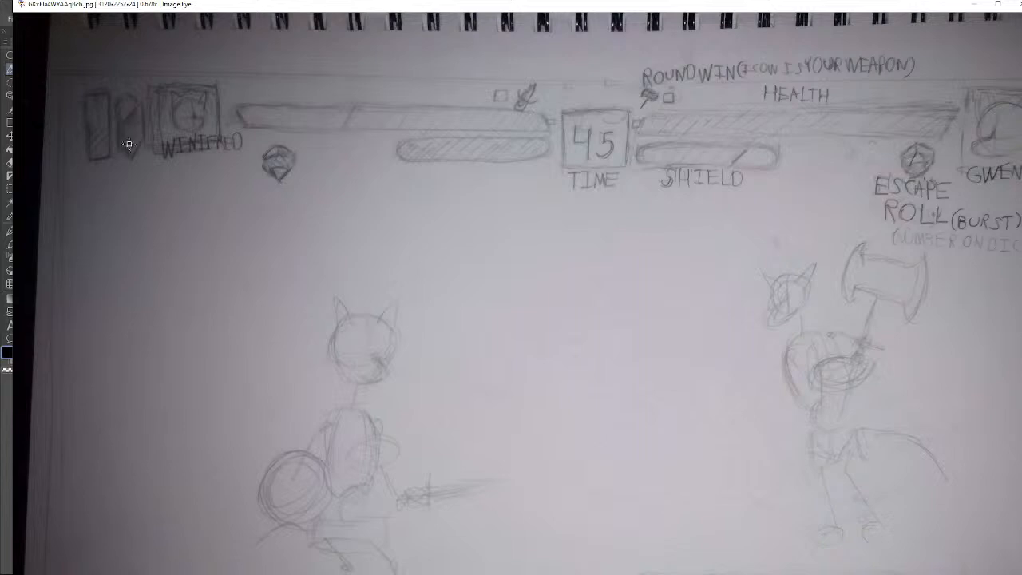
left_click_drag(241, 204, 232, 64)
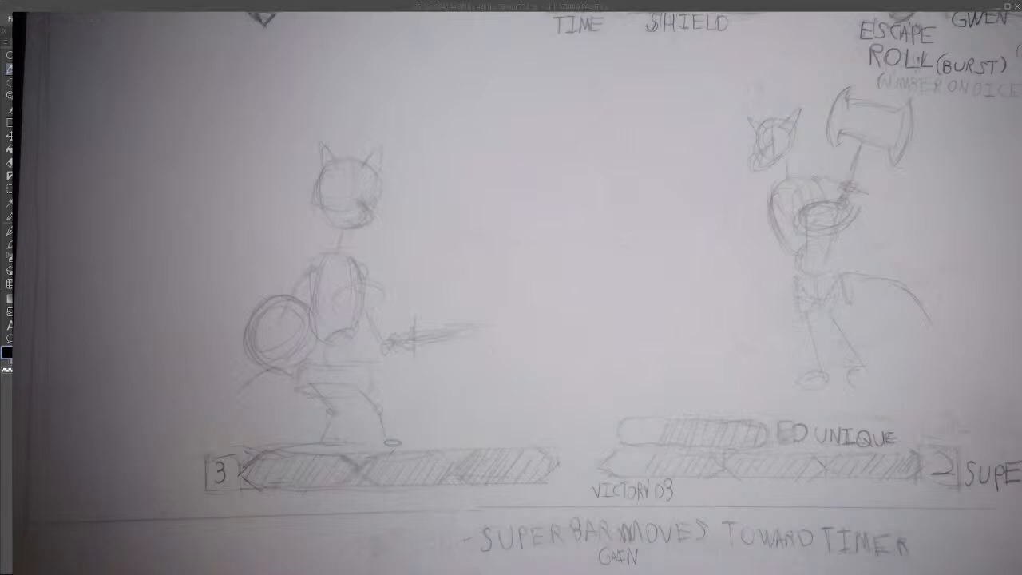
mouse_move(400, 297)
left_mouse_down()
mouse_move(399, 272)
mouse_move(416, 251)
mouse_move(411, 229)
mouse_move(368, 233)
mouse_move(383, 174)
mouse_move(143, 347)
mouse_move(132, 340)
left_mouse_up()
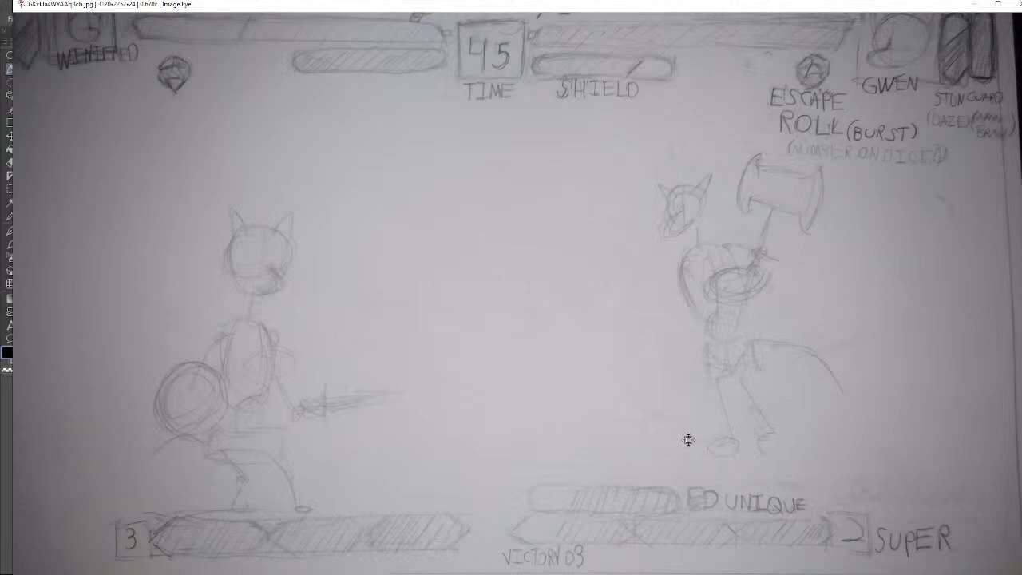
left_click_drag(607, 532, 543, 402)
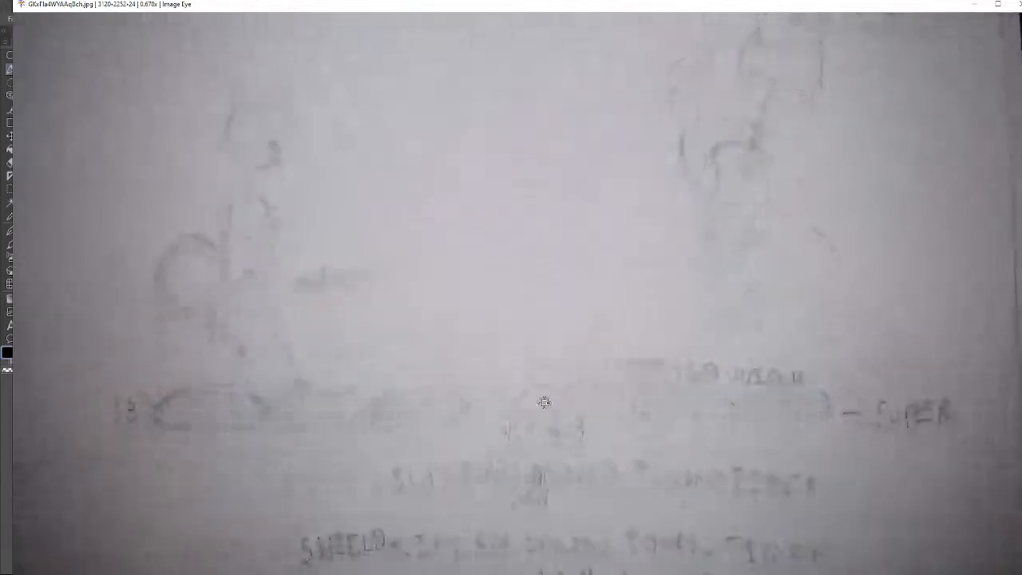
mouse_move(480, 269)
left_mouse_down()
mouse_move(518, 323)
mouse_move(543, 424)
mouse_move(552, 536)
left_mouse_up()
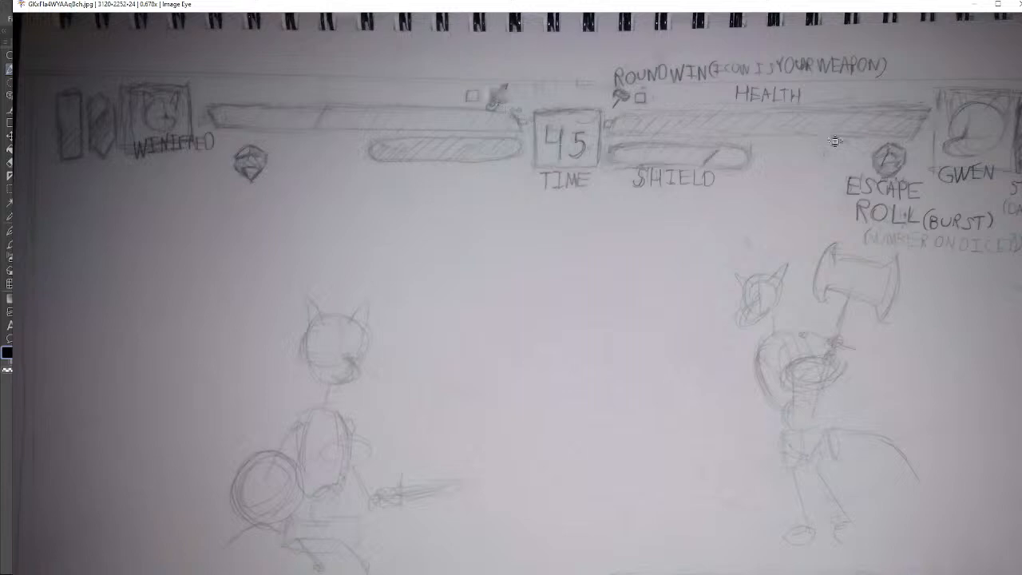
left_click_drag(885, 191, 574, 183)
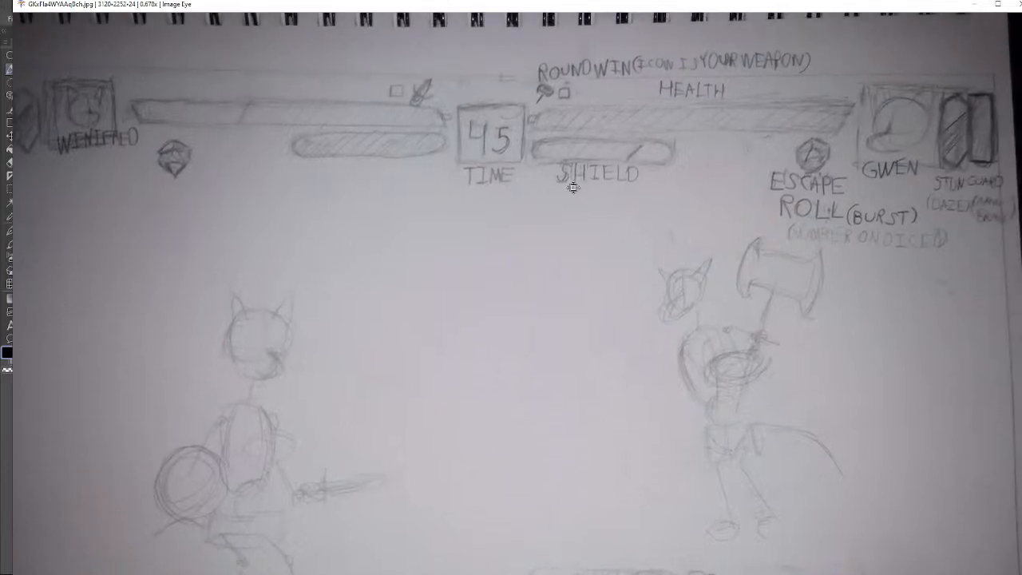
left_click_drag(671, 238, 687, 260)
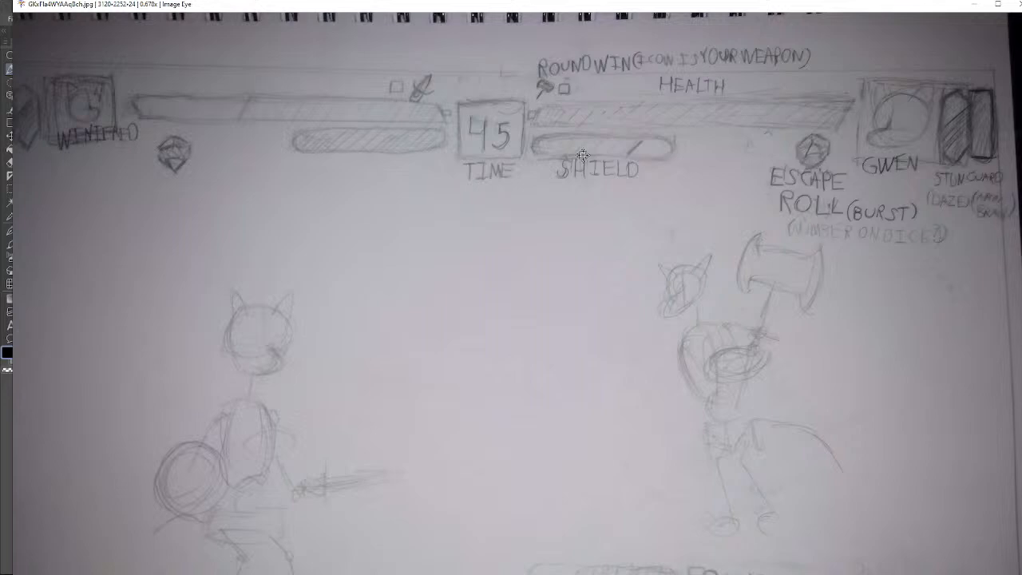
left_click(5, 270)
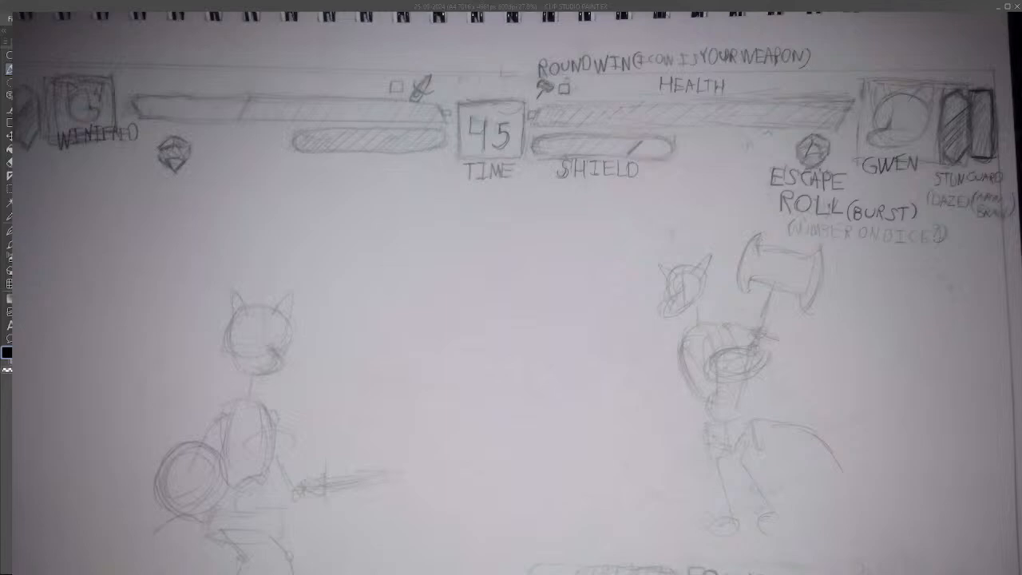
left_click_drag(465, 216, 526, 223)
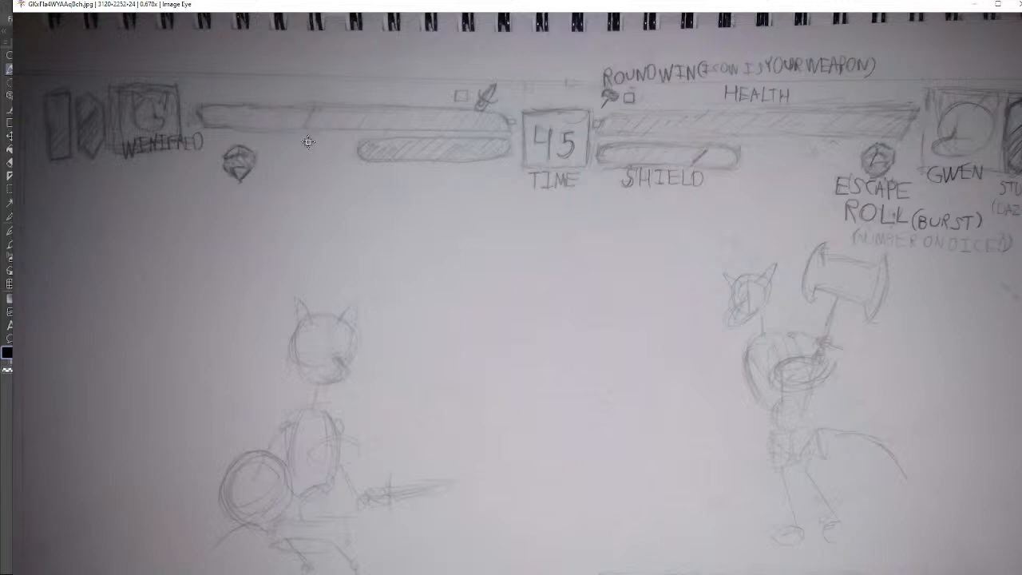
left_click_drag(511, 205, 530, 326)
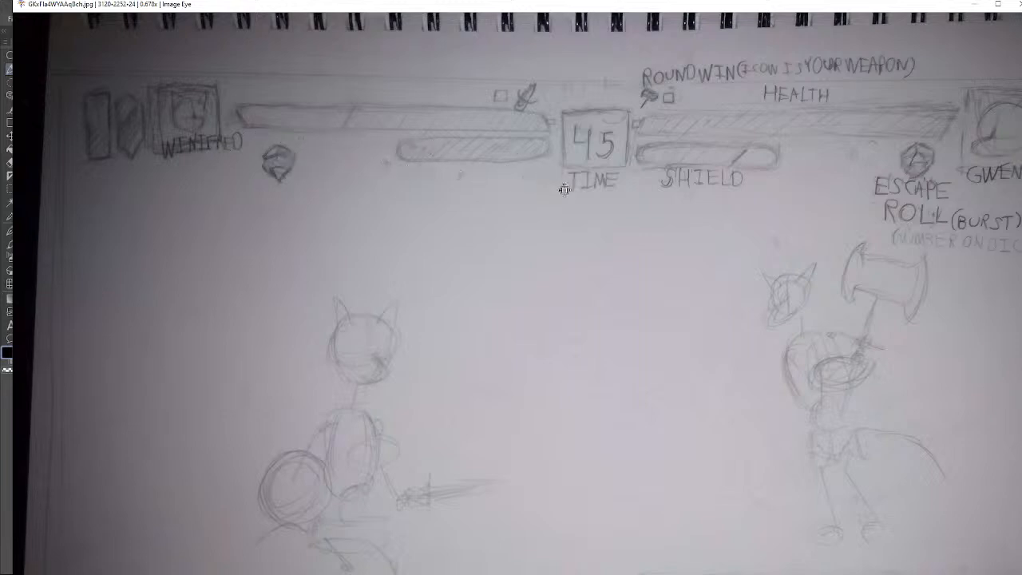
left_click_drag(563, 190, 506, 74)
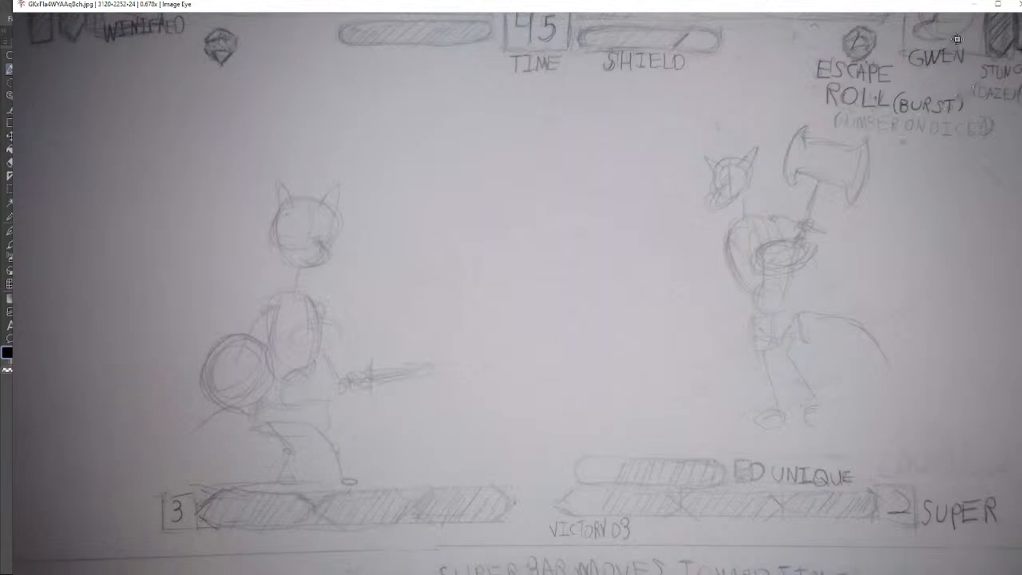
- Leave the image viewer and review the character health/stun/guard crush value estimations in the Health Values Revised document
left_click(979, 11)
scroll(949, 127, "up", 1)
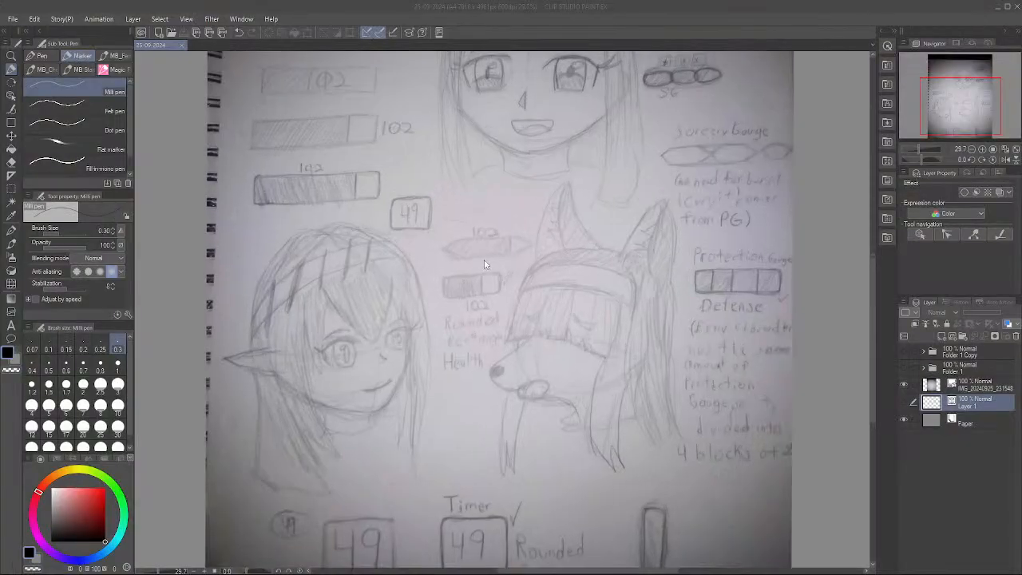
mouse_move(968, 114)
left_mouse_down()
mouse_move(962, 95)
mouse_move(974, 71)
mouse_move(962, 161)
mouse_move(954, 88)
left_mouse_up()
scroll(496, 201, "up", 4)
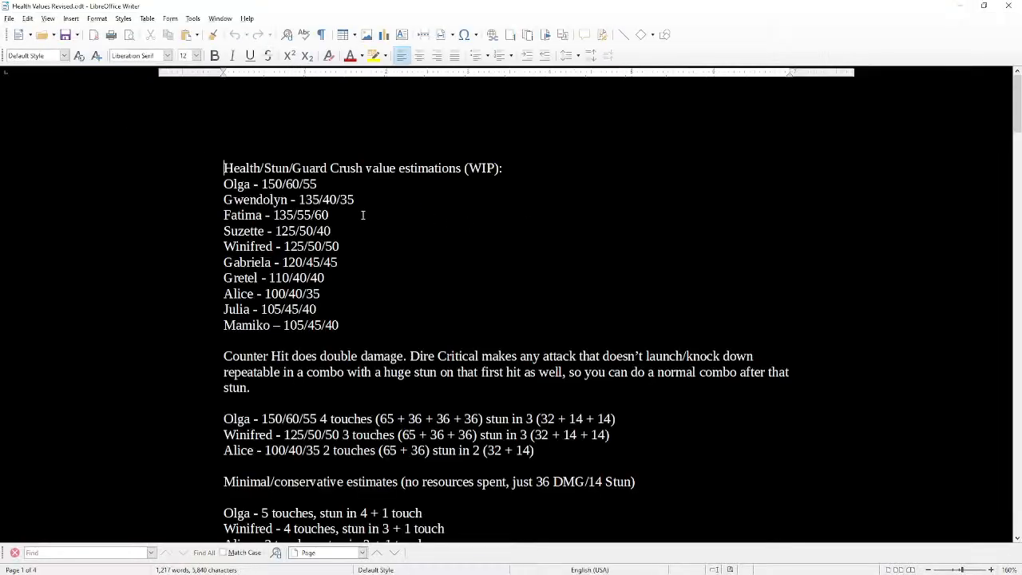
left_click(263, 185)
left_click(963, 6)
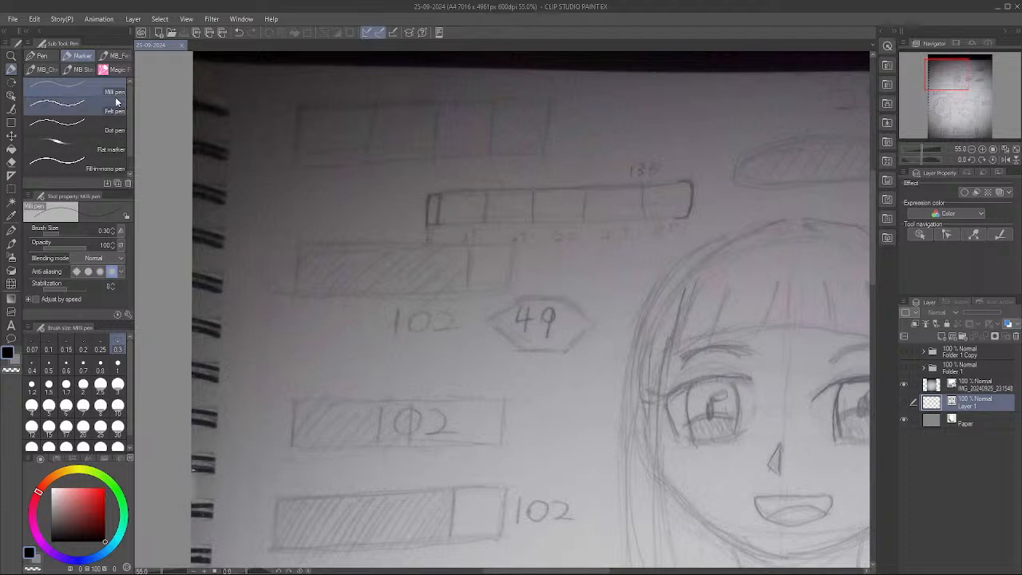
- Pan and zoom across the scanned sketch page of HUD bar, gauge and timer designs
left_click_drag(949, 86, 945, 95)
left_click_drag(941, 97, 948, 107)
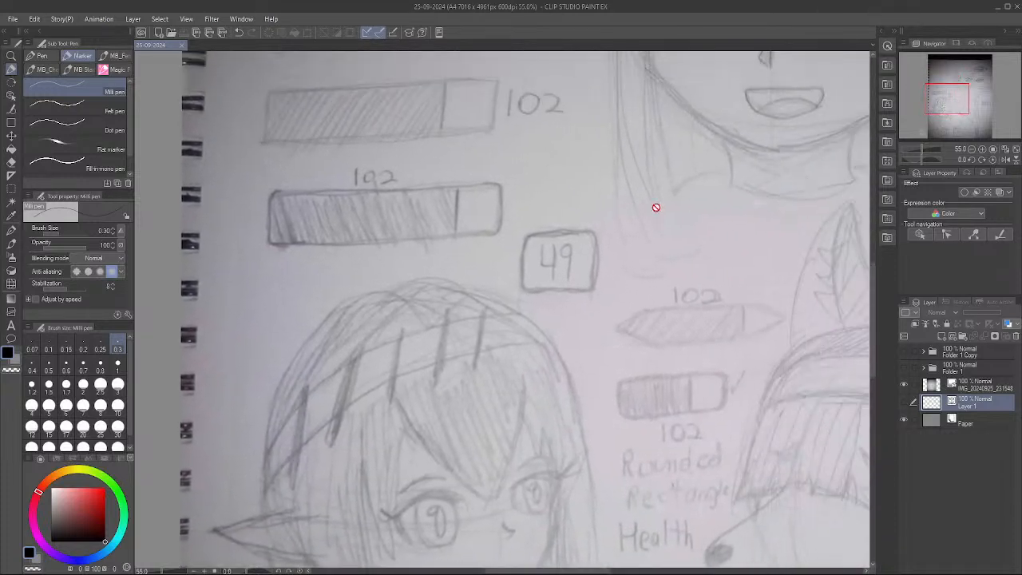
mouse_move(984, 93)
left_mouse_down()
mouse_move(1002, 90)
mouse_move(937, 96)
mouse_move(956, 109)
left_mouse_up()
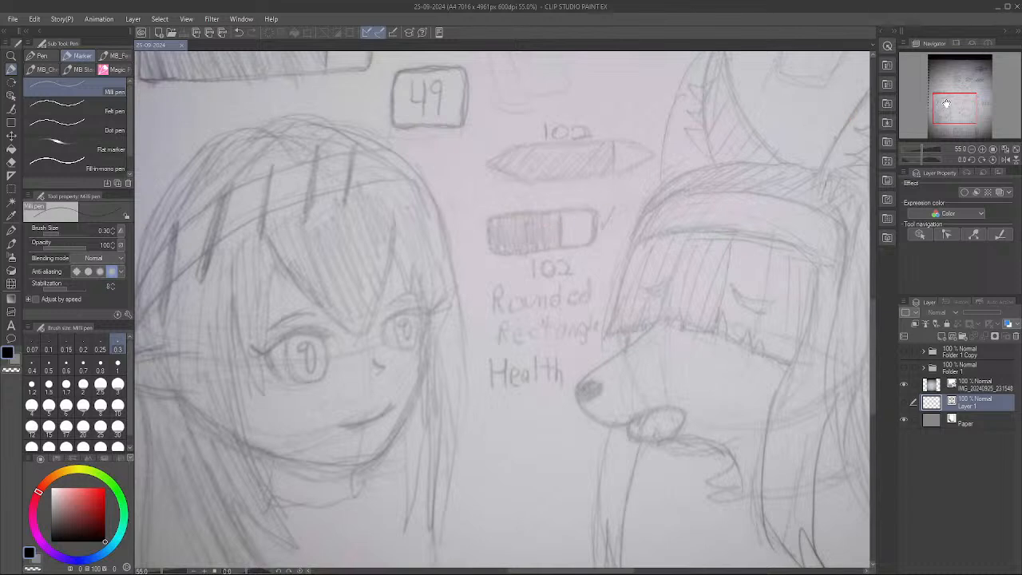
mouse_move(949, 102)
left_mouse_down()
mouse_move(942, 130)
mouse_move(943, 118)
mouse_move(951, 130)
mouse_move(967, 117)
mouse_move(970, 128)
mouse_move(961, 124)
mouse_move(975, 101)
mouse_move(968, 90)
mouse_move(977, 102)
left_mouse_up()
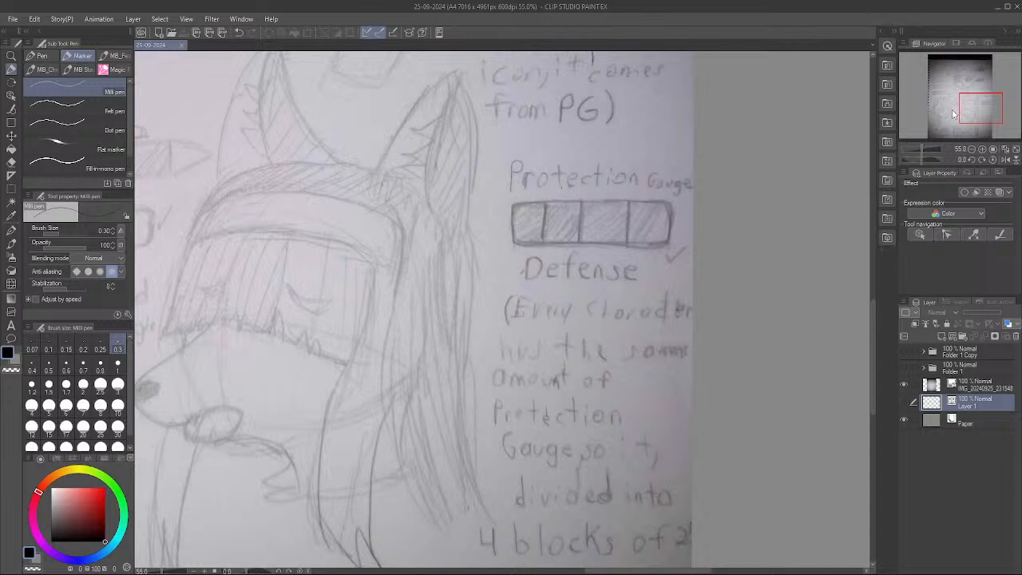
mouse_move(957, 111)
left_mouse_down()
mouse_move(974, 131)
mouse_move(974, 82)
left_mouse_up()
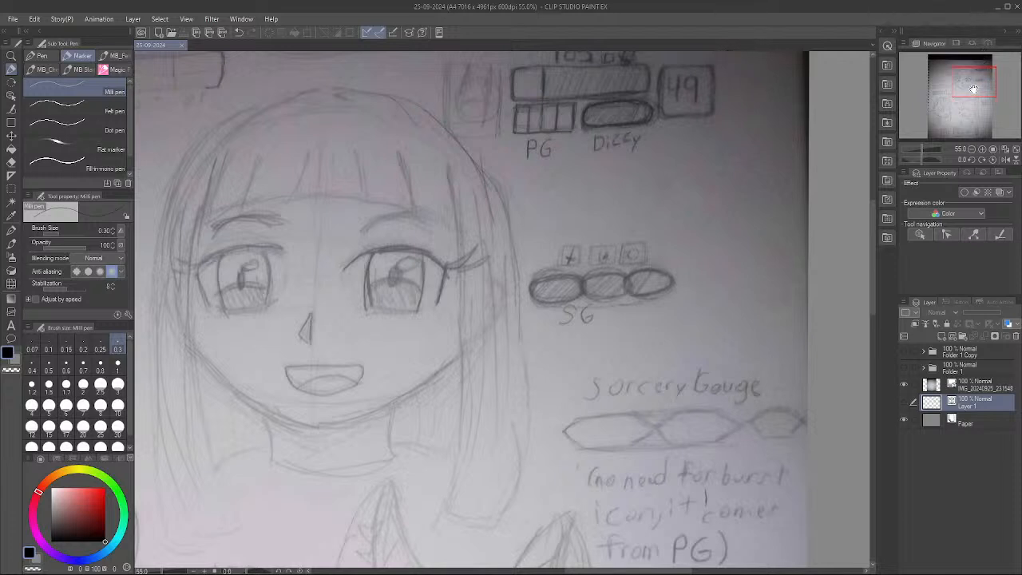
left_click_drag(973, 88, 973, 78)
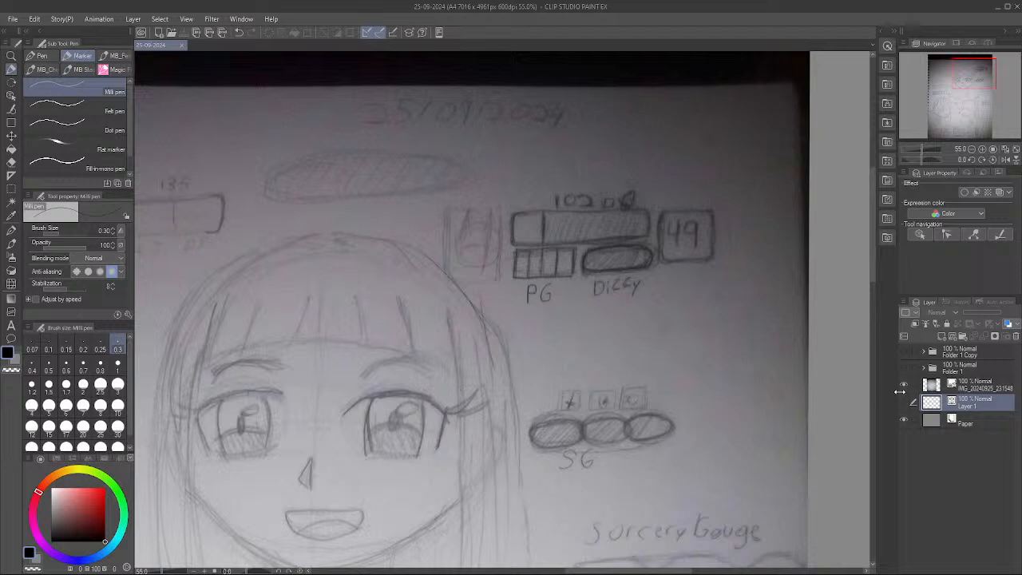
scroll(635, 256, "down", 2)
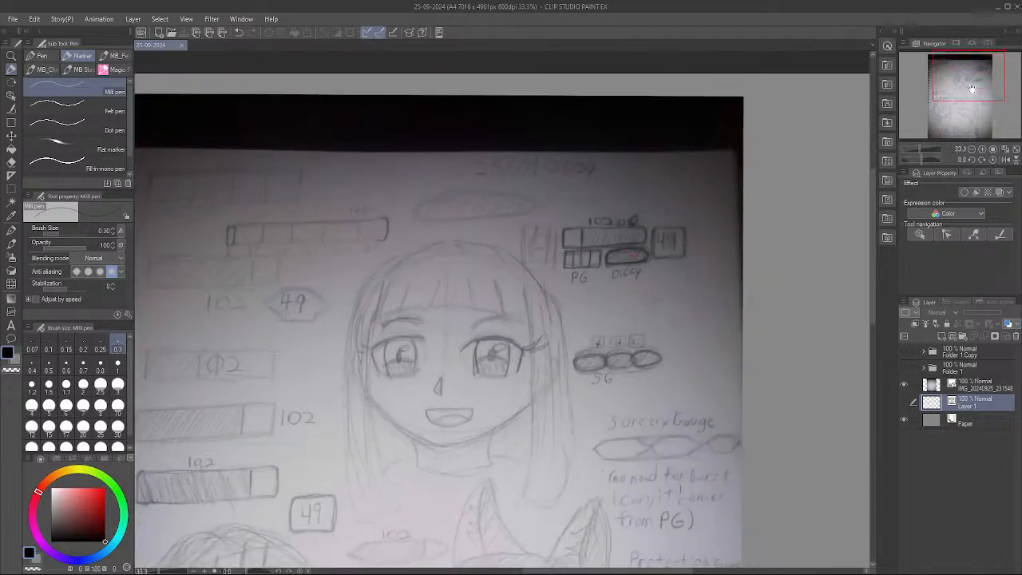
left_click_drag(963, 94, 964, 125)
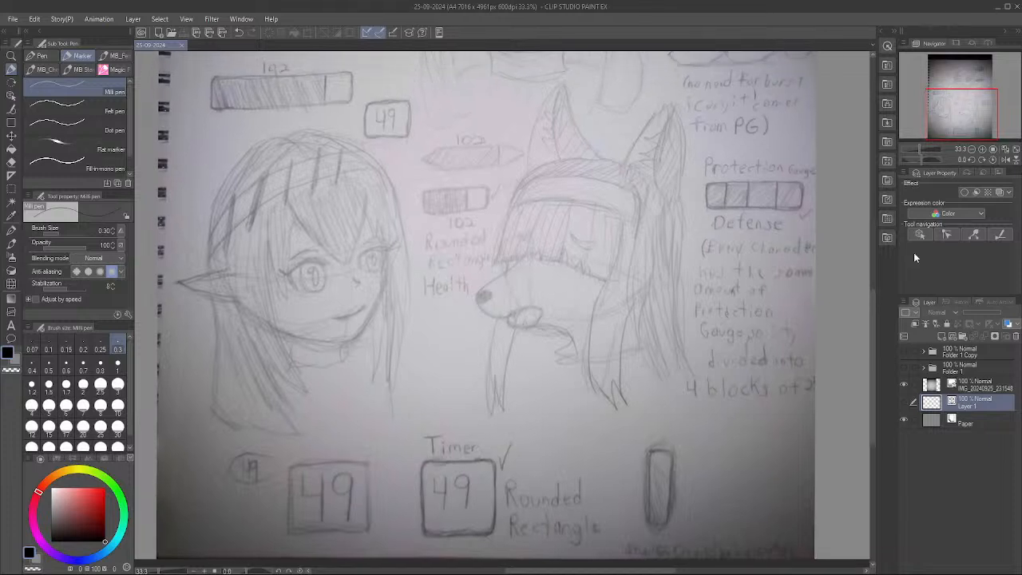
- Show the HUD mockup folder and hide the scanned sketch layer to view the numbered digital HUD layout
left_click(905, 367)
left_click(905, 384)
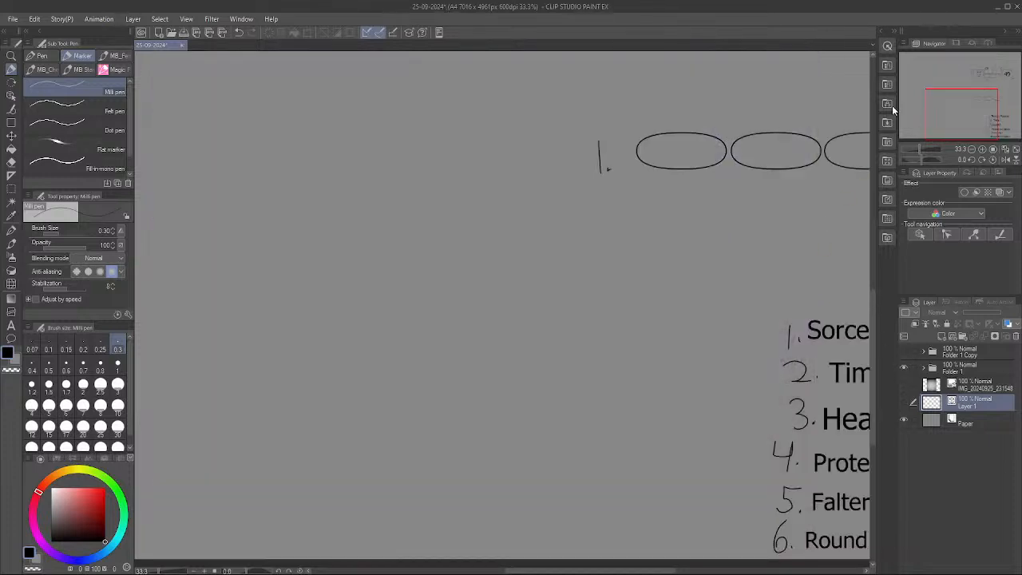
scroll(674, 153, "down", 7)
left_click_drag(966, 87, 995, 58)
scroll(599, 221, "up", 2)
scroll(598, 222, "up", 2)
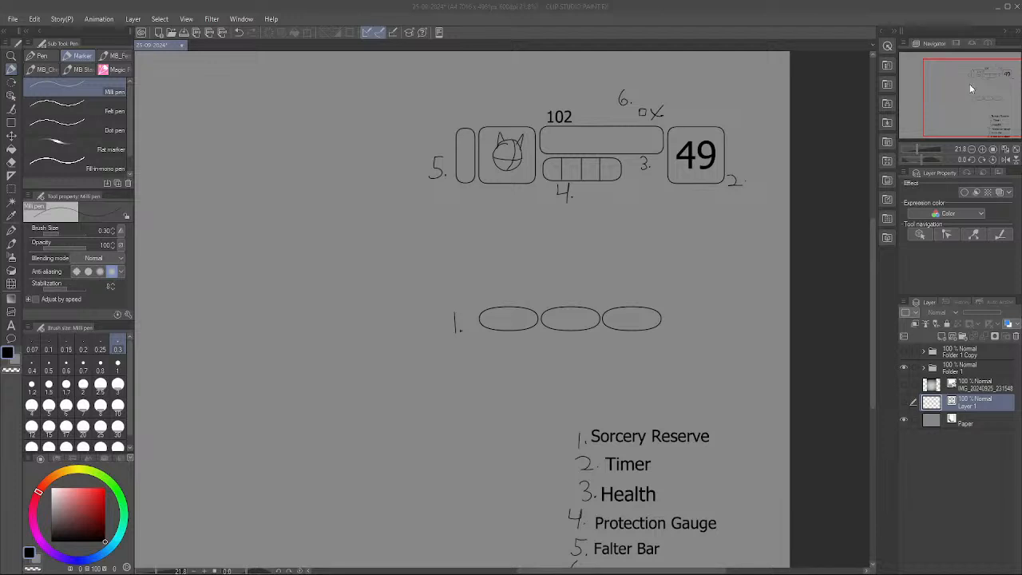
mouse_move(976, 83)
left_mouse_down()
mouse_move(986, 80)
mouse_move(977, 75)
left_mouse_up()
- Zoom and pan around the HUD mockup to review the numbered elements and their legend
scroll(503, 200, "up", 3)
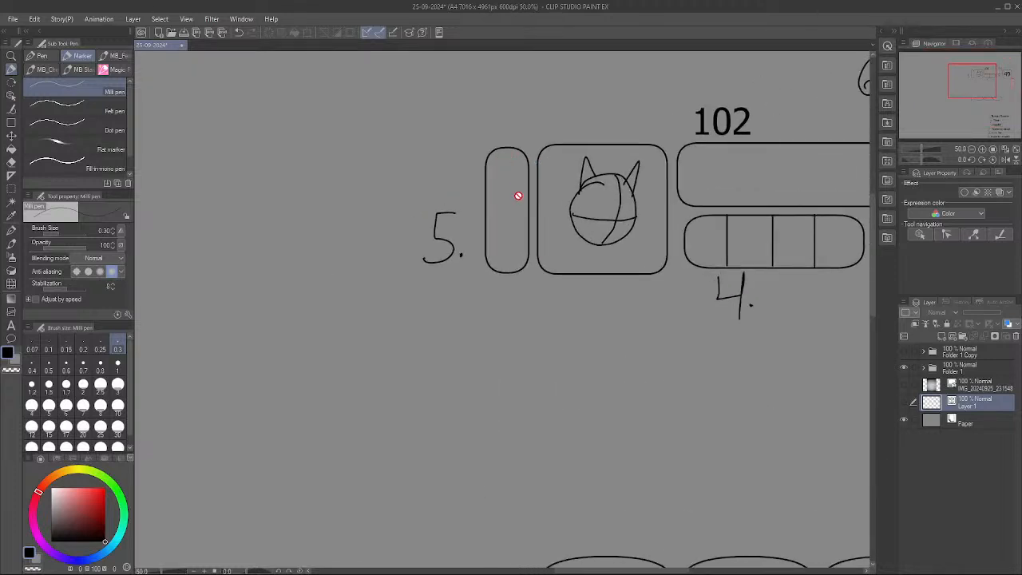
scroll(735, 137, "down", 3)
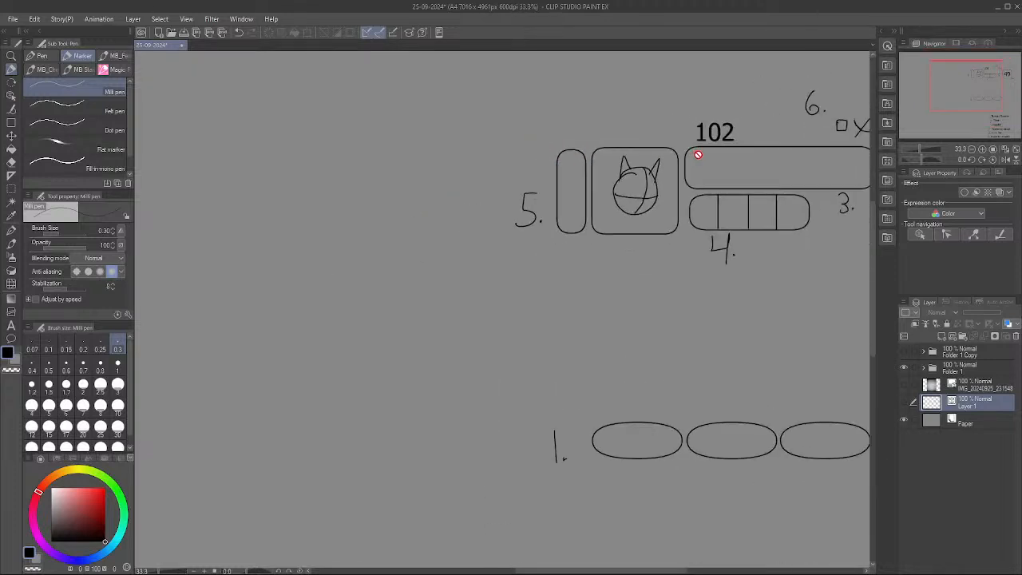
mouse_move(920, 99)
left_mouse_down()
mouse_move(971, 91)
mouse_move(974, 102)
mouse_move(963, 99)
mouse_move(980, 86)
mouse_move(972, 118)
mouse_move(987, 126)
mouse_move(977, 114)
left_mouse_up()
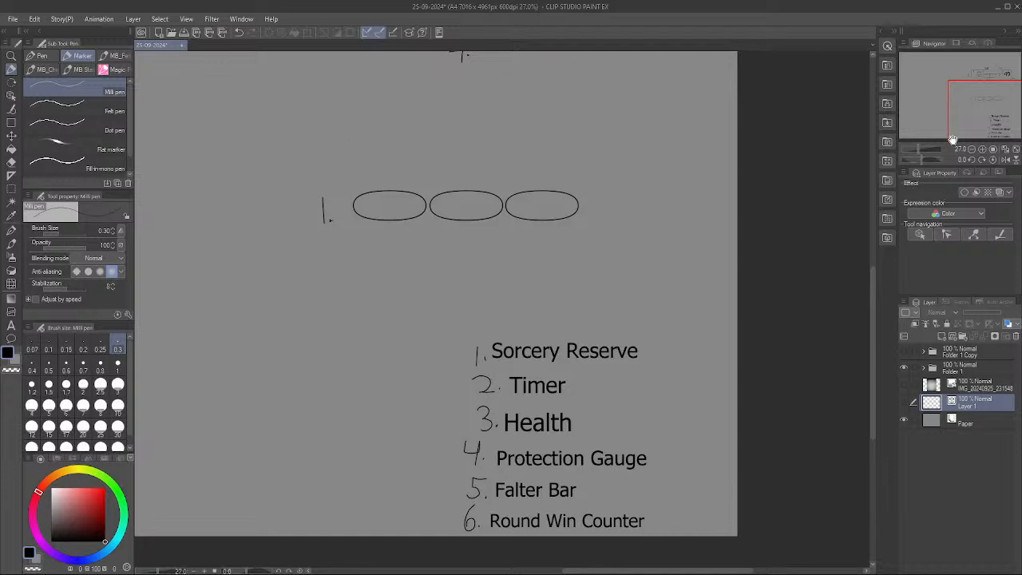
left_click_drag(970, 86, 965, 59)
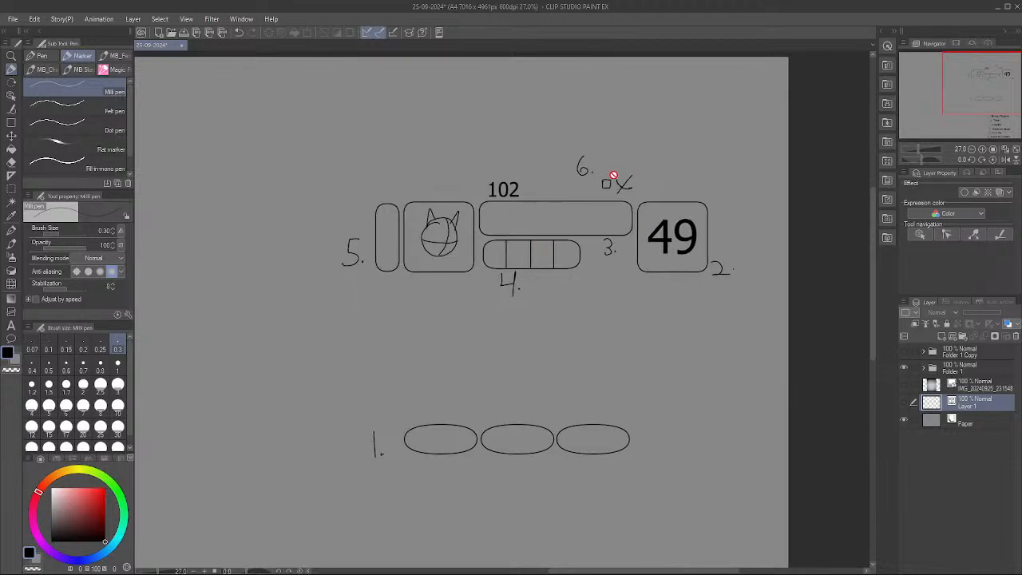
scroll(675, 241, "down", 3)
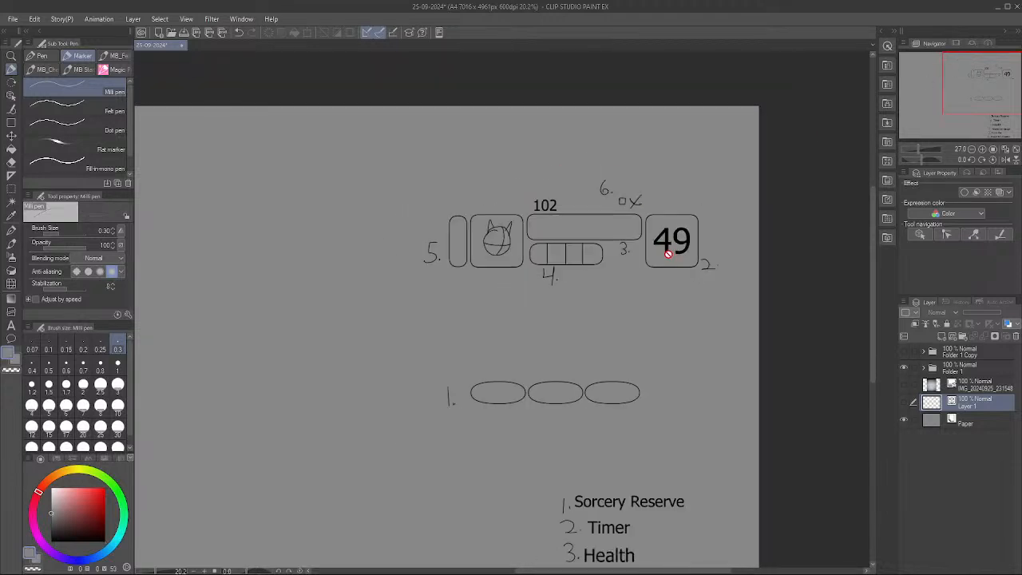
scroll(600, 228, "up", 2)
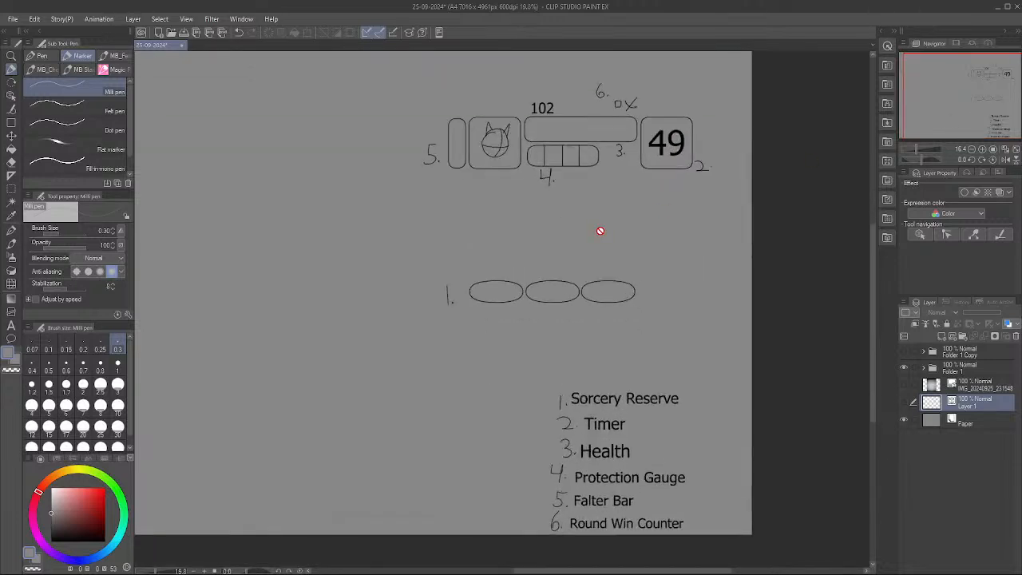
left_click_drag(1000, 102, 1002, 106)
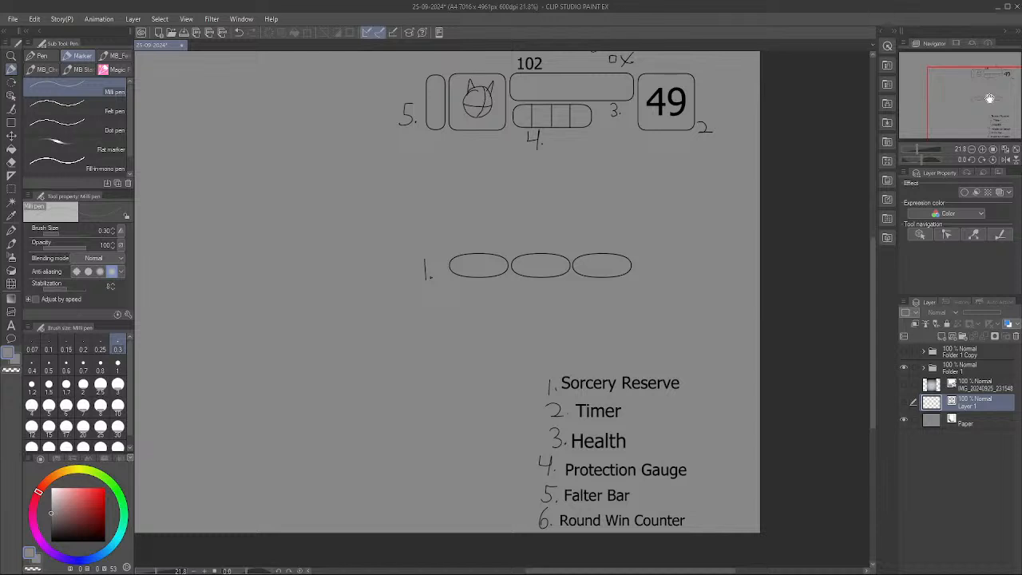
left_click_drag(993, 98, 995, 93)
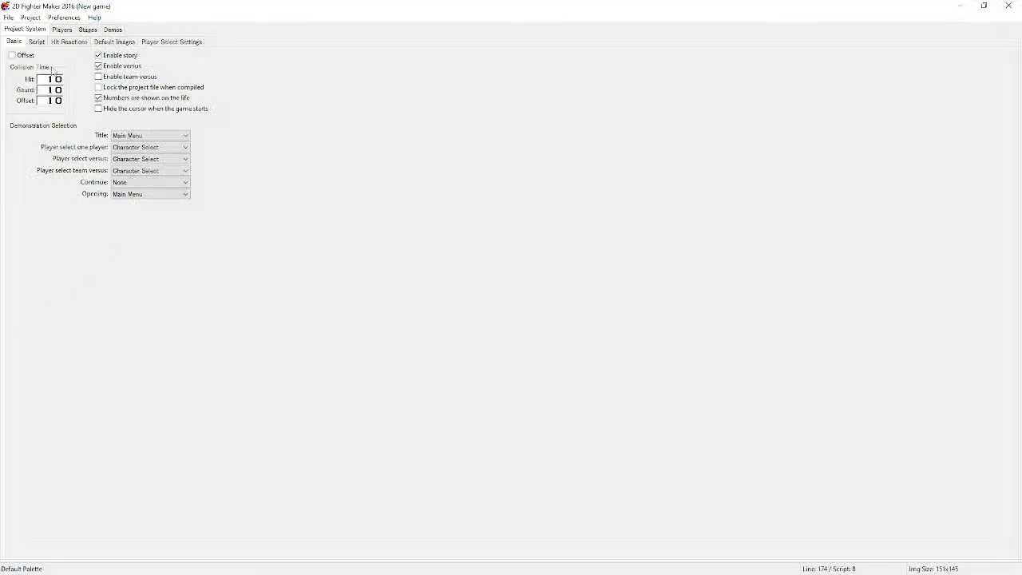
- Open the system Script list and select the Player 1 Health Bar cell, opening its context menu
left_click(36, 42)
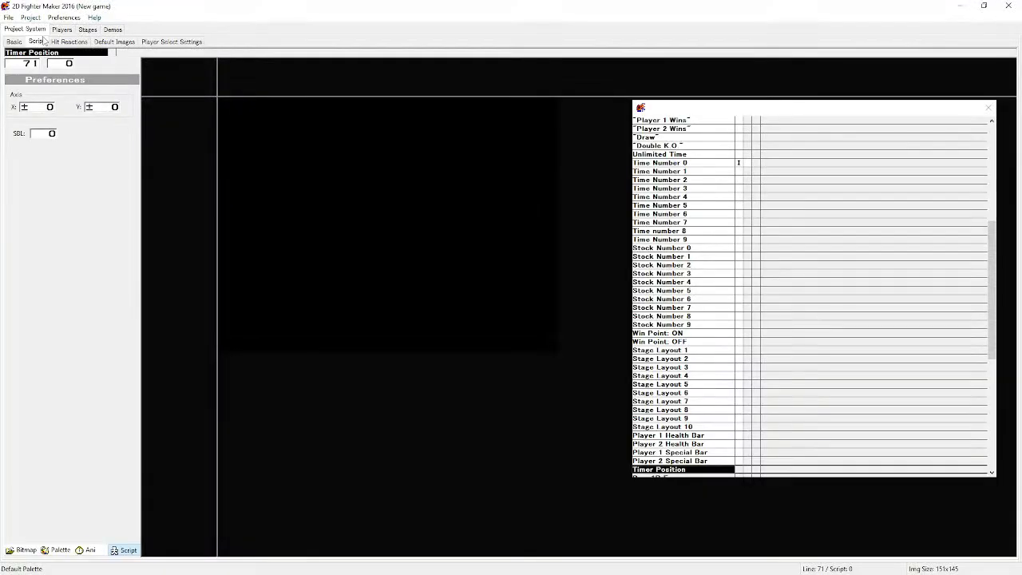
scroll(976, 132, "up", 10)
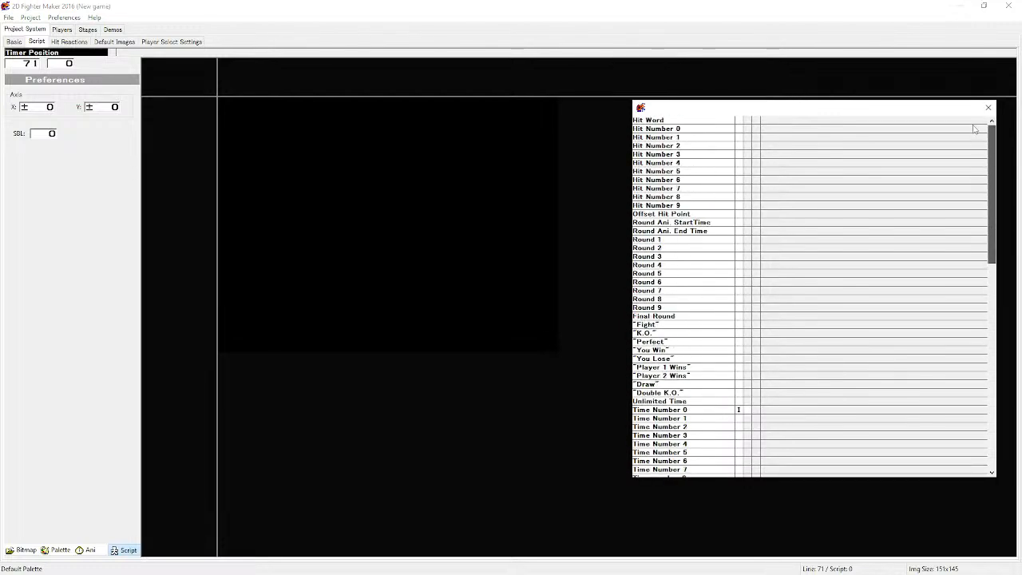
scroll(968, 174, "down", 13)
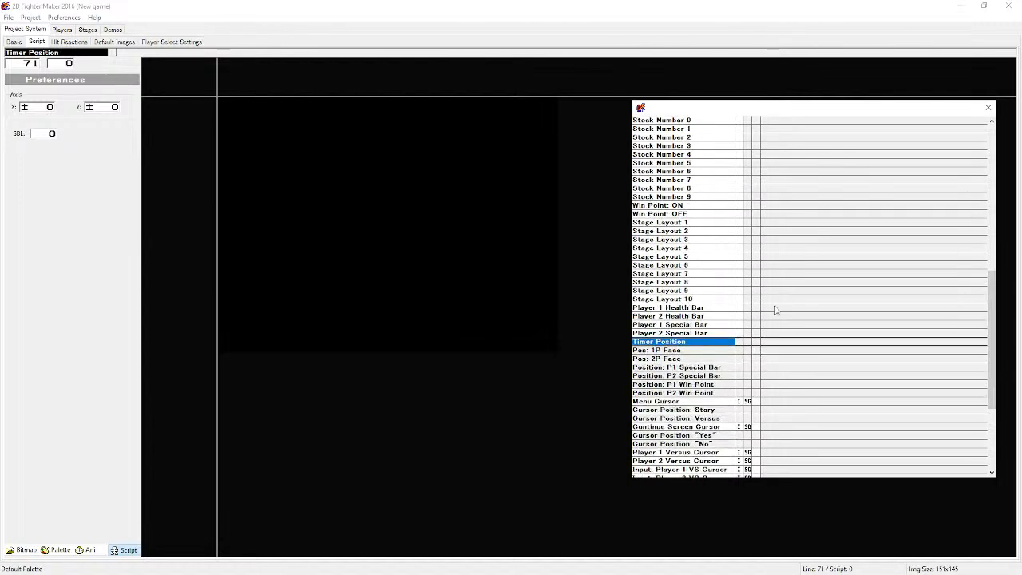
left_click(739, 309)
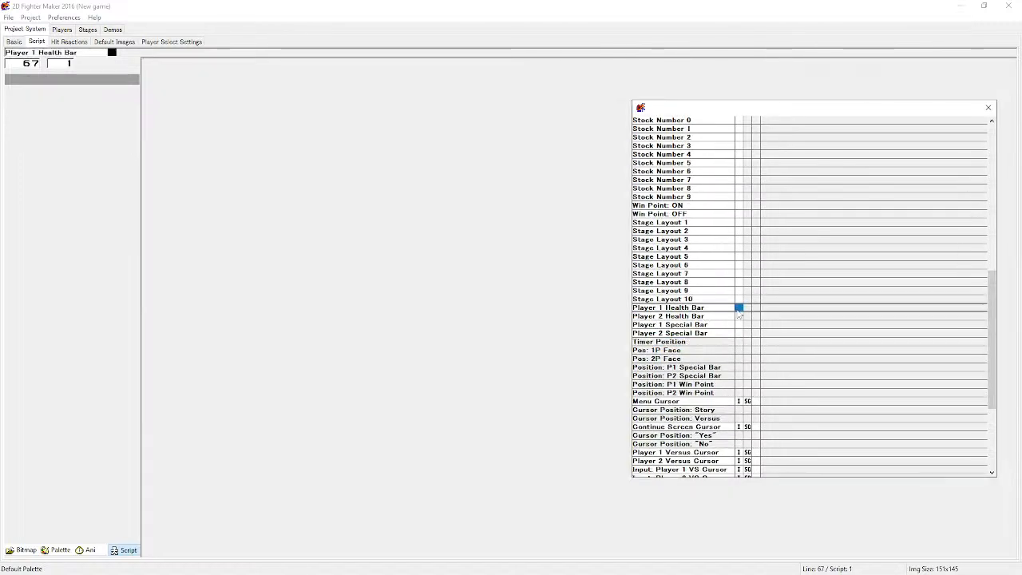
right_click(740, 317)
mouse_move(811, 318)
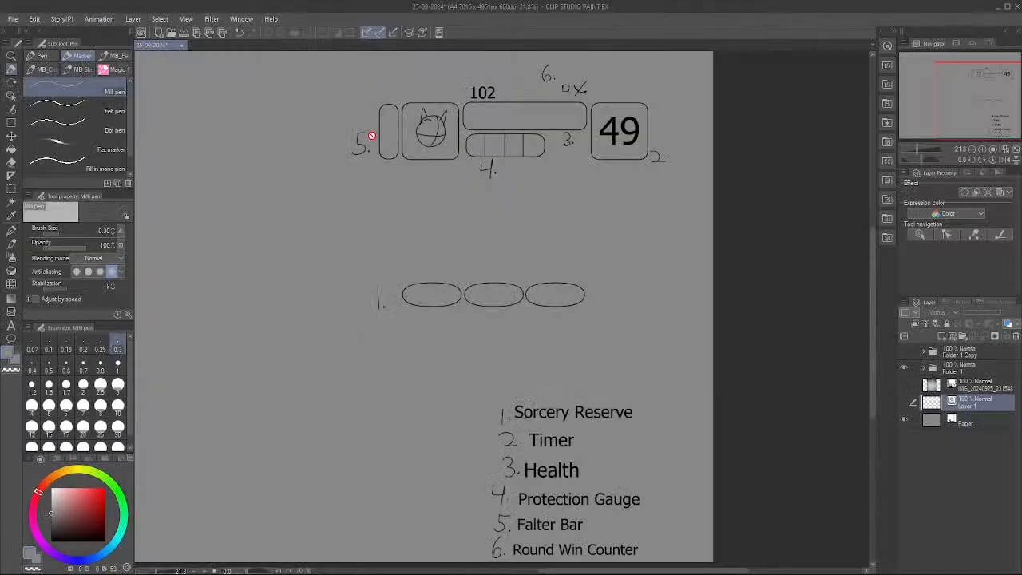
- Switch to the HUD mockup and select the health bar object inside the mockup folder
scroll(492, 105, "up", 5)
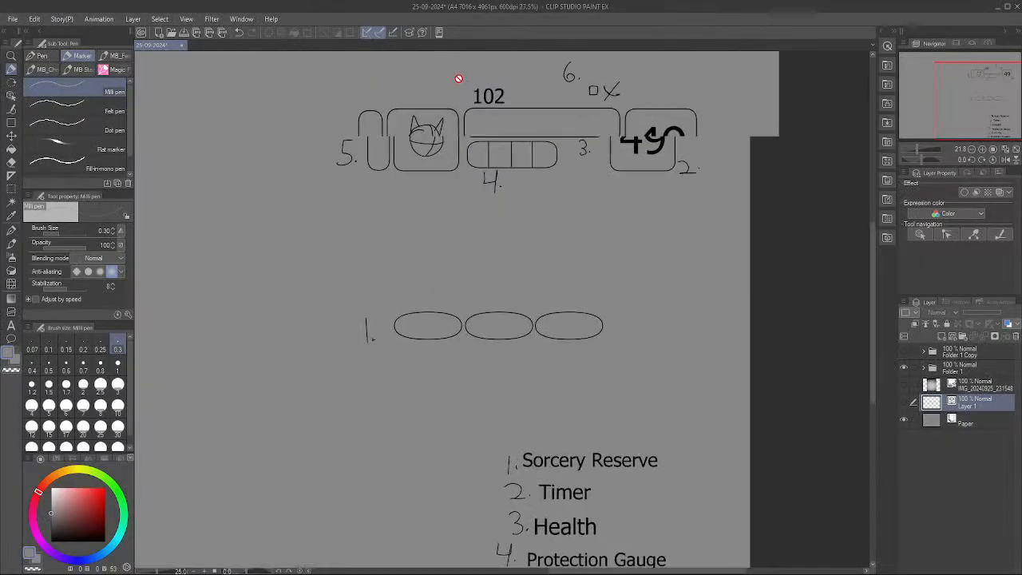
scroll(492, 105, "down", 3)
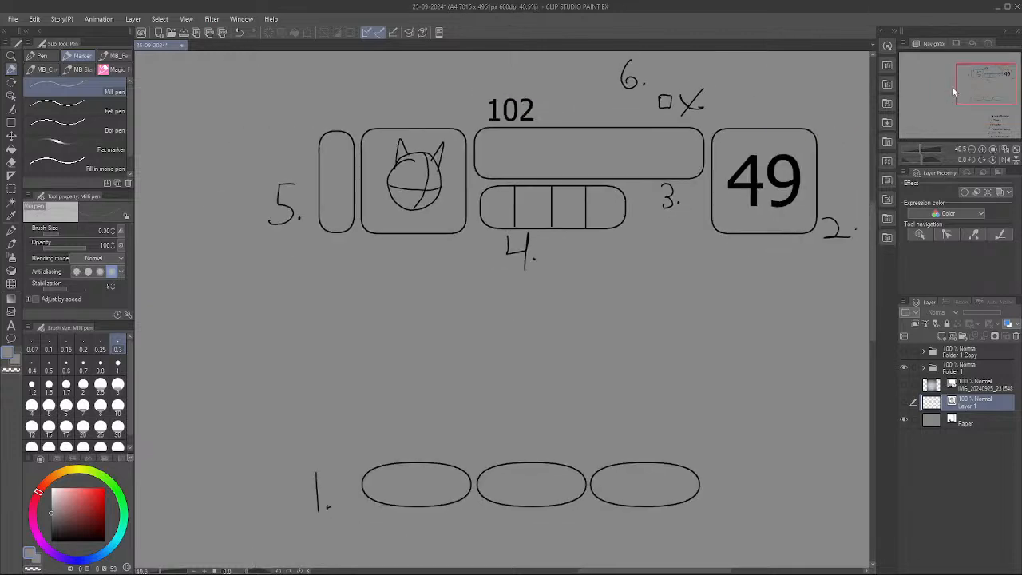
left_click_drag(952, 86, 998, 80)
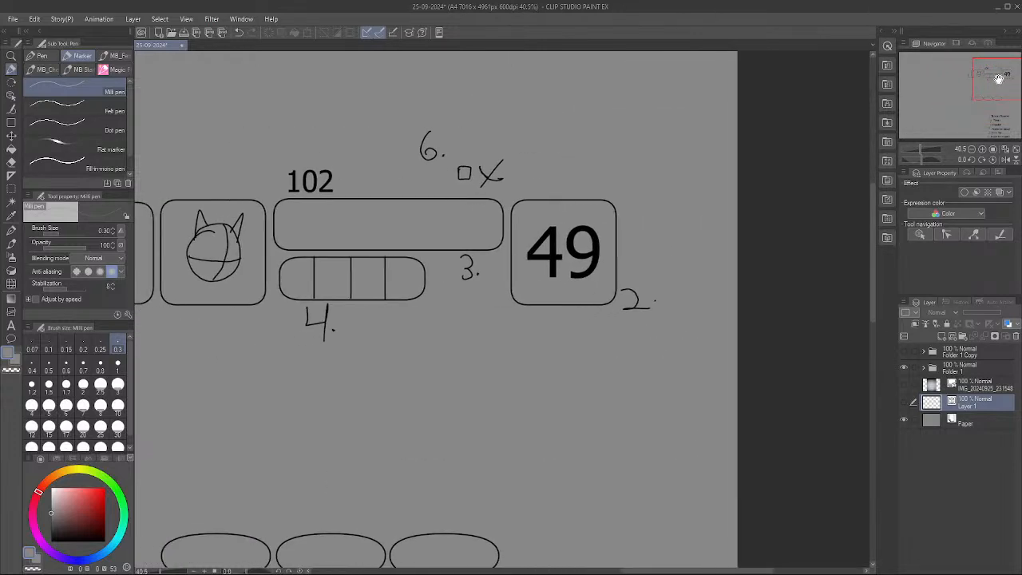
scroll(367, 209, "up", 1)
scroll(367, 209, "up", 3)
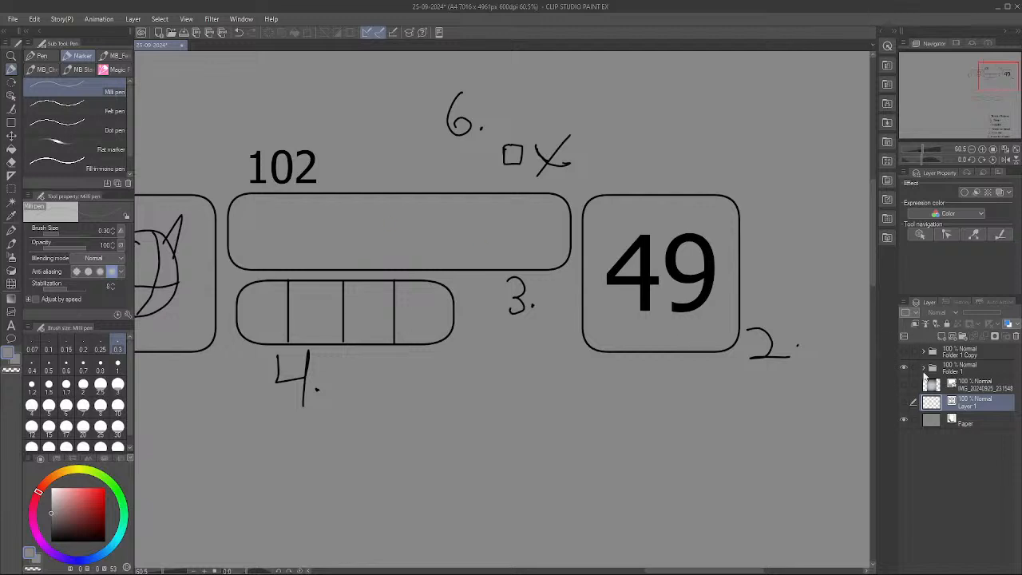
left_click(944, 369)
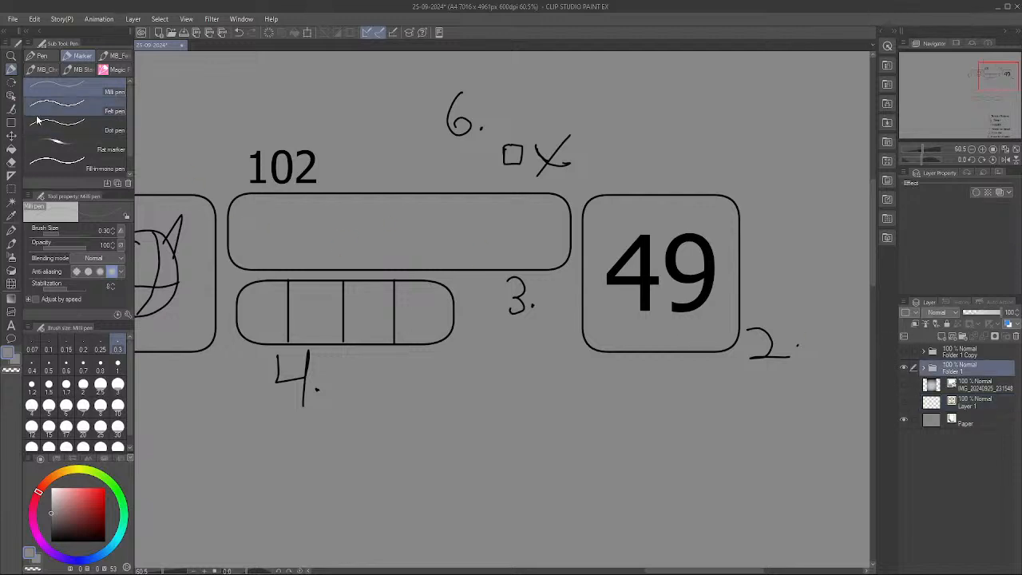
left_click(12, 95)
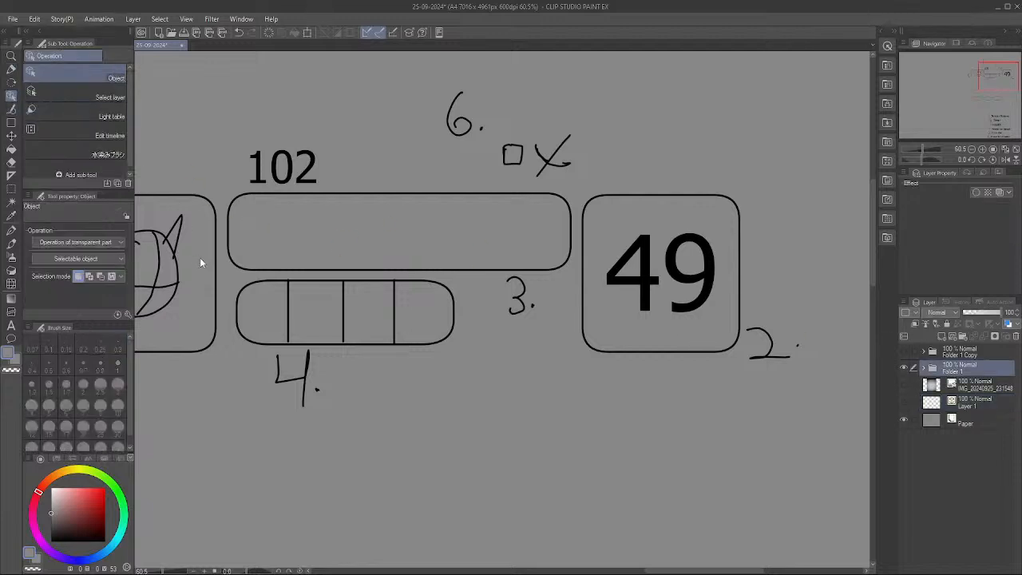
left_click(232, 263)
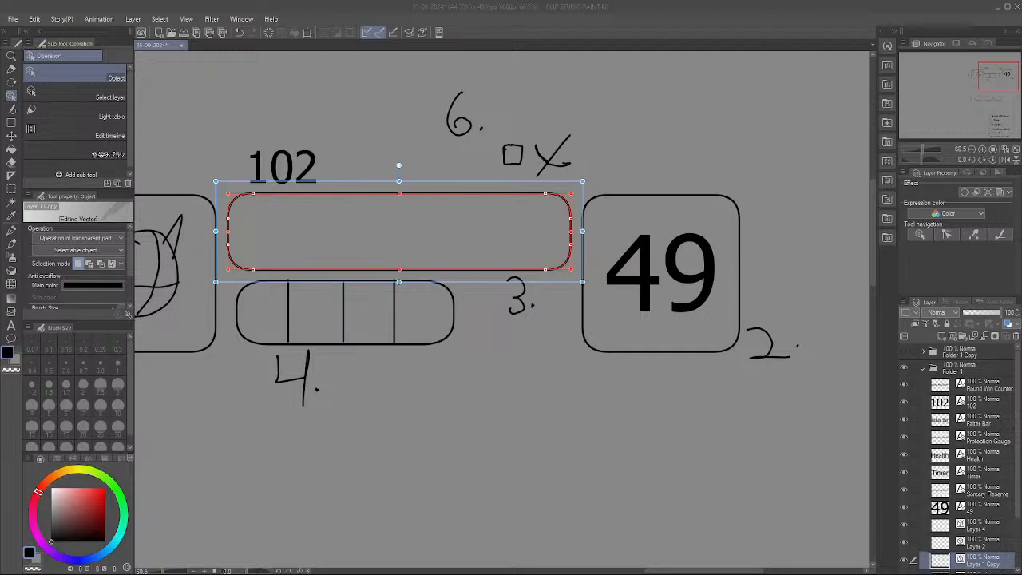
- Bring the health bar shape into Paint and fill its interior with green
left_click_drag(0, 5, 462, 1)
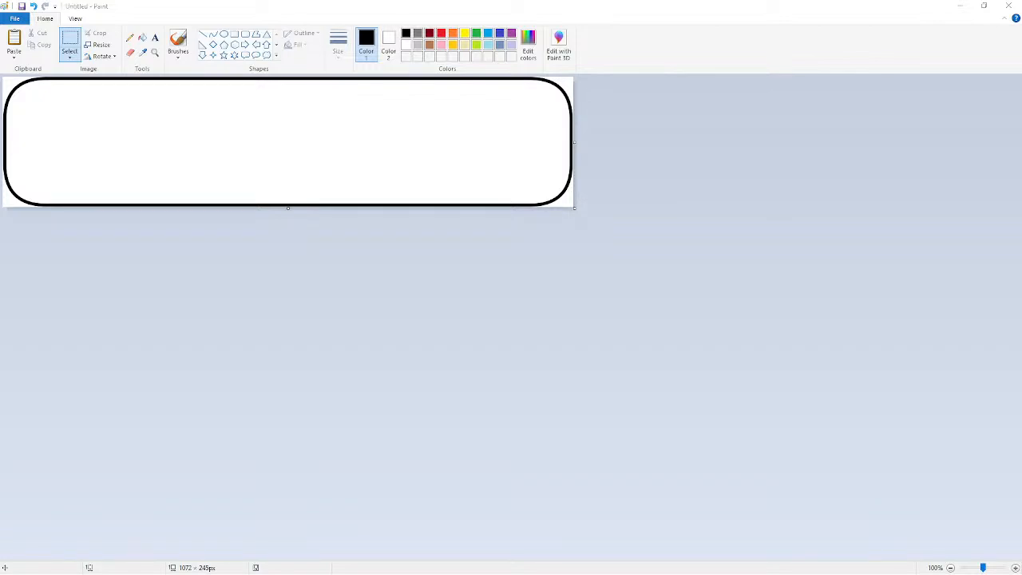
left_click(476, 34)
left_click(142, 38)
left_click(201, 112)
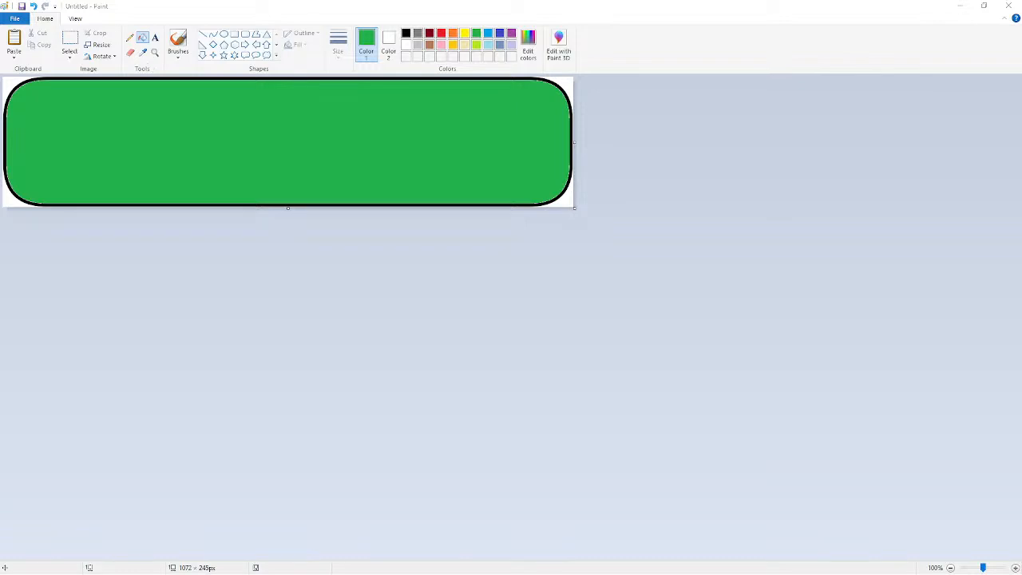
- Calculate 640 divided by 2 in Calculator, then close it
key("alt+Tab")
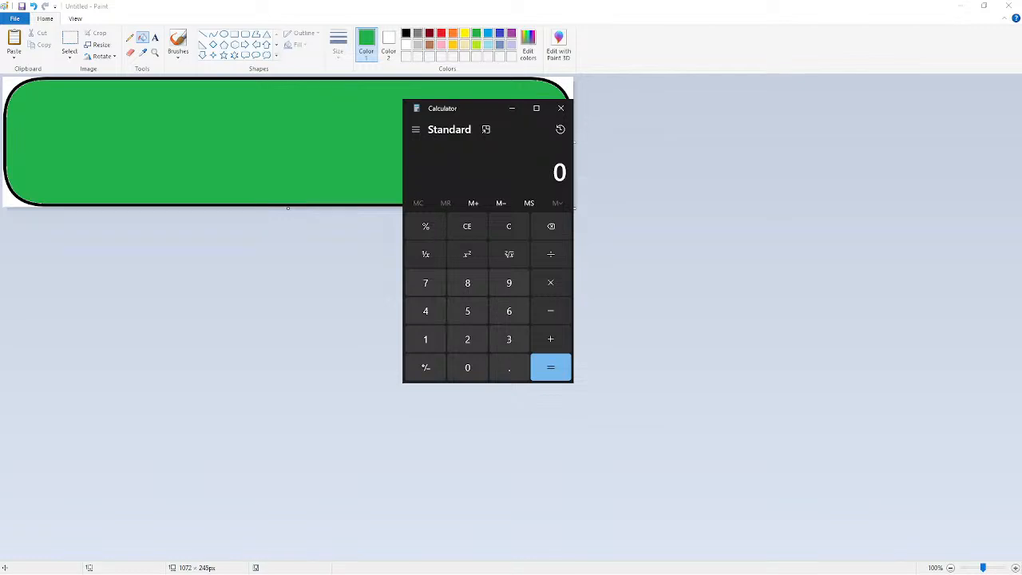
type("640/2")
key("Return")
left_click(561, 108)
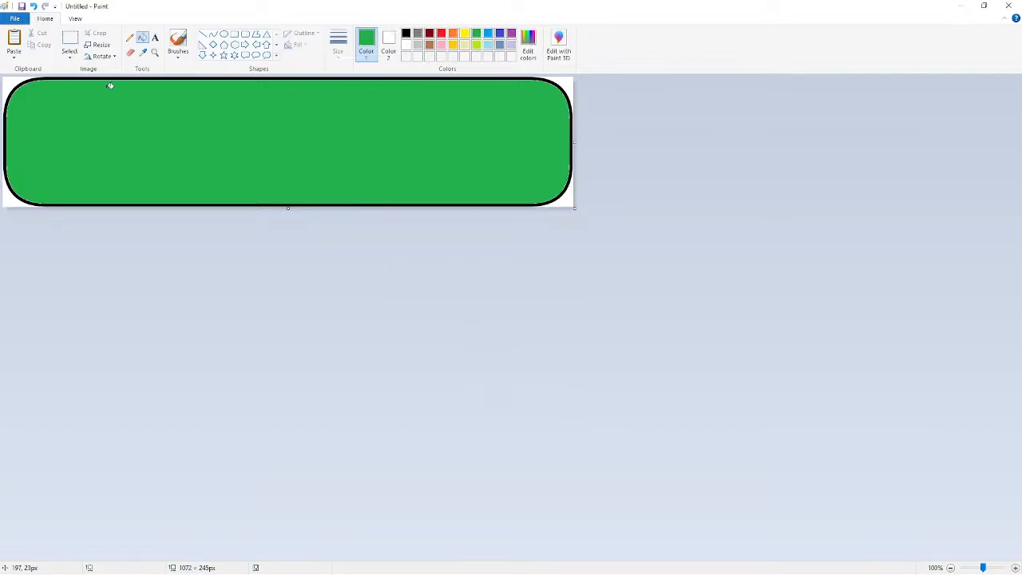
- Resize the green bar image to 250 pixels wide in pixel mode
left_click(97, 46)
left_click(140, 84)
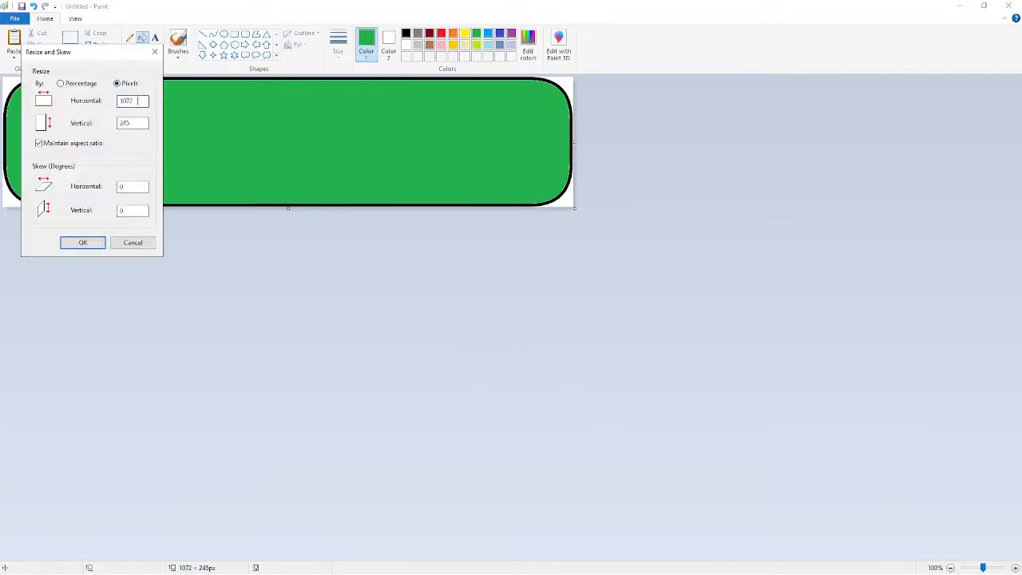
double_click(144, 101)
type("250")
key("Return")
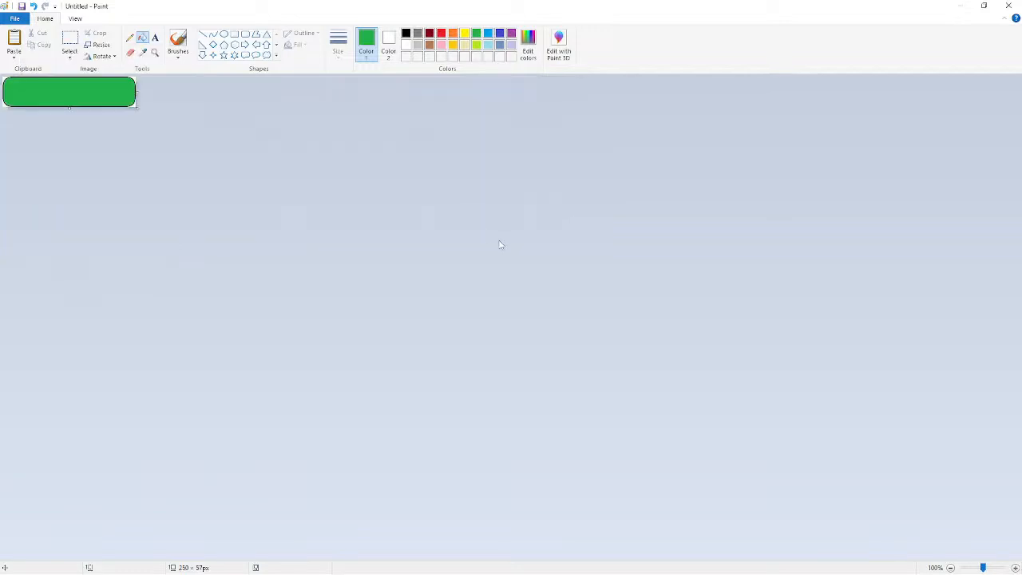
scroll(500, 244, "up", 1, "ctrl")
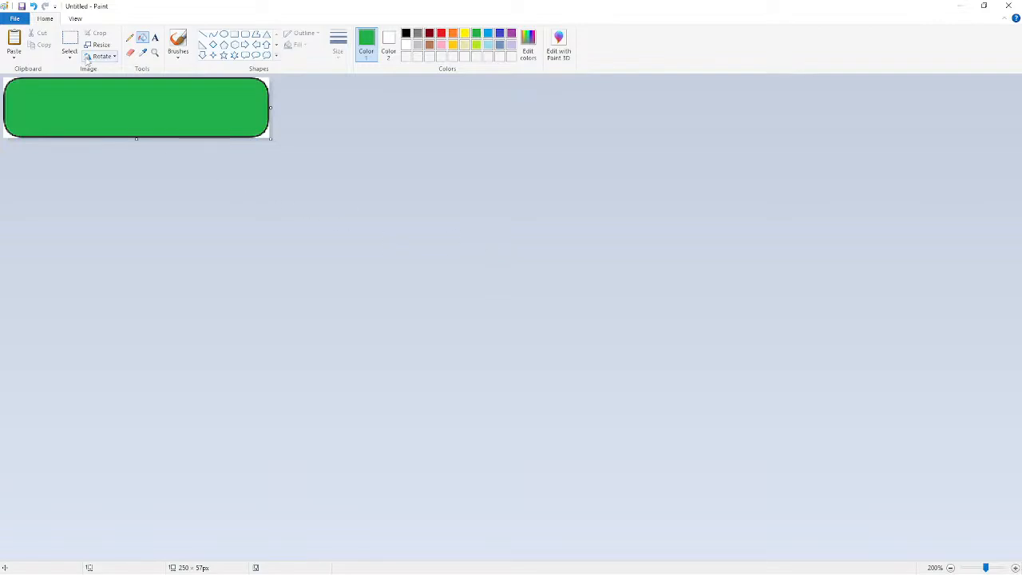
- Try to resize the bar to 45 pixels tall with aspect ratio kept, then undo it
left_click(97, 45)
left_click(128, 83)
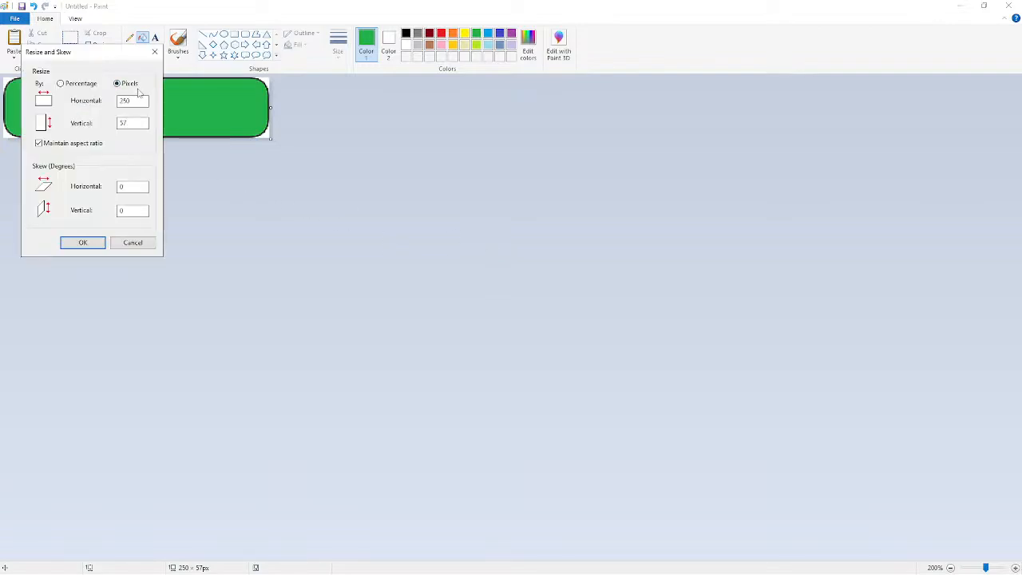
double_click(138, 121)
type("45")
key("Return")
key("ctrl+z")
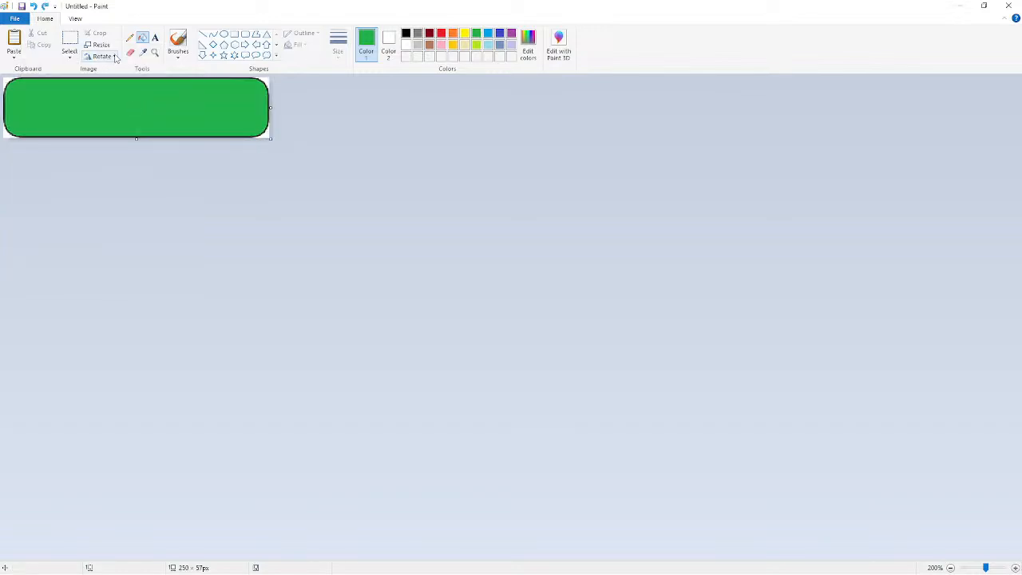
- Turn off Maintain aspect ratio and resize the bar to 45 pixels tall
left_click(99, 45)
left_click(141, 83)
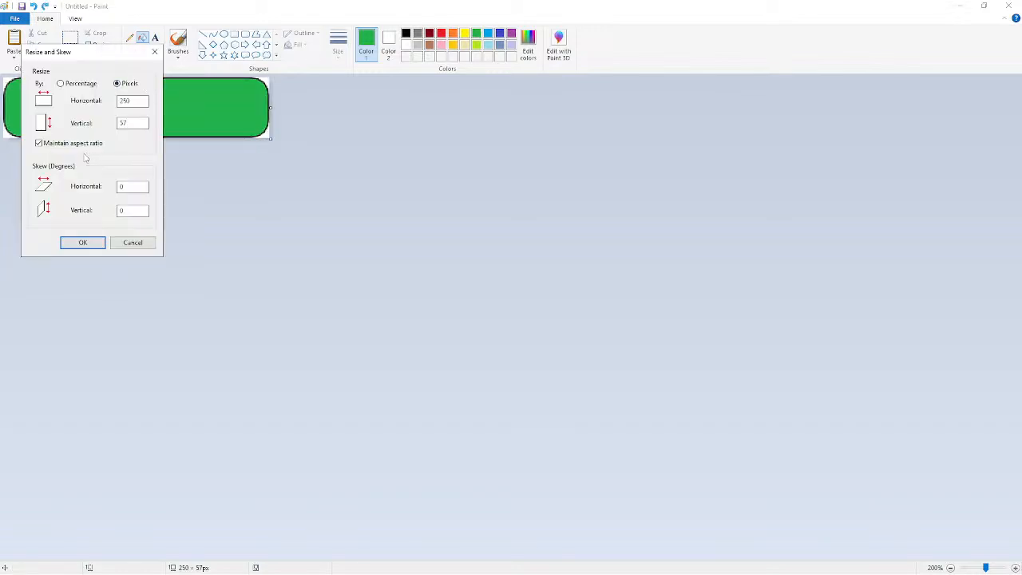
left_click(81, 144)
double_click(132, 123)
type("45")
key("Return")
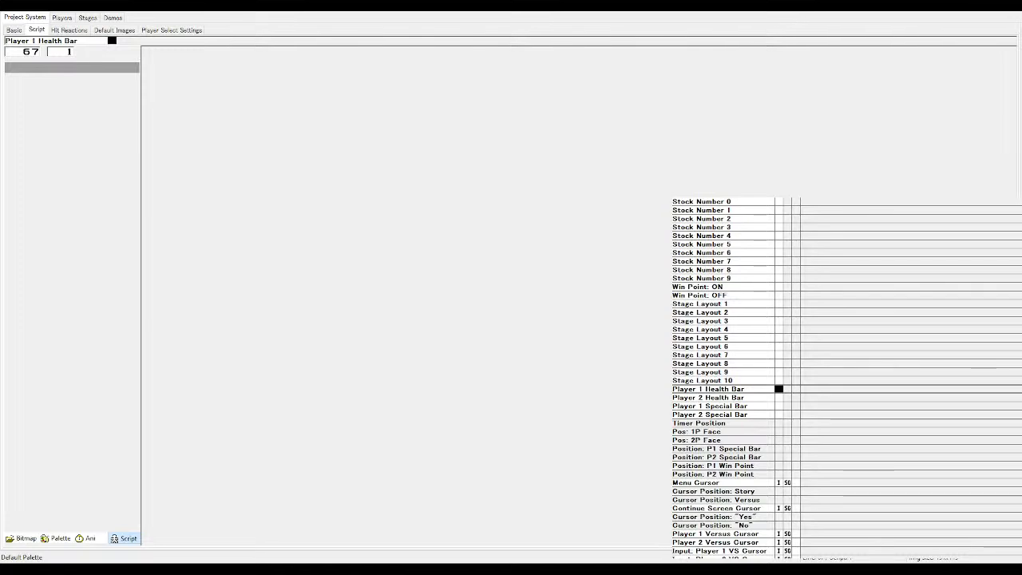
- Add an image frame to the Player 1 Health Bar script and set its image number to 8
left_click(729, 390)
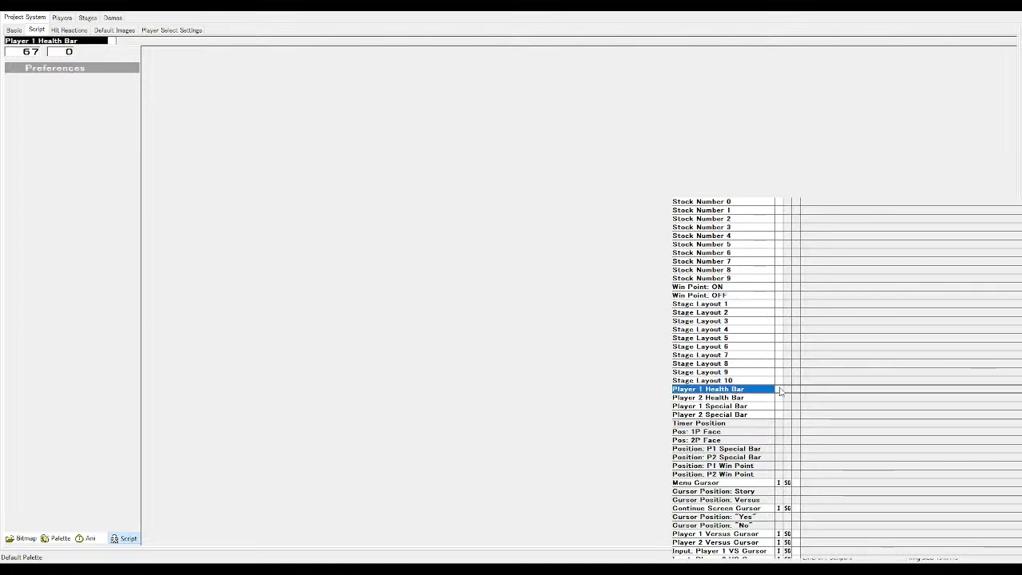
left_click(782, 390)
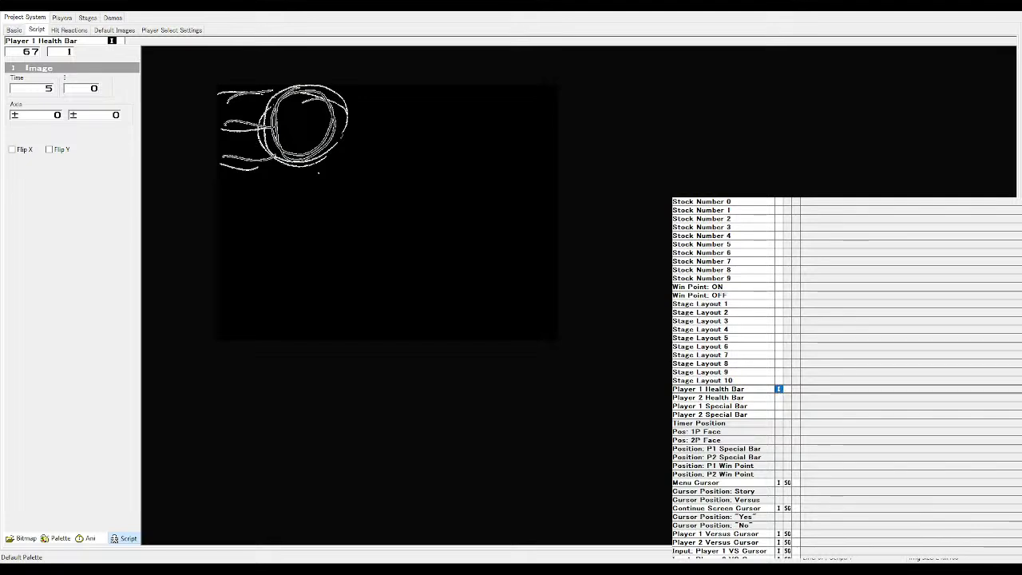
left_click(82, 89)
key("Up")
key("Up")
key("Up")
key("Up")
key("Up")
key("Up")
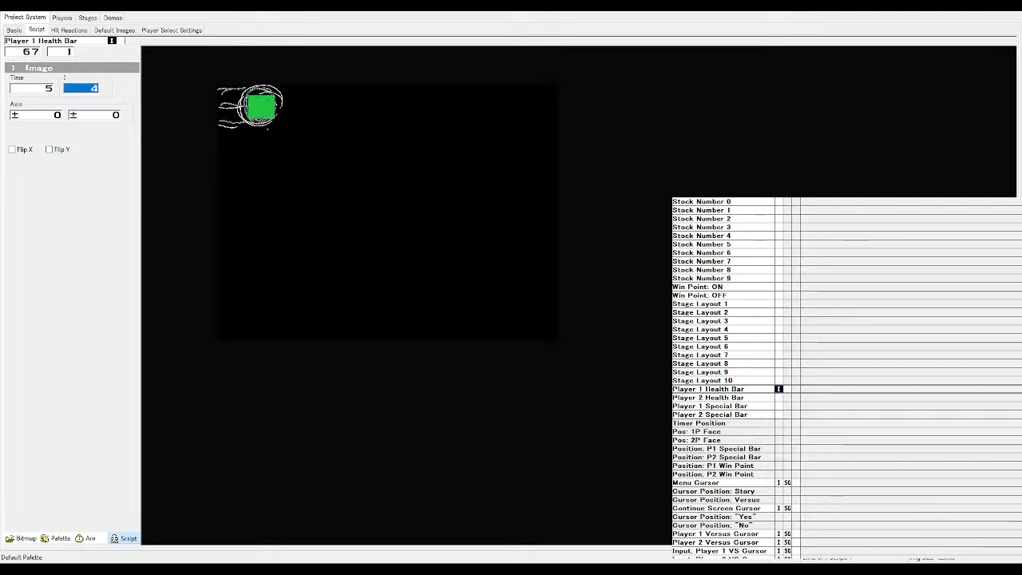
key("Up")
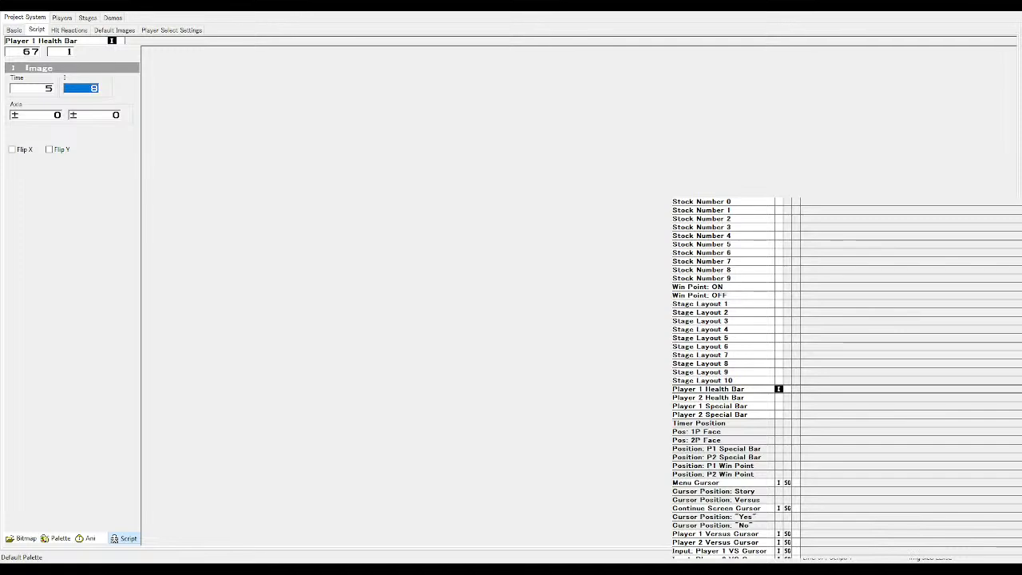
key("Up")
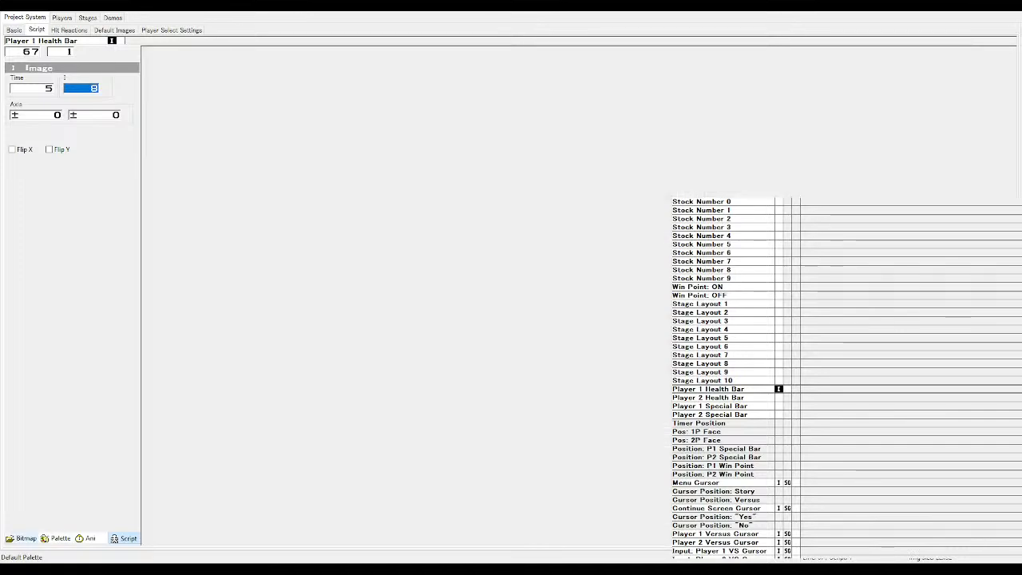
- Load the green bar into bitmap 8, set its cut area to 250 by 45 pixels, and close the bitmap window
double_click(688, 358)
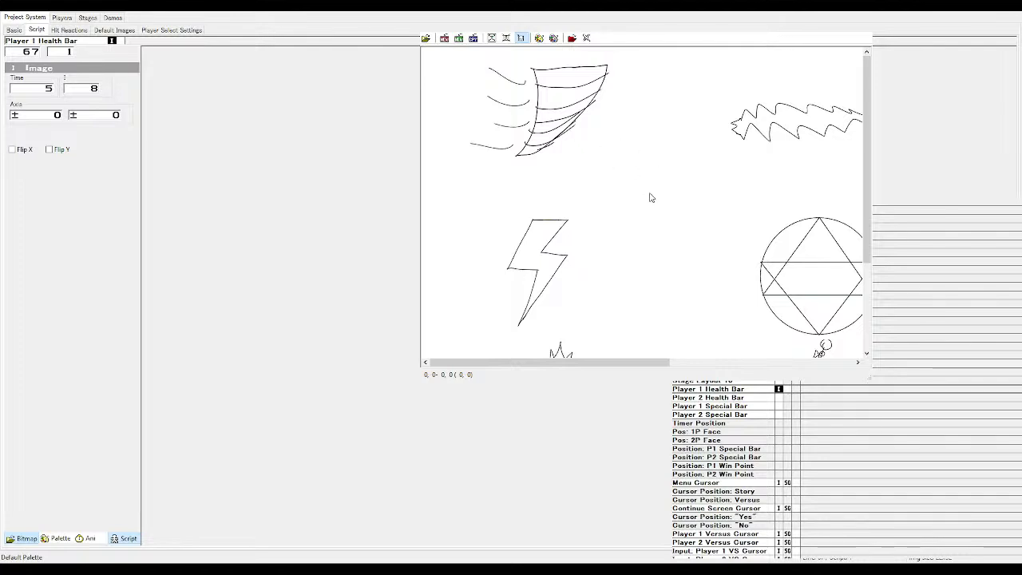
key("Page_Down")
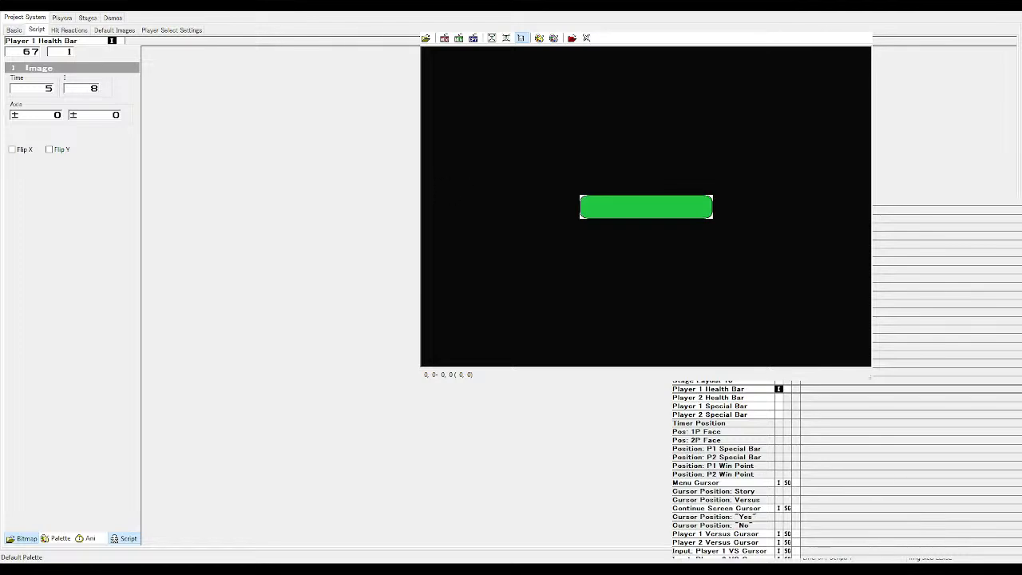
left_click_drag(535, 150, 932, 432)
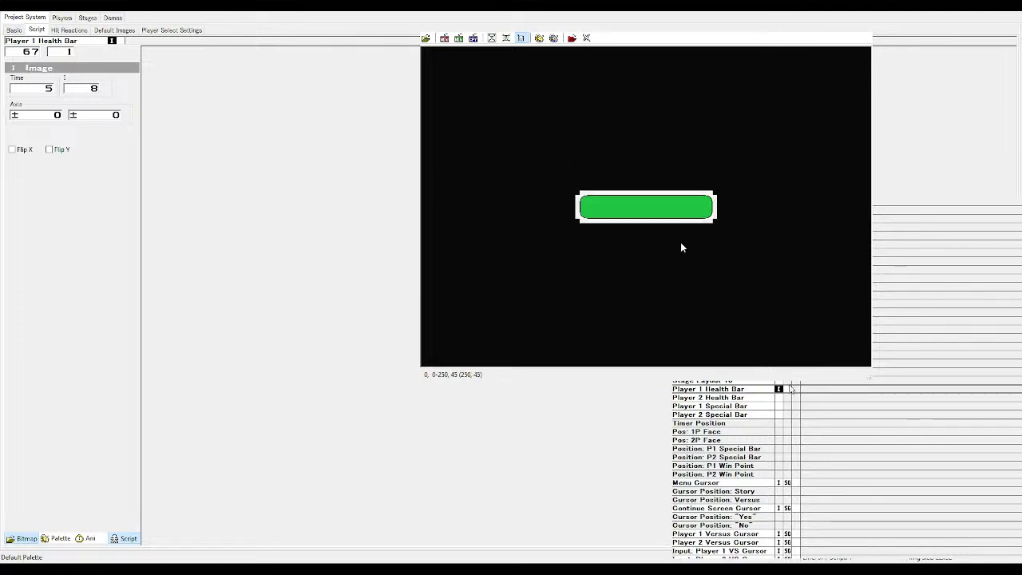
left_click(473, 38)
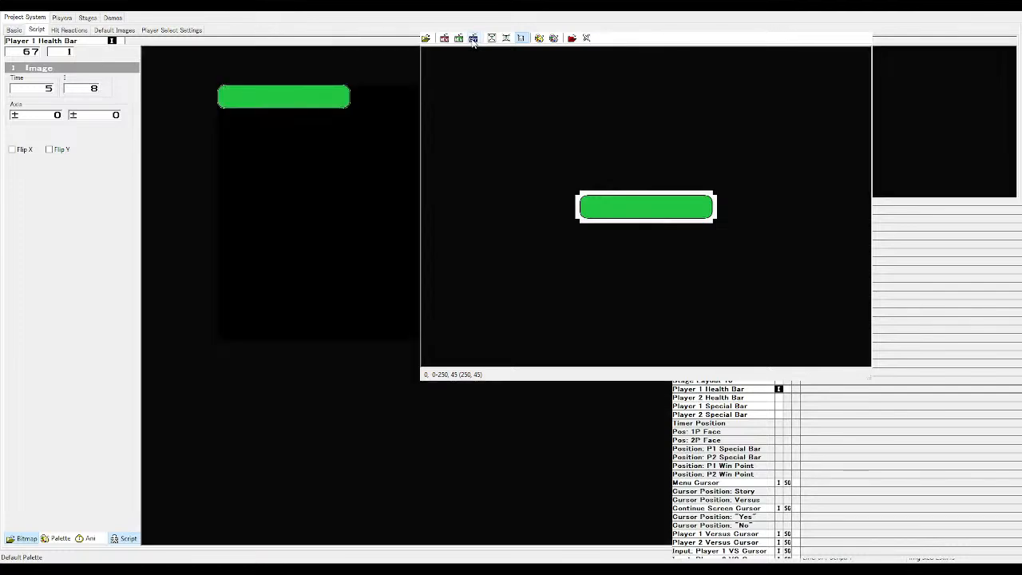
left_click(863, 31)
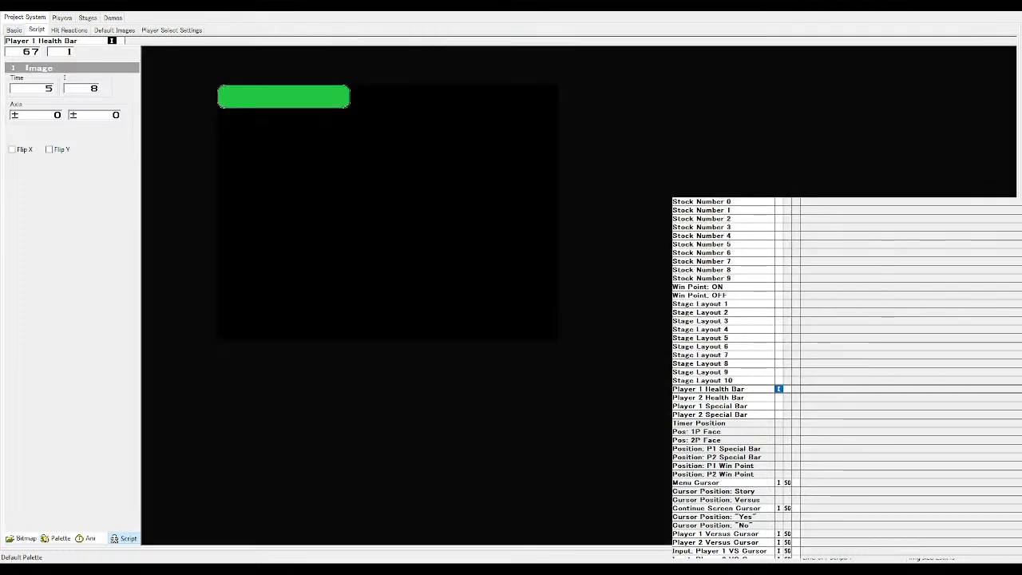
- Add a Move frame after the image frame in the Player 1 Health Bar script
mouse_move(384, 240)
left_mouse_down()
mouse_move(363, 184)
mouse_move(419, 308)
mouse_move(460, 361)
left_mouse_up()
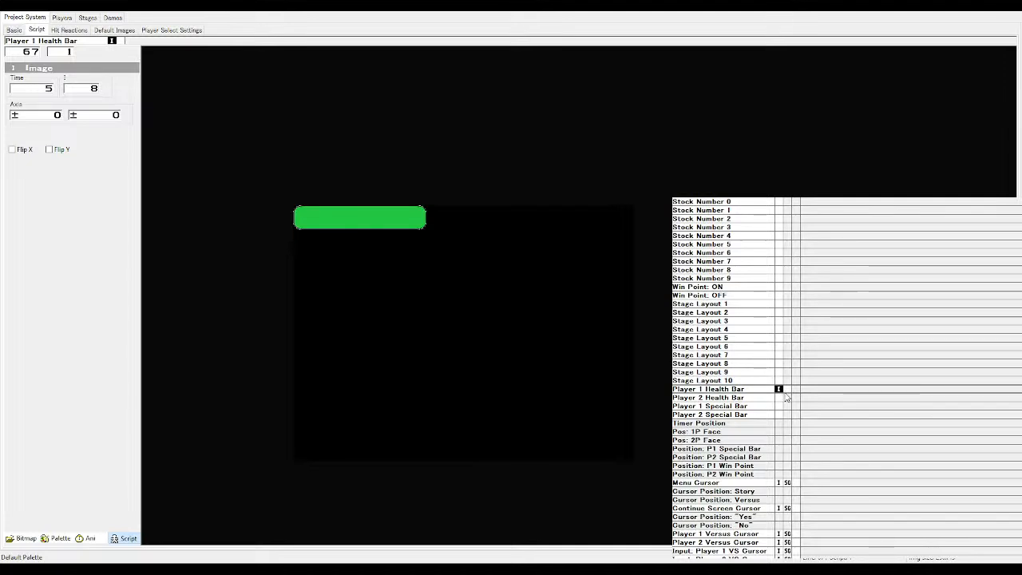
left_click(788, 390)
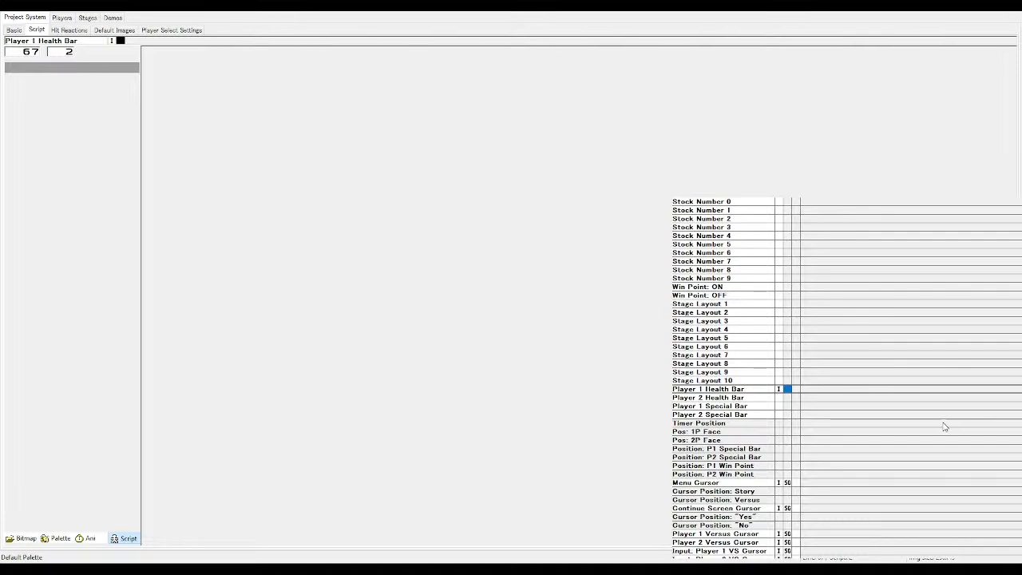
key("g")
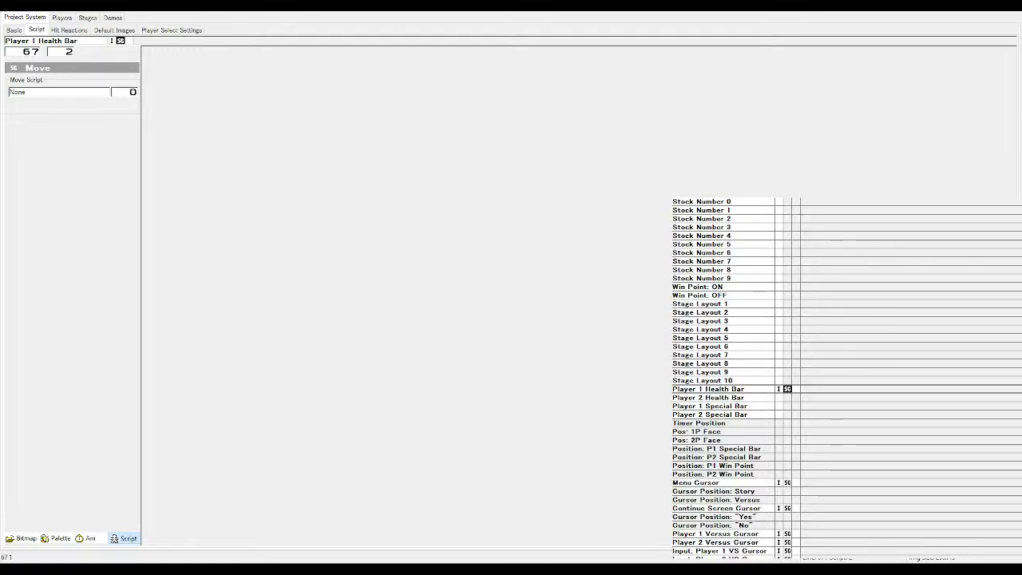
type("1")
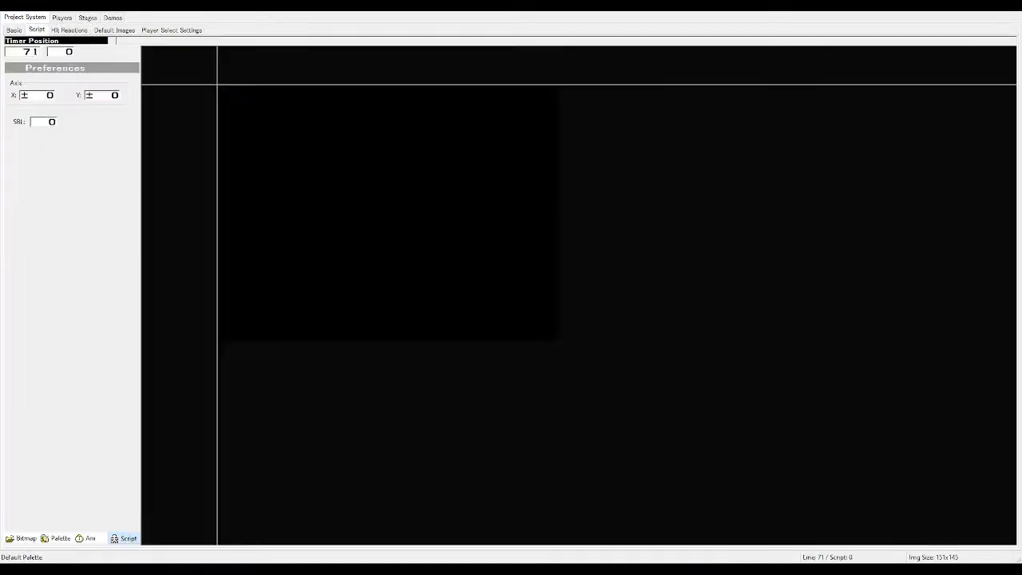
left_click(787, 515)
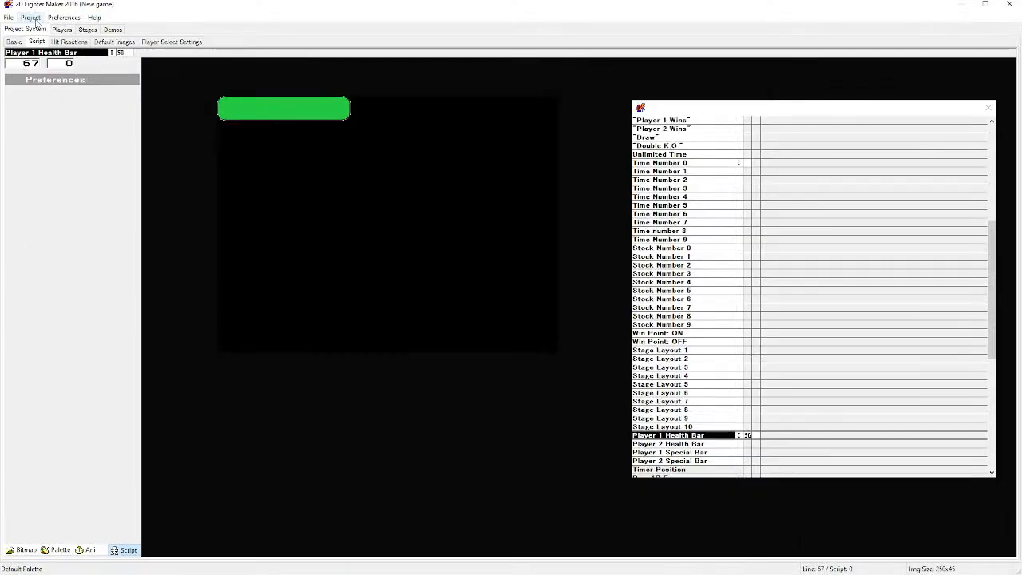
- Run a debug test of the project to check the health bar in game, then close the test window
left_click(31, 17)
left_click(40, 34)
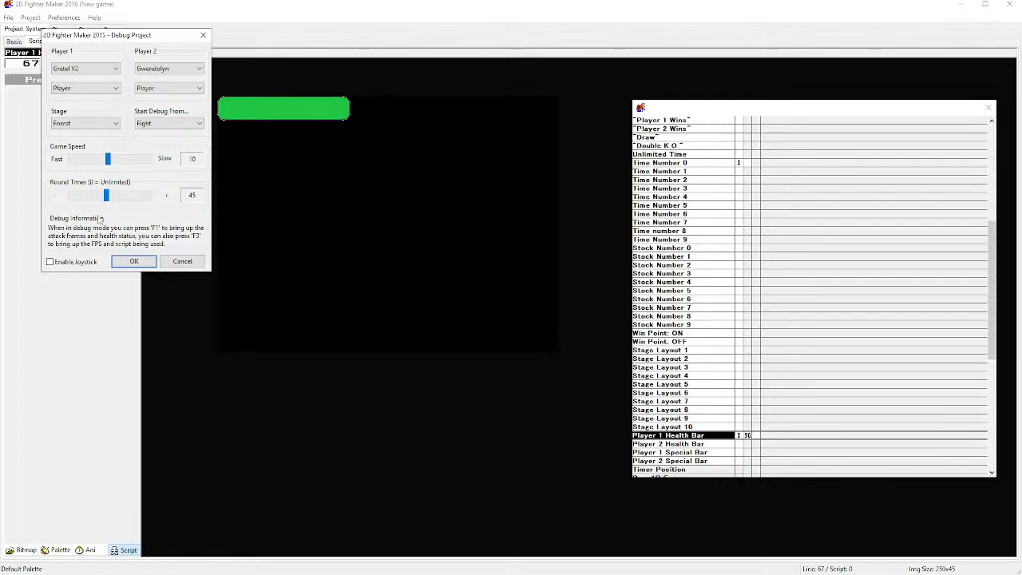
left_click(133, 261)
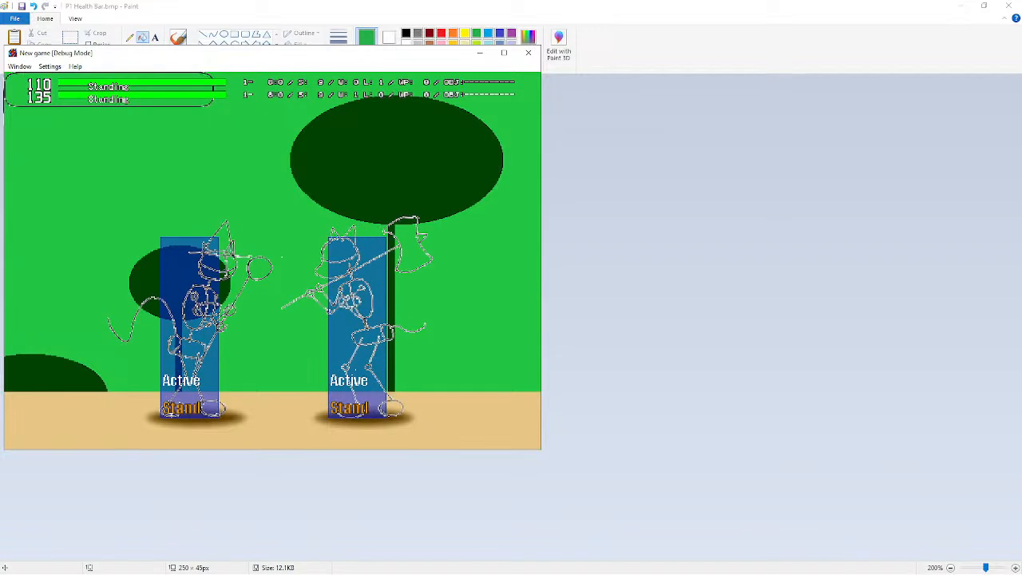
key("Escape")
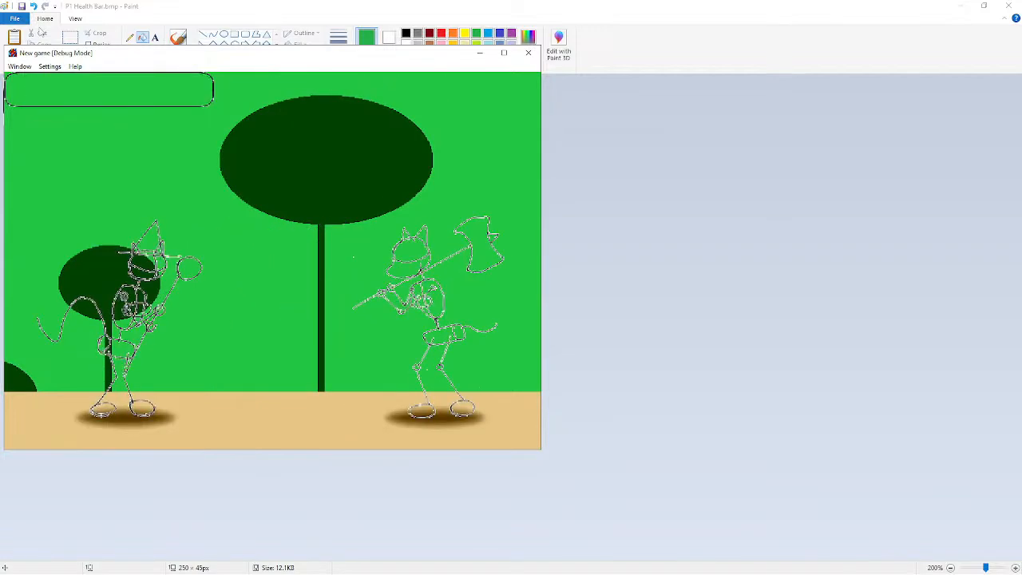
left_click(529, 54)
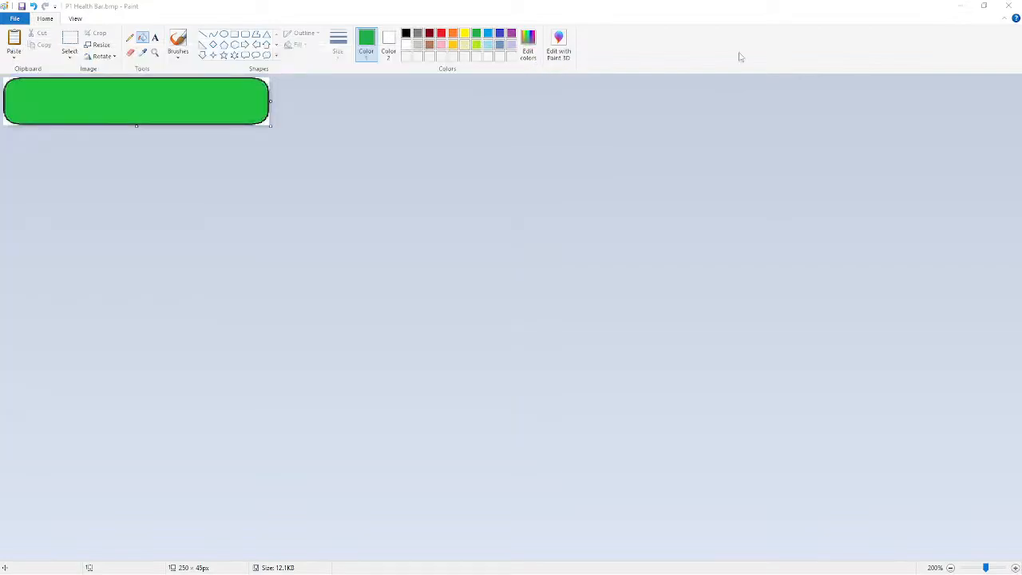
- Mix a teal custom colour and fill the interior of the health bar image with it
left_click(961, 6)
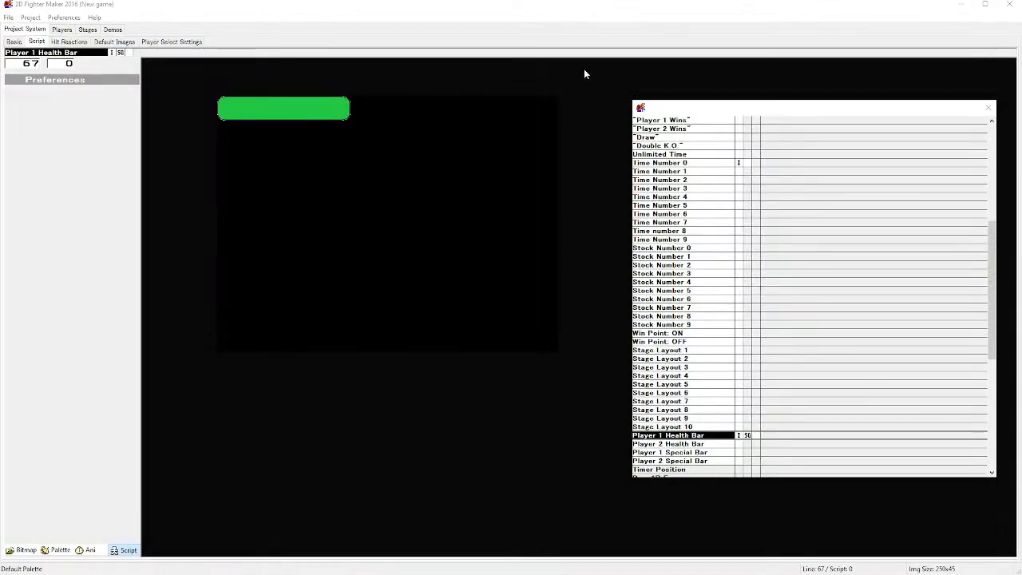
key("alt+Tab")
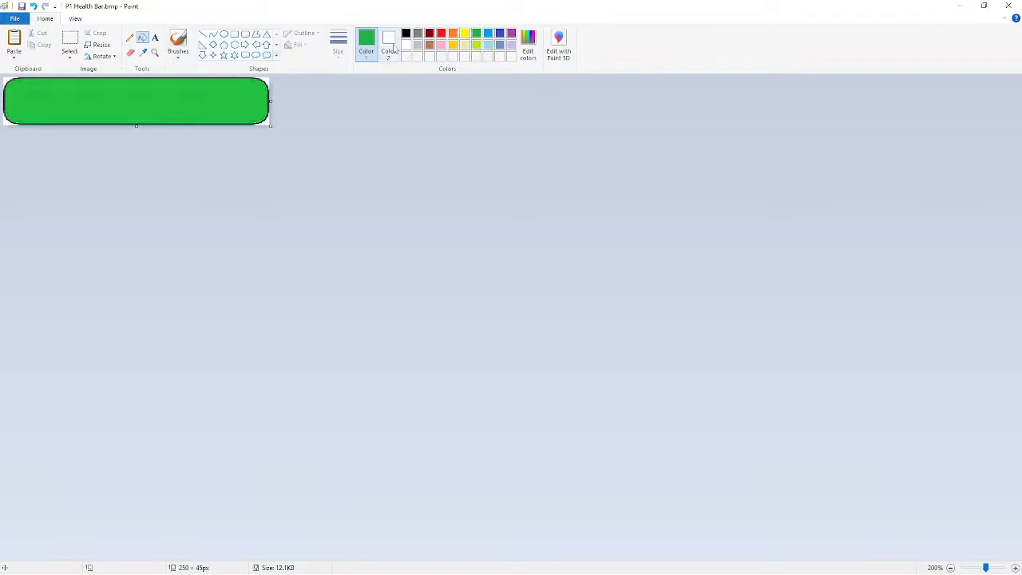
left_click(528, 46)
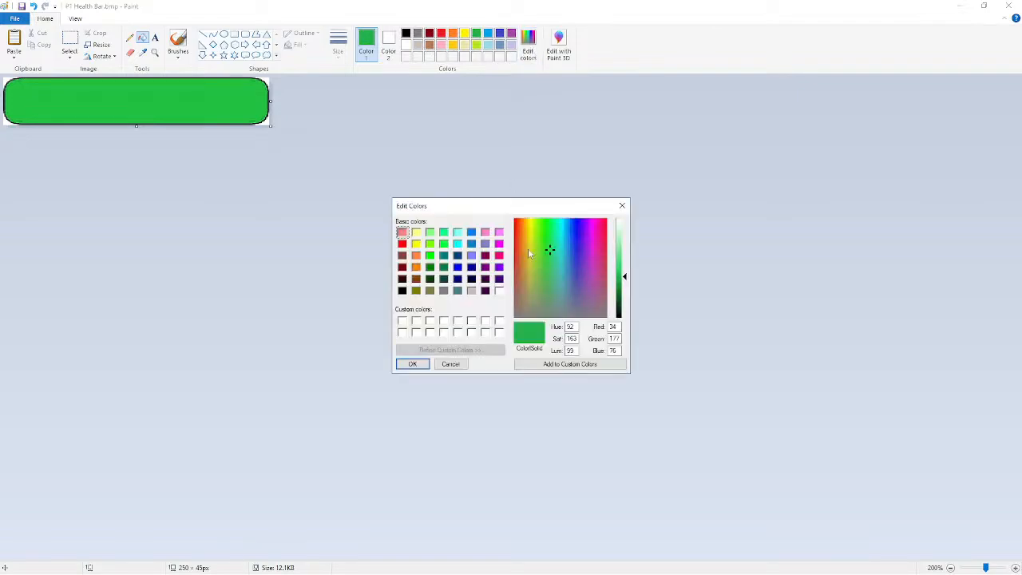
left_click_drag(546, 253, 559, 264)
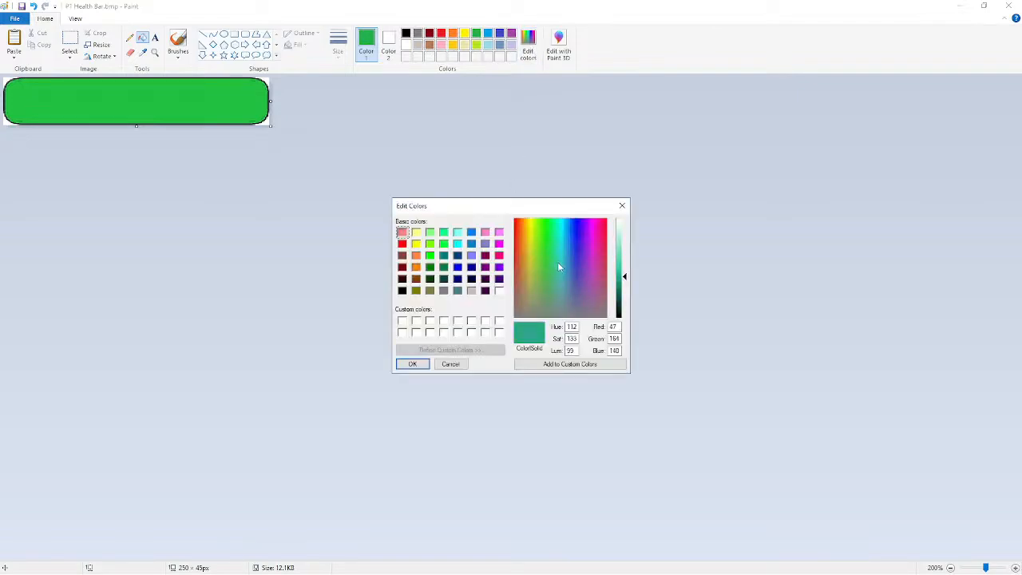
left_click(413, 364)
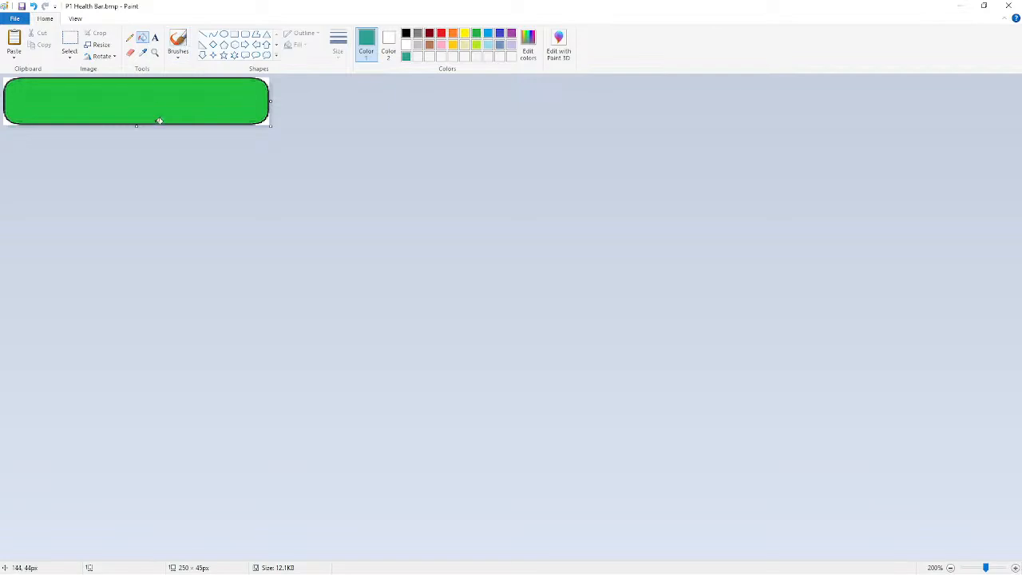
left_click(144, 89)
key("ctrl+z")
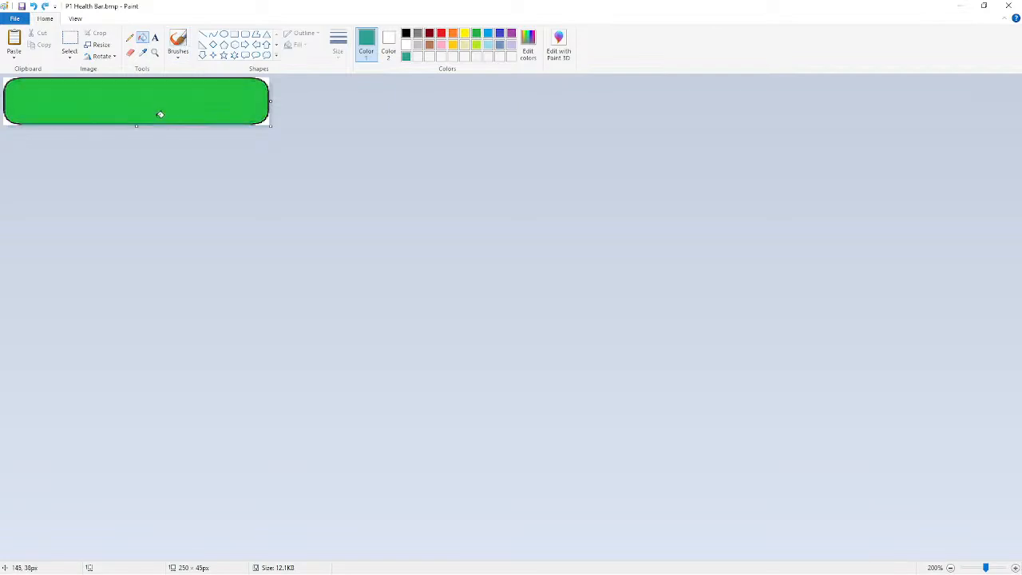
left_click(108, 100)
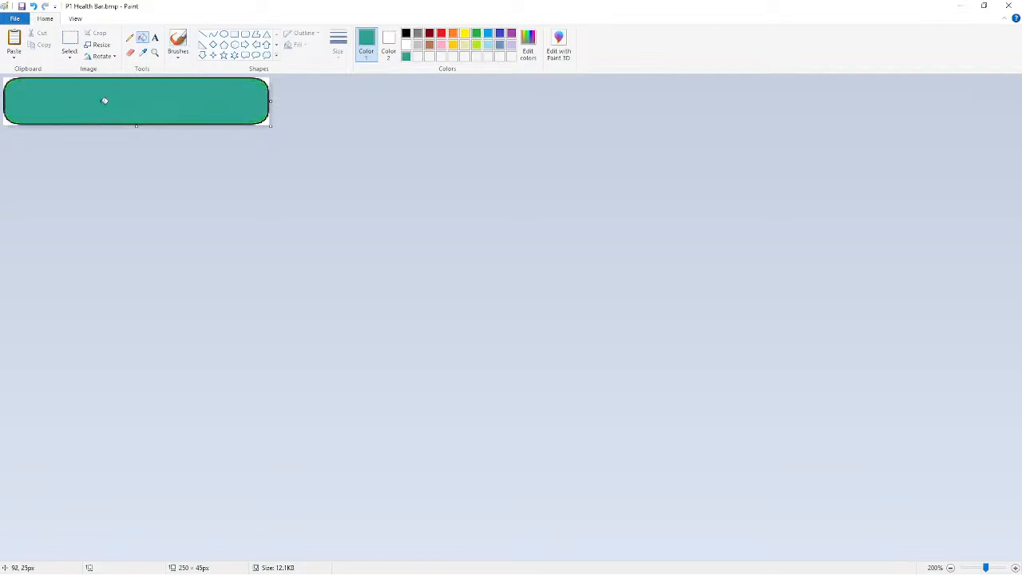
scroll(103, 101, "up", 5, "ctrl")
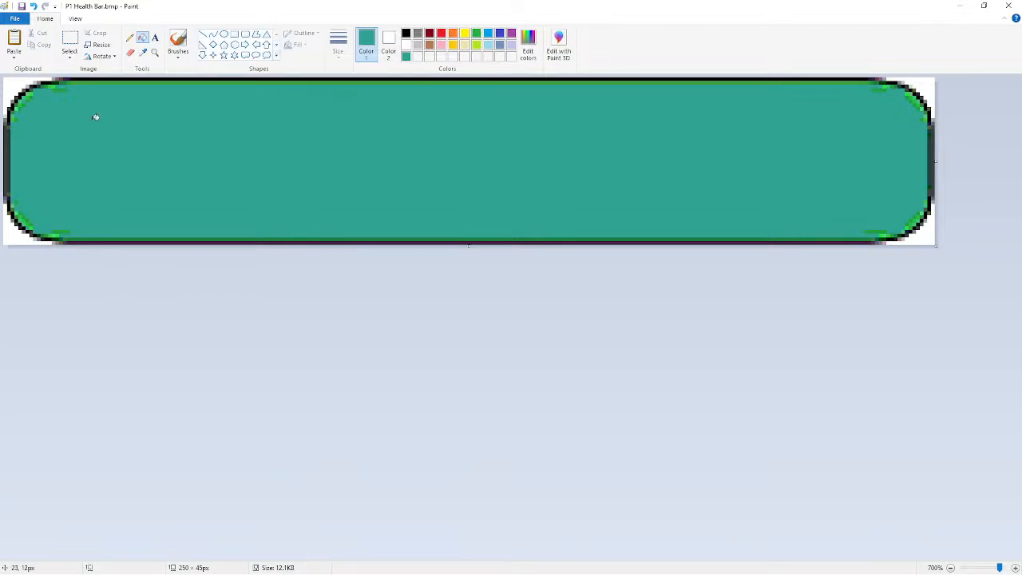
- Reload the recoloured bar image into bitmap 8 for the Player 1 Health Bar and close the bitmap window
left_click(131, 37)
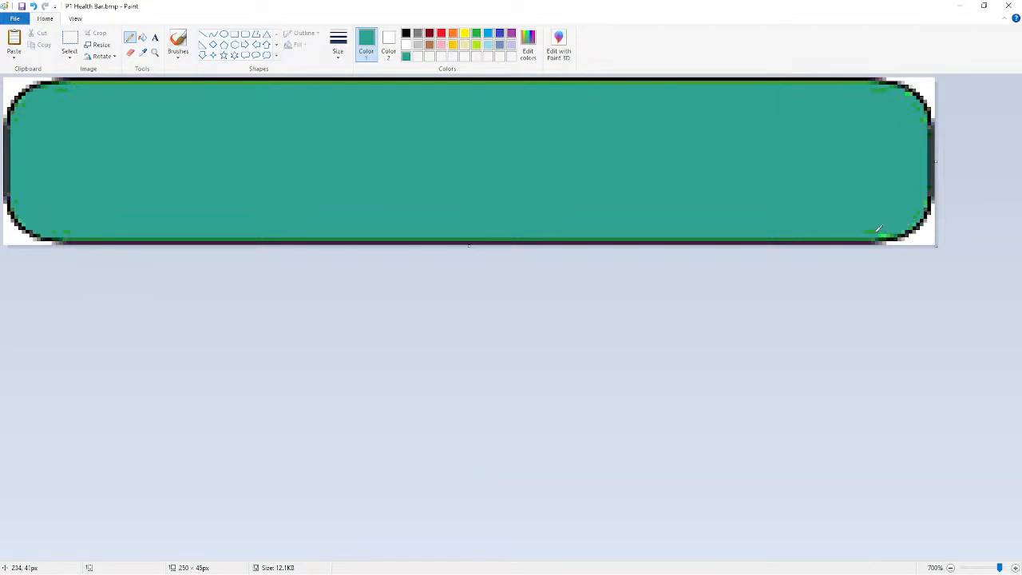
scroll(667, 157, "down", 1, "ctrl")
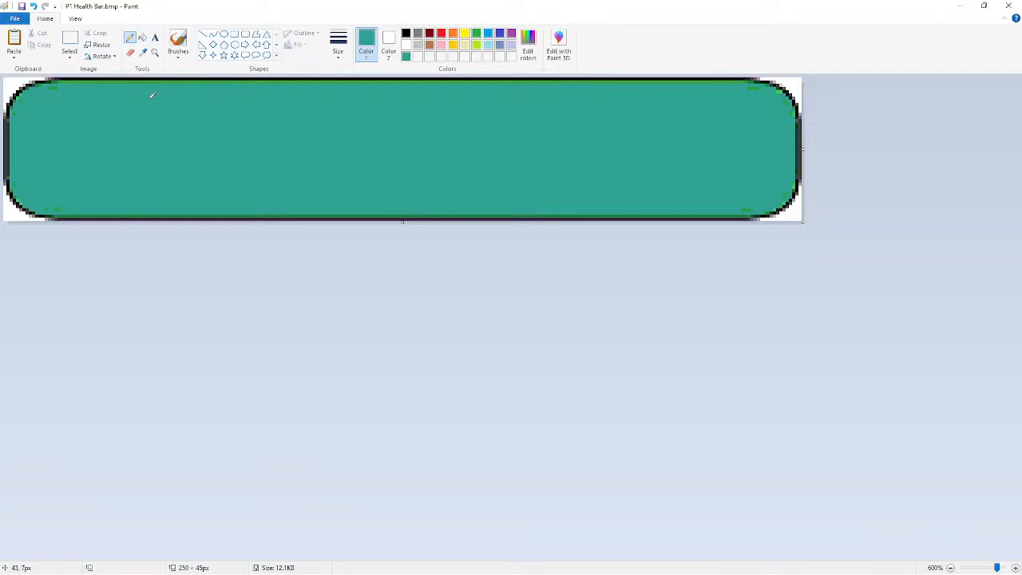
left_click(959, 5)
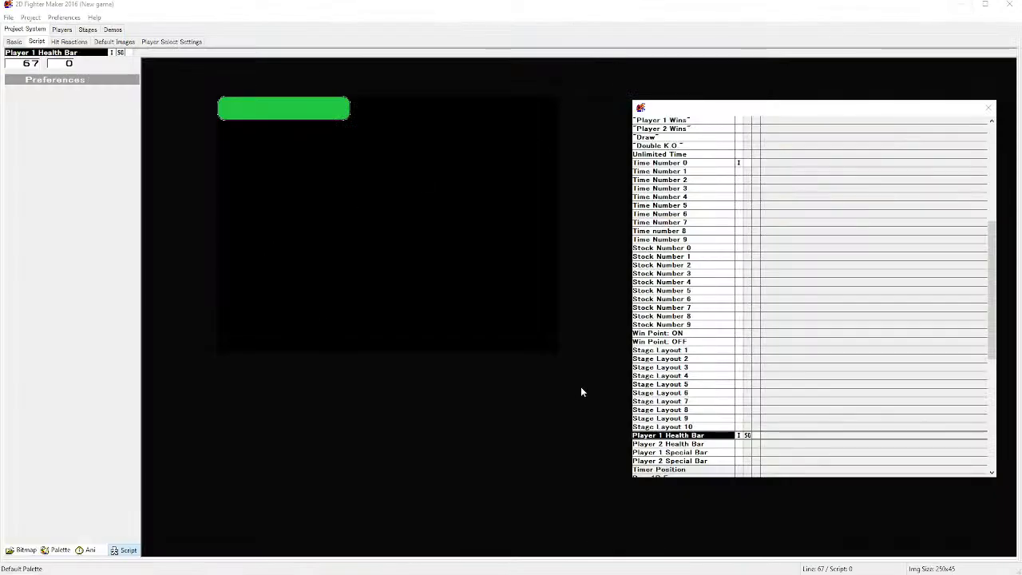
left_click(739, 435)
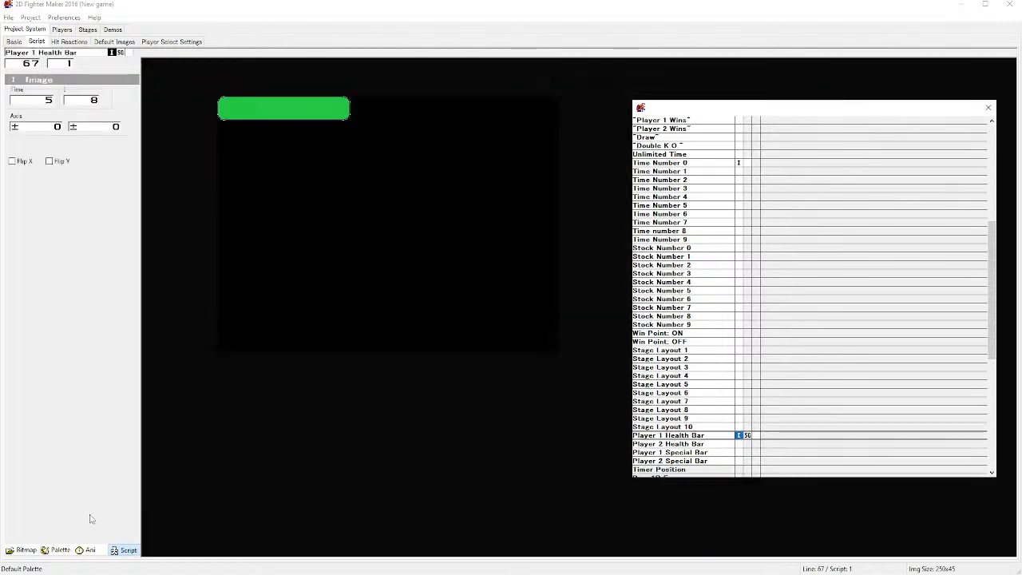
left_click(20, 550)
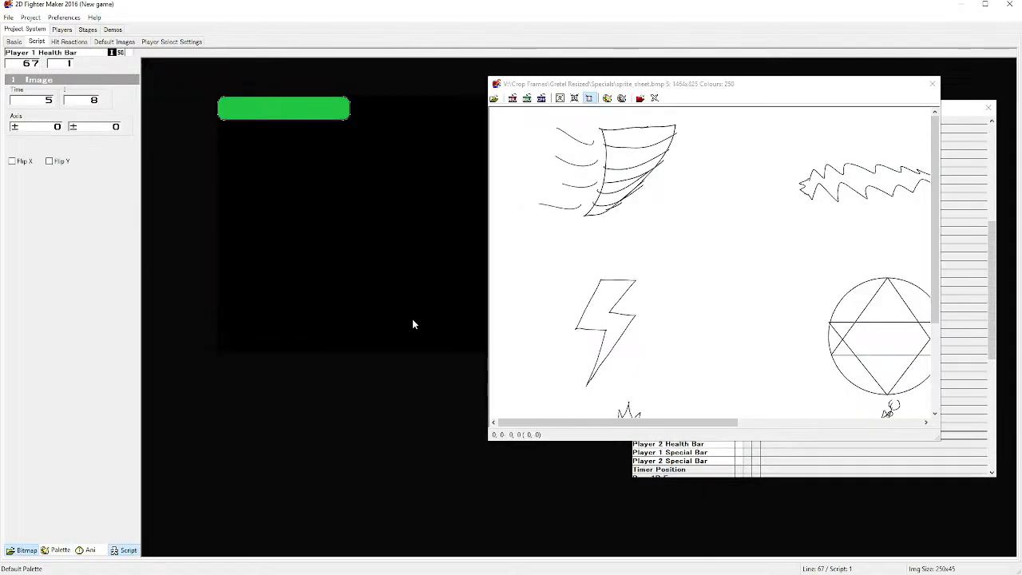
left_click(494, 98)
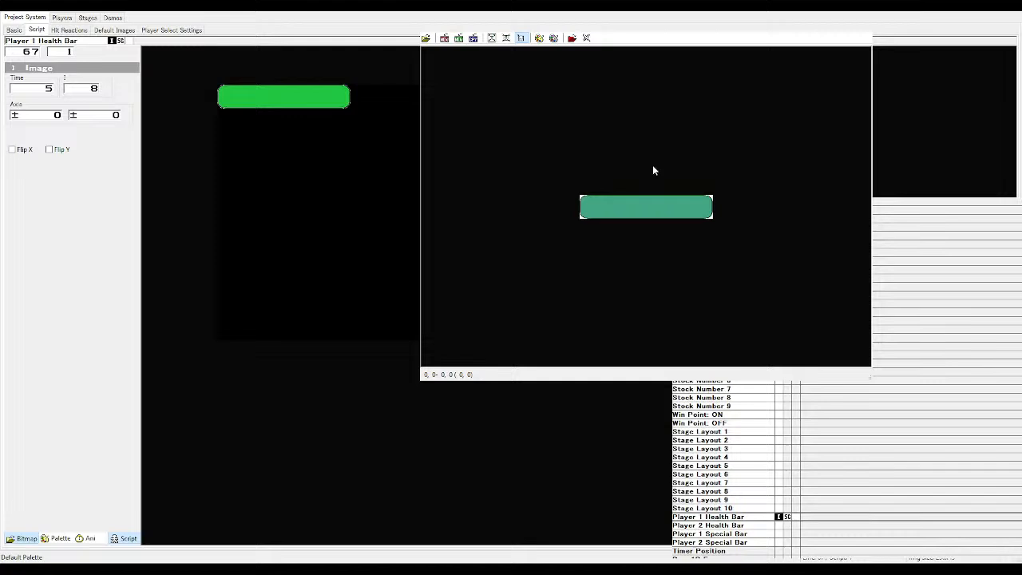
left_click_drag(556, 151, 789, 283)
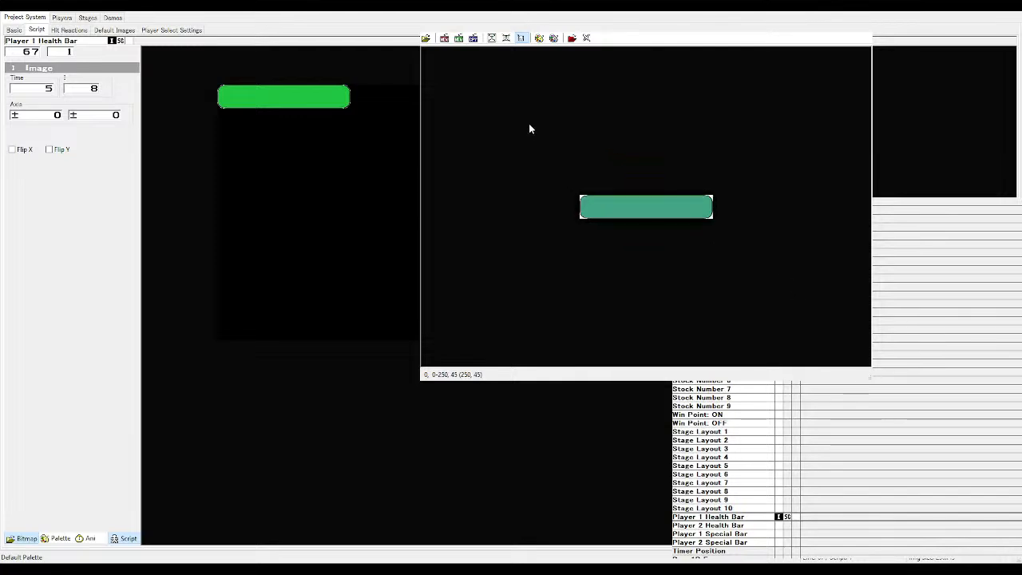
left_click(474, 40)
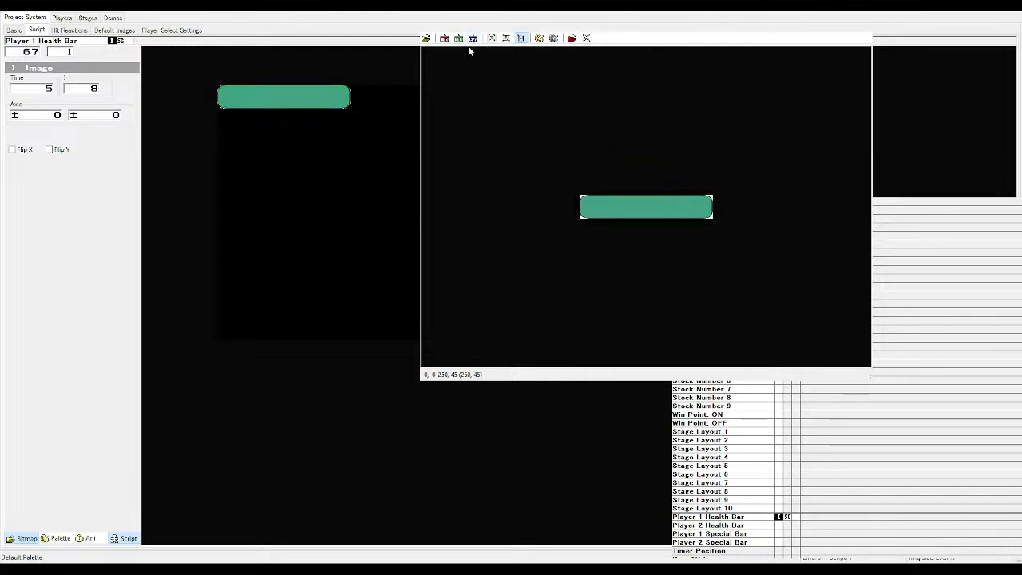
key("Escape")
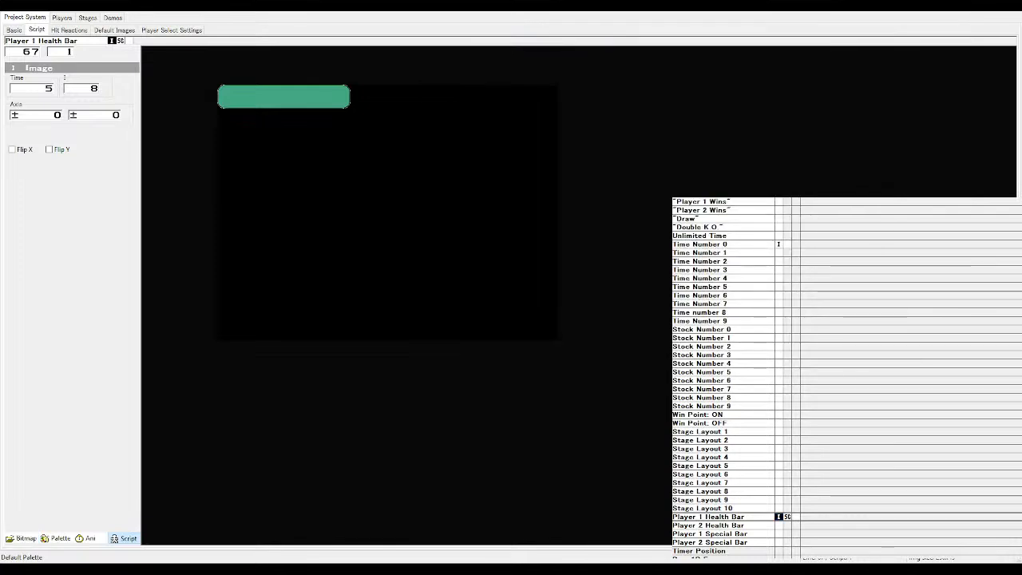
- Move the bar image to axis offset +34, +33 and close the debug test window
left_click_drag(284, 97, 302, 114)
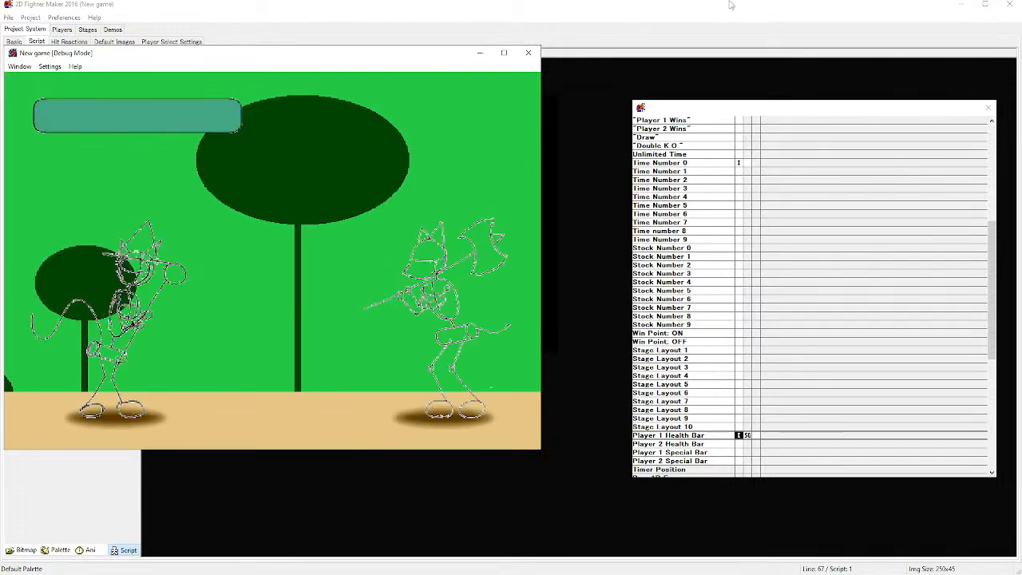
left_click(528, 53)
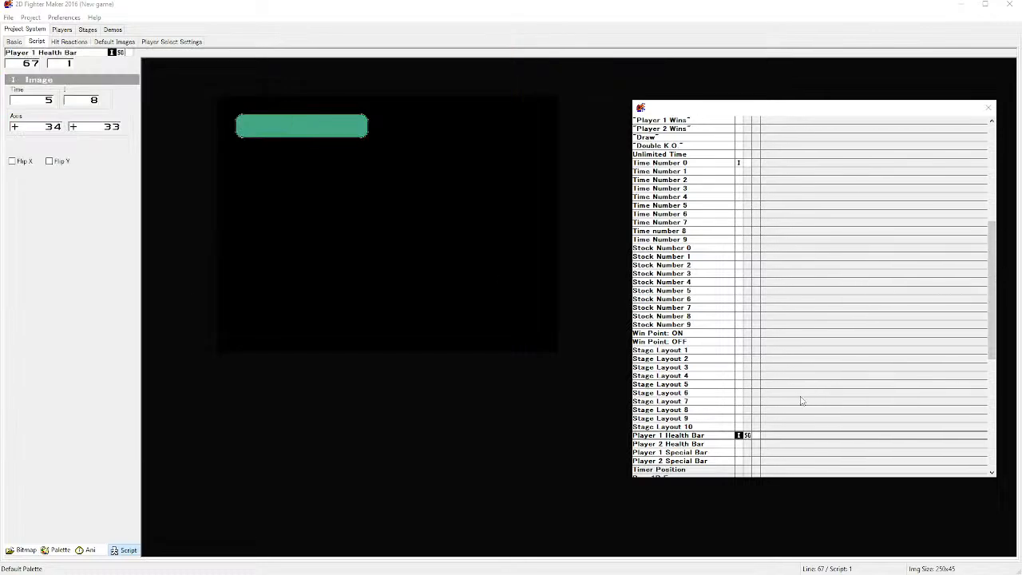
- Insert an Object frame at the start of the Player 1 Health Bar script and open its script object list
left_click_drag(992, 341, 984, 444)
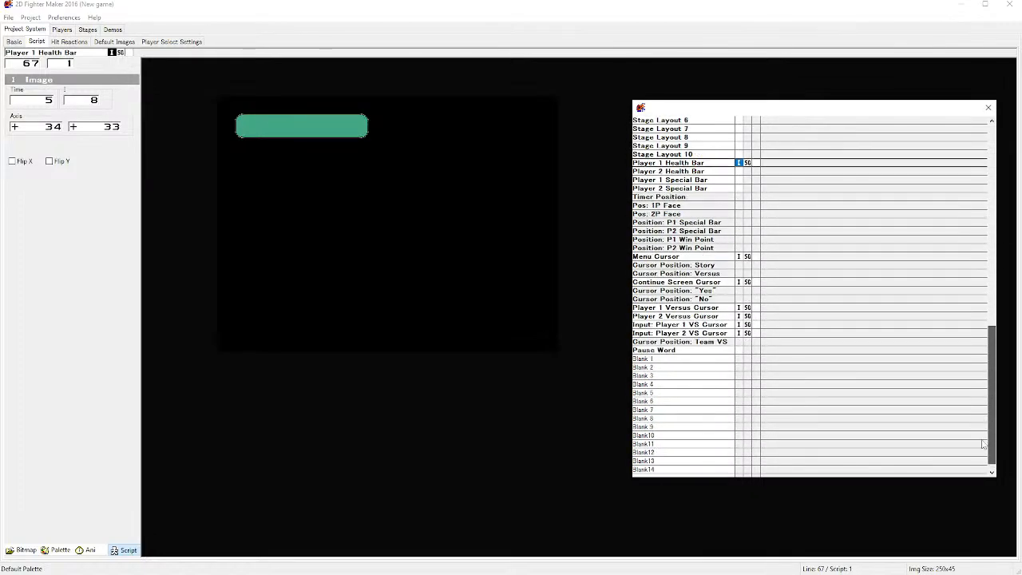
scroll(876, 353, "up", 3)
right_click(740, 242)
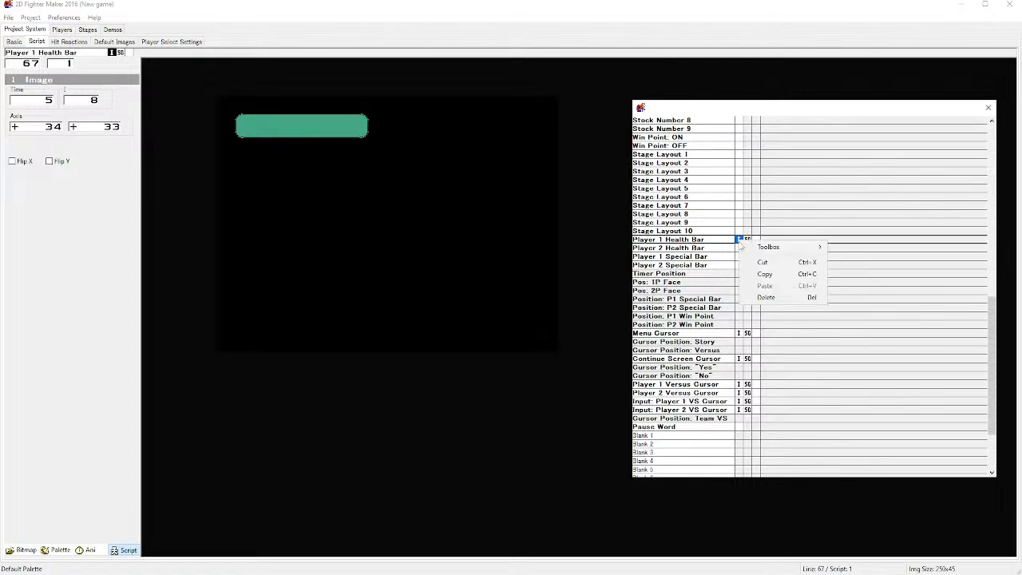
mouse_move(769, 247)
mouse_move(865, 247)
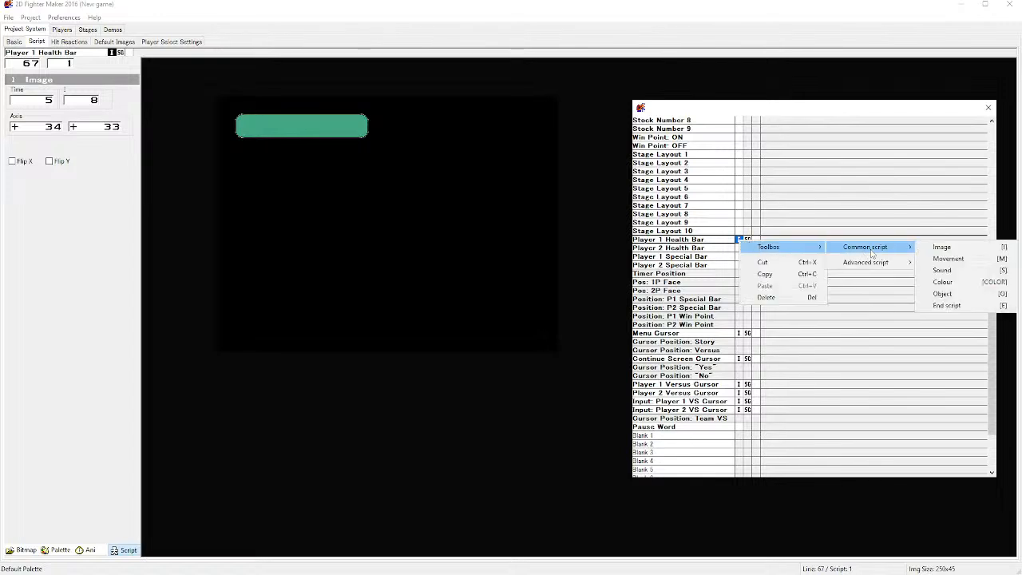
left_click(943, 293)
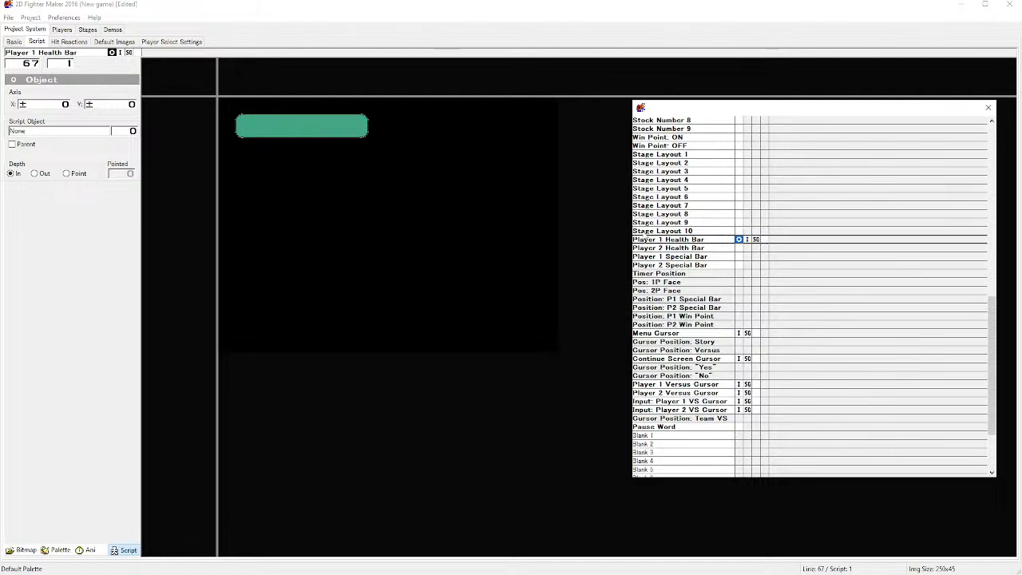
left_click(76, 131)
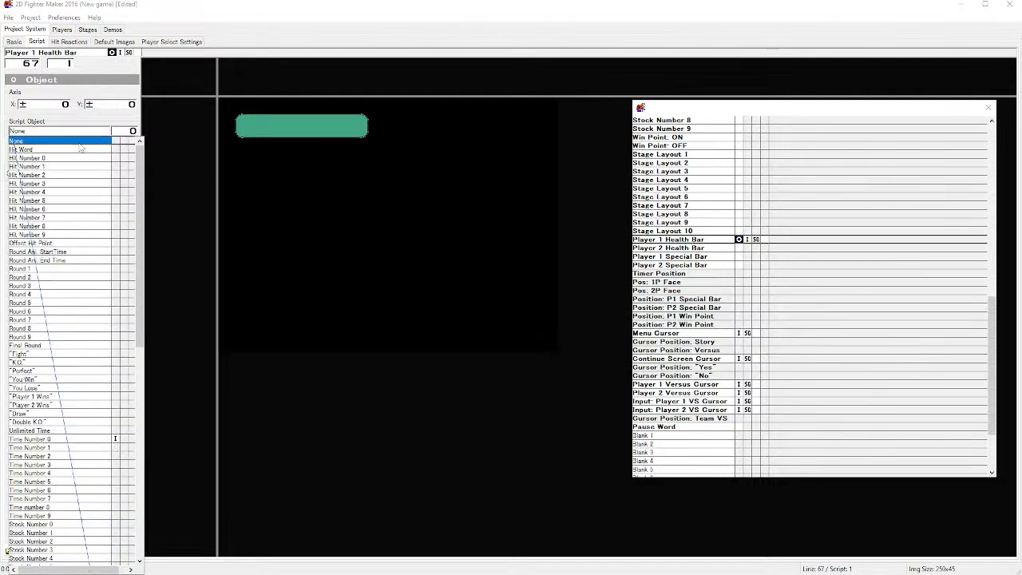
scroll(79, 147, "down", 15)
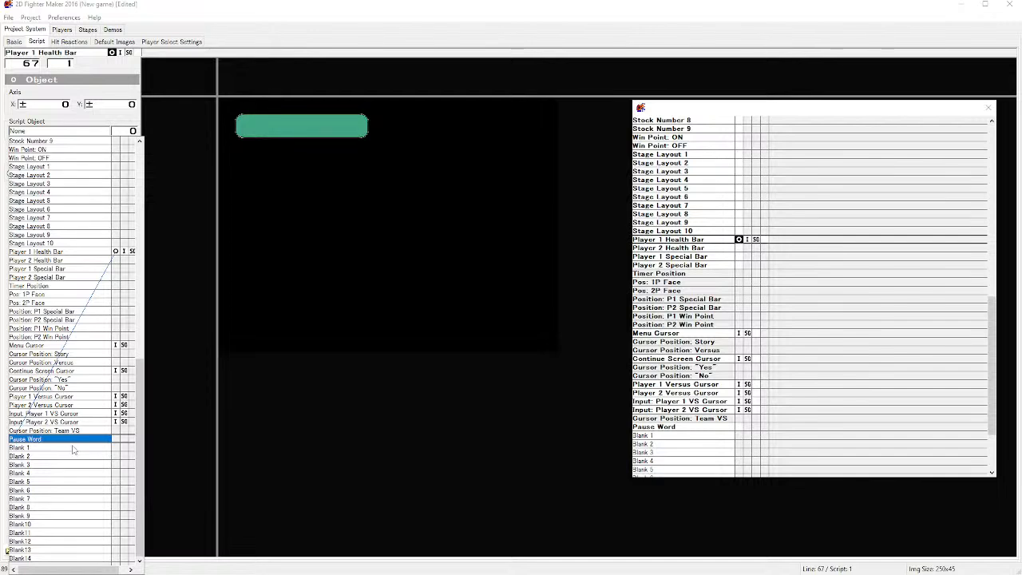
left_click(684, 442)
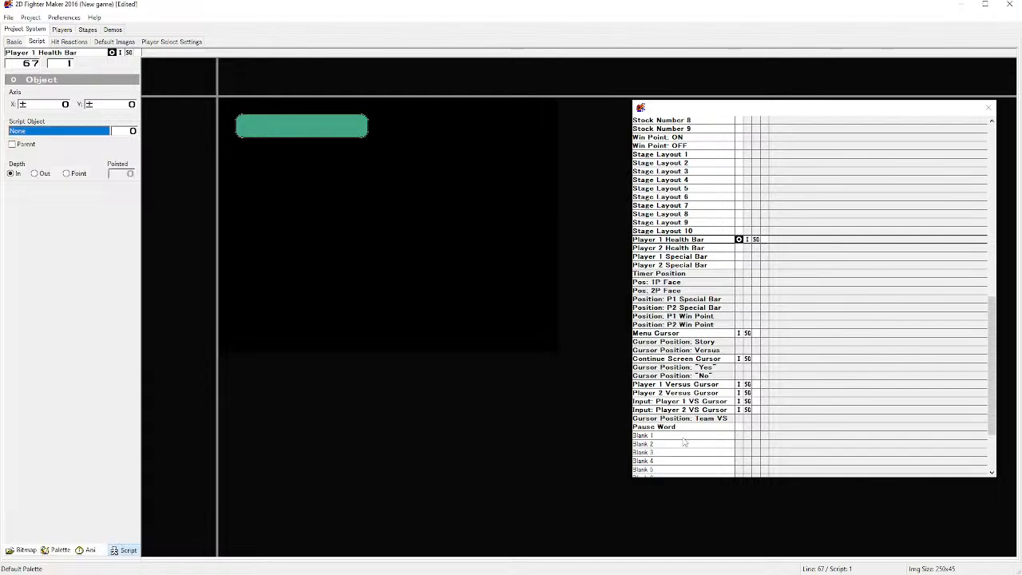
- Create a new script in the Blank 1 slot named He
right_click(715, 436)
left_click(741, 442)
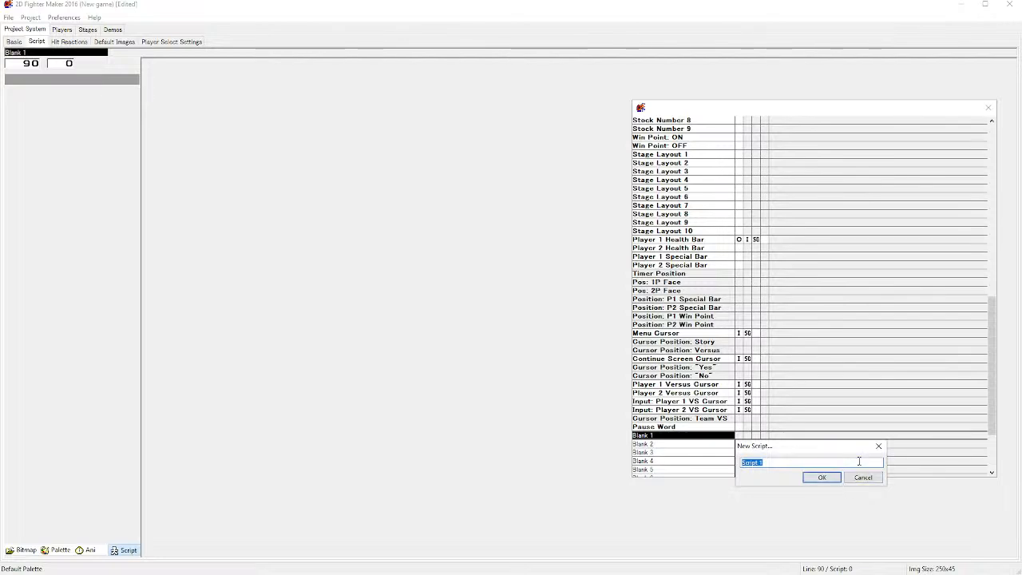
type("Health Bar Border")
key("Return")
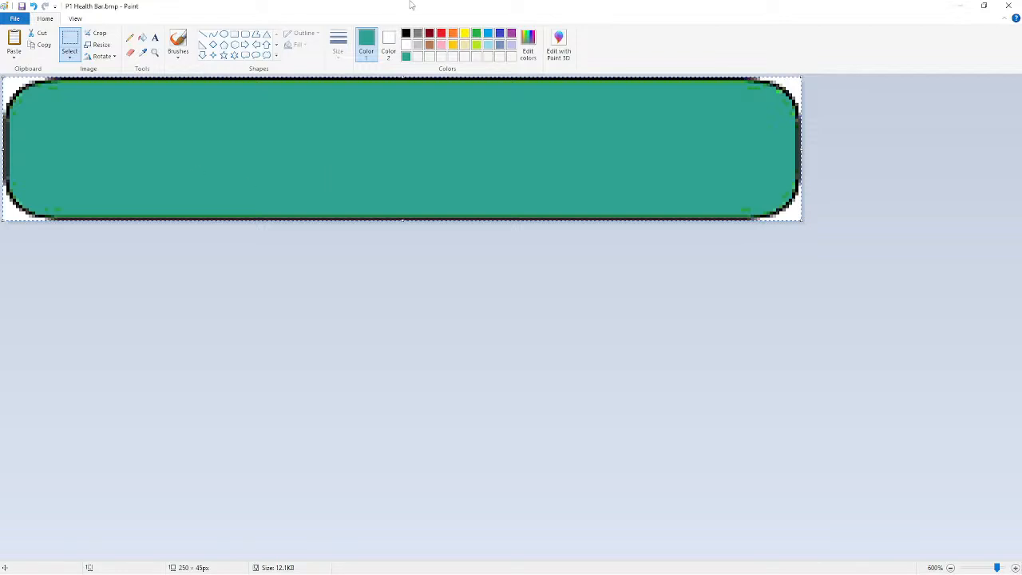
- Undo the last three edits to the health bar image
key("ctrl+z")
key("ctrl+z")
- Step back through the undo history to the unfilled black outline of the health bar
key("ctrl+z")
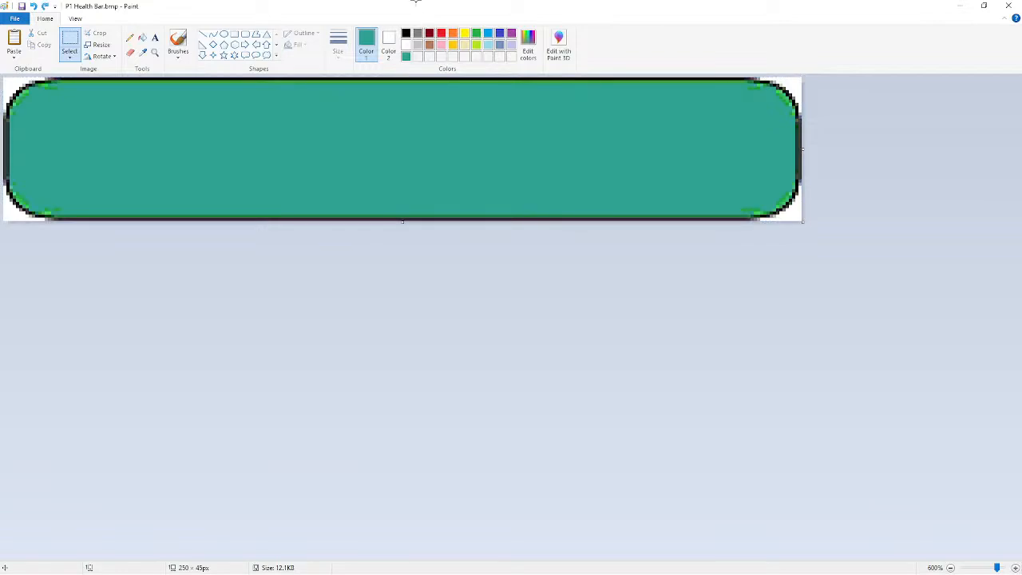
key("ctrl+z")
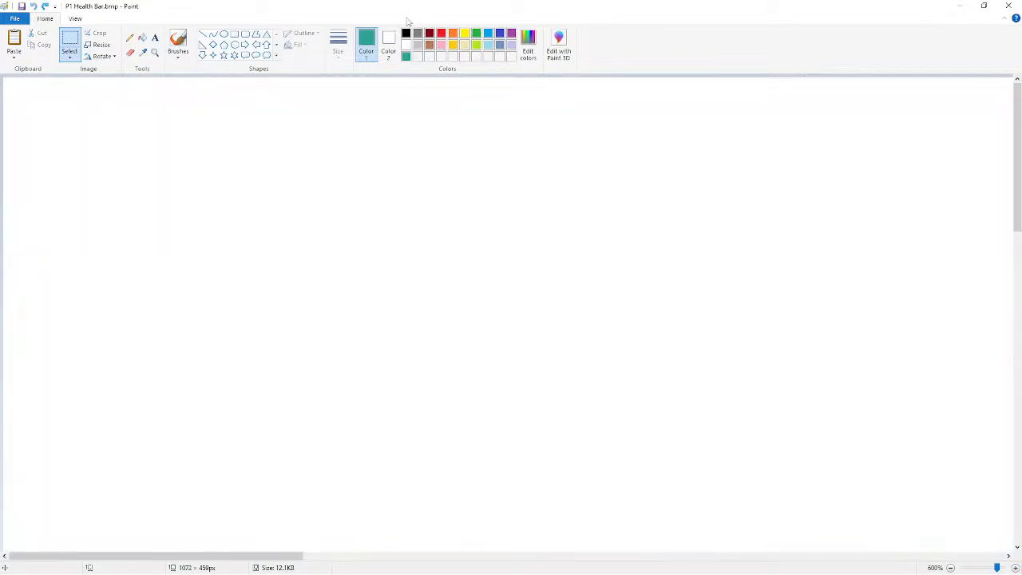
key("ctrl+y")
key("ctrl+y")
key("ctrl+y")
key("ctrl+y")
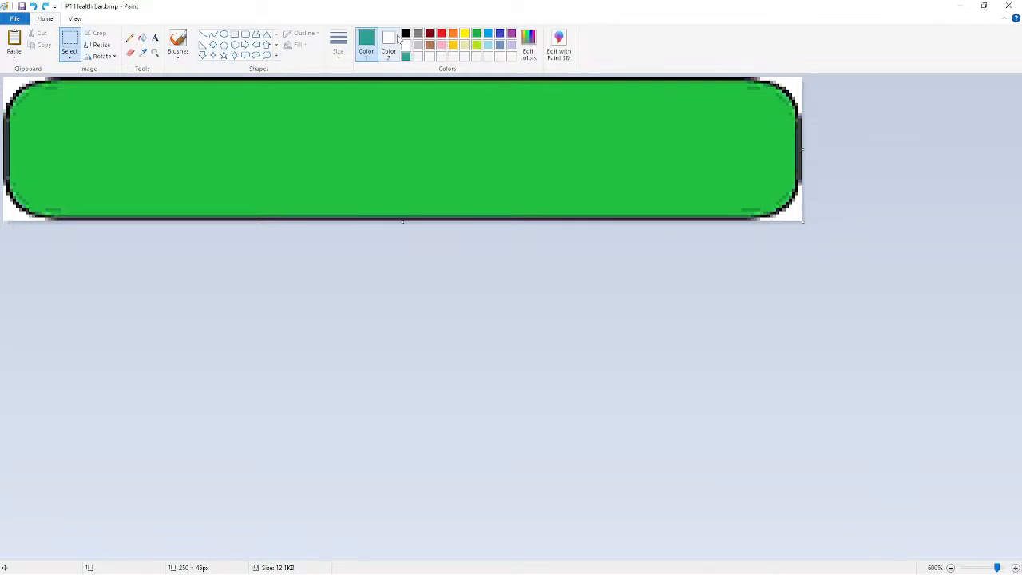
key("ctrl+z")
key("ctrl+z")
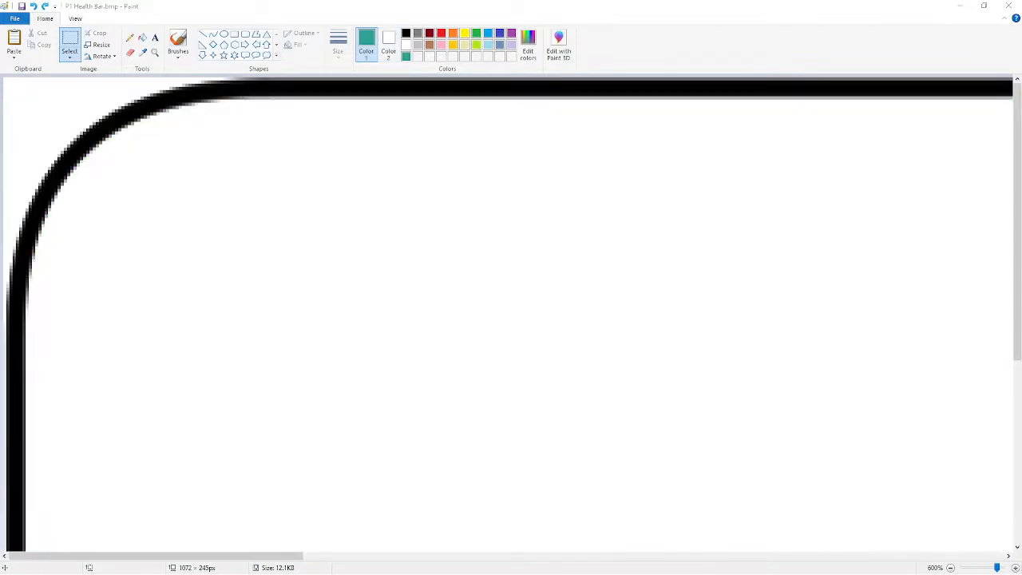
left_click(152, 176)
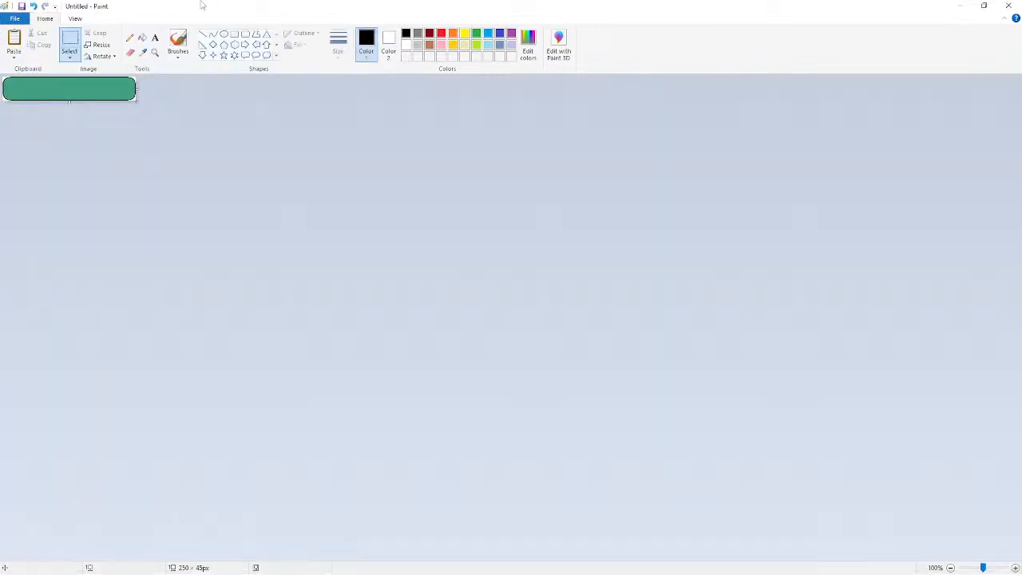
left_click_drag(272, 5, 0, 44)
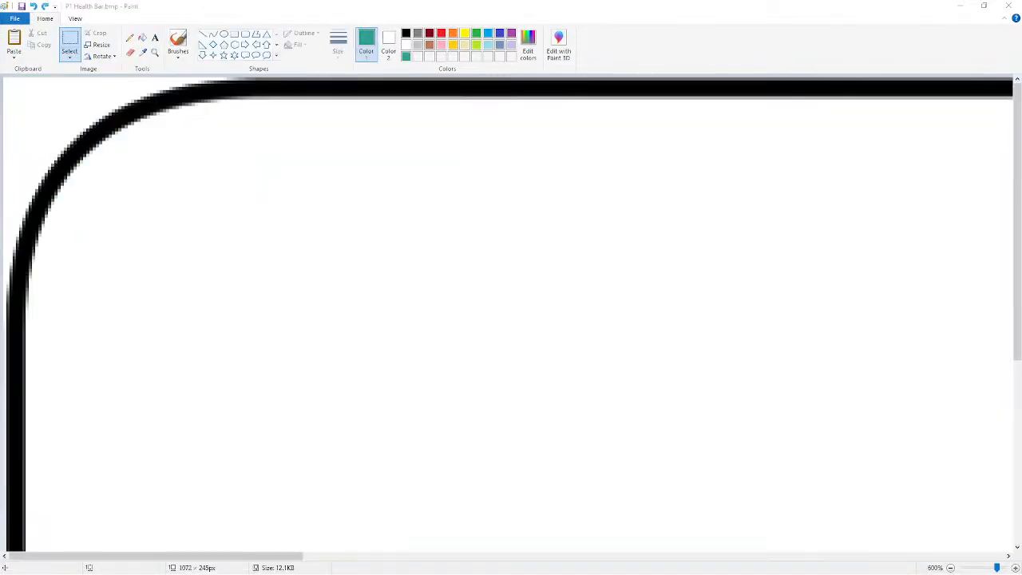
left_click(142, 74)
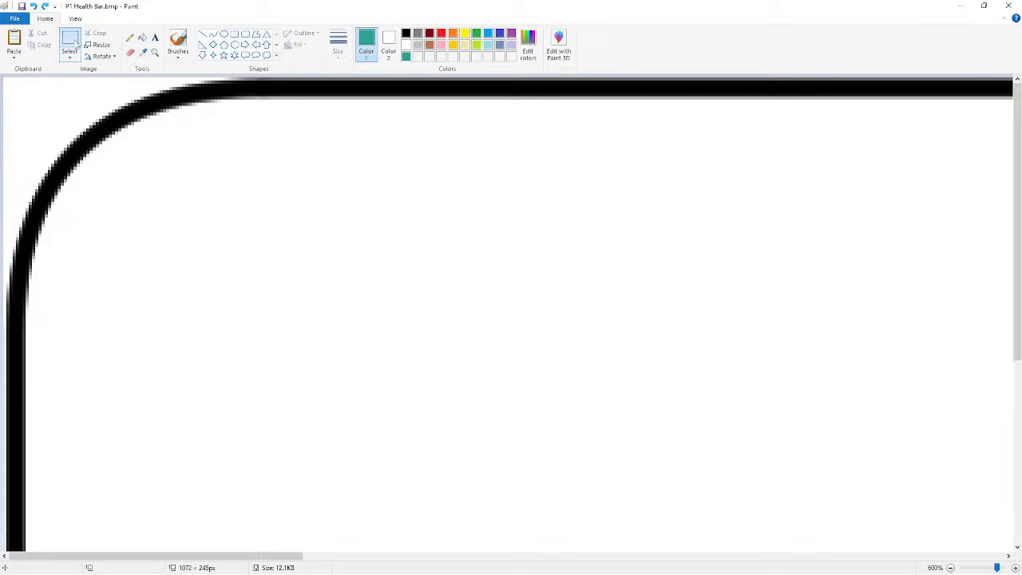
left_click(95, 44)
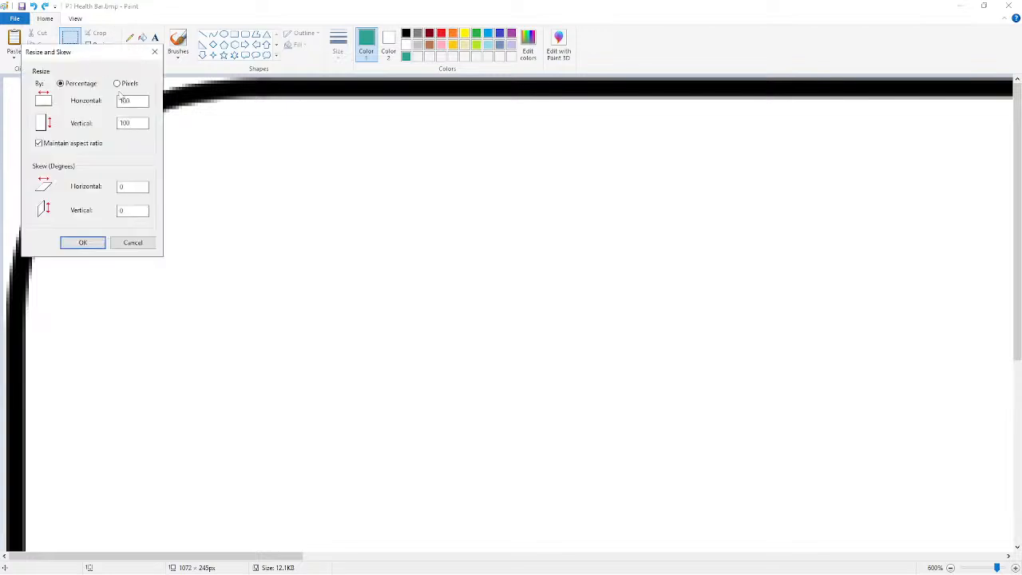
left_click(118, 83)
left_click(155, 51)
- Resize the outline image to 250 × 45 pixels without keeping the aspect ratio
scroll(250, 154, "down", 5, "ctrl")
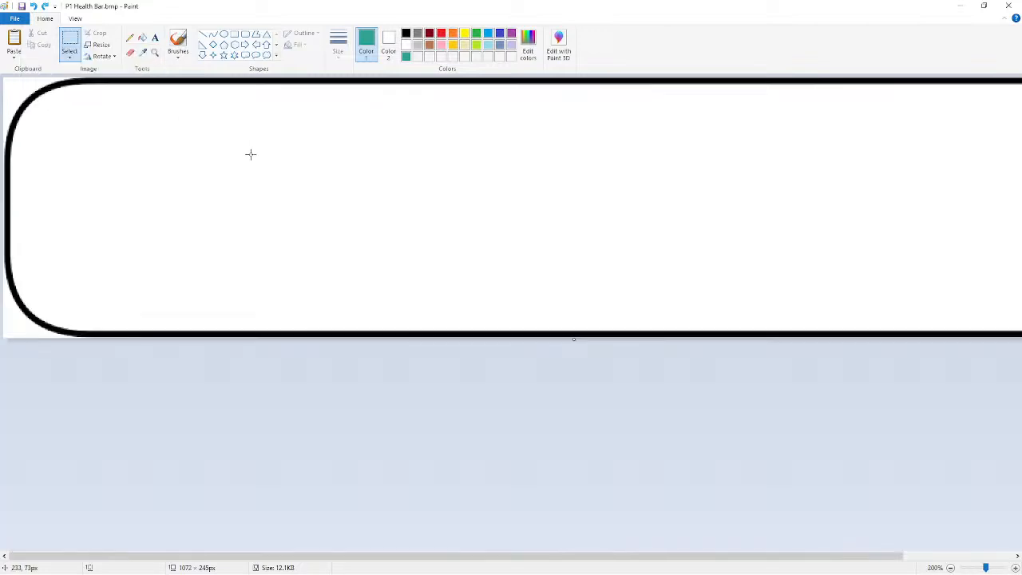
left_click(96, 45)
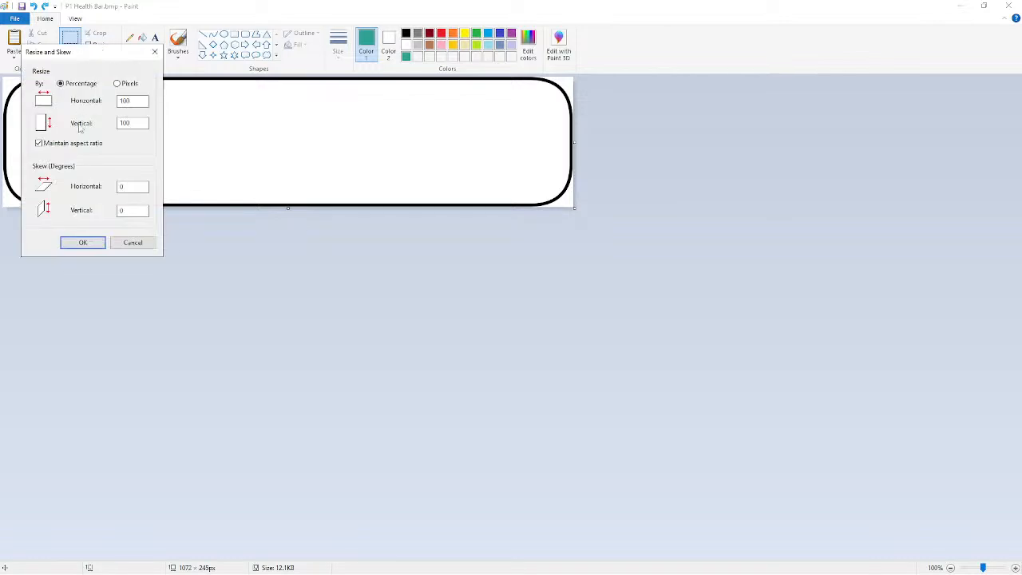
left_click(76, 145)
left_click(117, 83)
double_click(134, 101)
type("250")
key("Tab")
type("45")
key("Return")
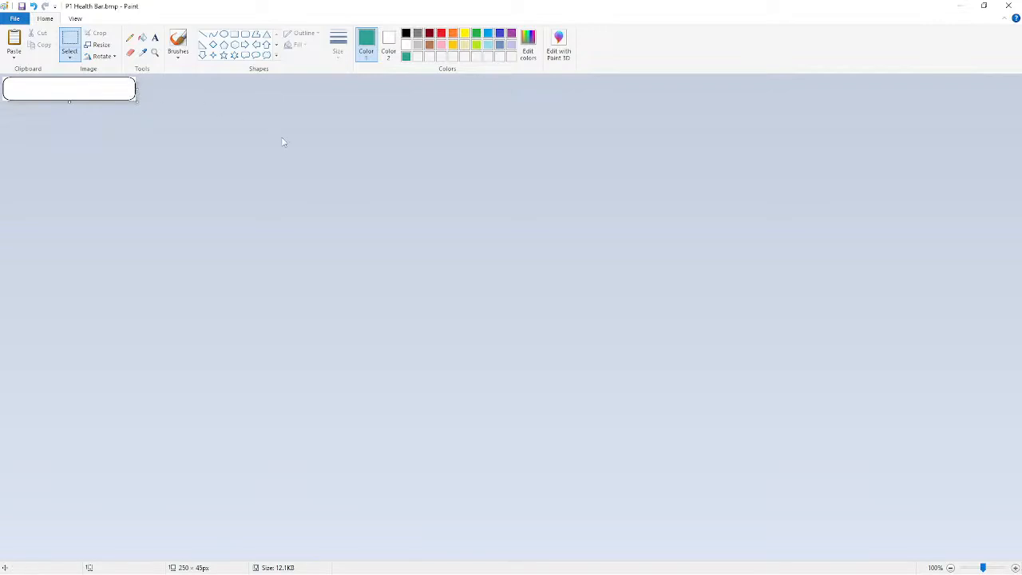
- Save the outline image as P1 Health Bar Border.bmp
scroll(281, 136, "up", 2, "ctrl")
left_click(16, 18)
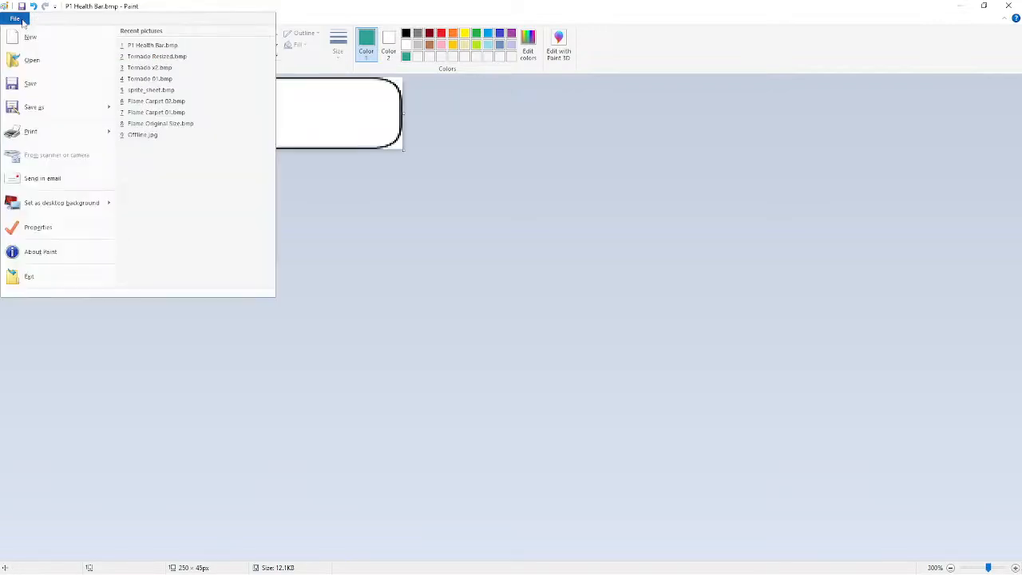
left_click(32, 107)
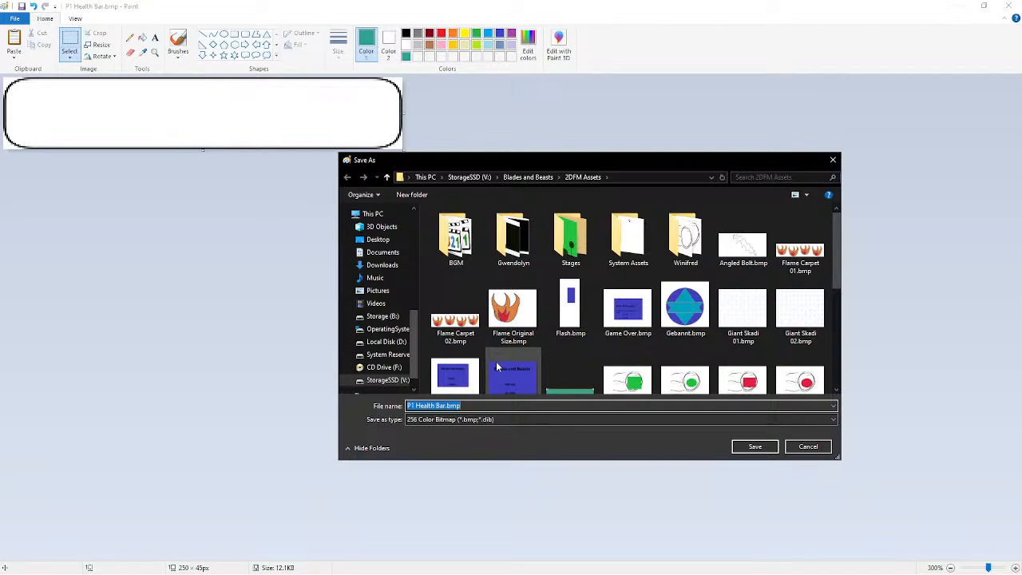
key("End")
key("BackSpace")
key("BackSpace")
key("BackSpace")
key("BackSpace")
key("BackSpace")
type("r Border")
key("Return")
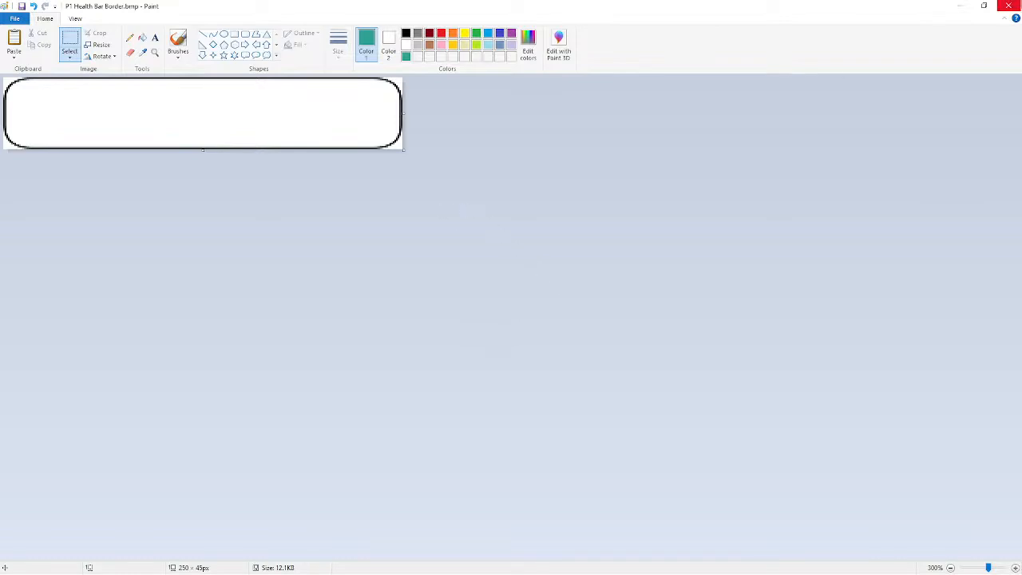
- Pad the border image onto a 313 × 110 canvas by enlarging the canvas and rotating 180°, then close the image editor
left_click(102, 56)
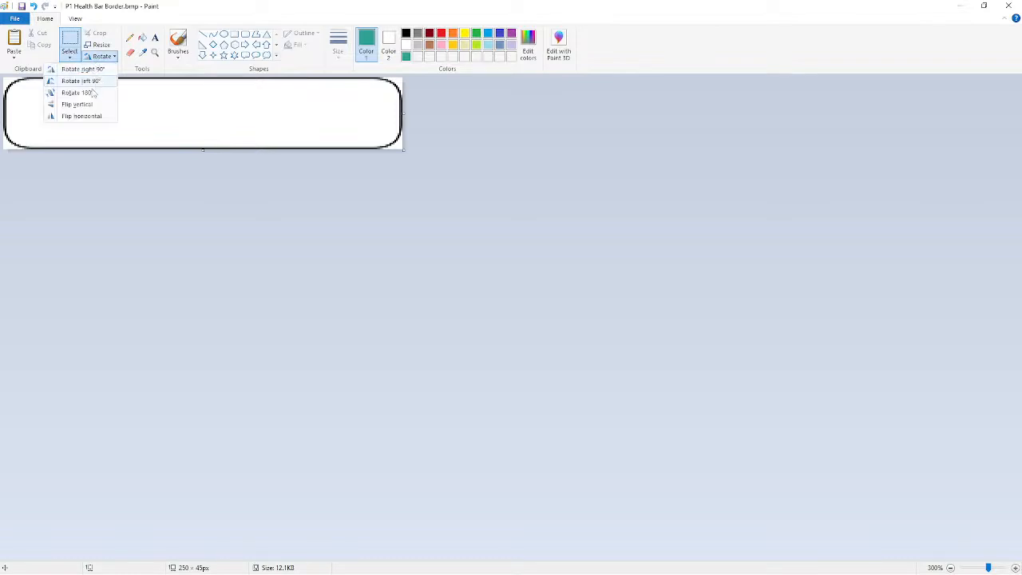
left_click(90, 92)
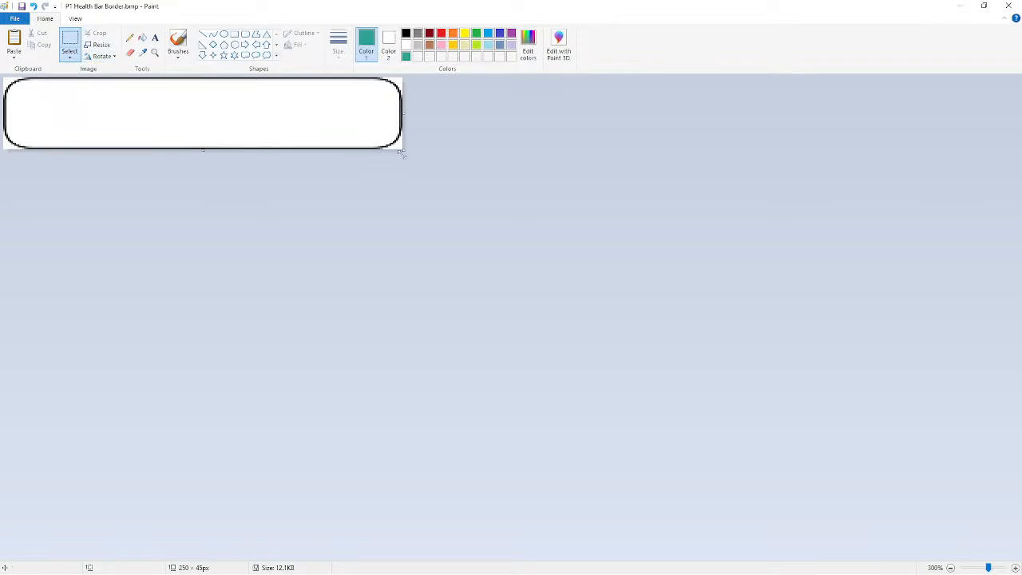
left_click_drag(403, 155, 504, 254)
left_click(102, 56)
left_click(91, 92)
left_click(101, 56)
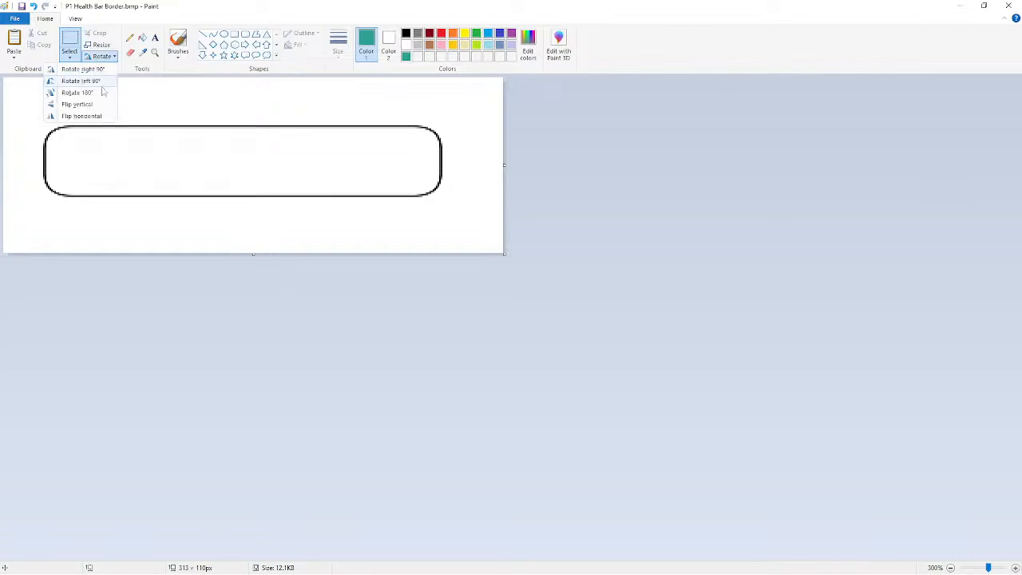
left_click(92, 93)
left_click(1009, 6)
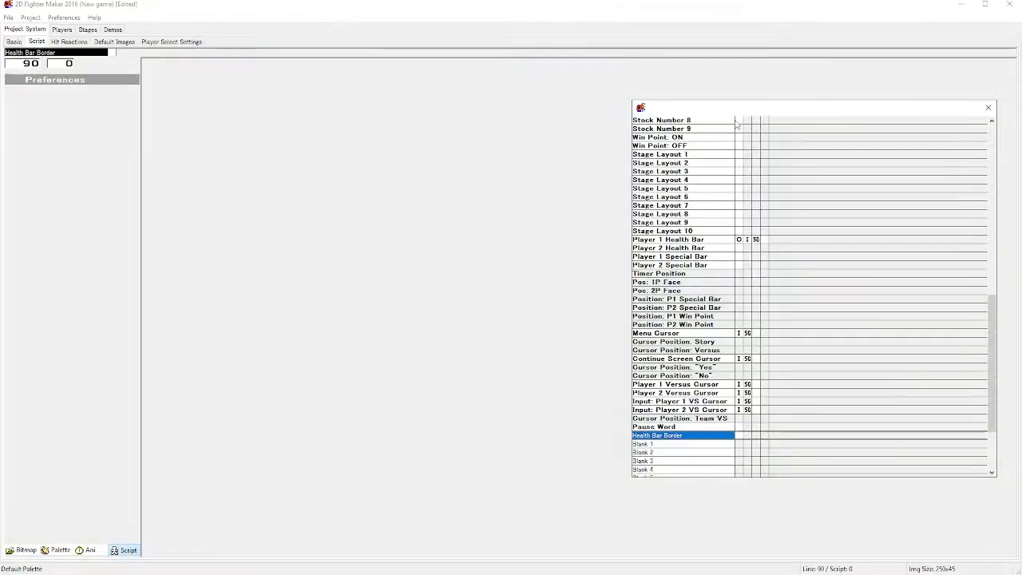
- Insert an Image frame at the start of the Health Bar Border script
right_click(740, 436)
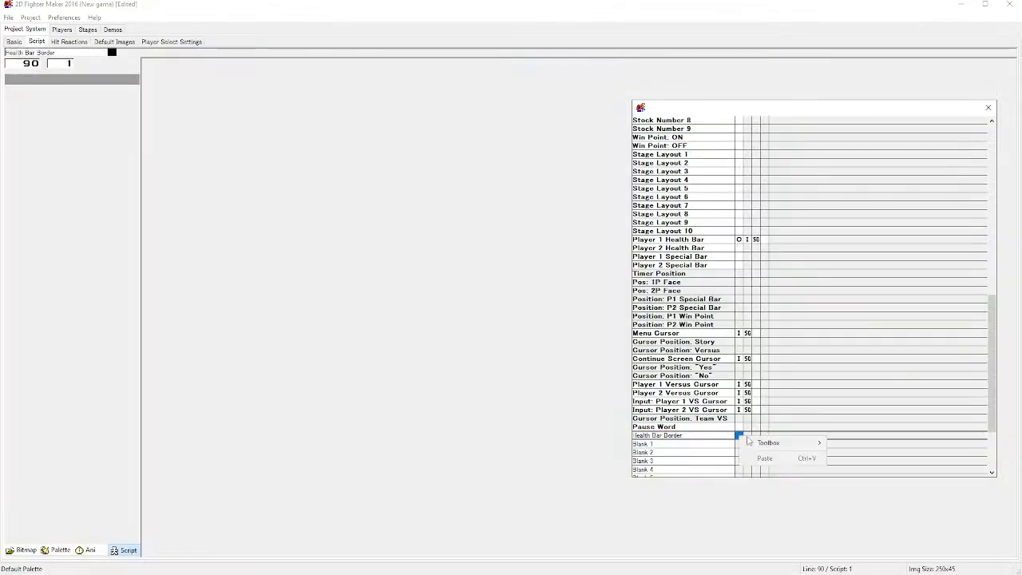
mouse_move(786, 444)
mouse_move(865, 443)
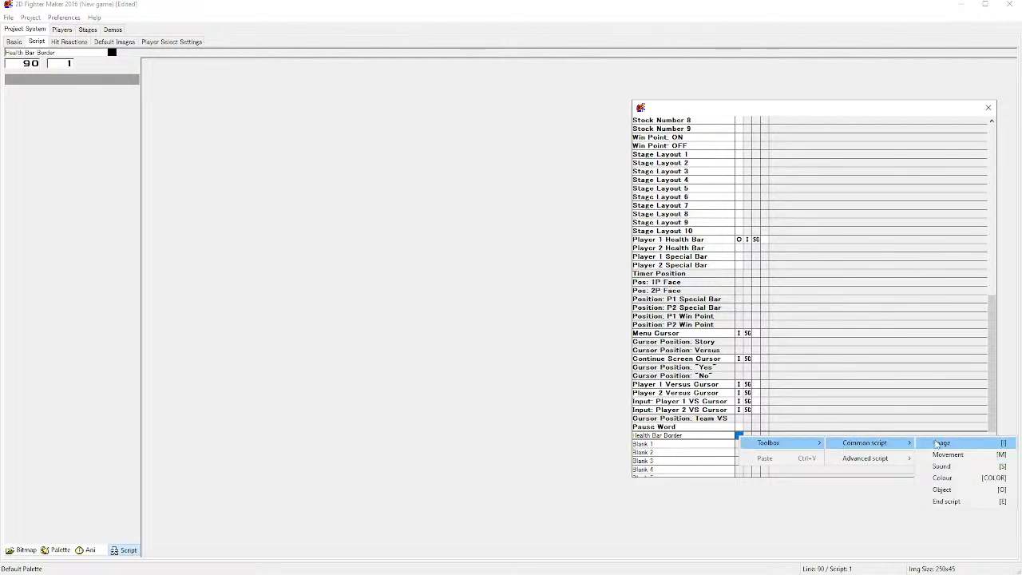
left_click(931, 443)
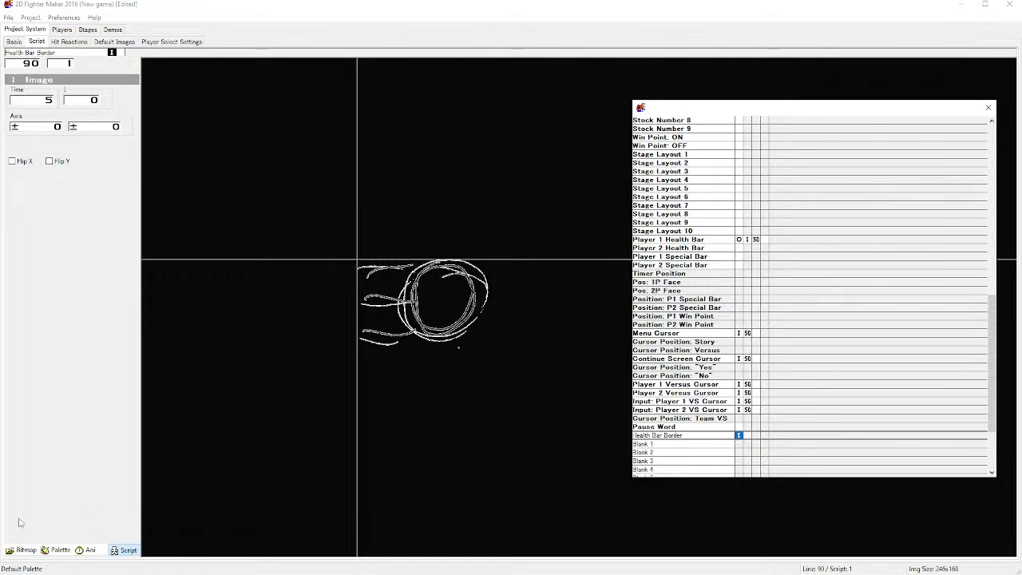
- Load P1 Health Bar Border.bmp into the bitmap window and assign its 250 × 45 bar region to the Image frame
left_click(22, 550)
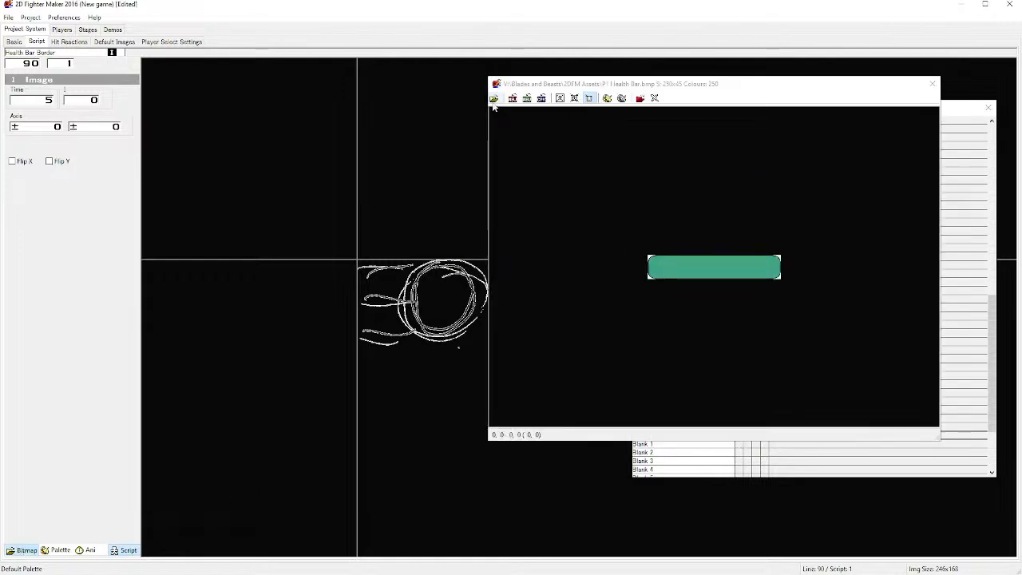
left_click(494, 98)
scroll(754, 228, "down", 3)
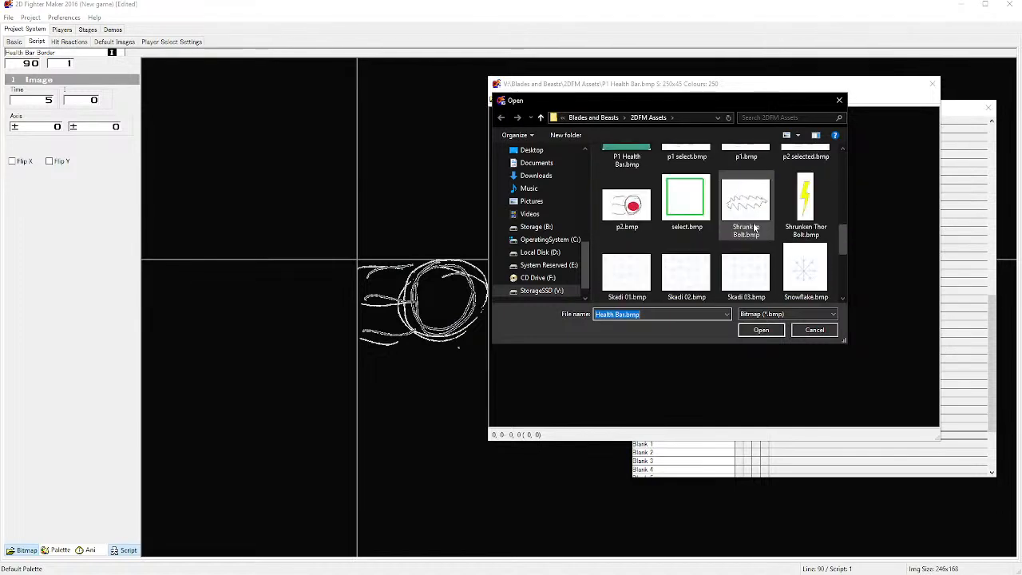
left_click(750, 209)
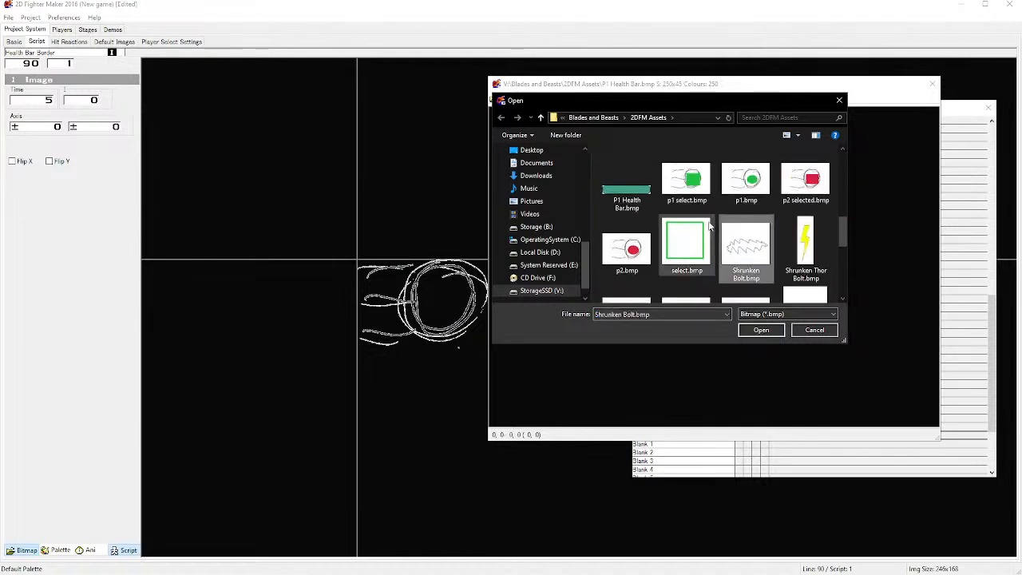
scroll(708, 227, "down", 5)
scroll(707, 227, "up", 5)
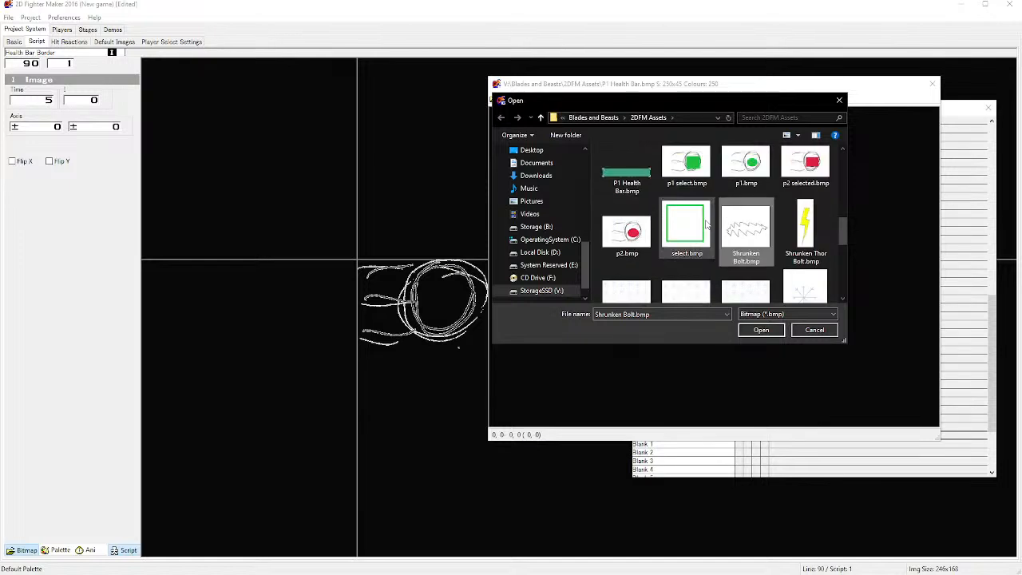
scroll(727, 199, "up", 1)
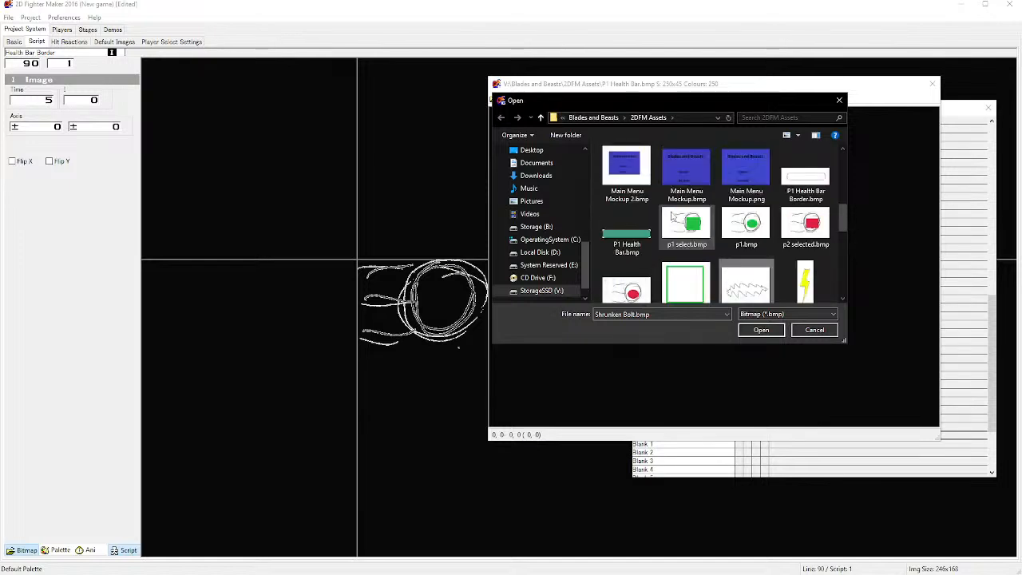
double_click(817, 196)
mouse_move(628, 234)
left_mouse_down()
mouse_move(754, 304)
mouse_move(858, 312)
left_mouse_up()
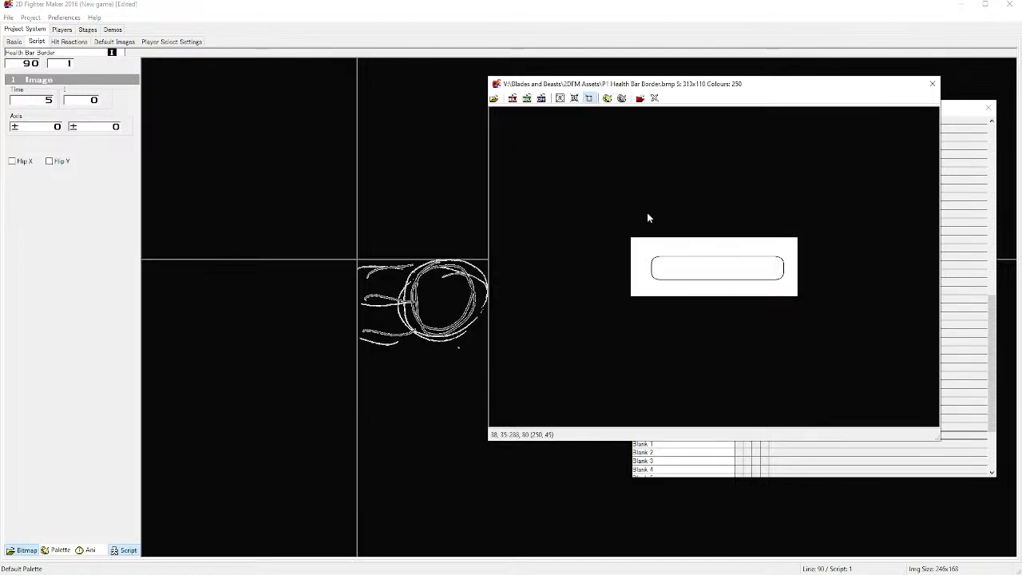
left_click(542, 98)
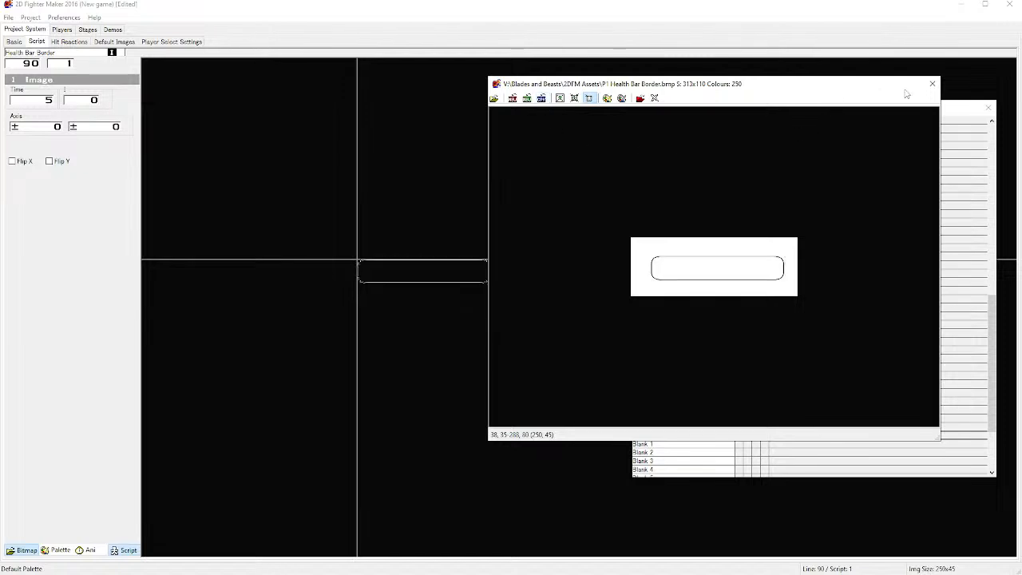
left_click(931, 84)
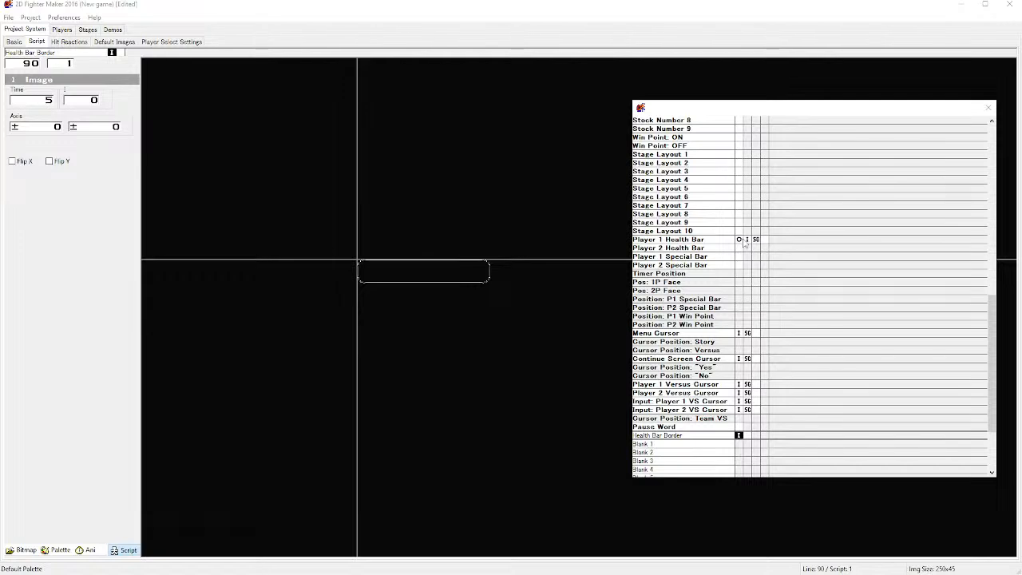
- Add a Move frame after the border image that loops the Health Bar Border script back to its first frame, and set the image's time to 1
right_click(746, 438)
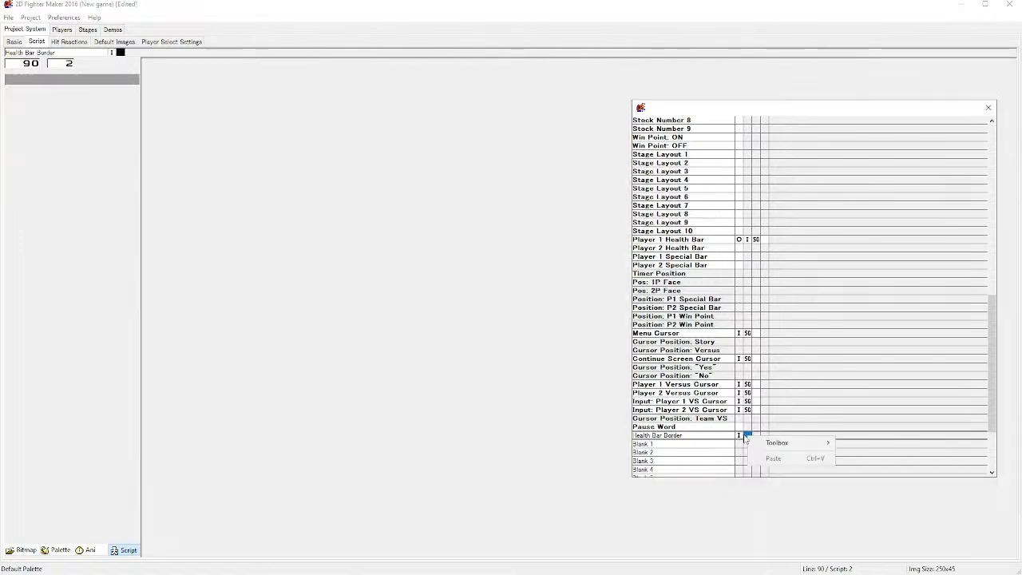
mouse_move(771, 443)
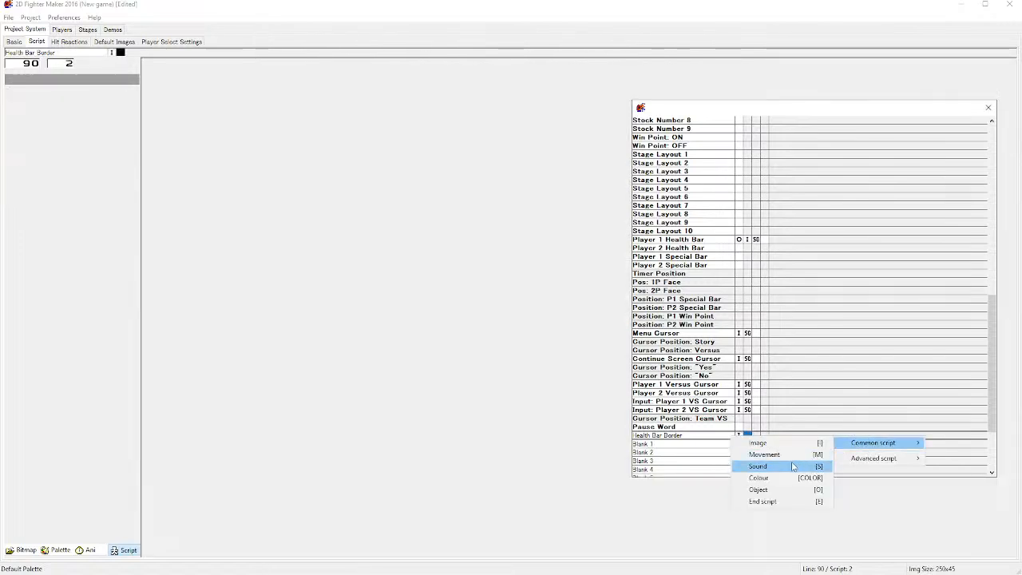
mouse_move(839, 461)
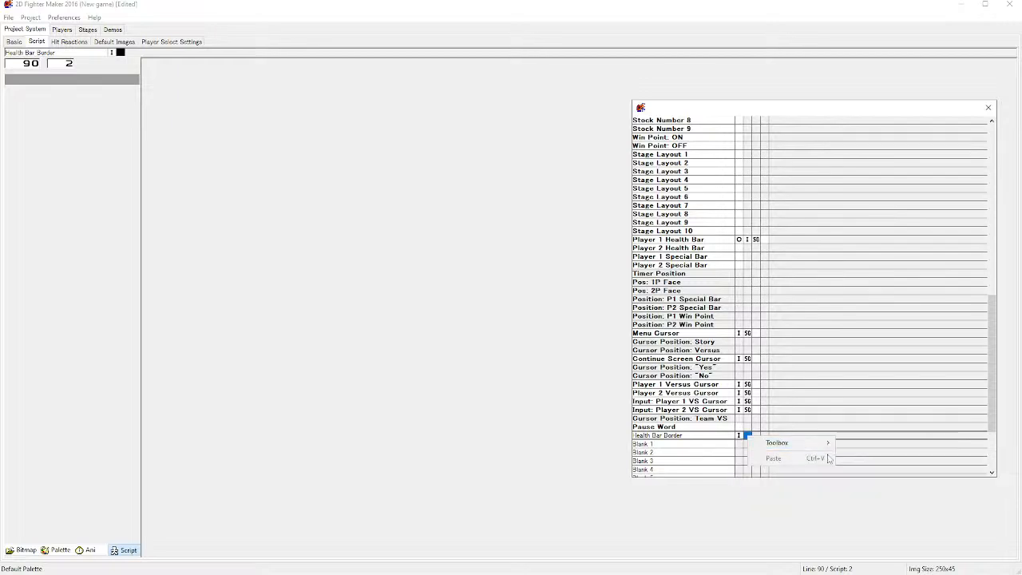
mouse_move(920, 448)
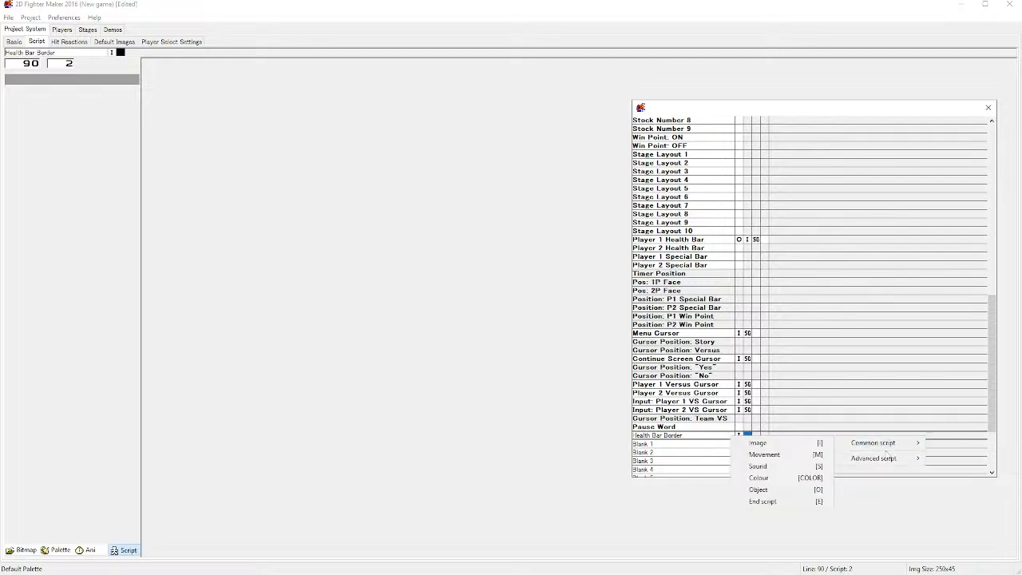
mouse_move(875, 461)
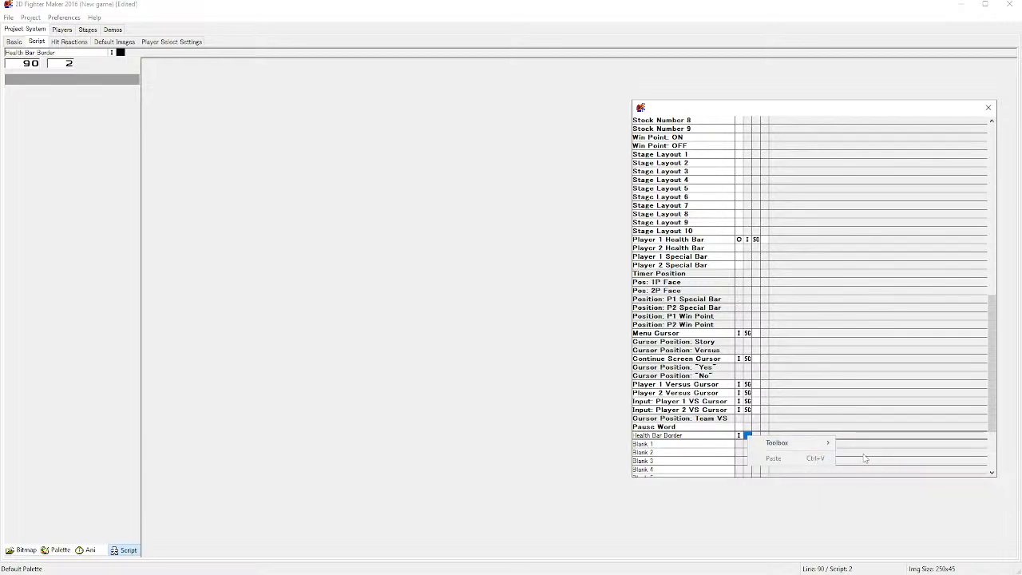
mouse_move(823, 443)
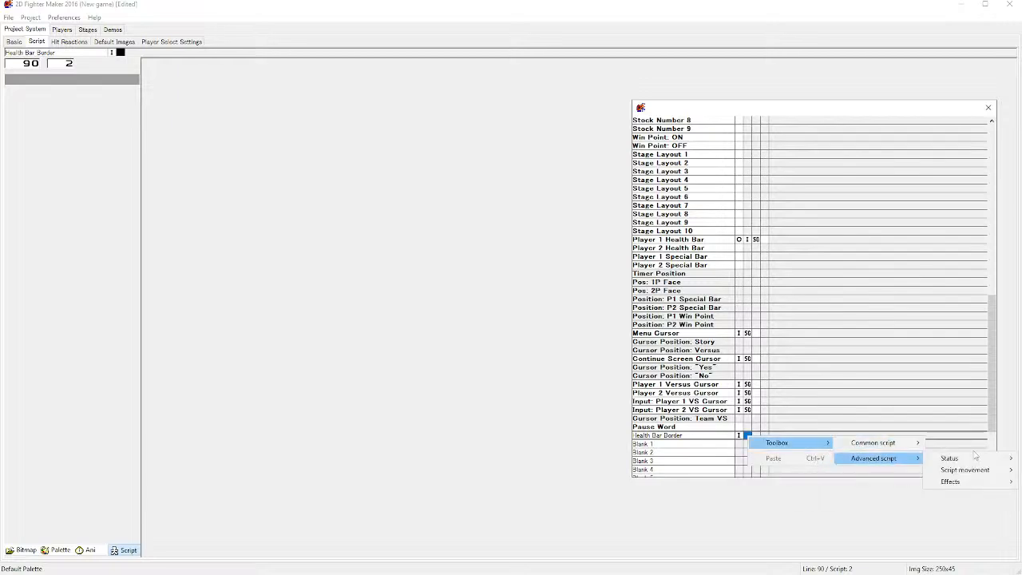
mouse_move(978, 458)
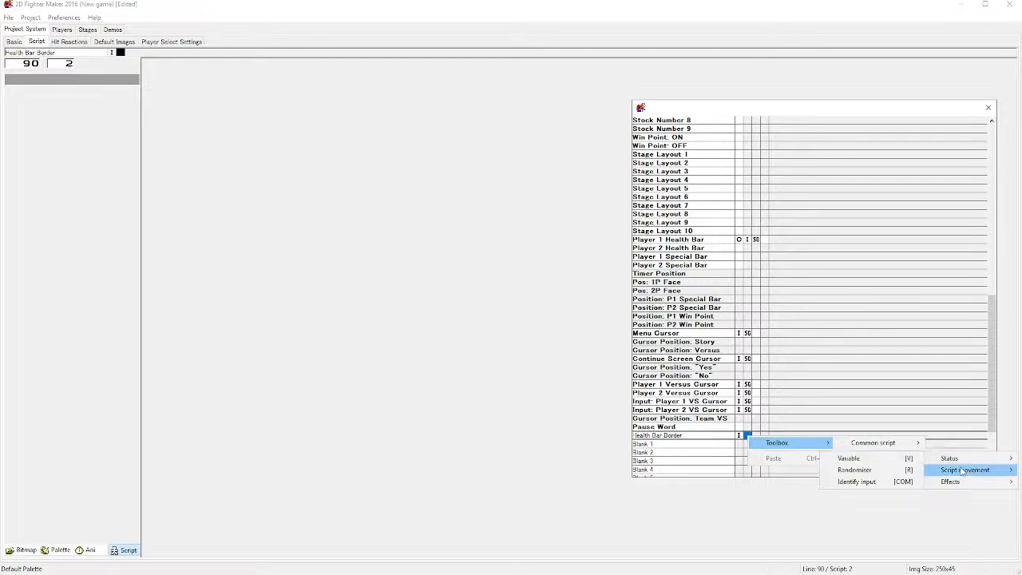
left_click(867, 470)
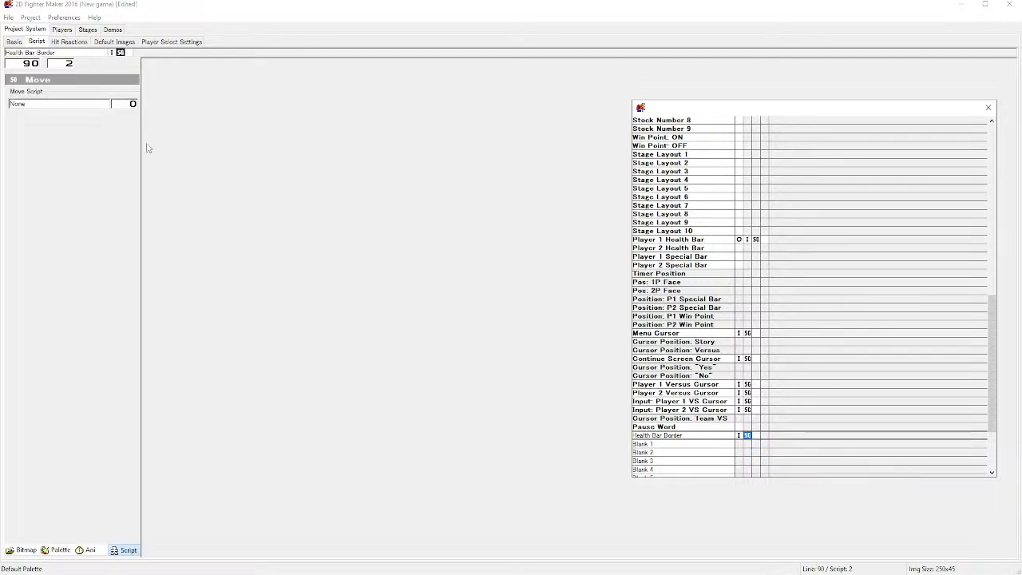
left_click(47, 105)
scroll(48, 214, "down", 5)
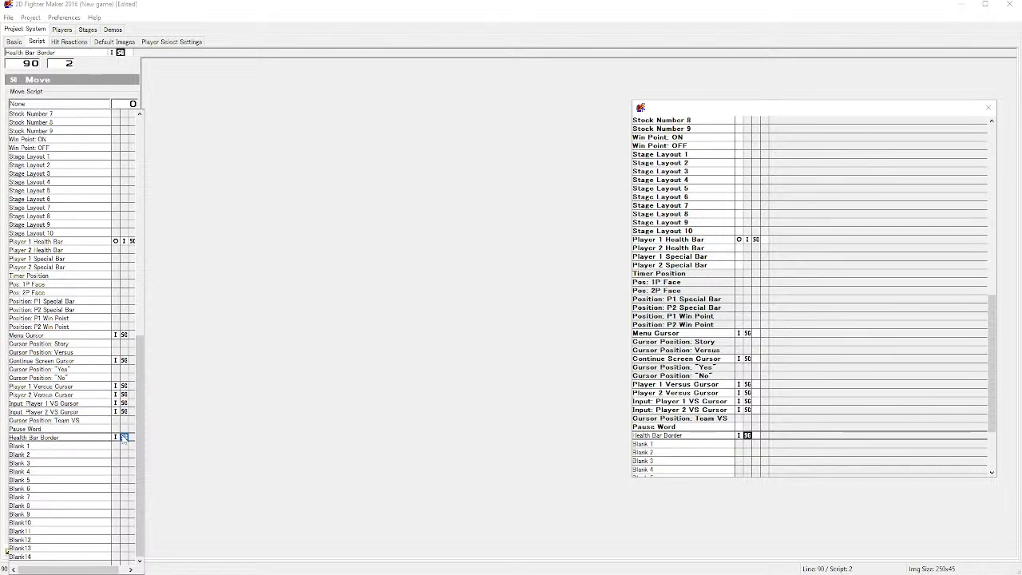
left_click(115, 438)
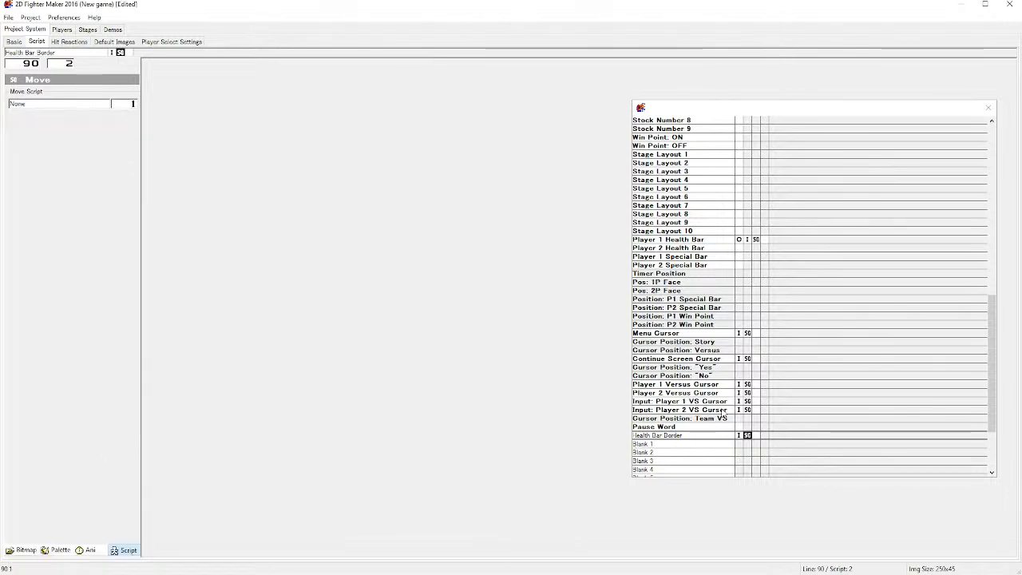
left_click(739, 435)
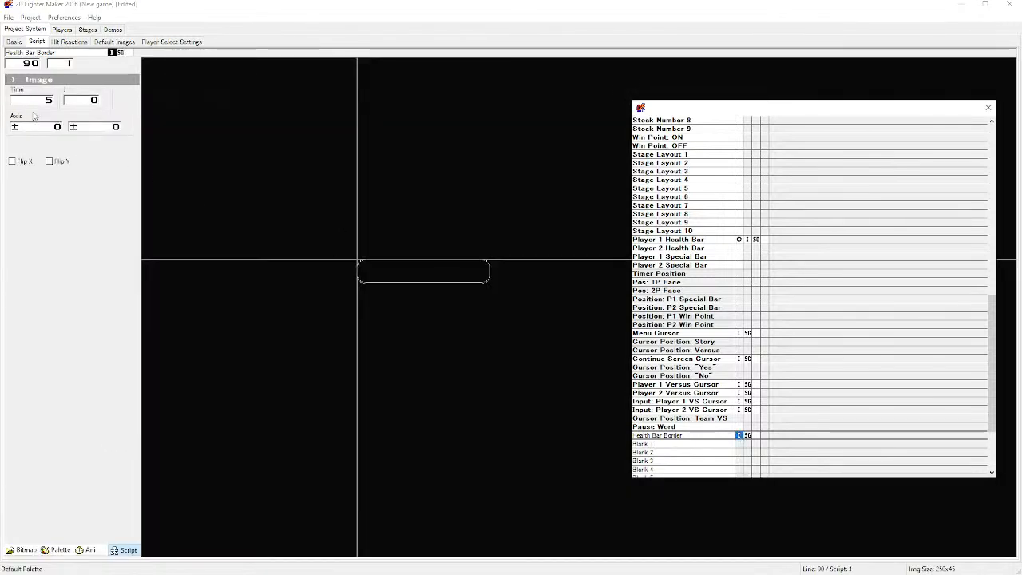
left_click(44, 100)
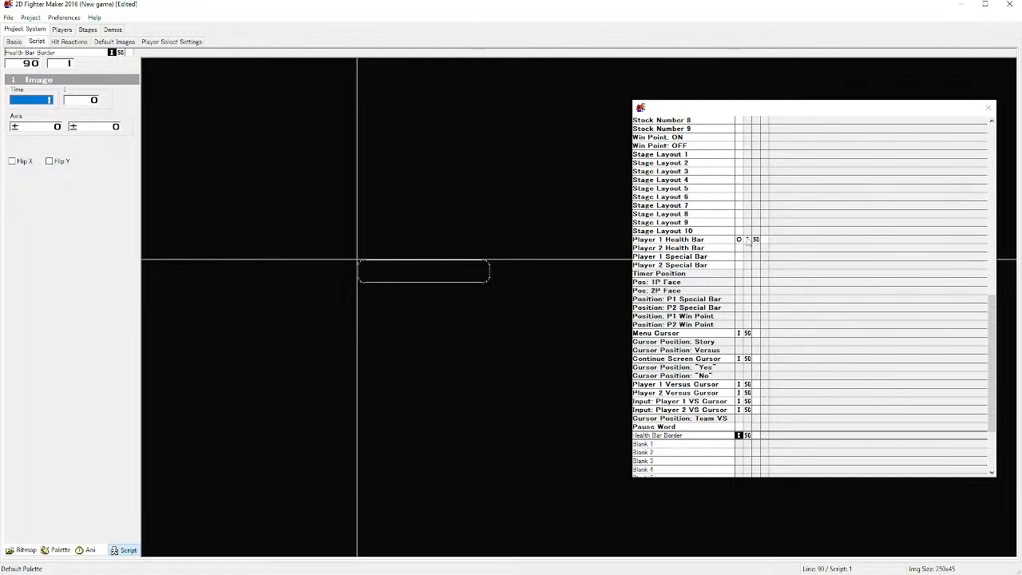
- Set the Player 1 Health Bar object frame's Script Object to Health Bar Border
left_click(740, 240)
left_click(63, 131)
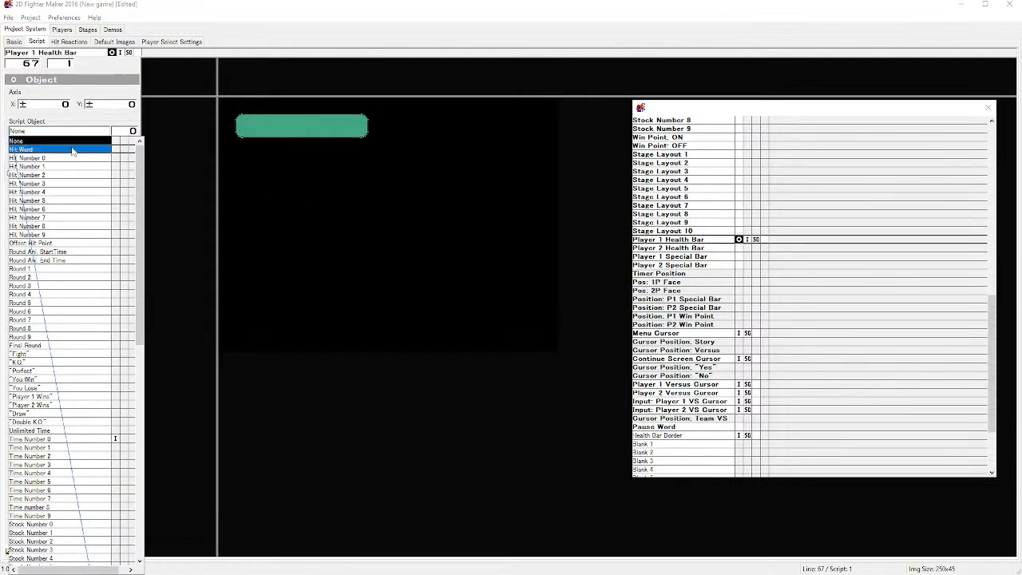
scroll(64, 320, "down", 5)
left_click(90, 439)
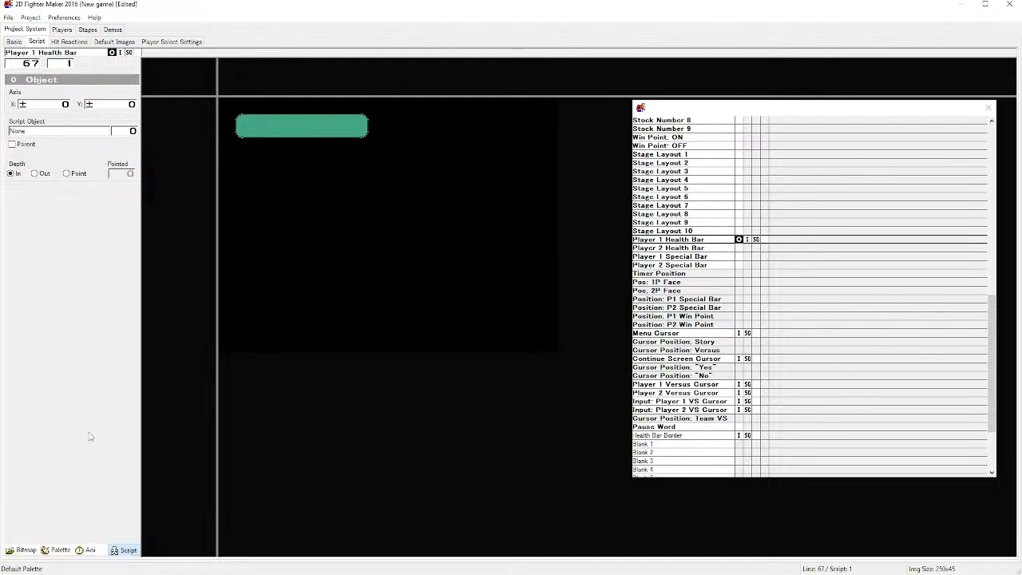
left_click(64, 130)
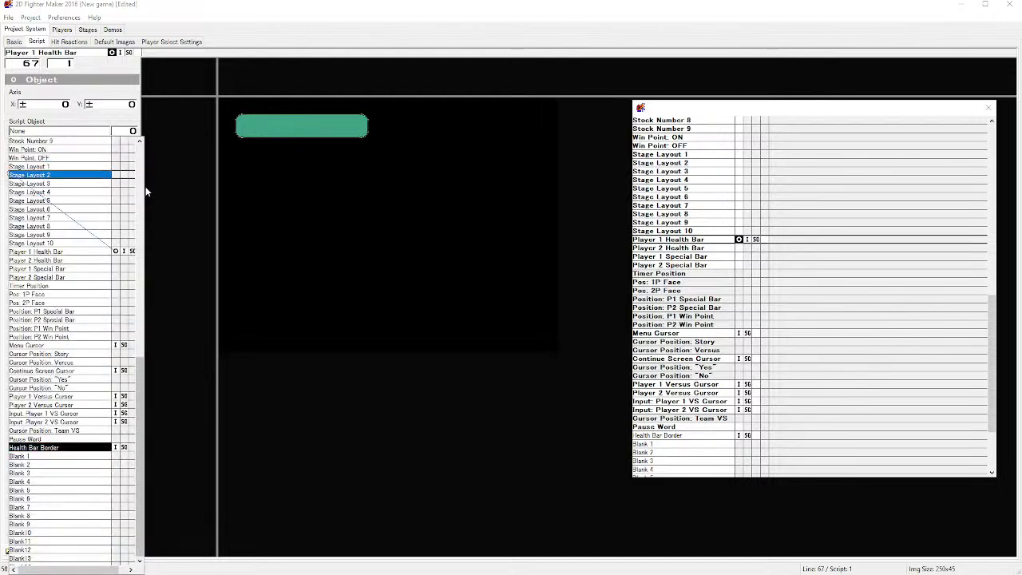
left_click(145, 93)
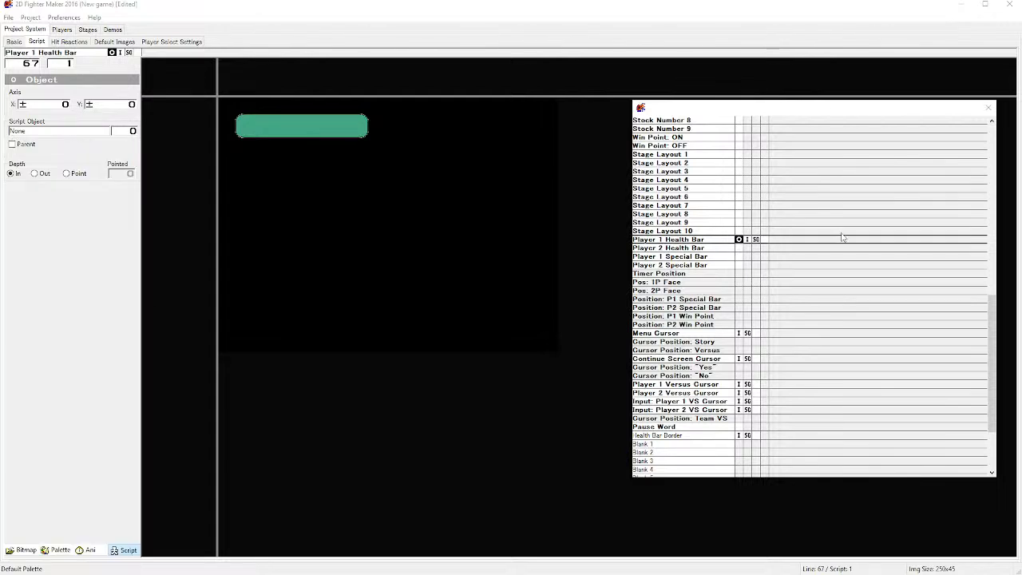
left_click(749, 240)
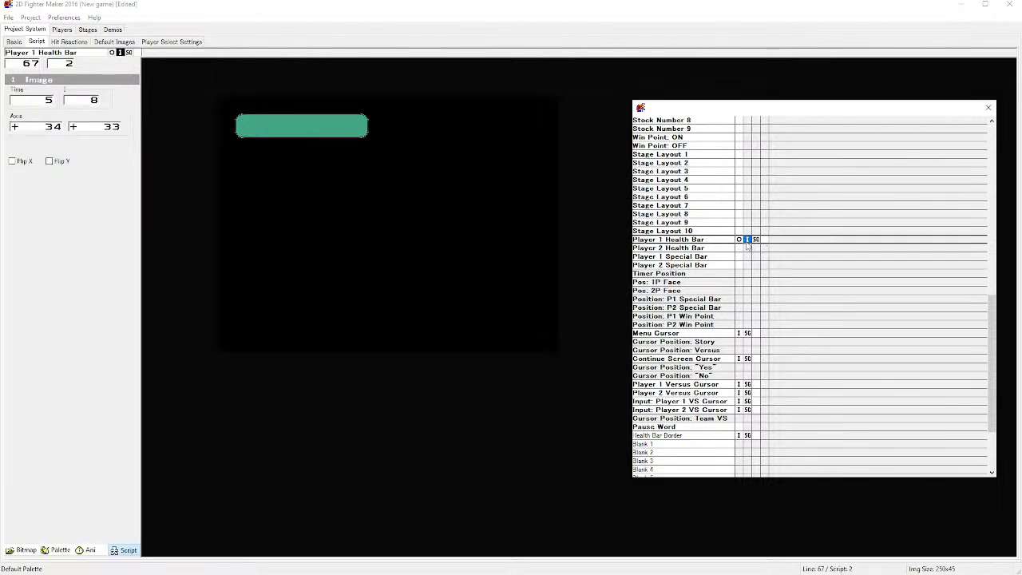
key("Left")
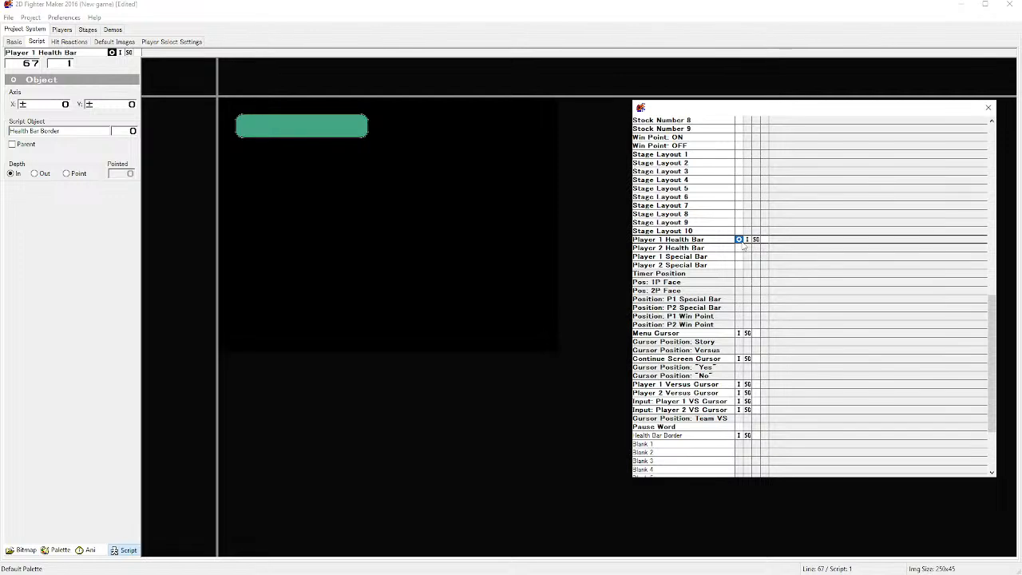
- Set the Player 1 Health Bar image frame's time to 1 and save the project
key("Right")
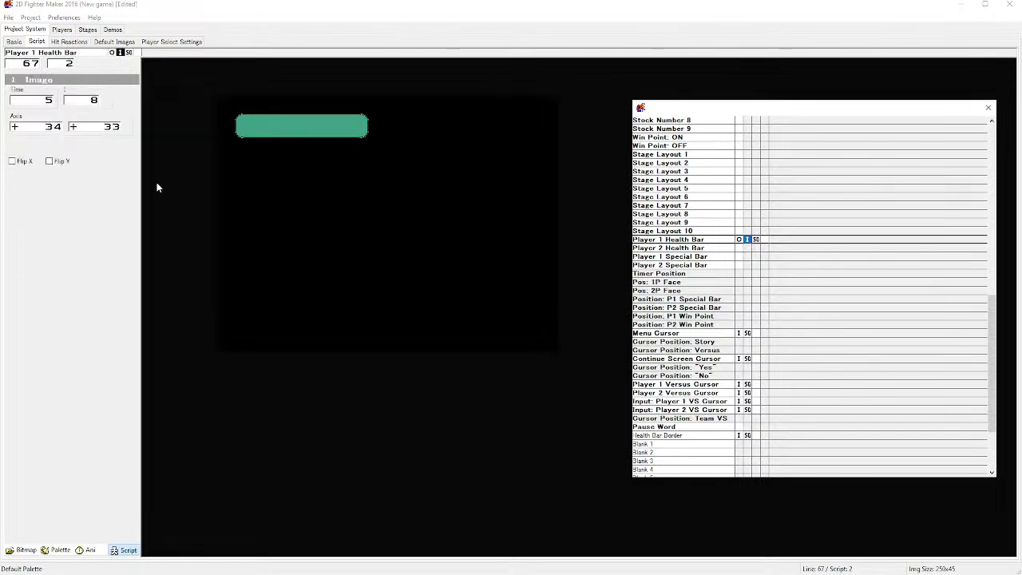
left_click(51, 102)
type("1")
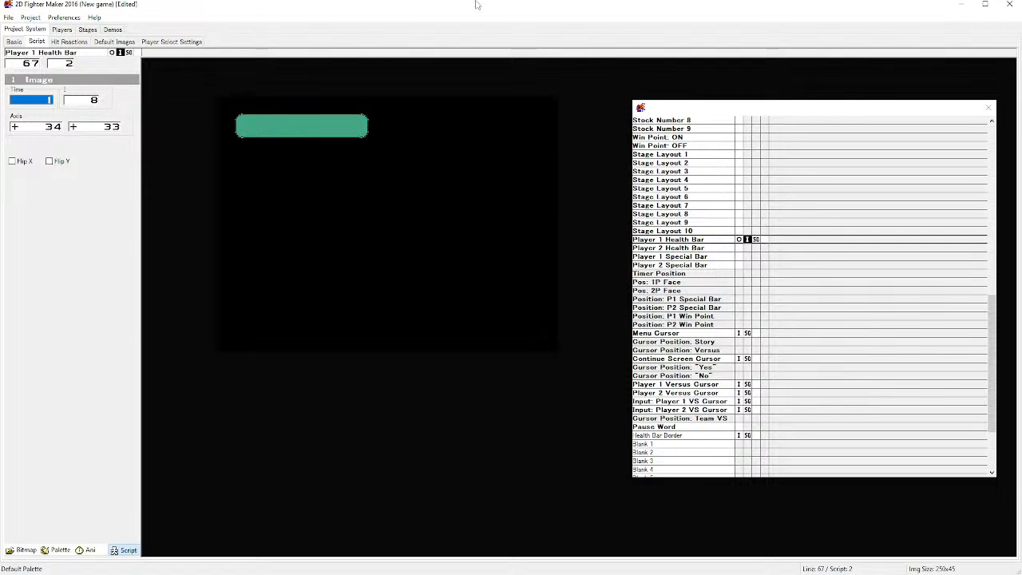
key("ctrl+s")
- Run a debug test of the project to check the health bar and border, then close the game window
left_click(740, 242)
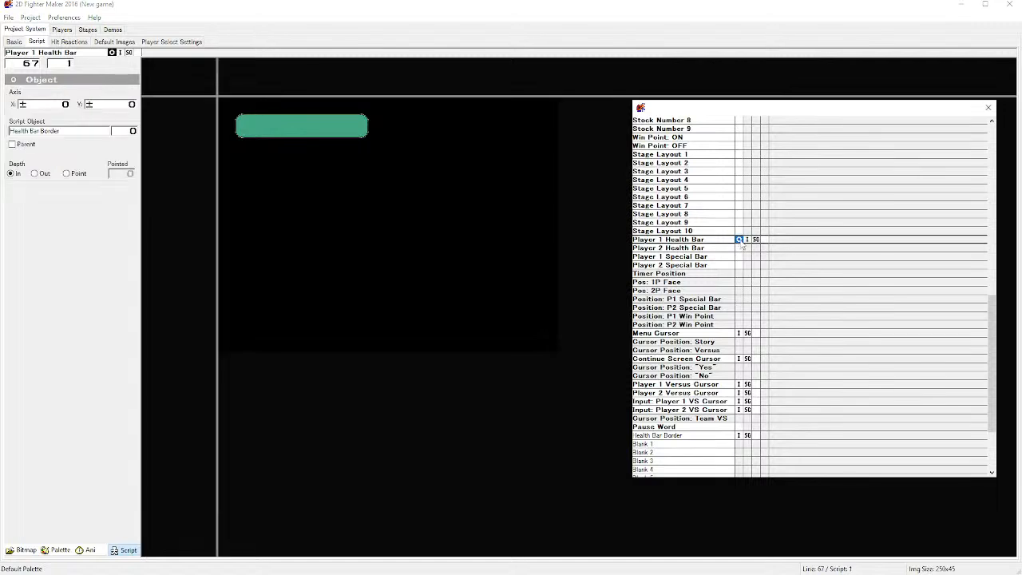
left_click(31, 17)
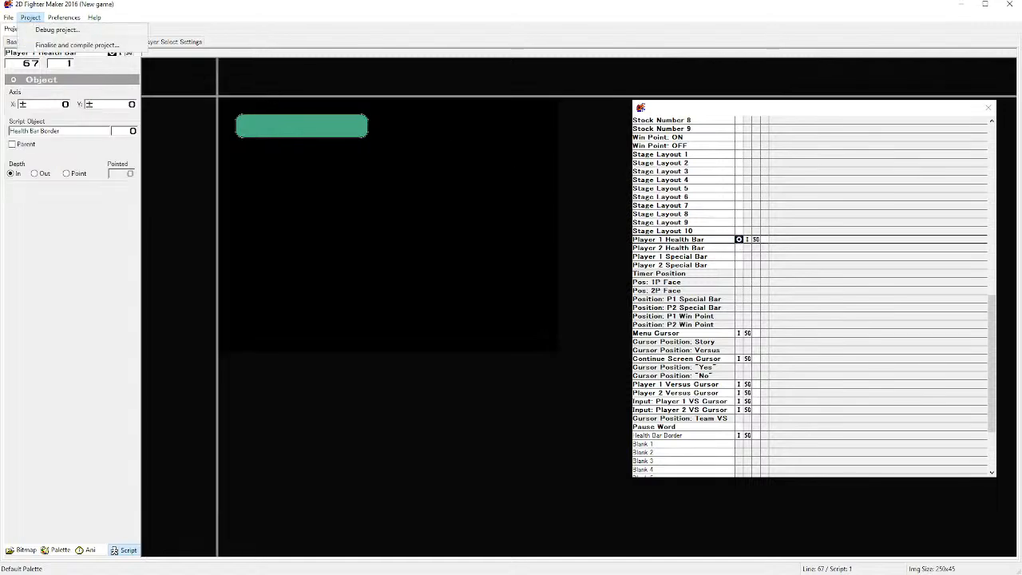
left_click(57, 30)
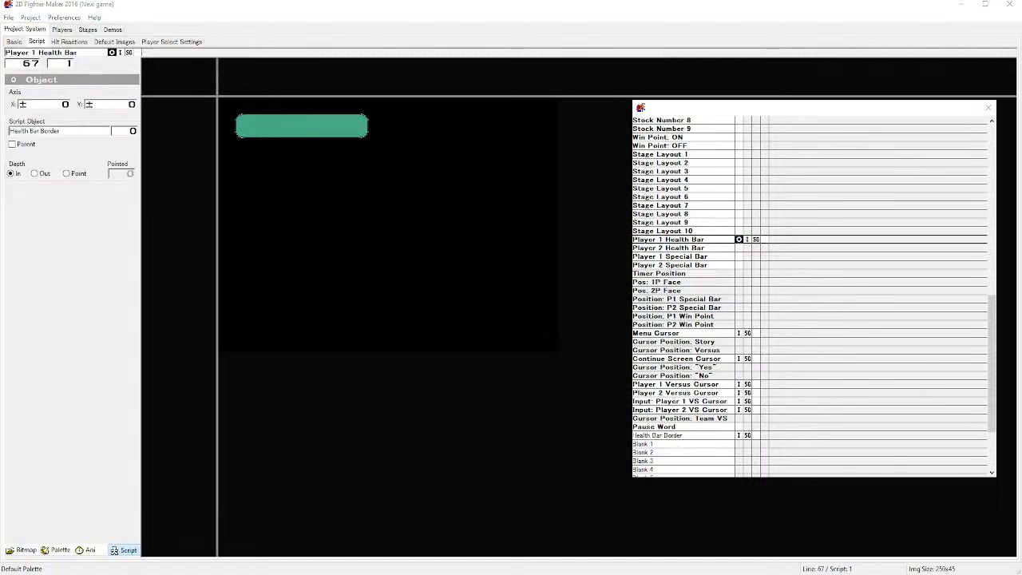
left_click(990, 5)
left_click(31, 17)
left_click(49, 30)
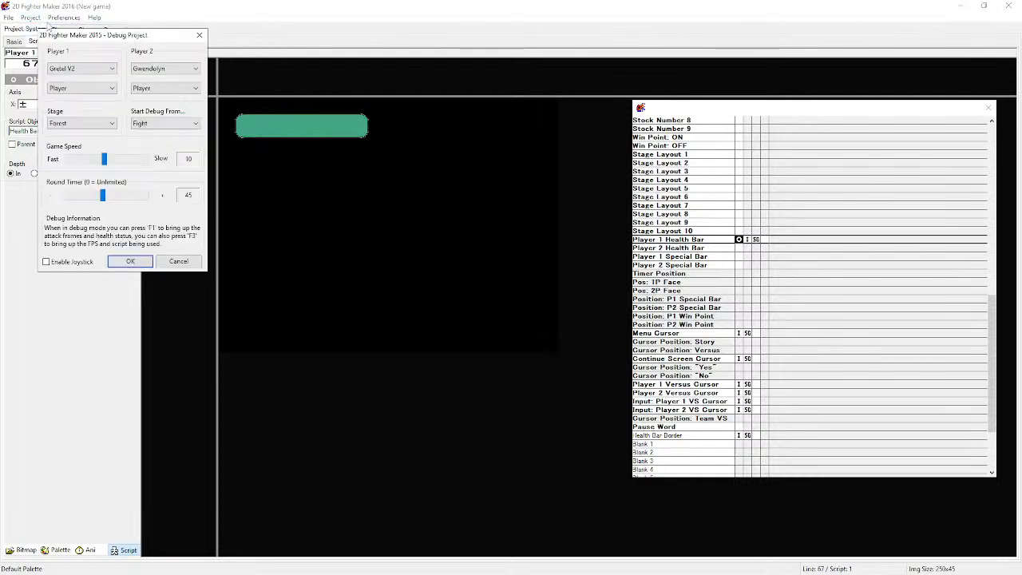
key("Return")
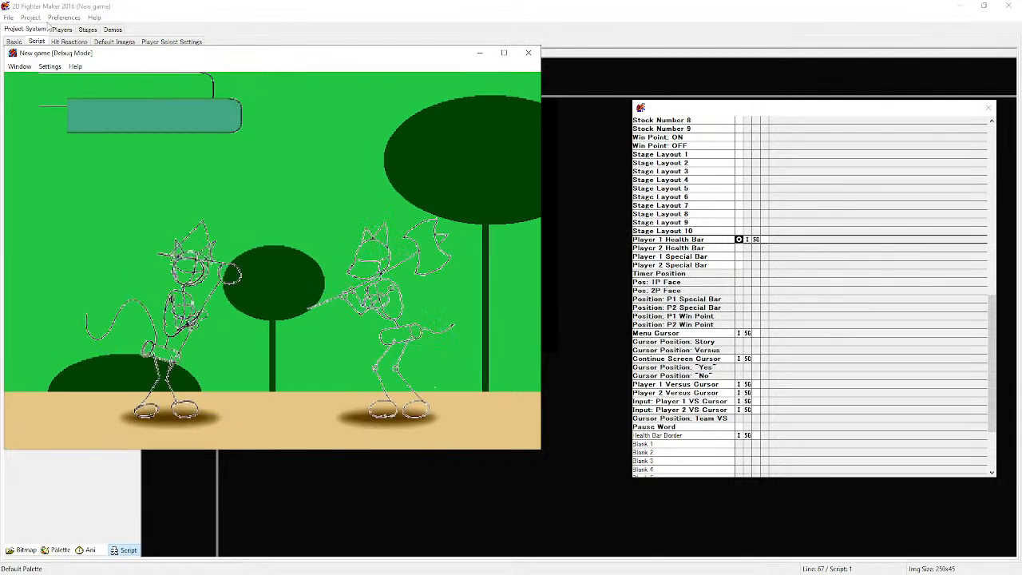
left_click(528, 53)
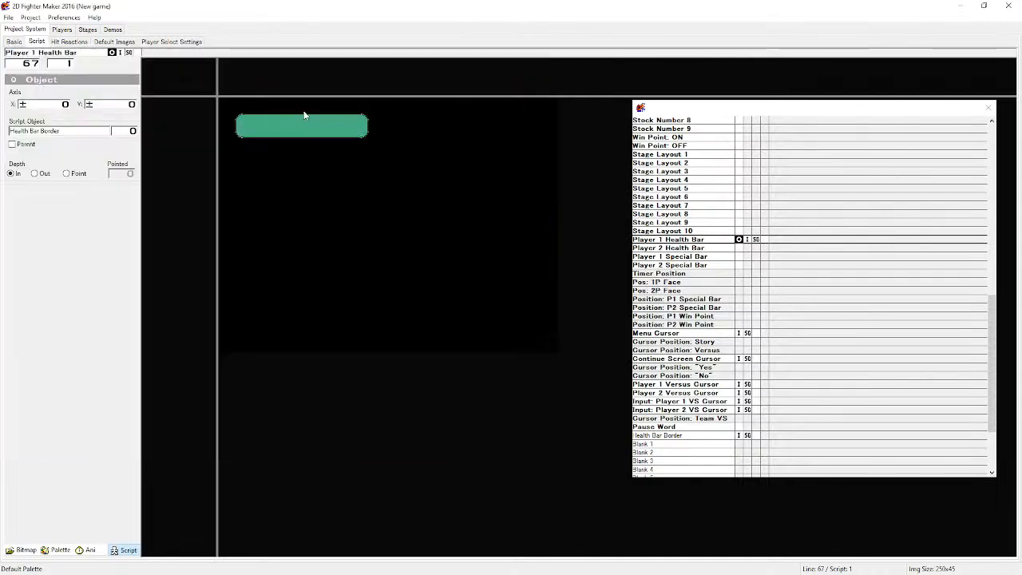
- Set the Player 1 Health Bar object frame's axis to X 34 and Y 33
left_click(746, 239)
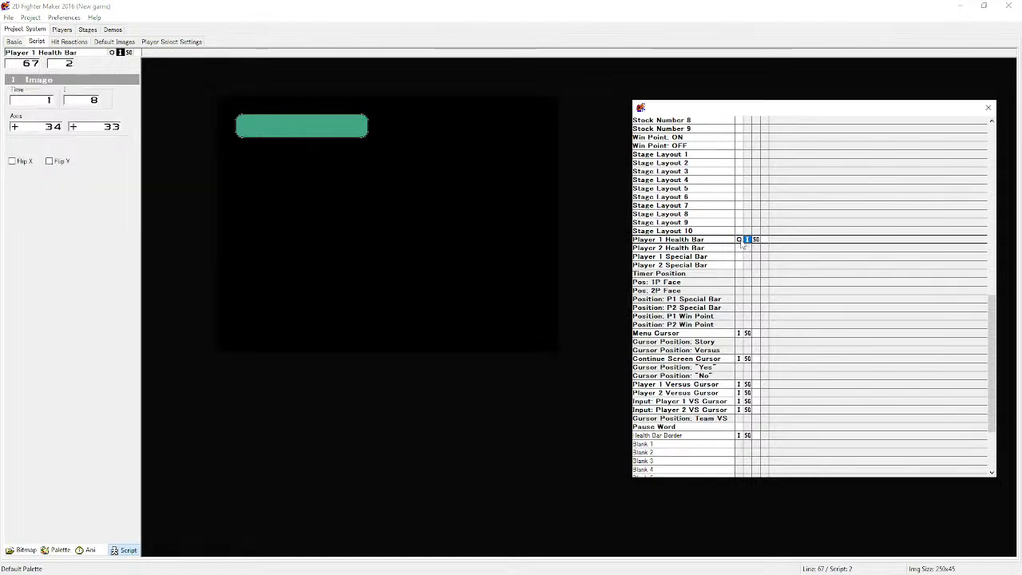
left_click(740, 240)
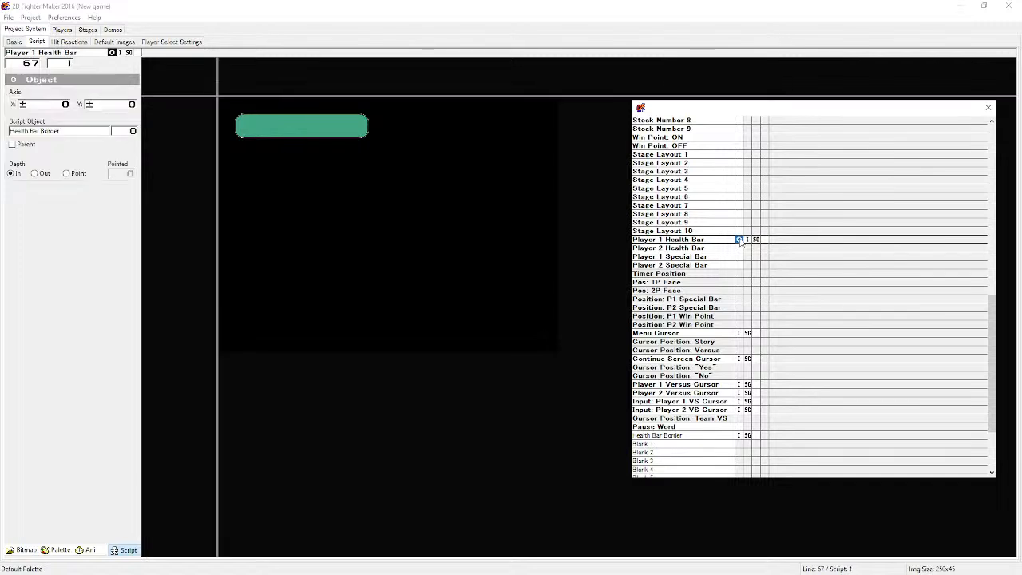
left_click_drag(56, 108, 129, 110)
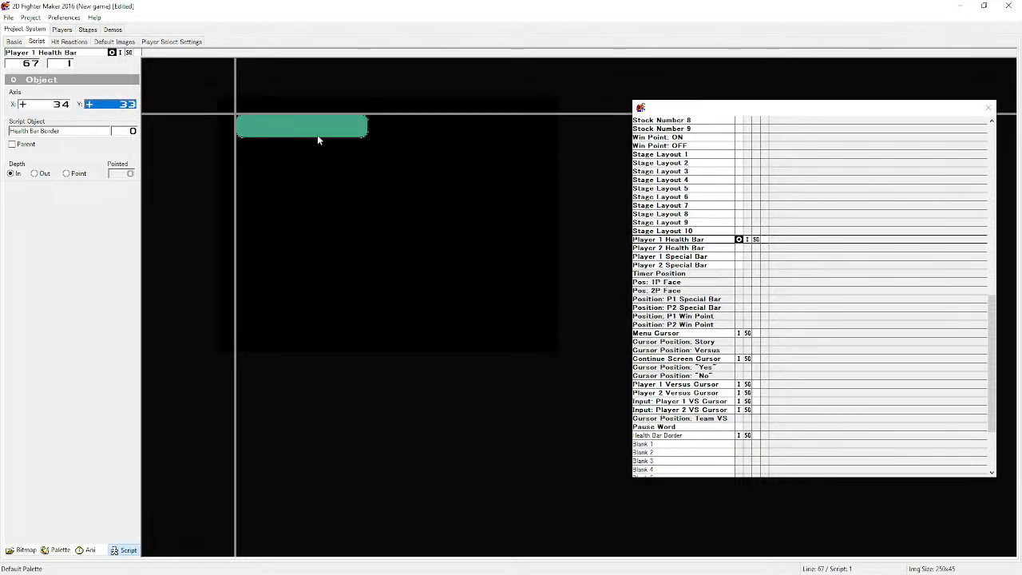
- Run another debug test to check the border's position, then close the game window
left_click(31, 17)
left_click(60, 32)
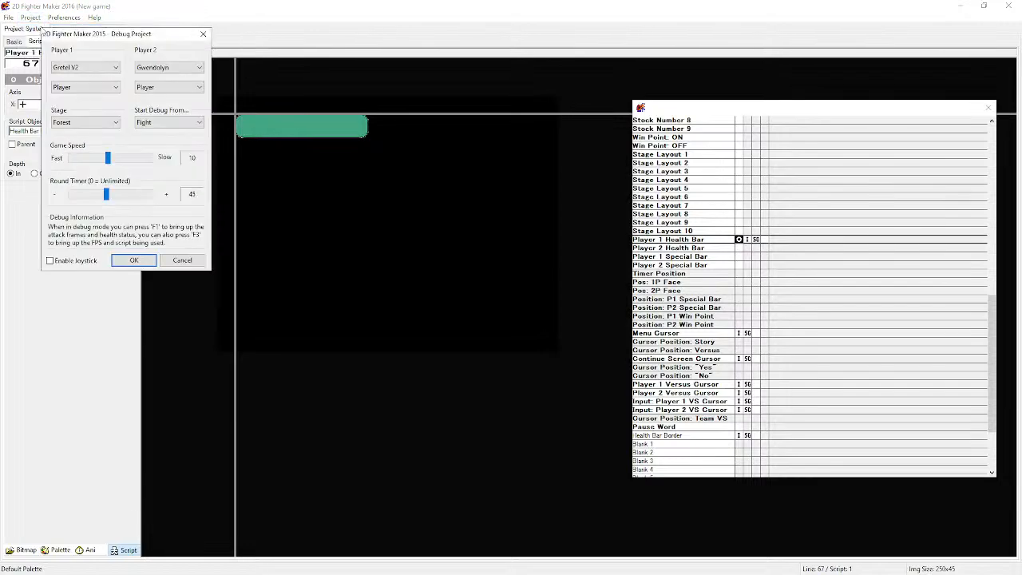
key("Return")
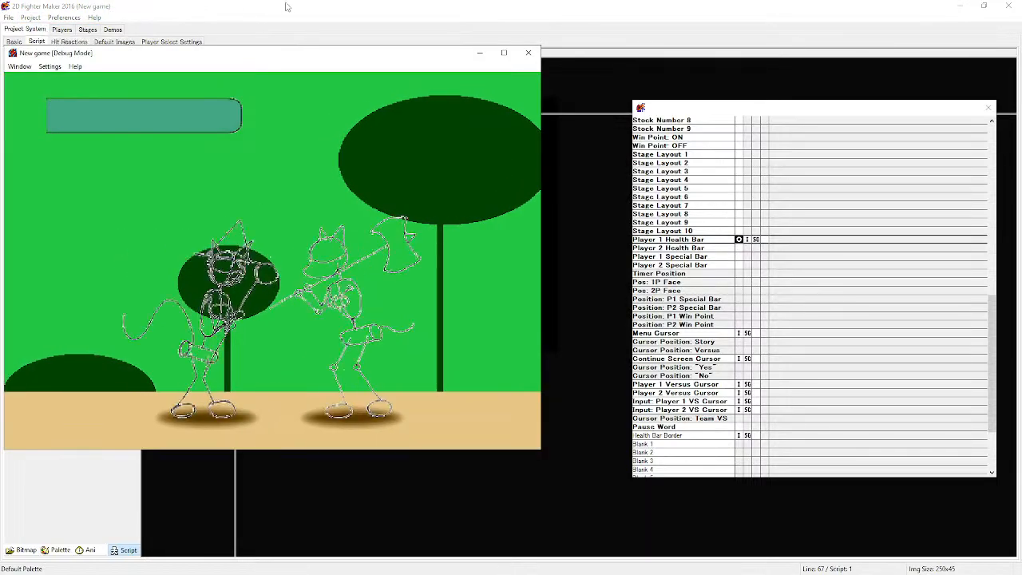
left_click(528, 53)
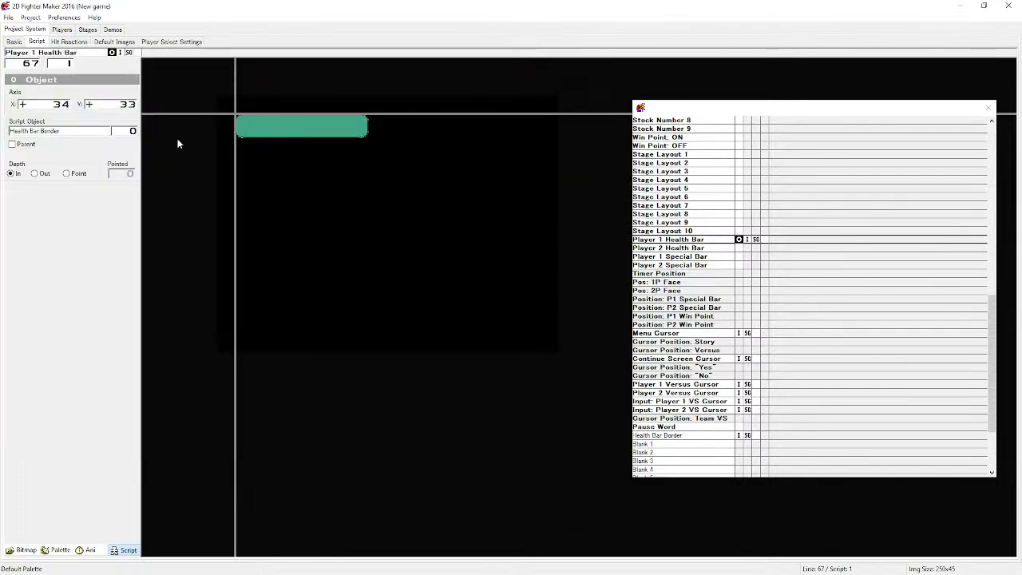
- Set the border object's depth to Out and run a debug test to check it, then close the game window
left_click(34, 173)
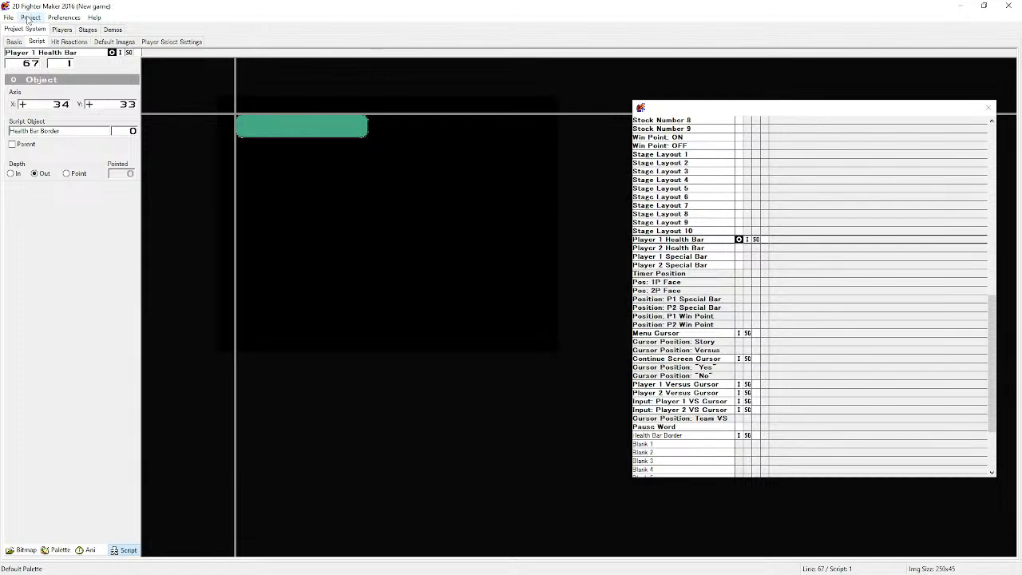
left_click(30, 18)
left_click(40, 30)
key("Return")
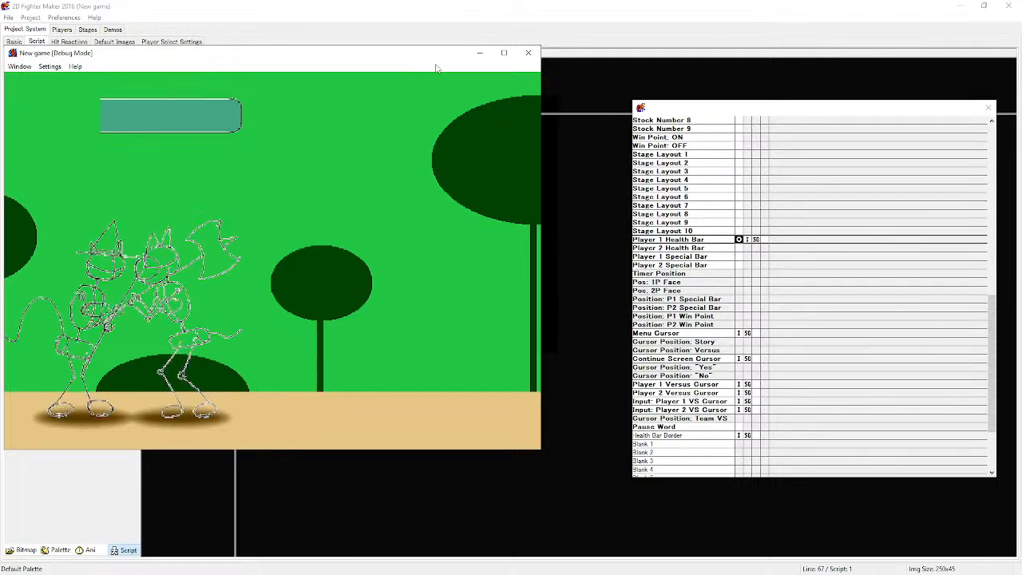
left_click(528, 53)
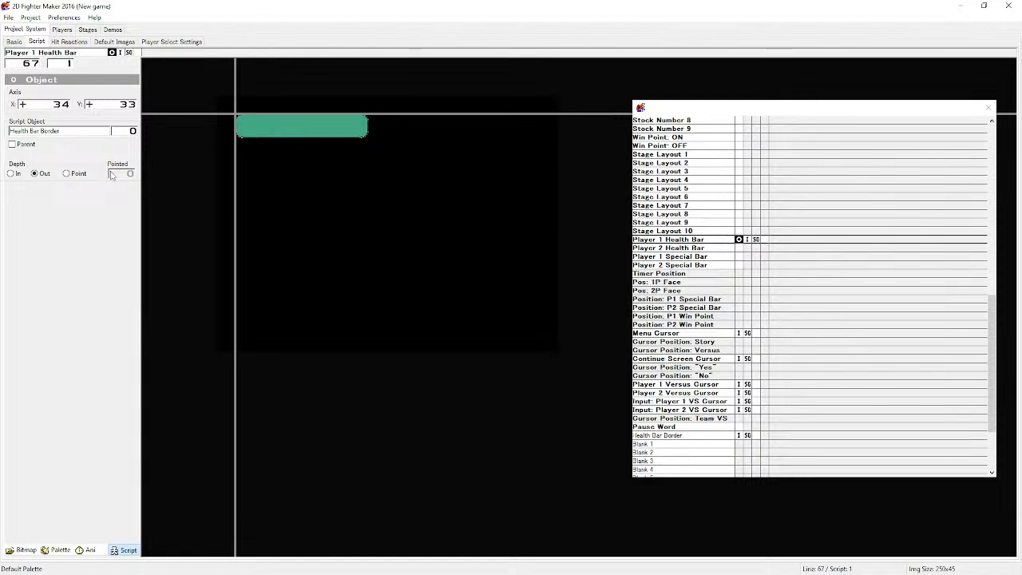
- Examine the script frames of the Health Bar Border and Player 1 Health Bar entries in the system script list
left_click(739, 436)
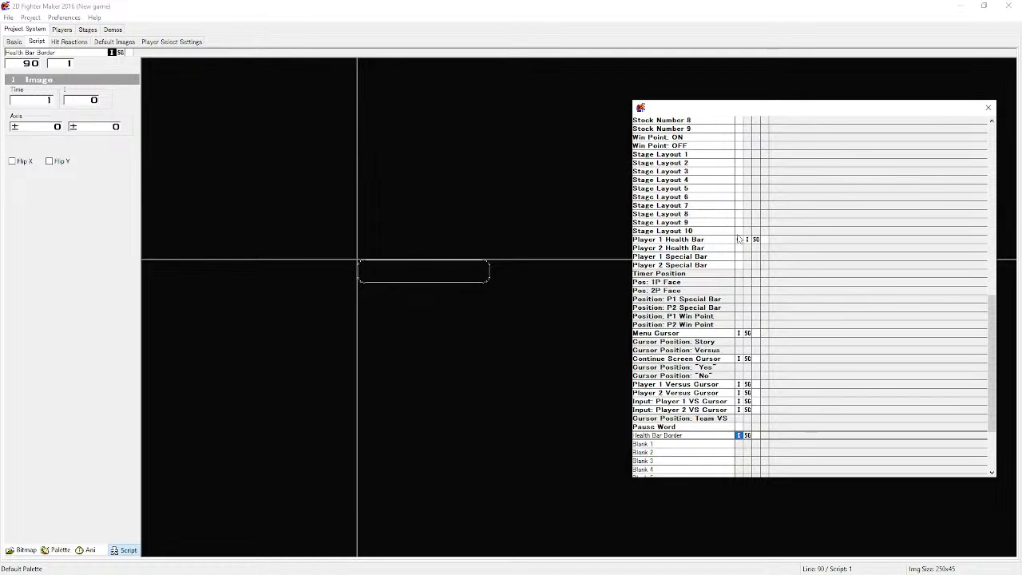
left_click(748, 240)
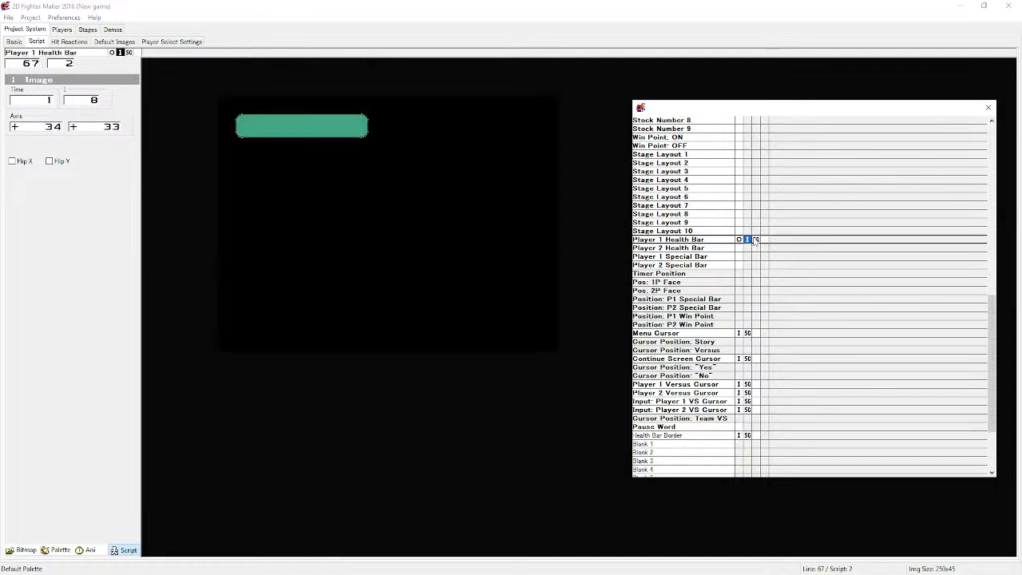
left_click(756, 240)
left_click(751, 240)
left_click(739, 239)
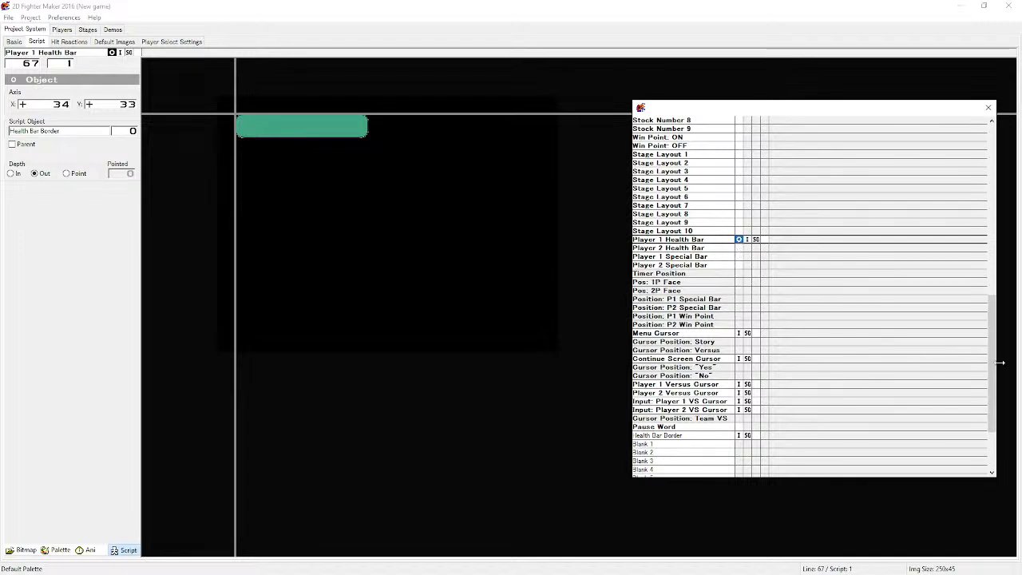
left_click_drag(996, 364, 961, 370)
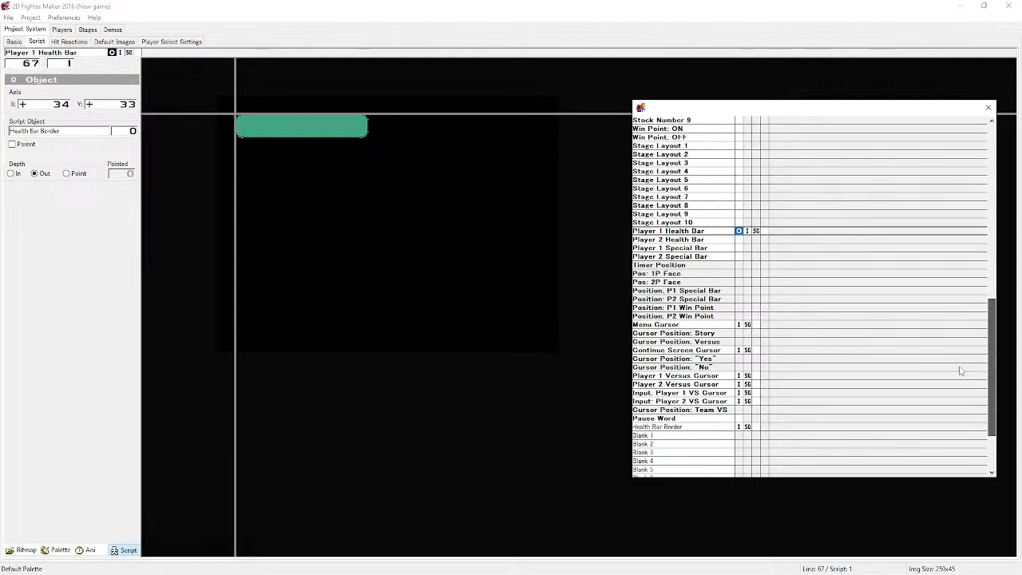
left_click_drag(961, 370, 959, 445)
left_click(707, 341)
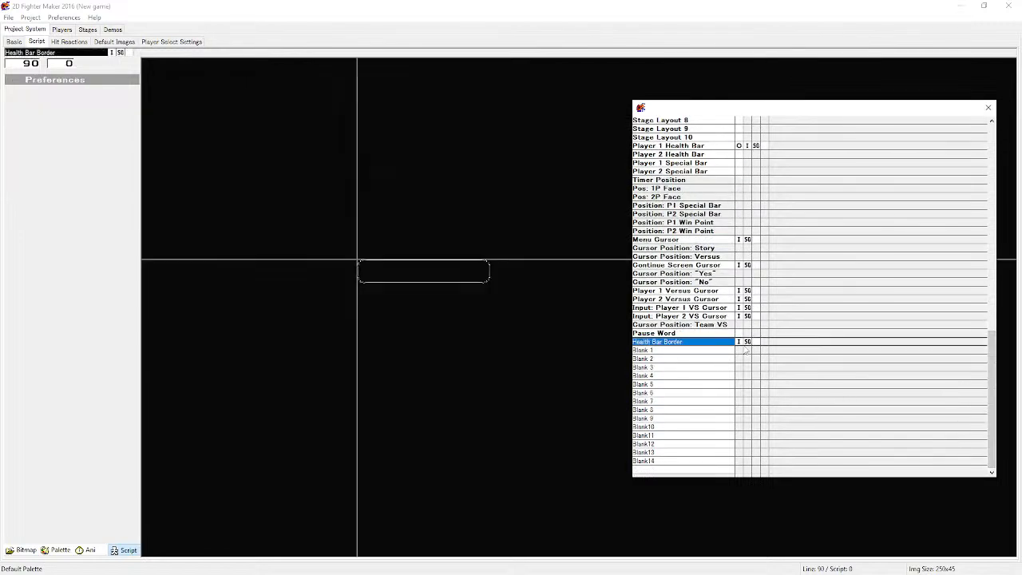
left_click(739, 342)
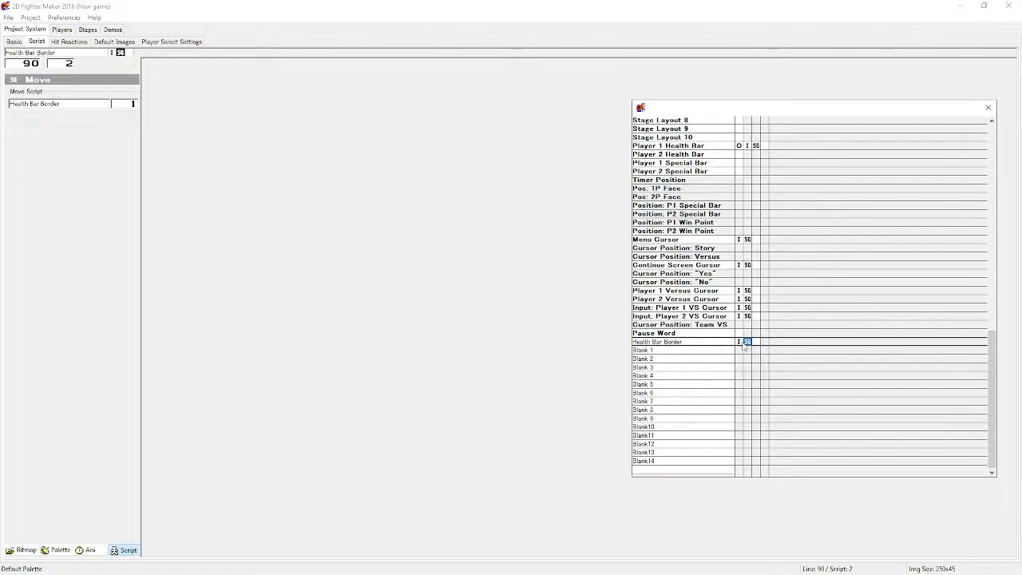
left_click(740, 342)
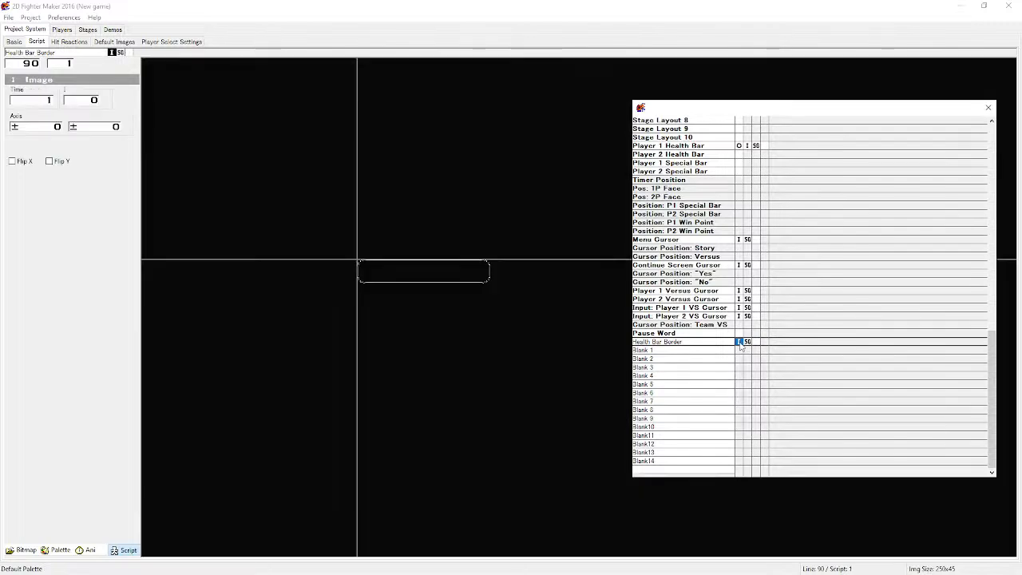
left_click(741, 147)
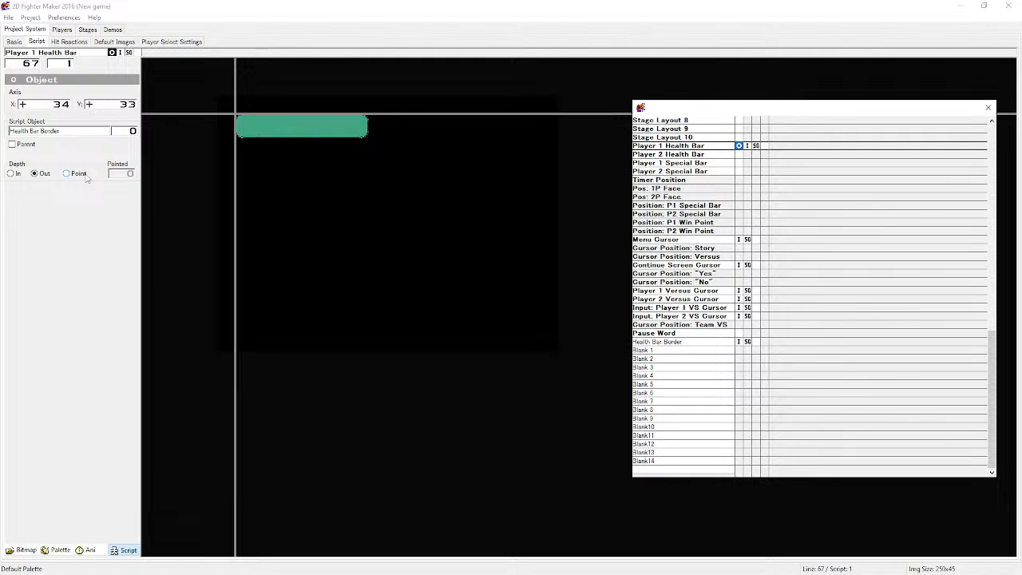
left_click(740, 342)
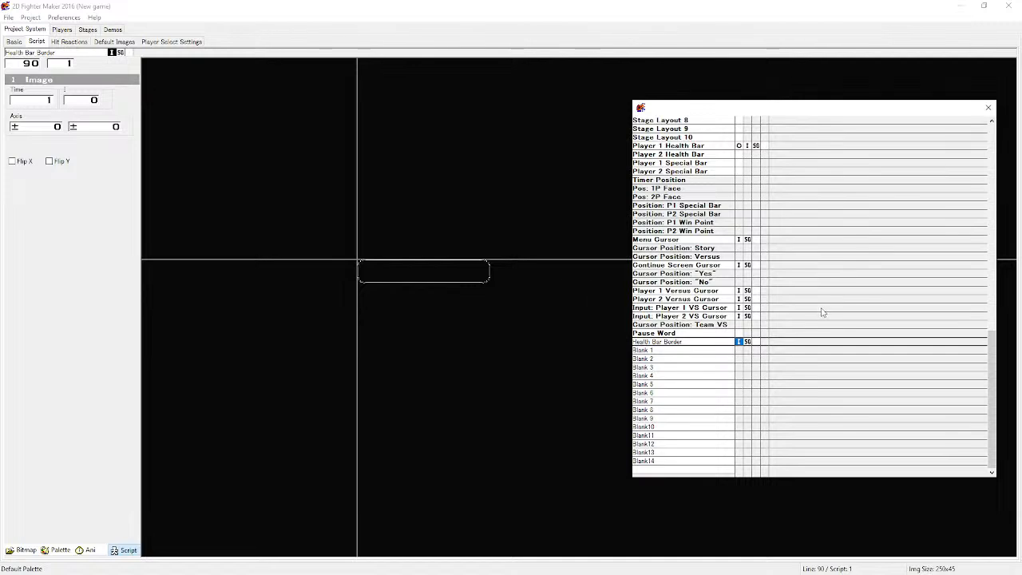
left_click(747, 147)
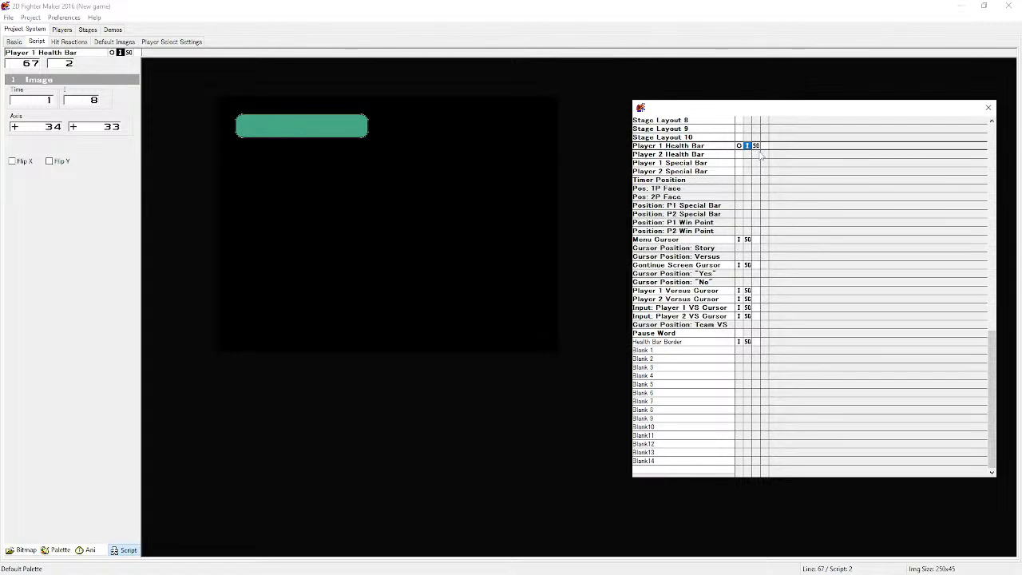
left_click(757, 148)
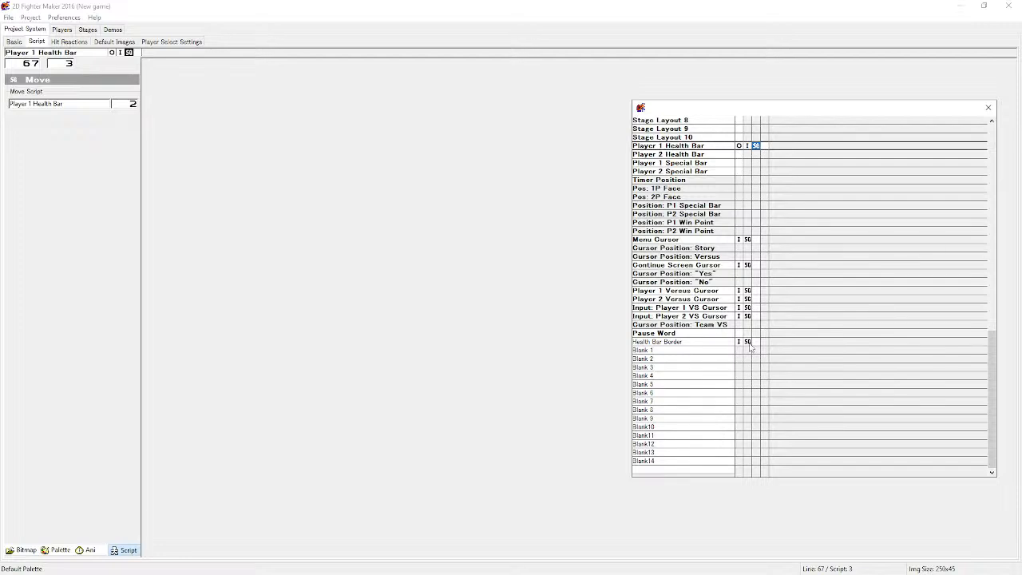
left_click(746, 147)
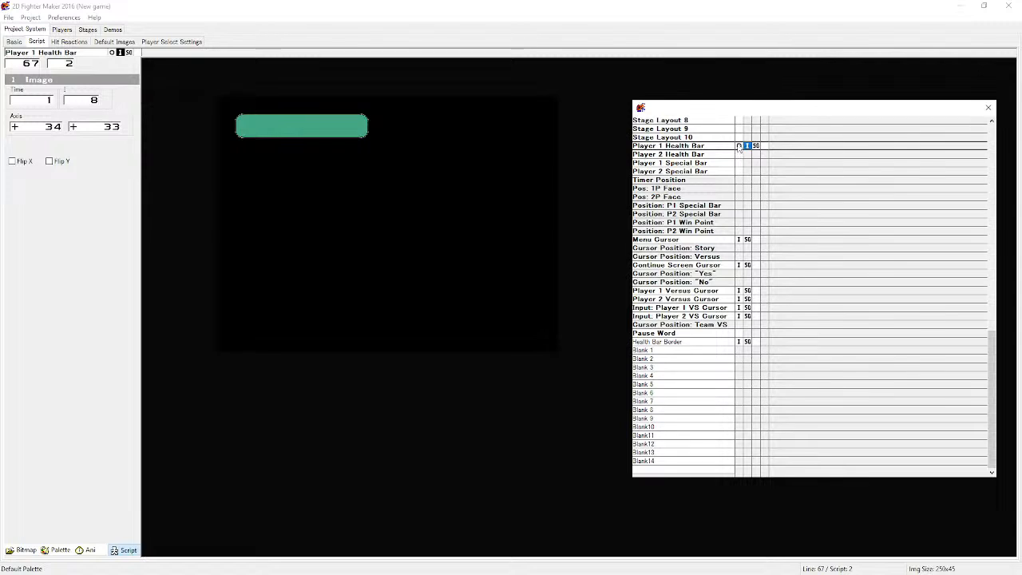
left_click(739, 146)
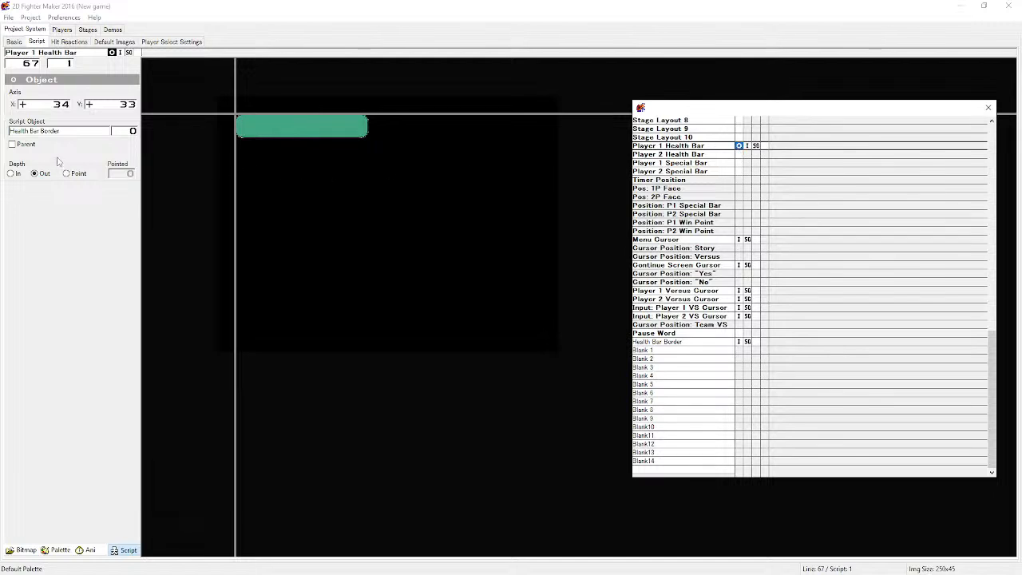
- Set the Player 1 Health Bar object's depth to Point with Parent enabled, then run a debug test and close the game window
left_click(79, 174)
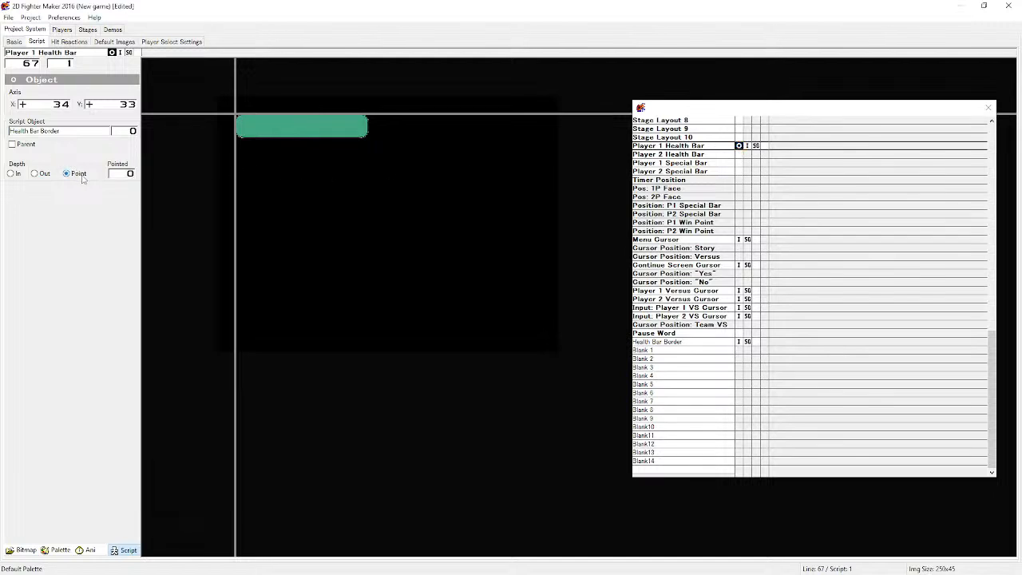
left_click(27, 145)
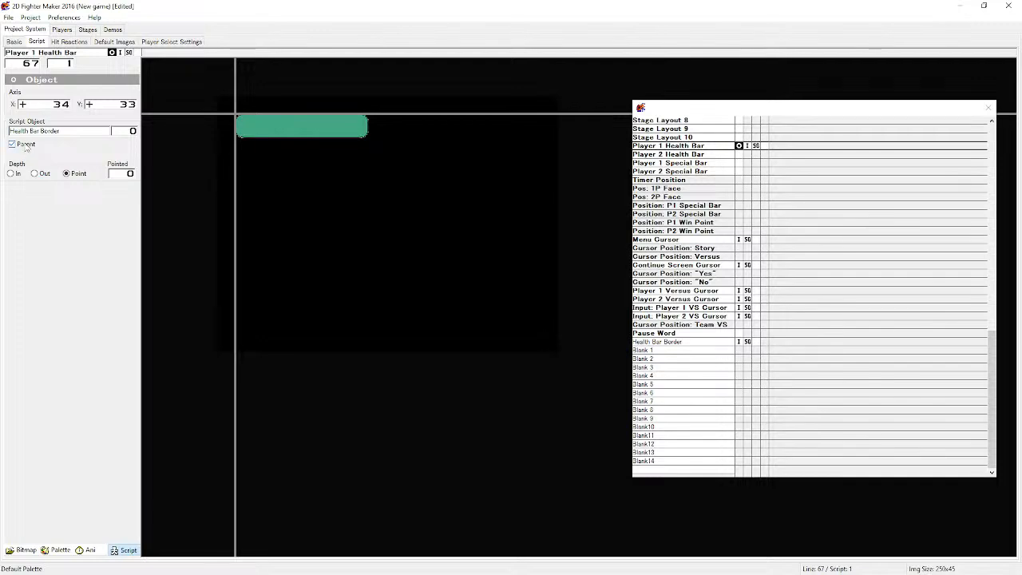
left_click(31, 18)
left_click(41, 33)
key("Return")
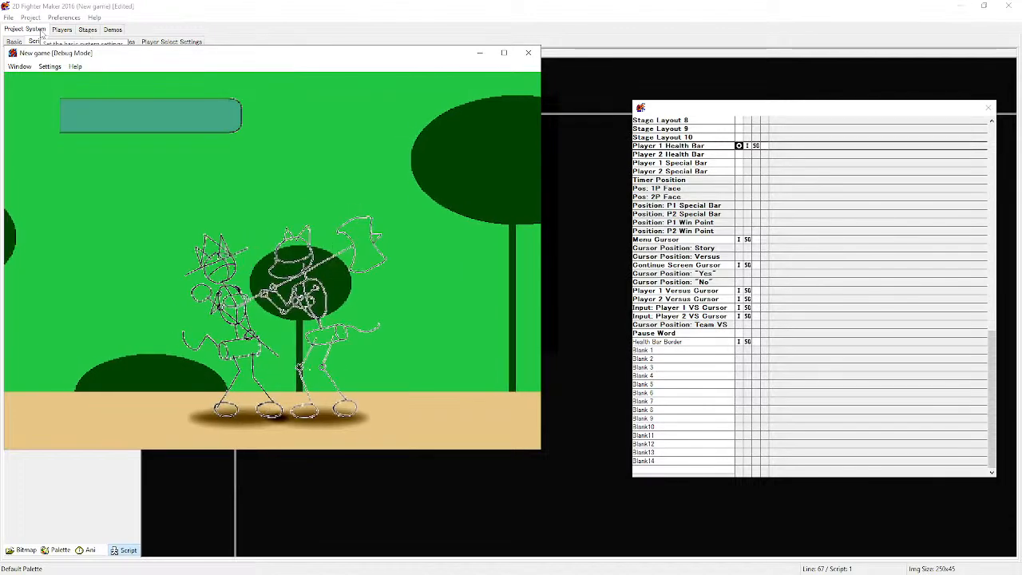
left_click(528, 54)
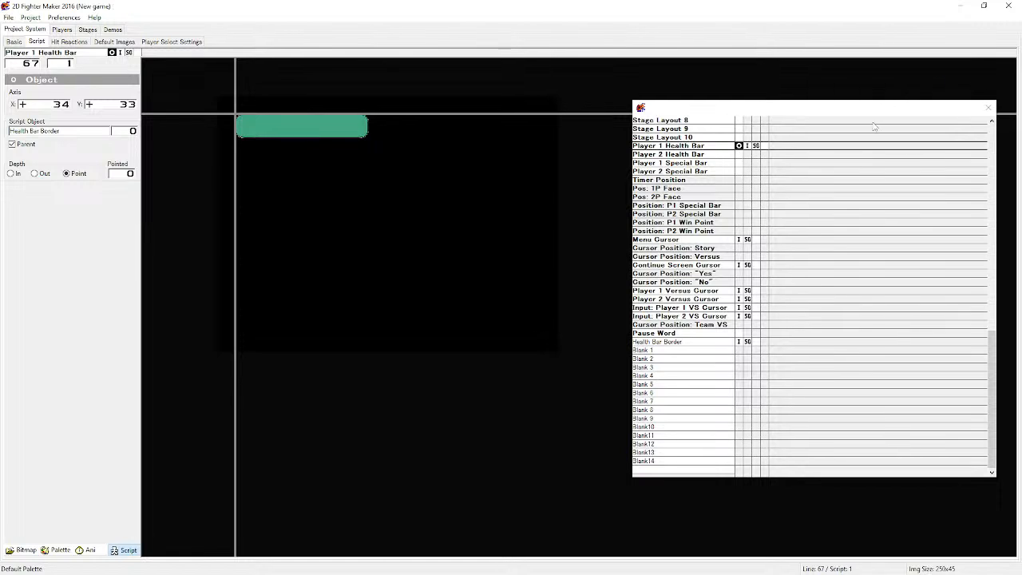
- Select the Player 1 Special Bar entry in the system script list
left_click(740, 154)
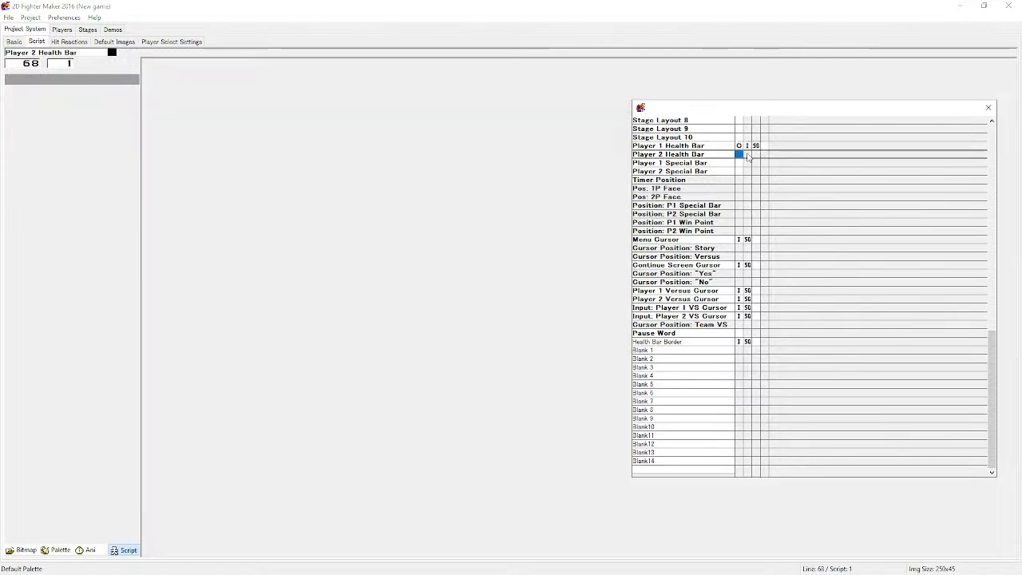
left_click(743, 164)
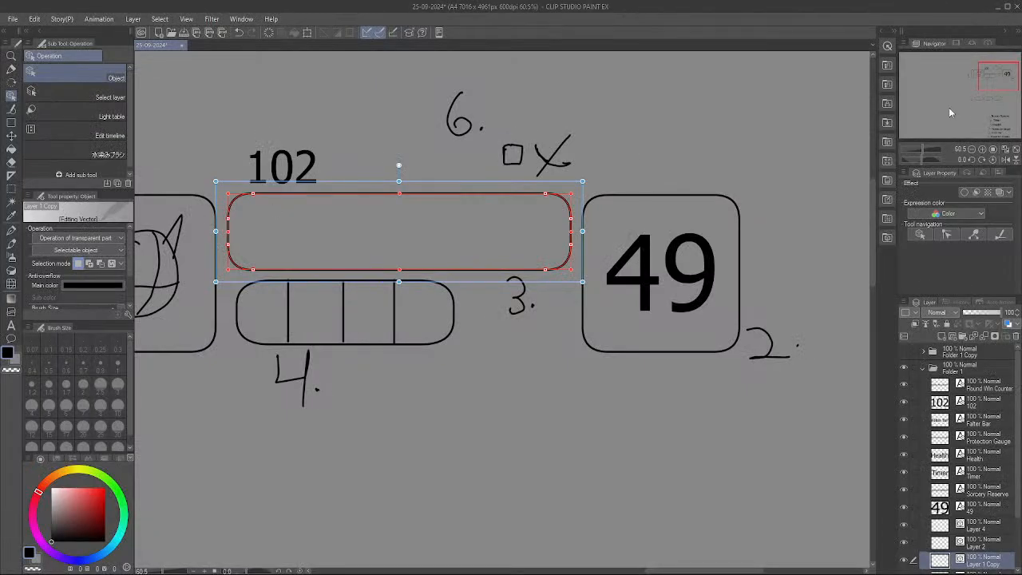
- Switch to Clip Studio Paint, copy the three-oval bar sketch, and paste it into Paint
left_click_drag(984, 93, 976, 120)
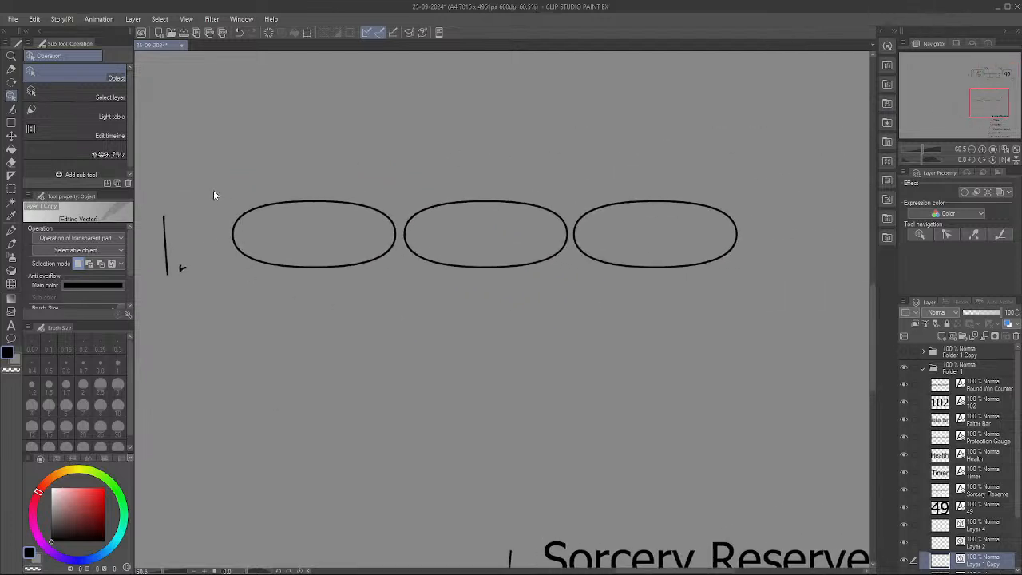
left_click_drag(221, 193, 762, 286)
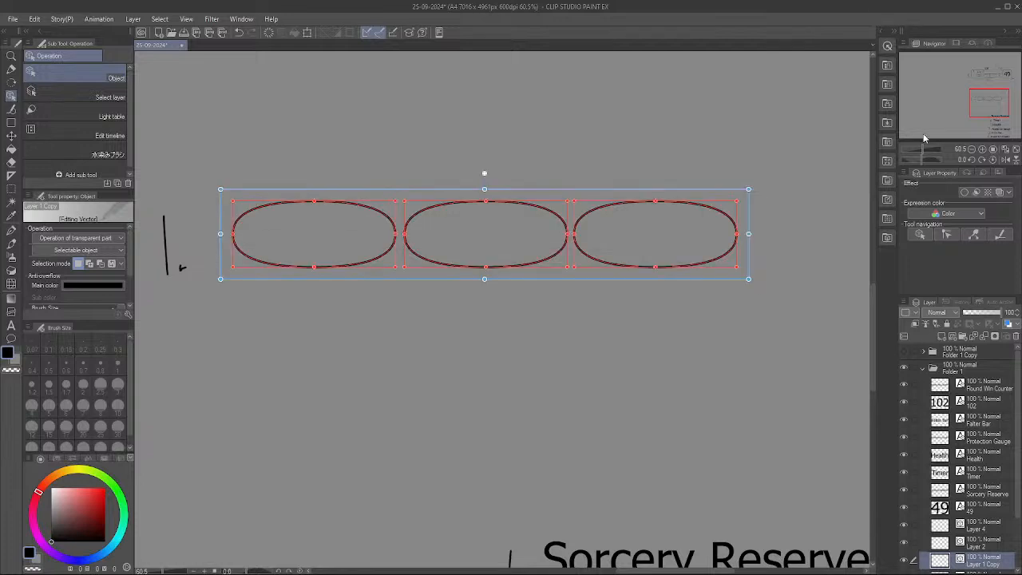
left_click(997, 7)
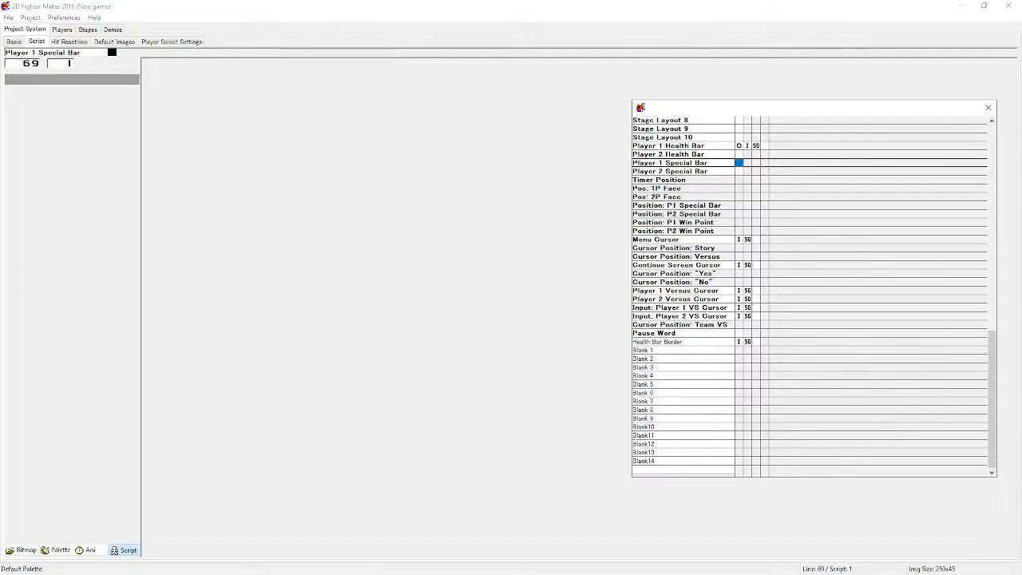
key("alt+Tab")
key("ctrl+v")
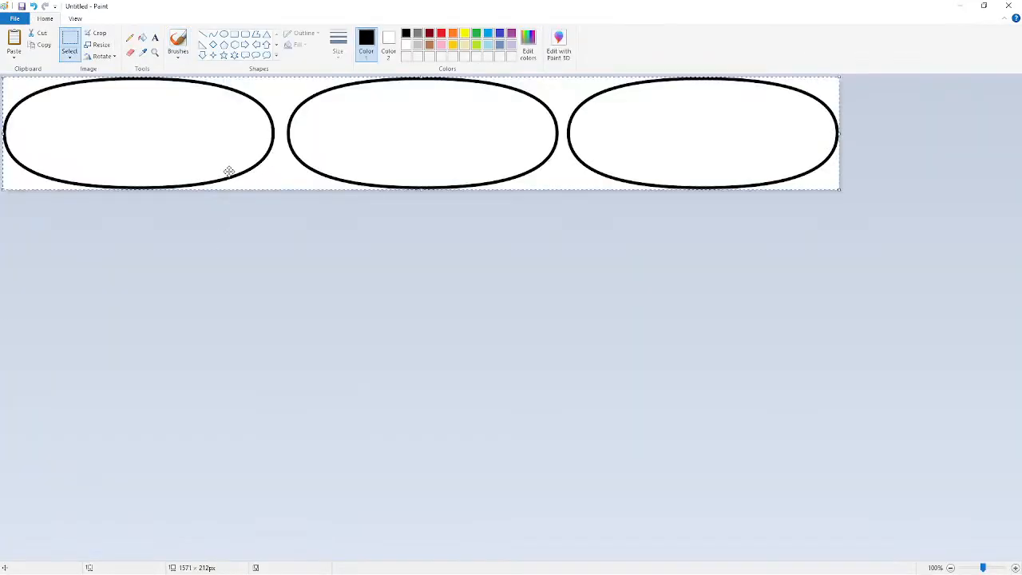
- Try resizing the pasted image to 57 pixels high, then undo the resize
left_click(311, 271)
left_click(99, 45)
left_click(142, 84)
left_click(131, 122)
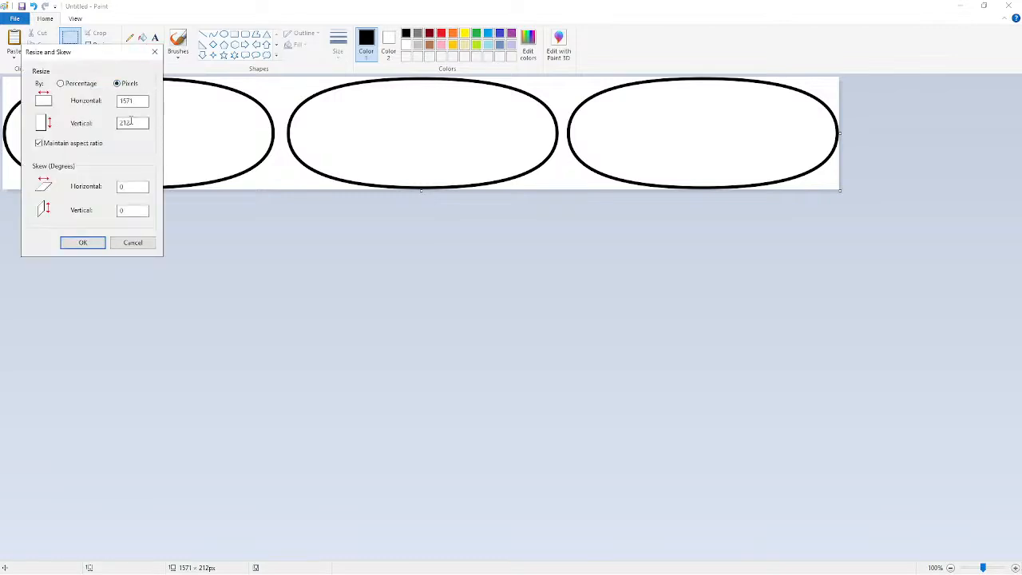
double_click(131, 121)
type("57")
key("Return")
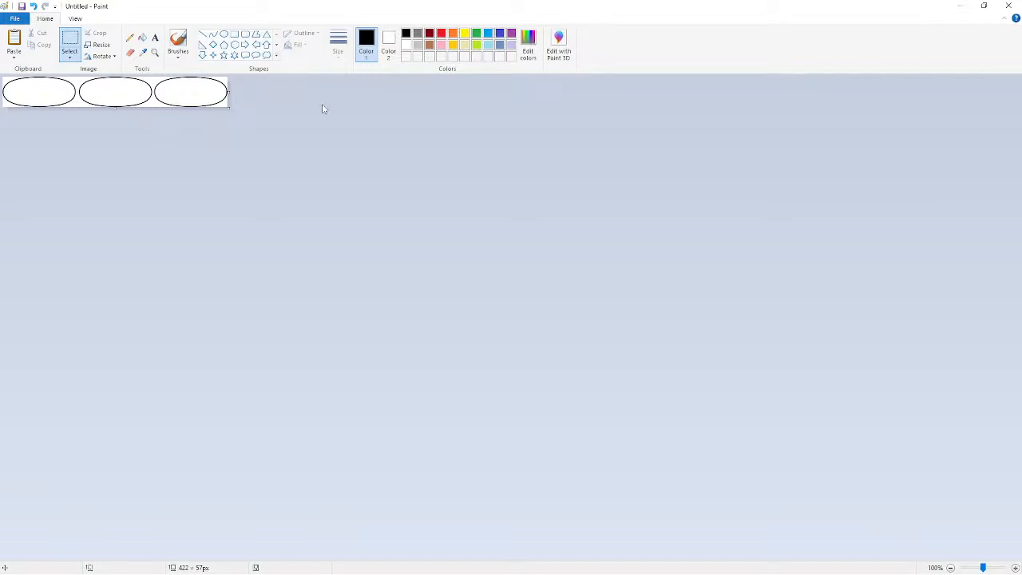
left_click(101, 46)
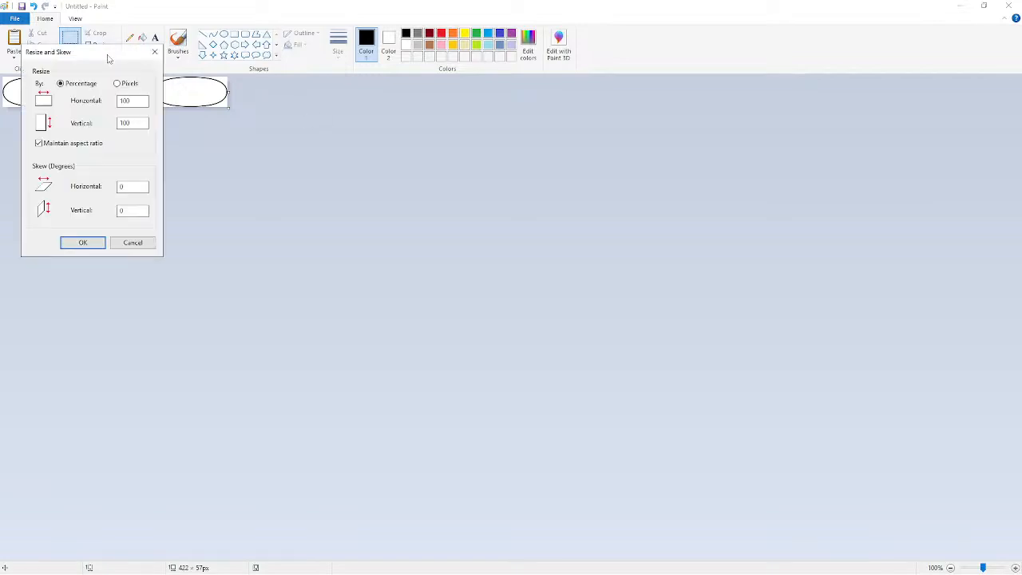
key("Escape")
key("ctrl+z")
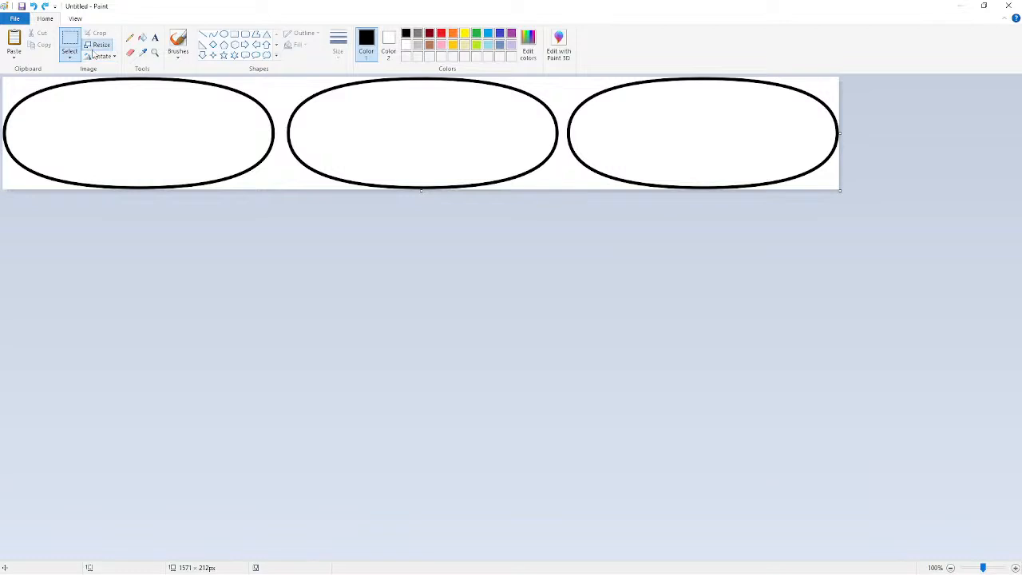
- Resize the image in pixels to 300 wide while keeping the aspect ratio
left_click(97, 45)
left_click(117, 83)
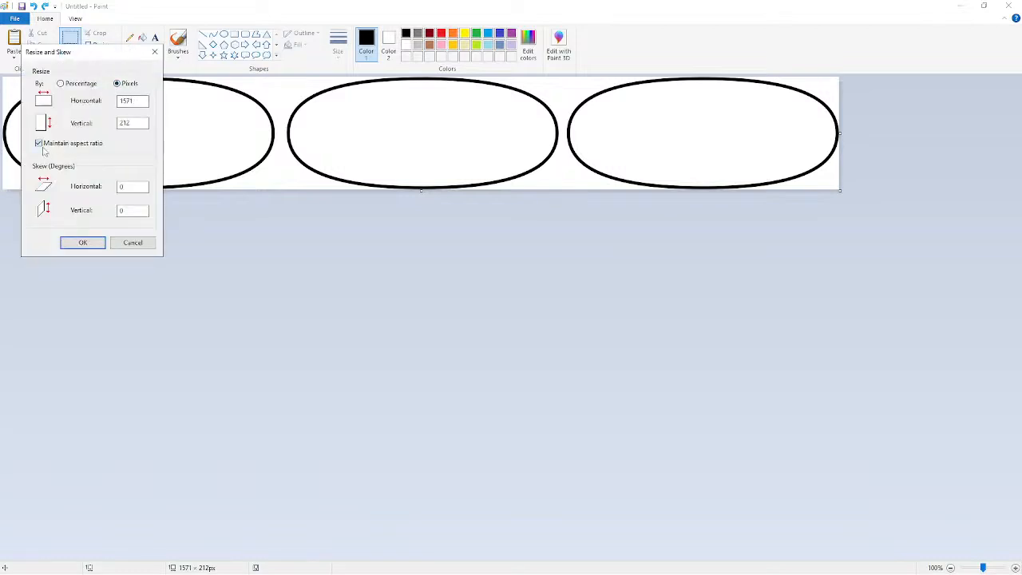
left_click(38, 143)
double_click(130, 101)
type("30")
key("ctrl+z")
left_click(84, 144)
double_click(142, 101)
type("3")
key("Return")
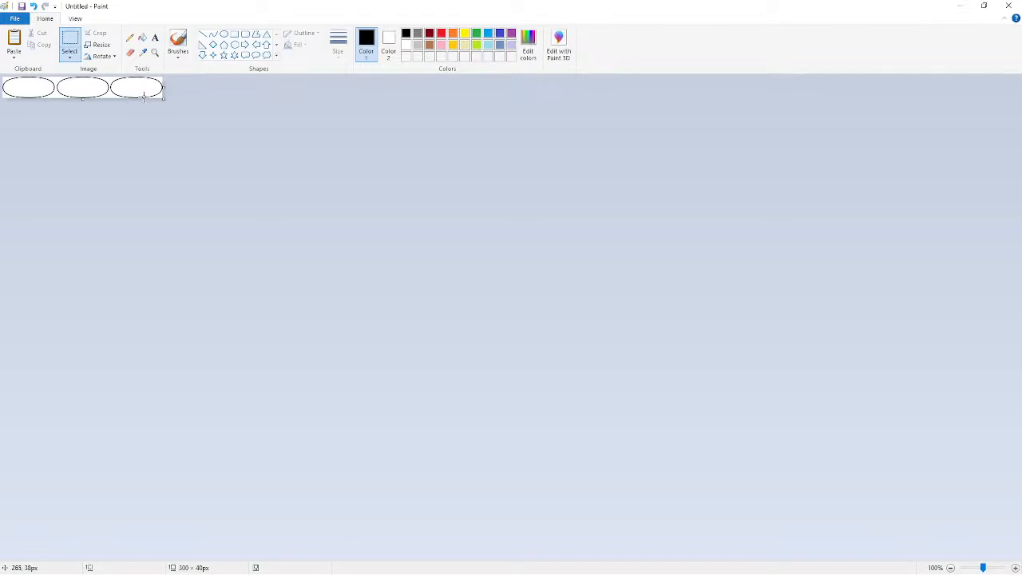
- Save the image in the 2DFM Assets folder as a 256 Color Bitmap named Sorcery Gu…, accepting the quality warning, and minimize Paint
key("ctrl+z")
key("ctrl+y")
key("ctrl+a")
left_click(192, 101)
key("ctrl+s")
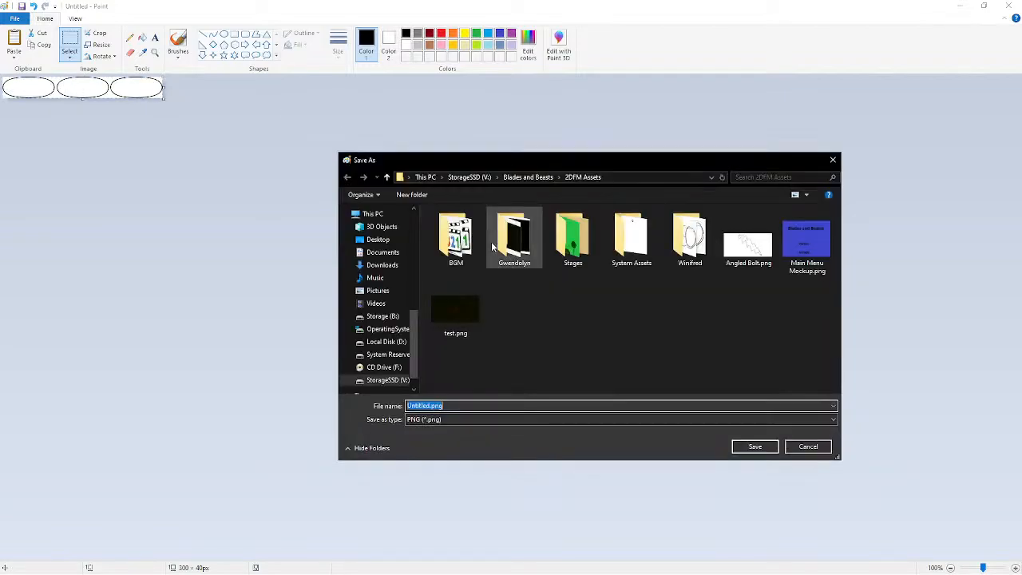
left_click(486, 424)
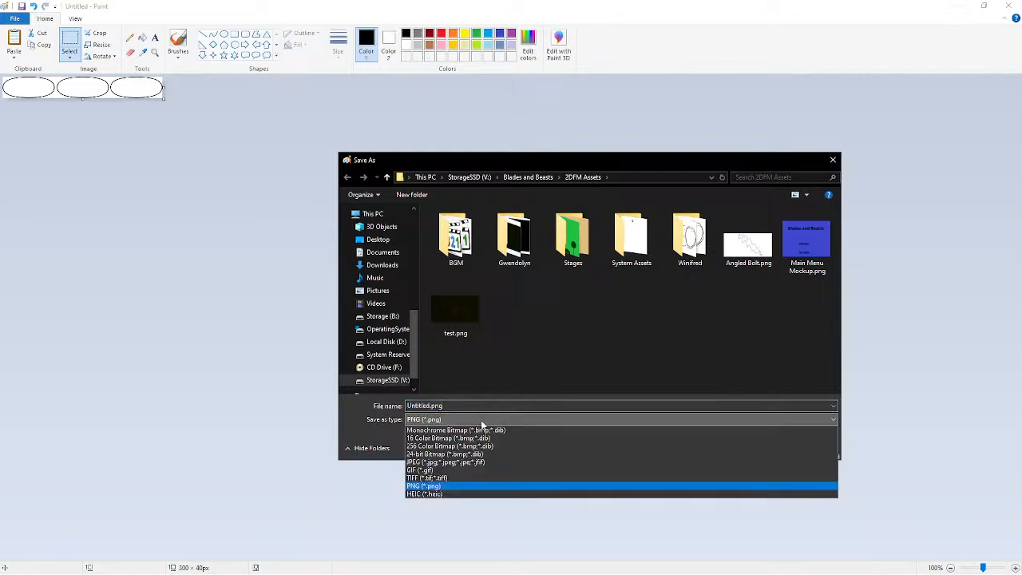
left_click(435, 453)
left_click(427, 406)
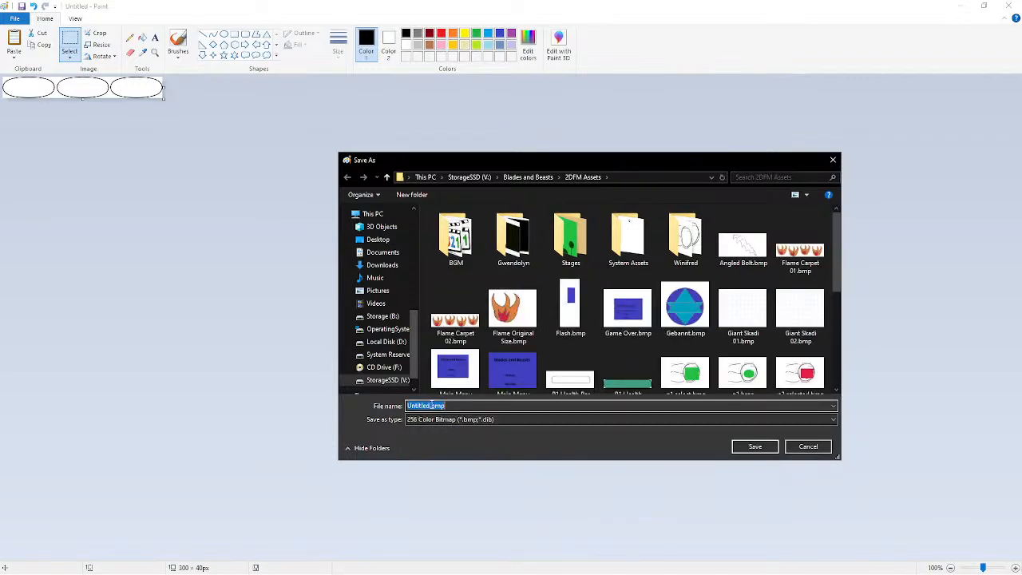
type("Sorcery Gauge")
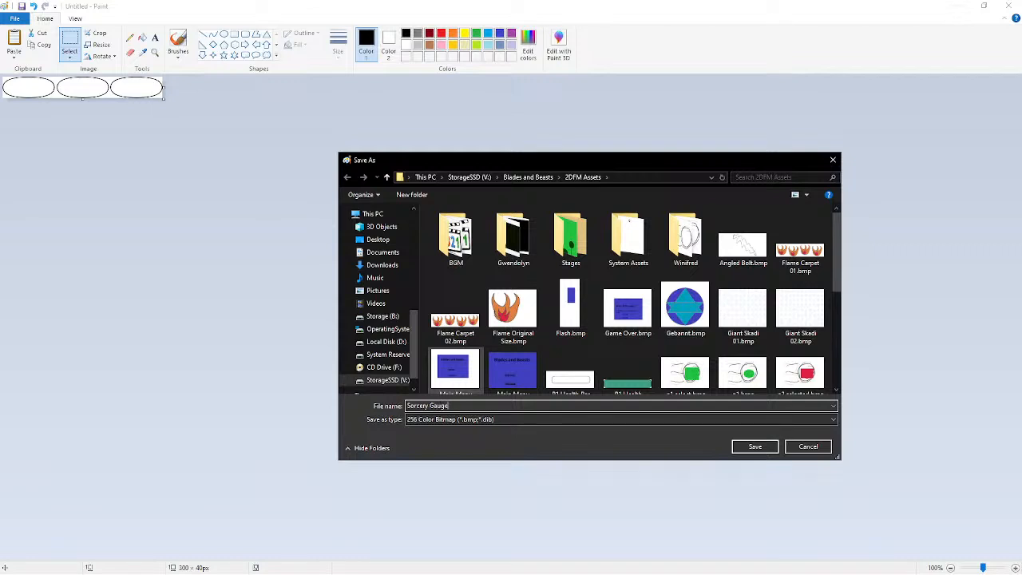
key("Return")
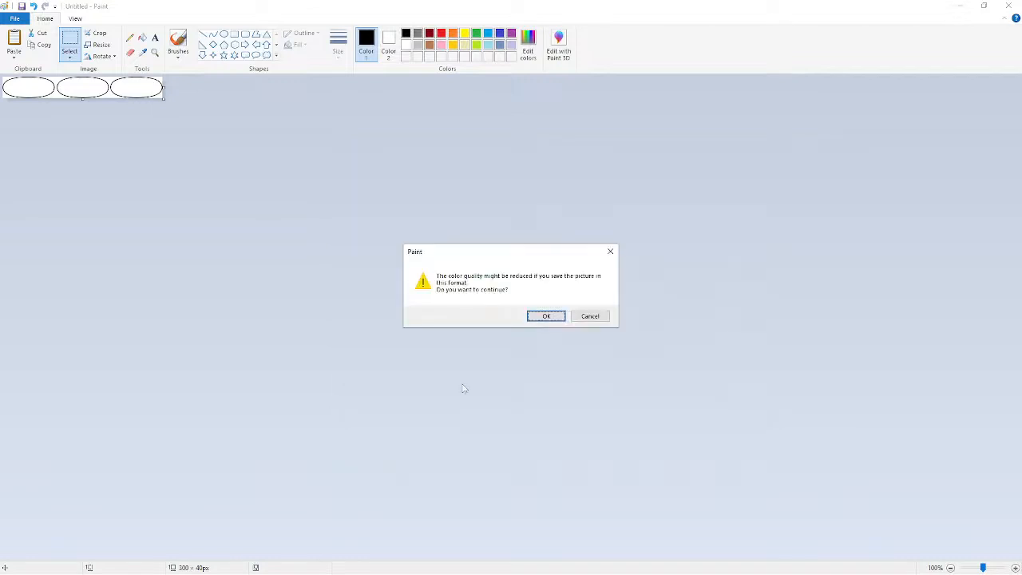
left_click(549, 317)
left_click(960, 7)
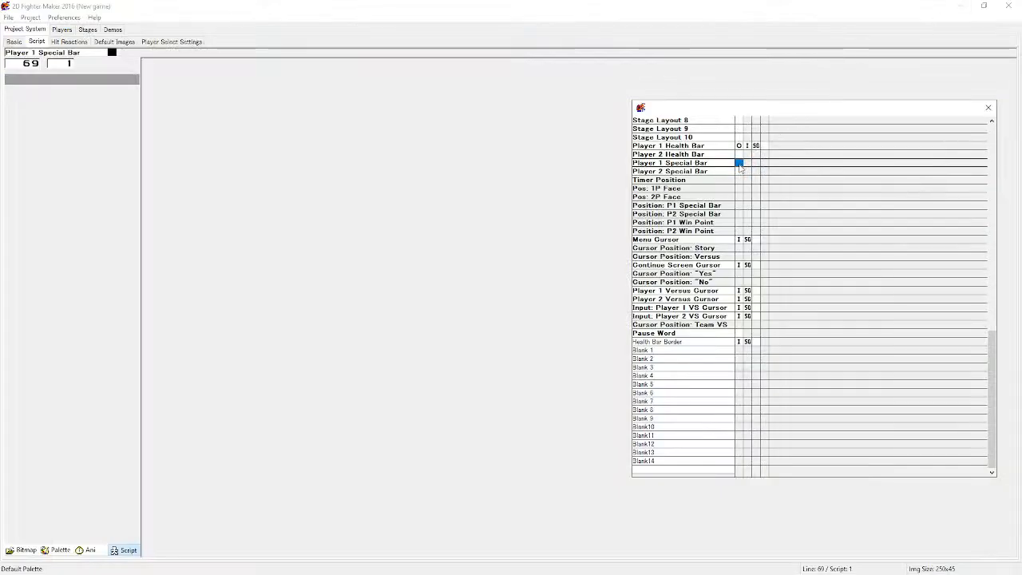
- Add an Image command to the Player 1 Special Bar script
right_click(741, 165)
mouse_move(751, 172)
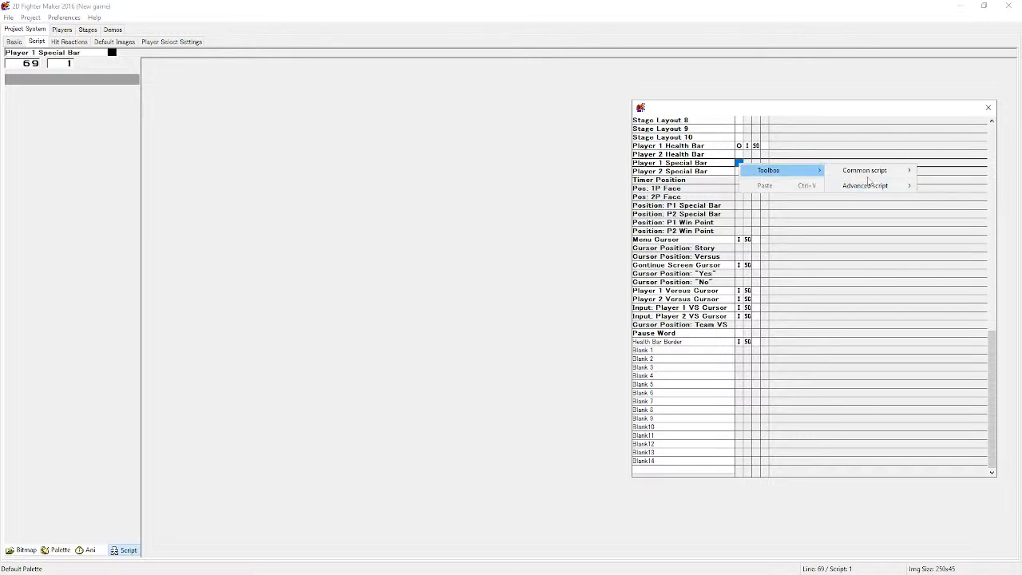
mouse_move(886, 171)
left_click(941, 171)
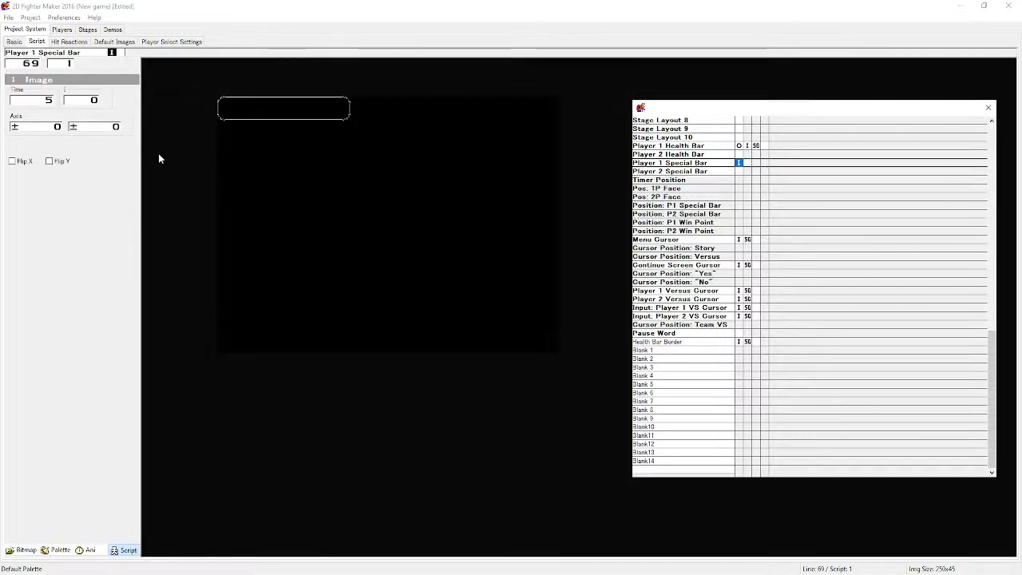
- Open Sorcery Gauge.bmp in the bitmap window and insert the whole image into the Player 1 Special Bar script
left_click(29, 550)
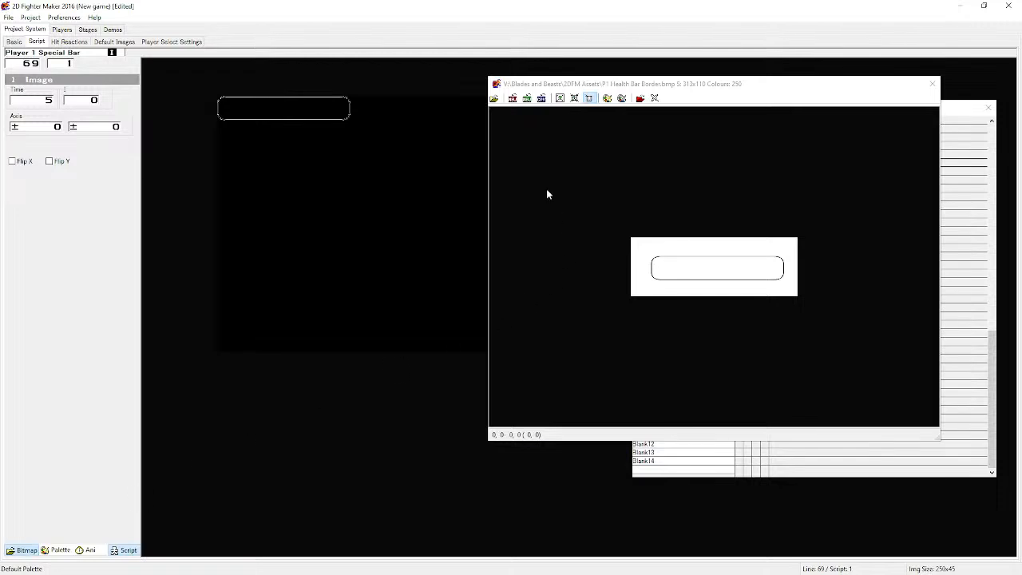
left_click(494, 98)
scroll(702, 210, "down", 3)
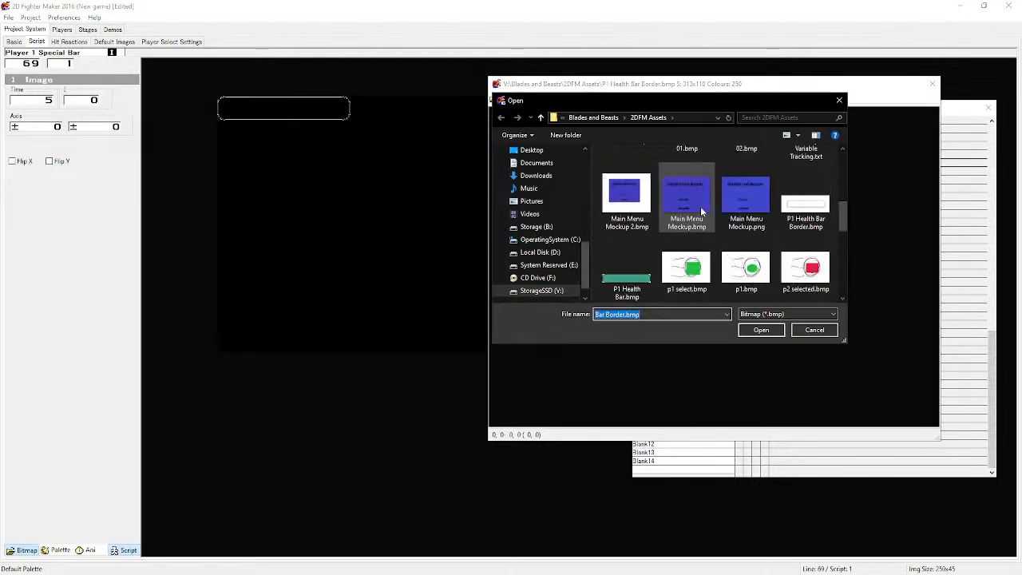
scroll(701, 210, "down", 6)
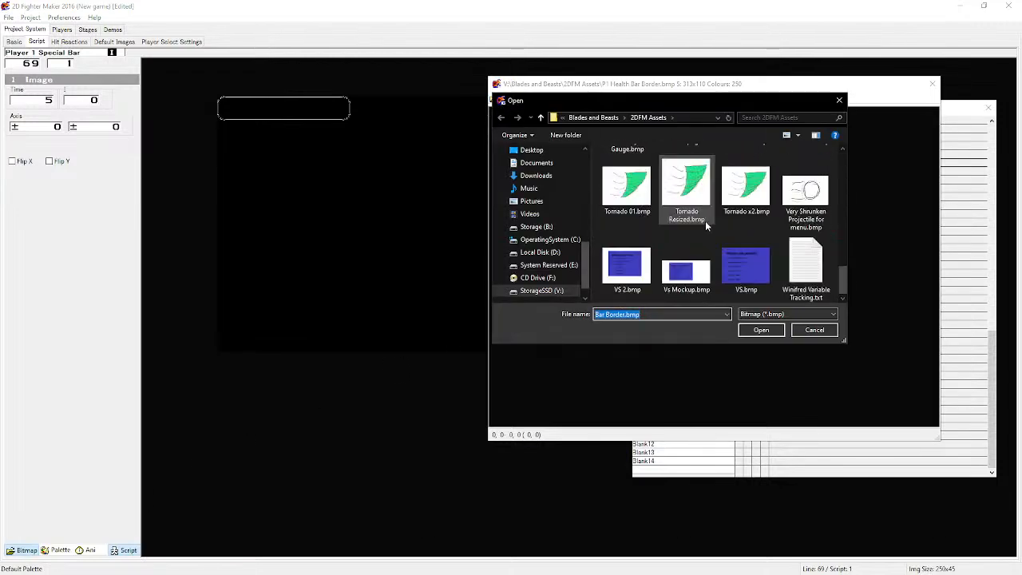
scroll(706, 221, "up", 3)
left_click(706, 221)
key("Right")
key("Right")
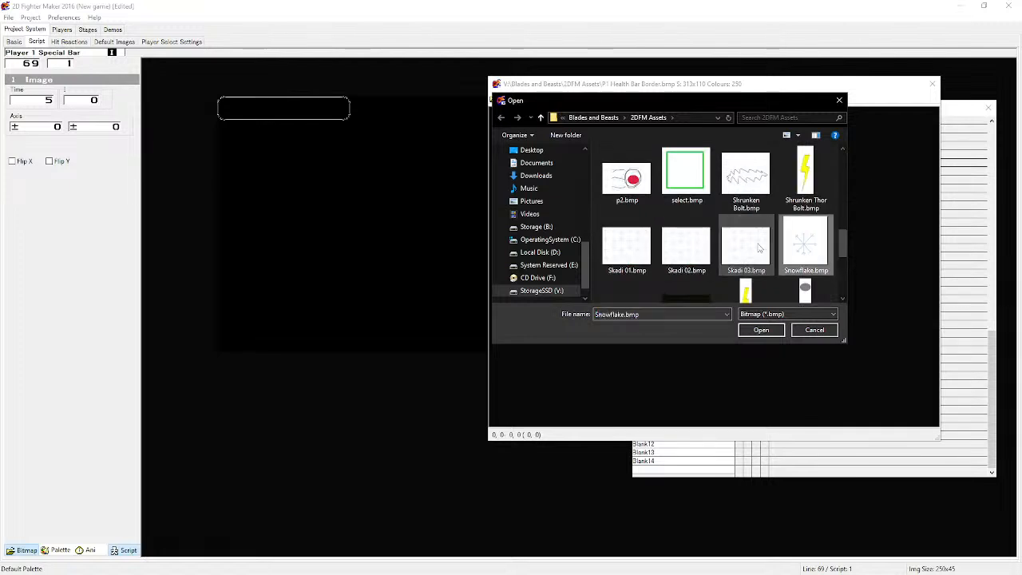
key("Right")
double_click(630, 198)
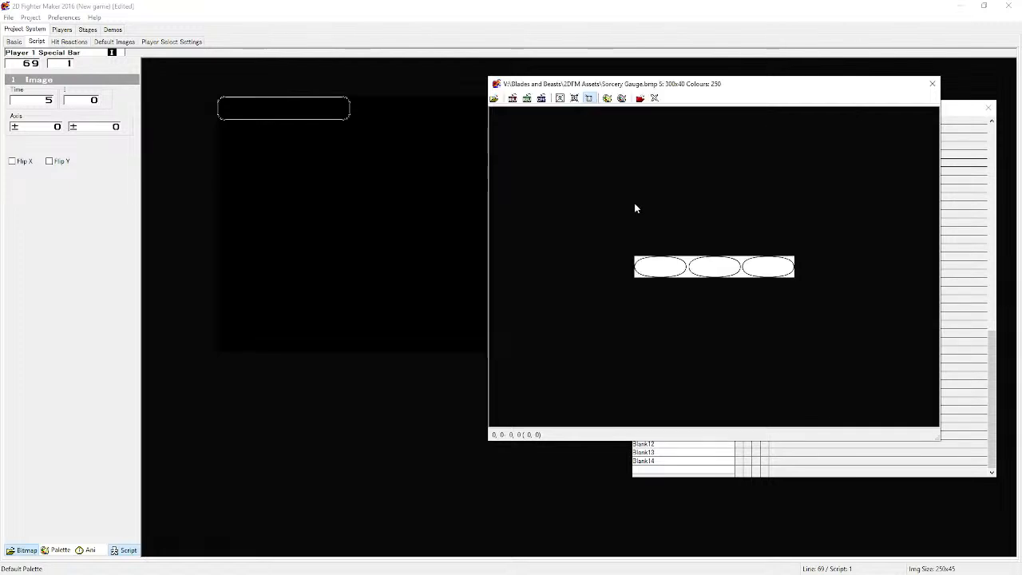
left_click_drag(607, 250, 813, 320)
left_click(527, 99)
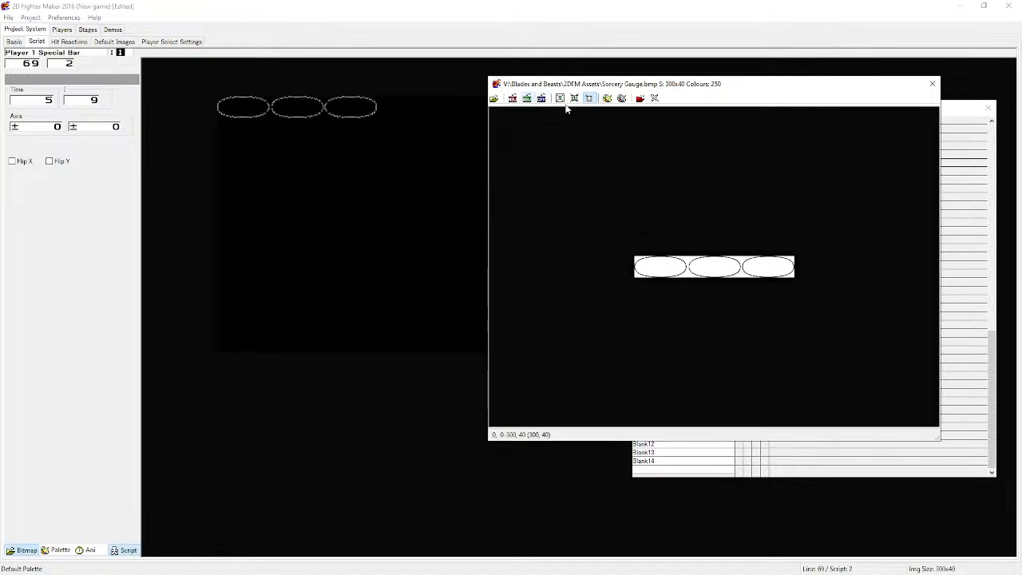
left_click(933, 83)
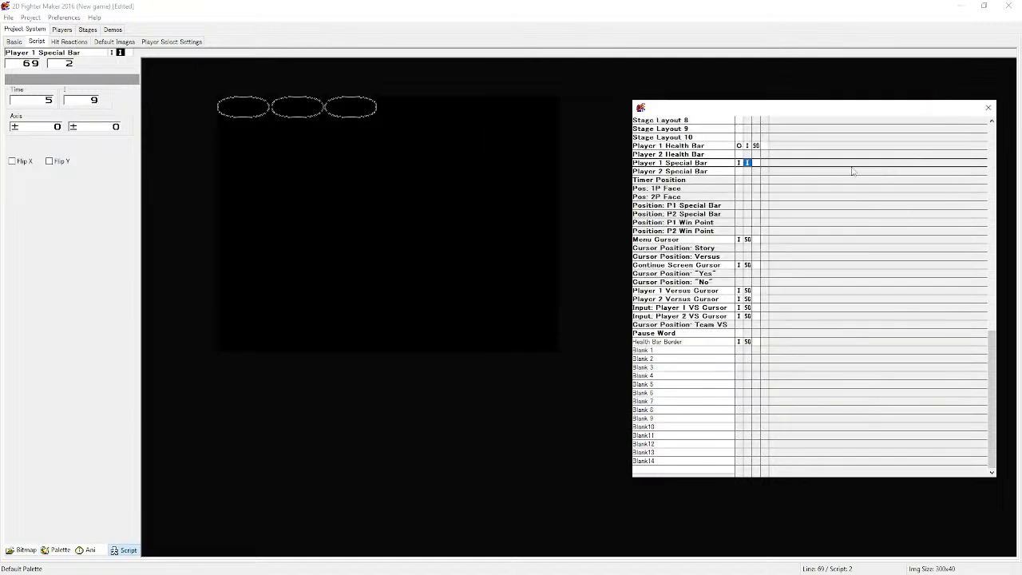
- Compare with the Health Bar Border script and delete the first Image command from the Player 1 Special Bar script
left_click(748, 146)
left_click(739, 341)
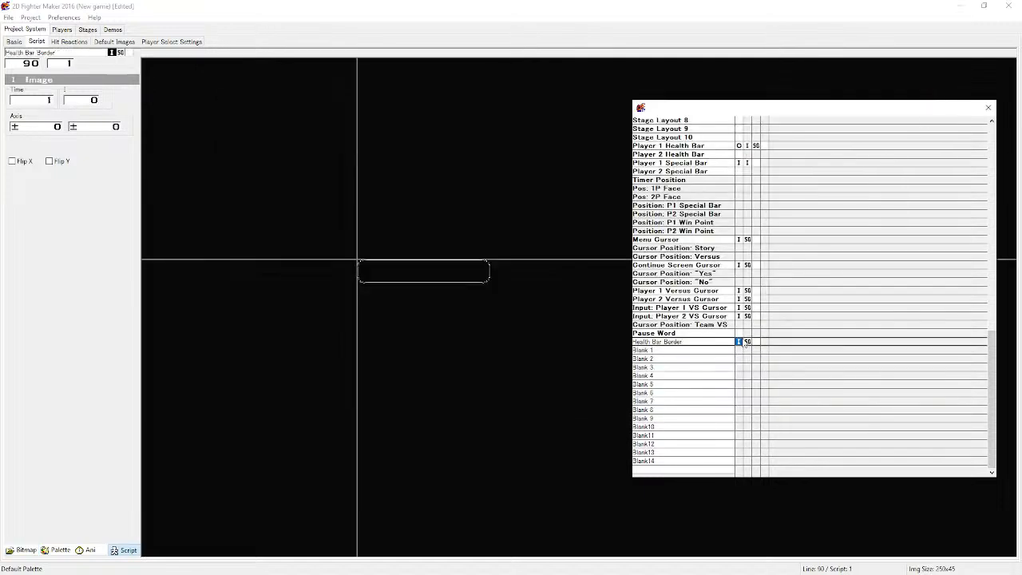
left_click(748, 163)
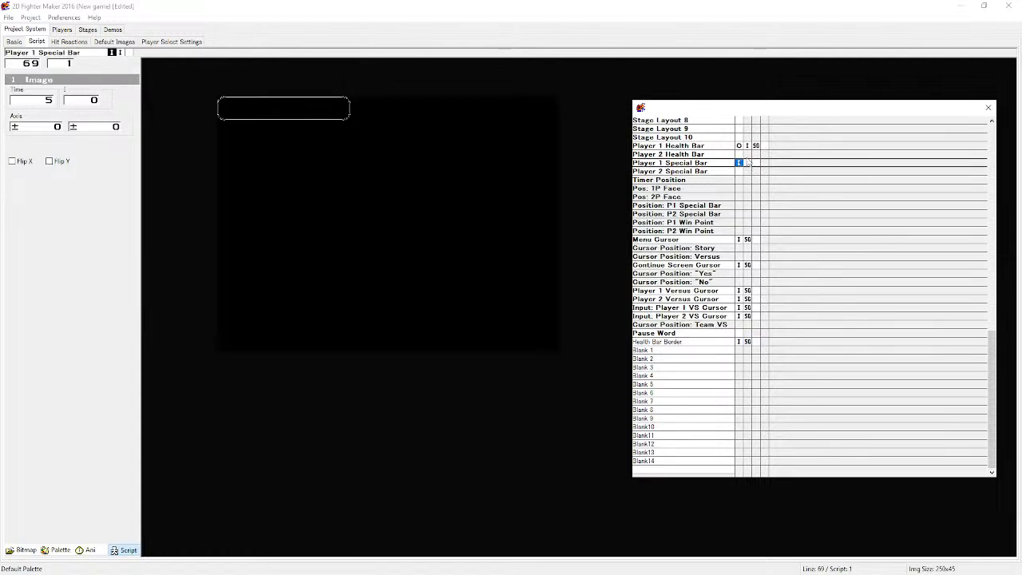
key("Delete")
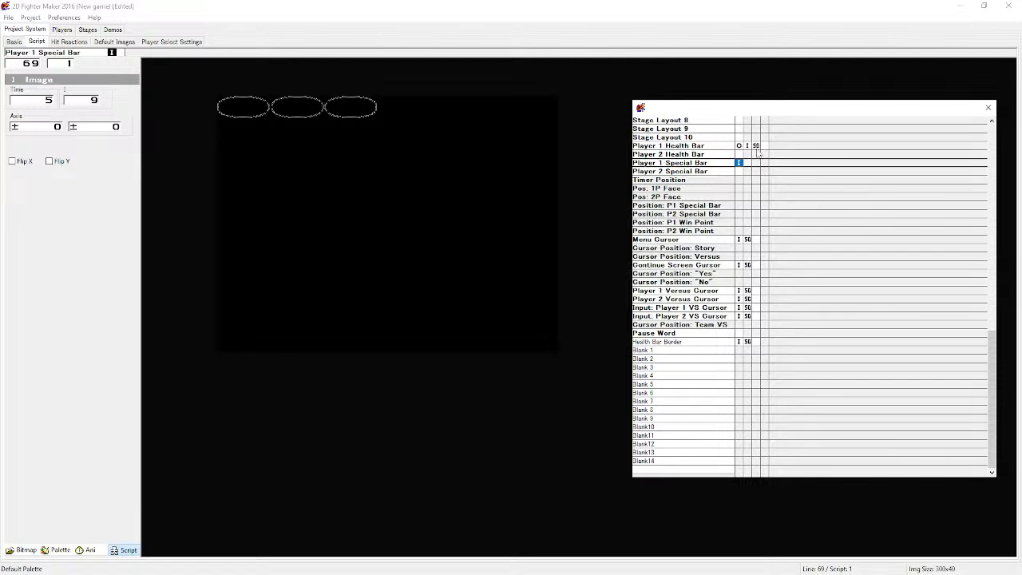
- Copy the Move command from the Player 1 Health Bar script into the Player 1 Special Bar script and set its script line to 1
left_click(756, 147)
key("ctrl+c")
left_click(749, 163)
key("ctrl+v")
left_click(89, 105)
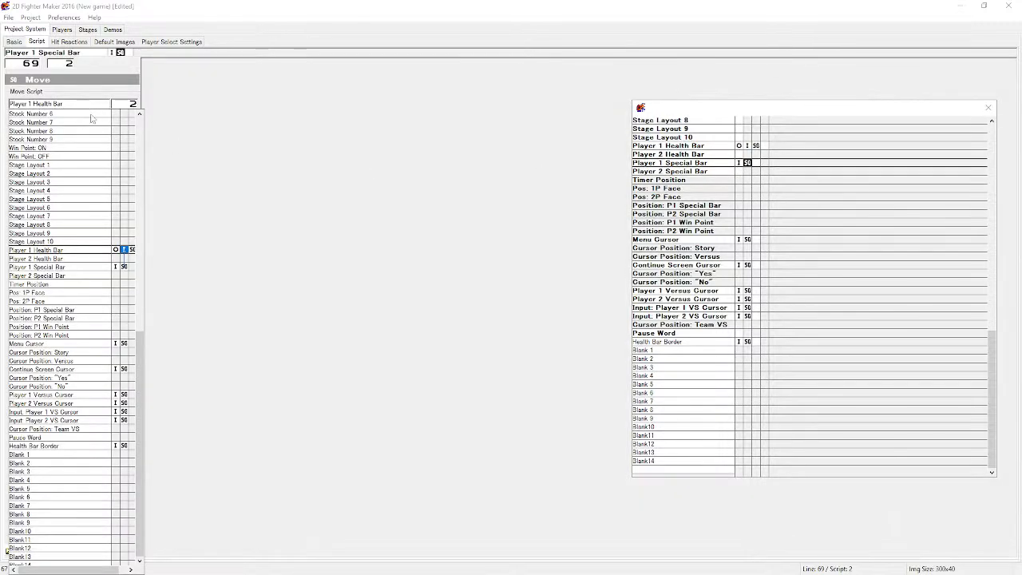
left_click(116, 267)
left_click(119, 269)
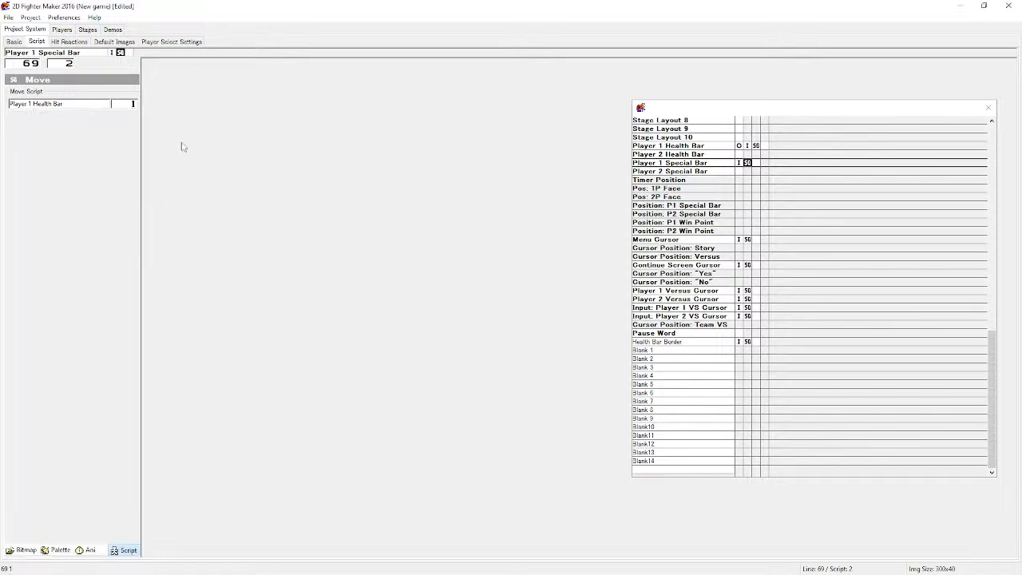
- Save the project and launch a debug test fight with the default settings
key("ctrl+s")
left_click(30, 18)
left_click(30, 28)
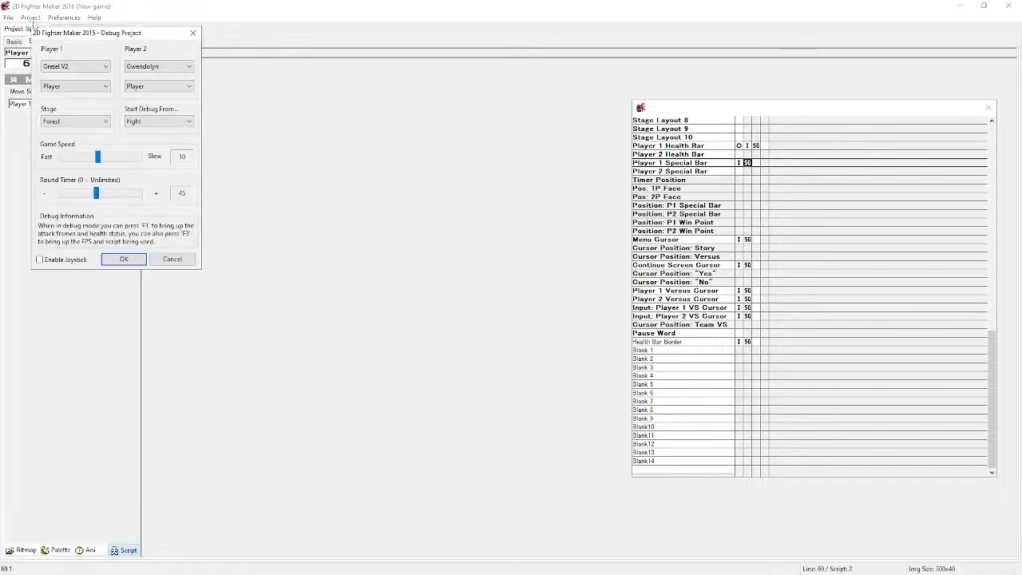
key("Return")
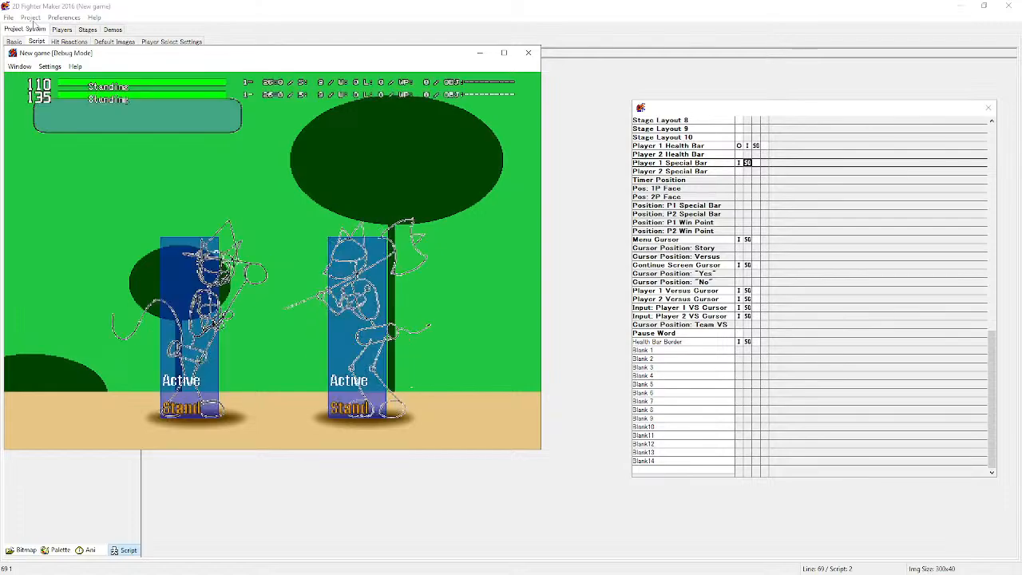
- Play a test round in the debug window to check the HUD, then close it
key("z")
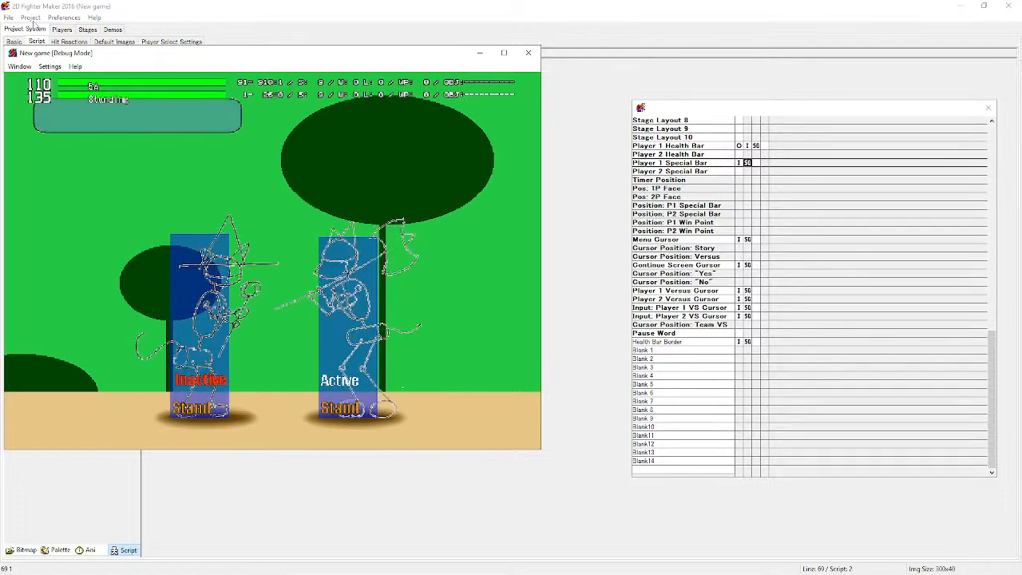
key("Right")
key("Right")
key("z")
key("Right")
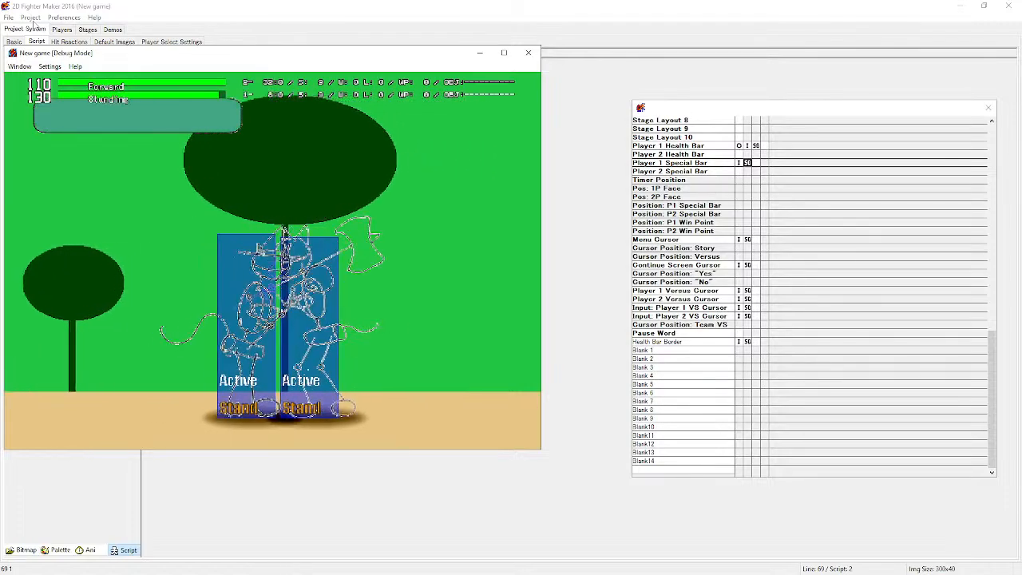
key("z")
key("x")
key("c")
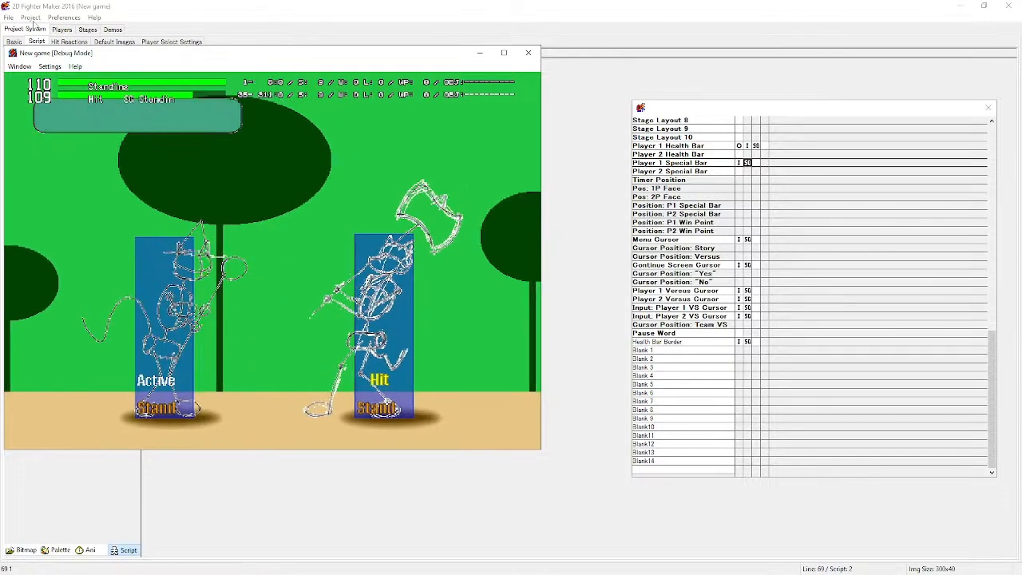
key("Up")
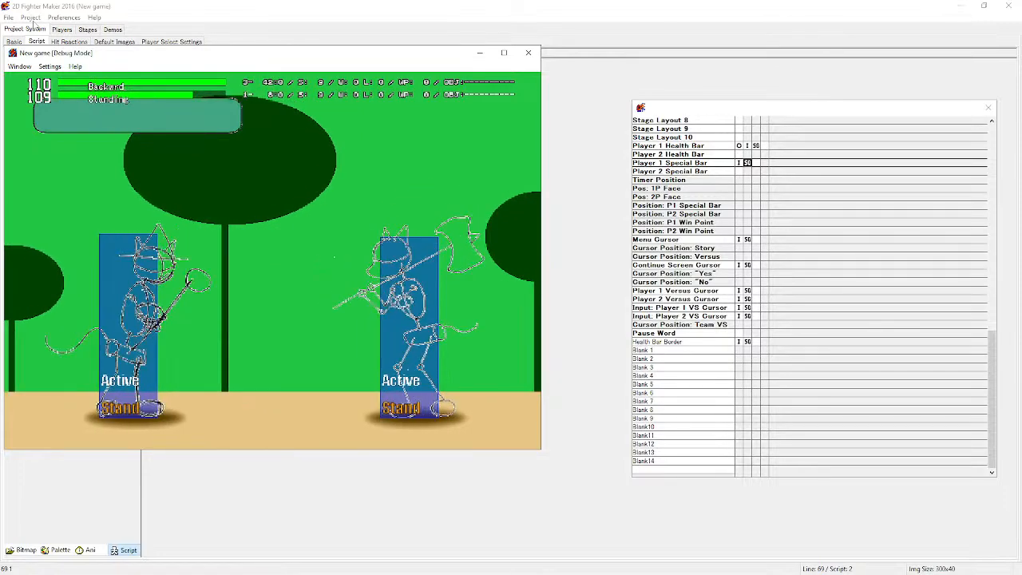
key("Right")
key("Right")
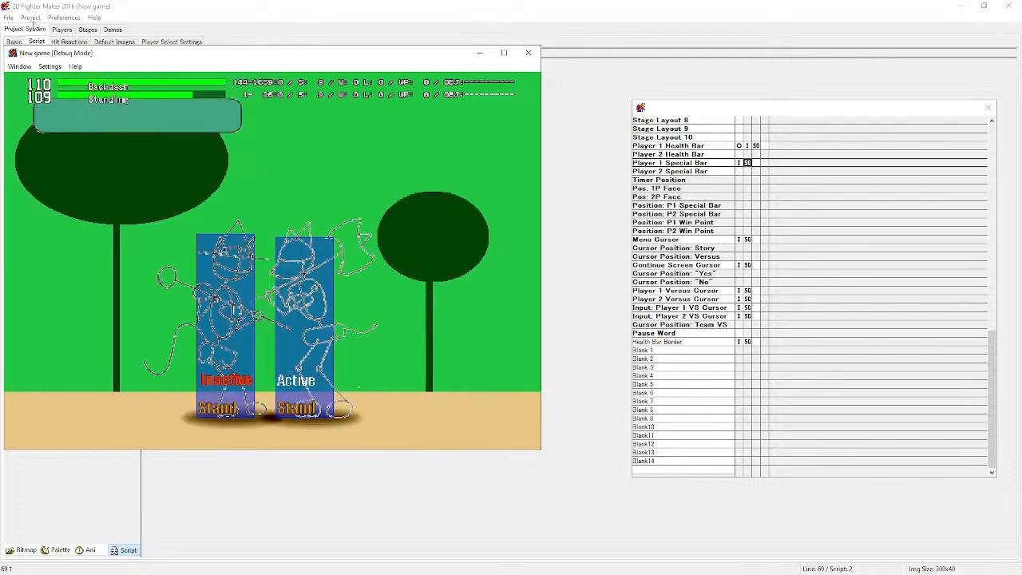
key("Left")
key("Right")
key("Down")
key("Right")
key("x")
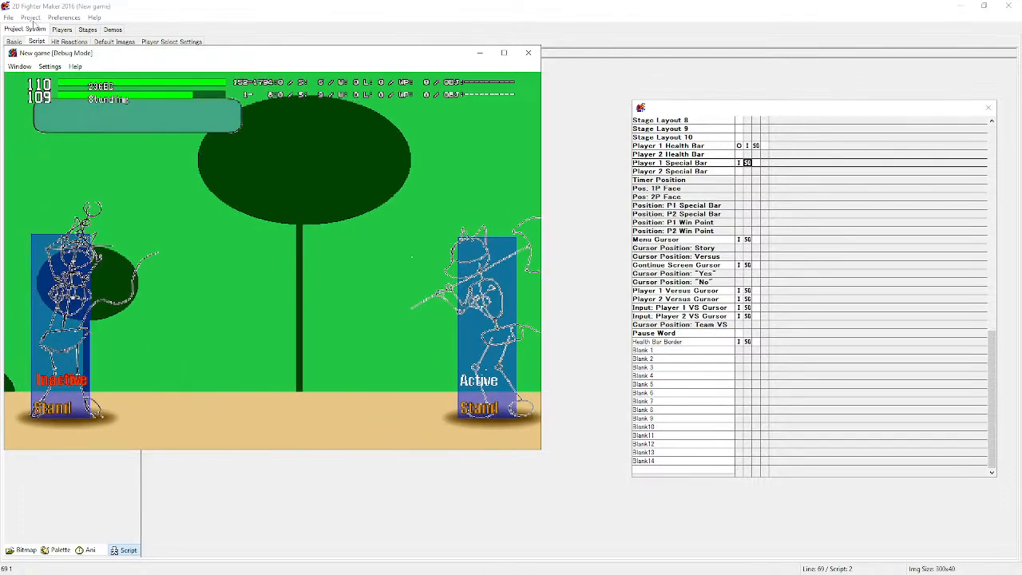
key("Right")
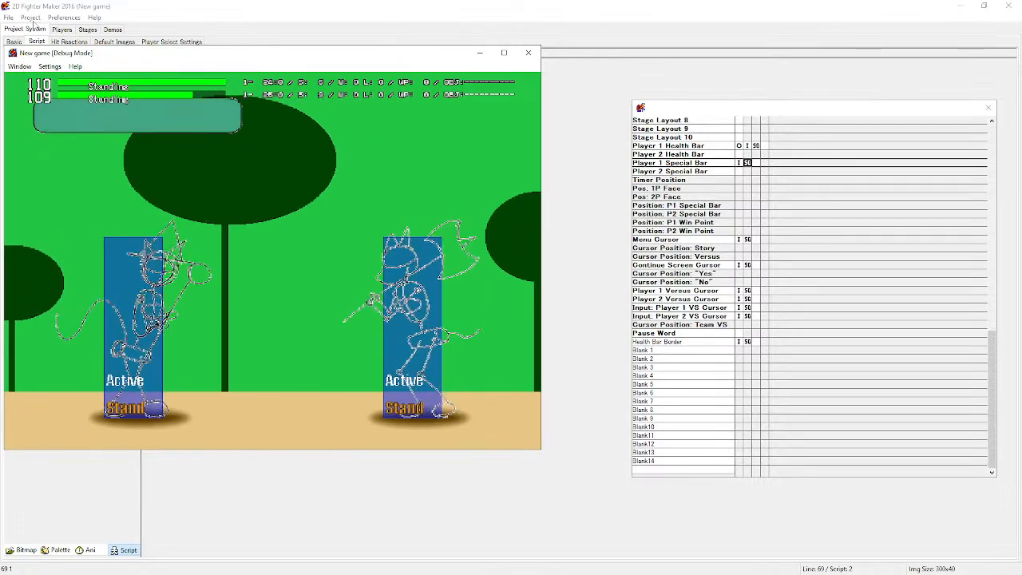
left_click(528, 53)
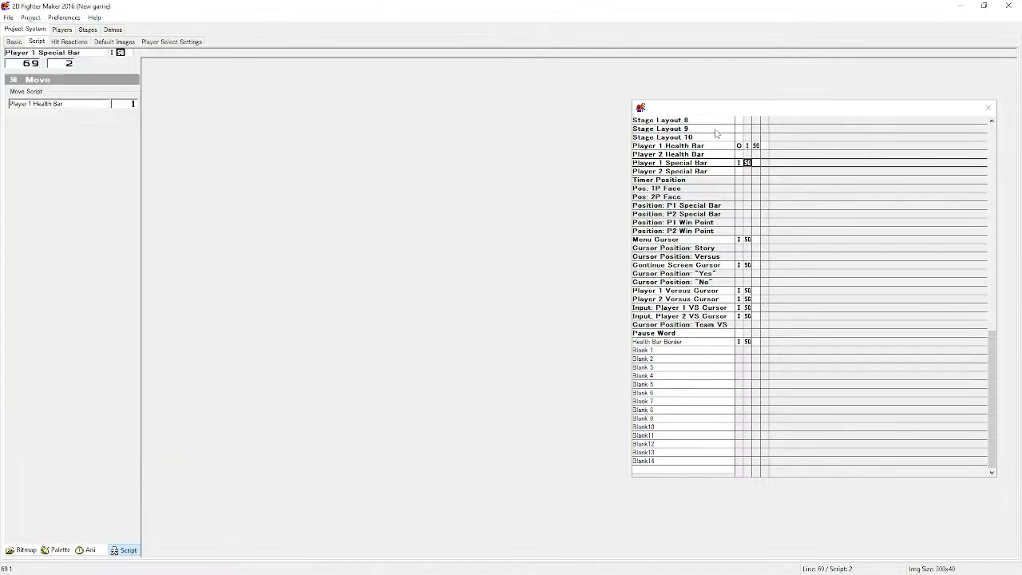
- Move the special bar image down to the bottom of the screen at axis 6, 430
left_click(739, 164)
left_click_drag(371, 169, 372, 170)
left_click_drag(372, 171, 365, 277)
key("Down")
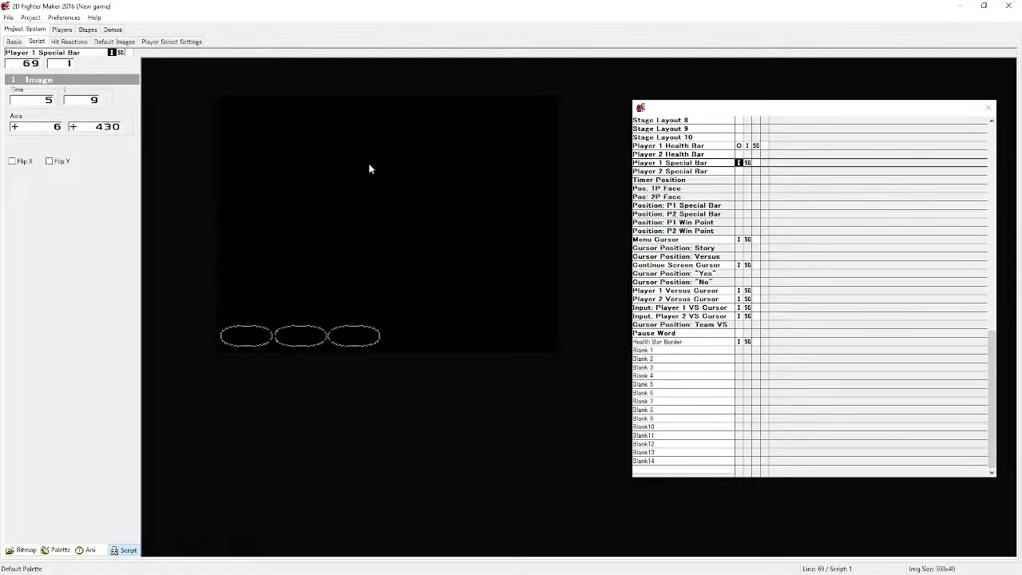
- Open the debug project dialog again to test the repositioned bar
left_click(30, 17)
left_click(55, 29)
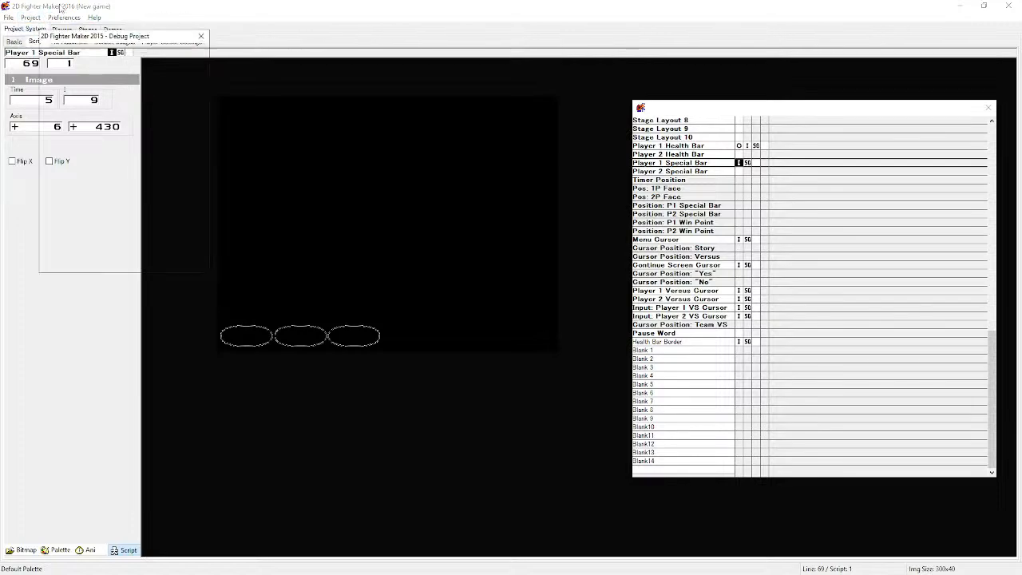
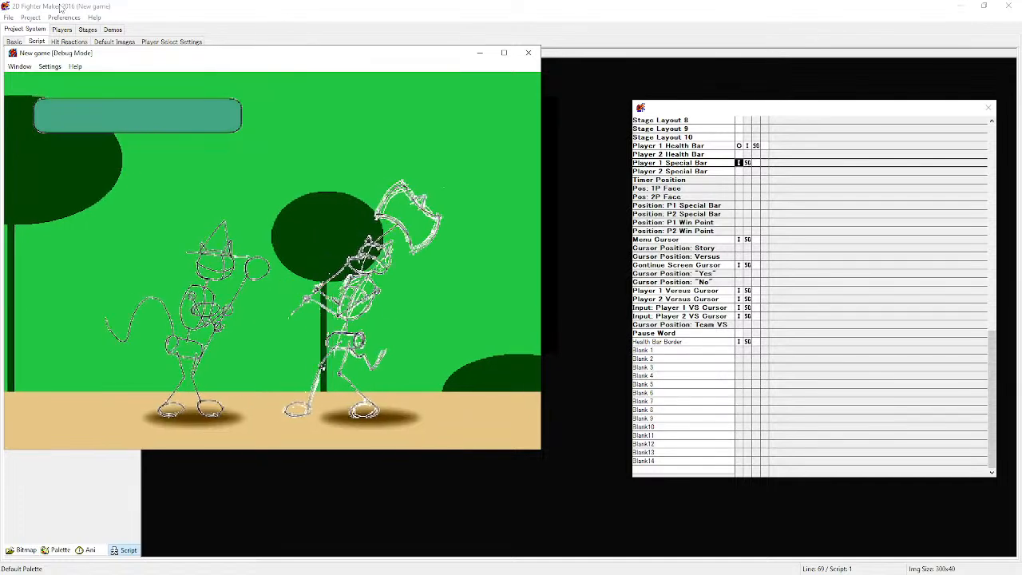
- Close the test fight, select Position: P1 Special Bar, and place its axis at about 86, 426
left_click(529, 53)
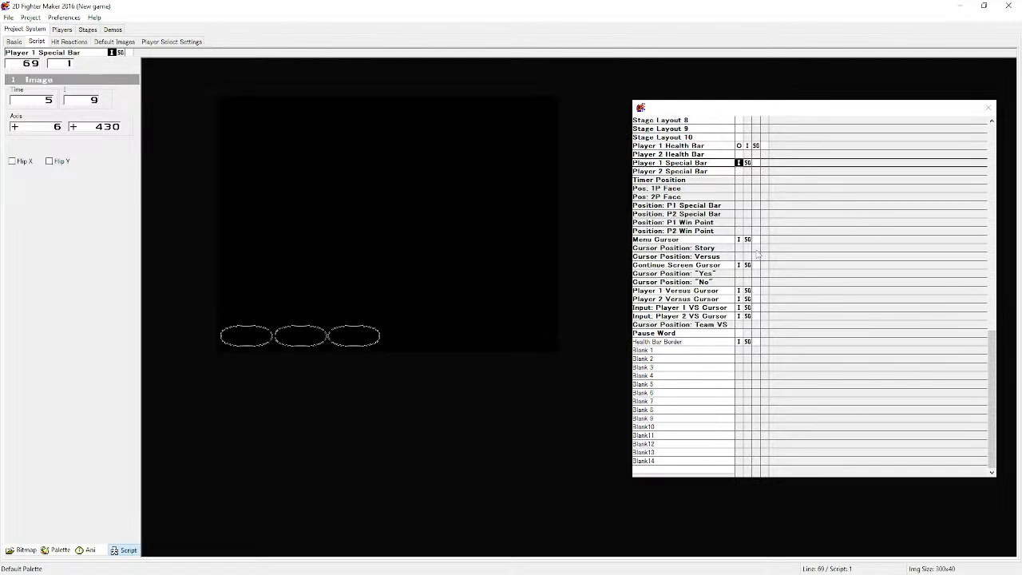
left_click(991, 220)
left_click_drag(991, 220, 972, 265)
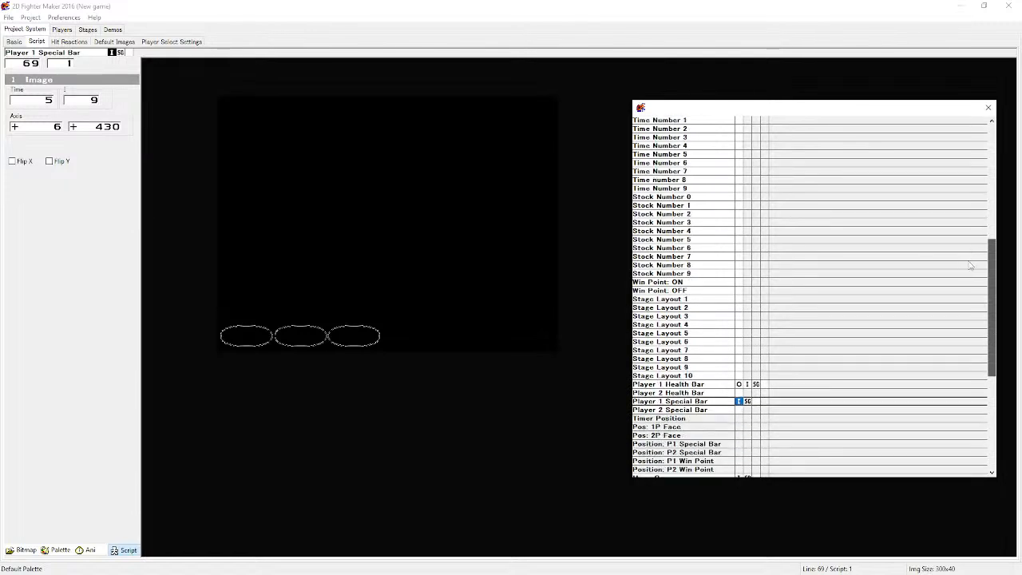
left_click(713, 283)
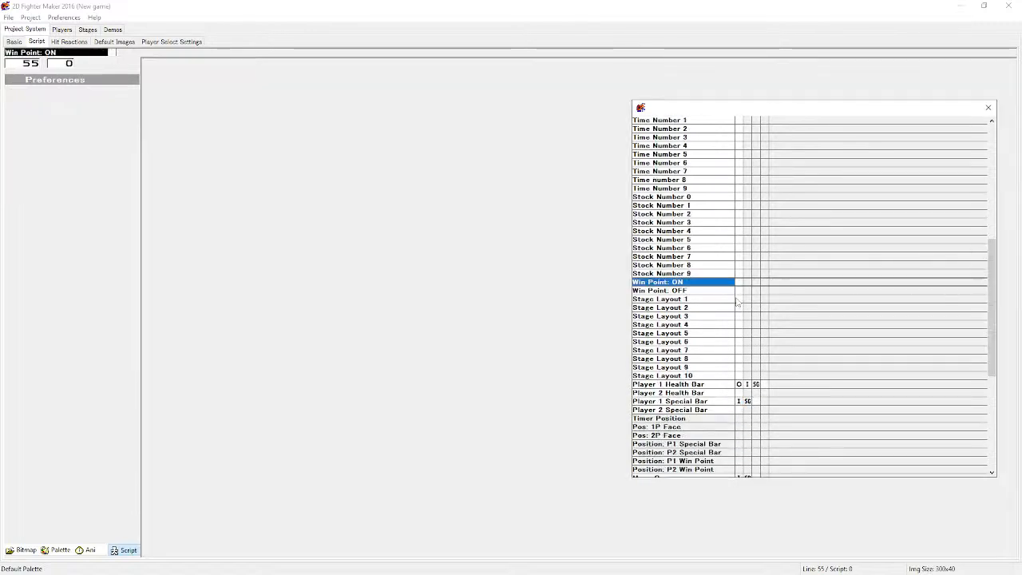
mouse_move(737, 302)
left_mouse_down()
mouse_move(703, 432)
mouse_move(713, 435)
mouse_move(715, 419)
mouse_move(737, 436)
mouse_move(726, 433)
left_mouse_up()
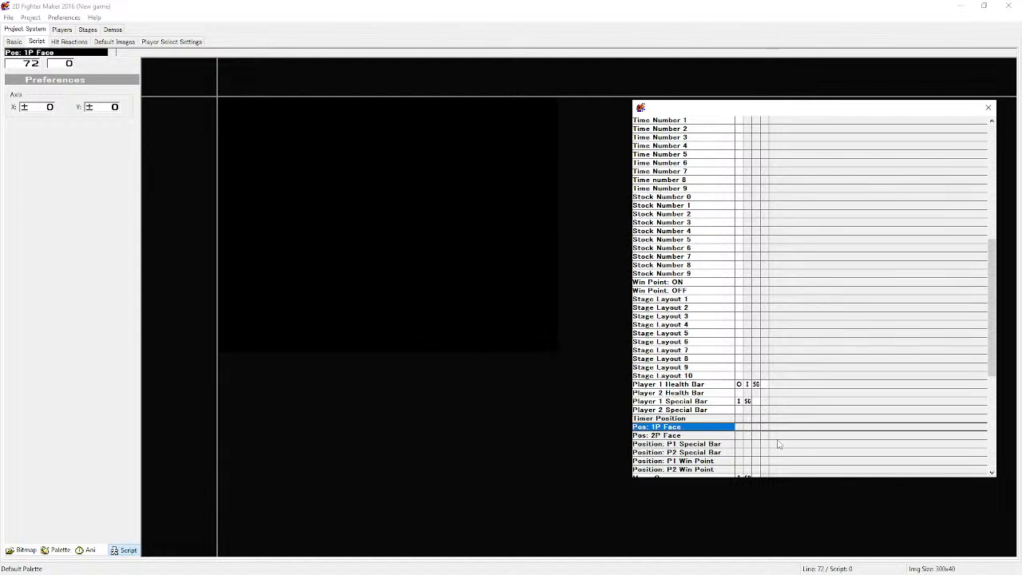
left_click(689, 445)
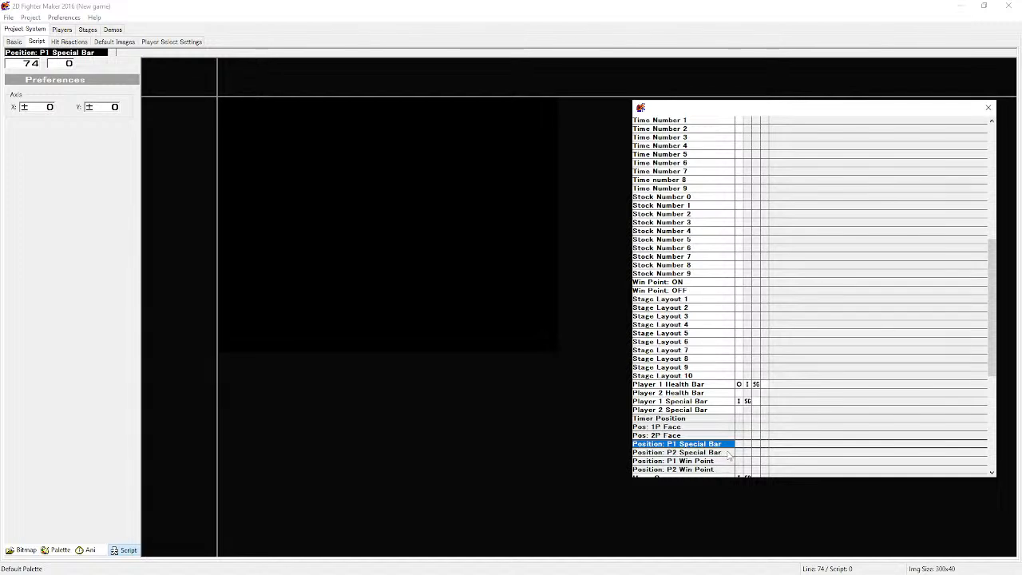
left_click_drag(226, 234, 300, 238)
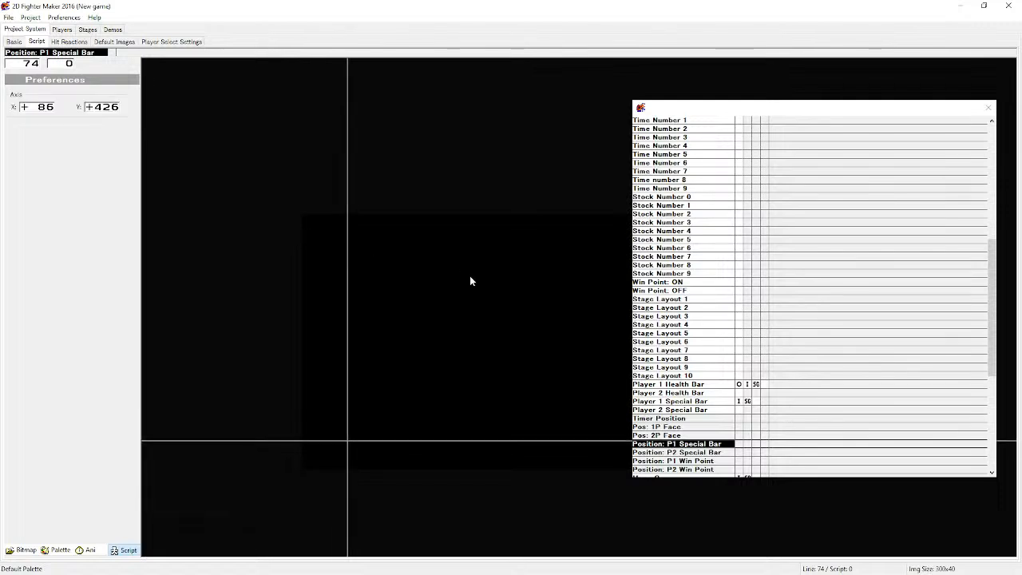
- Run the debug test twice to check the special bar placement, closing the test window each time
left_click(29, 16)
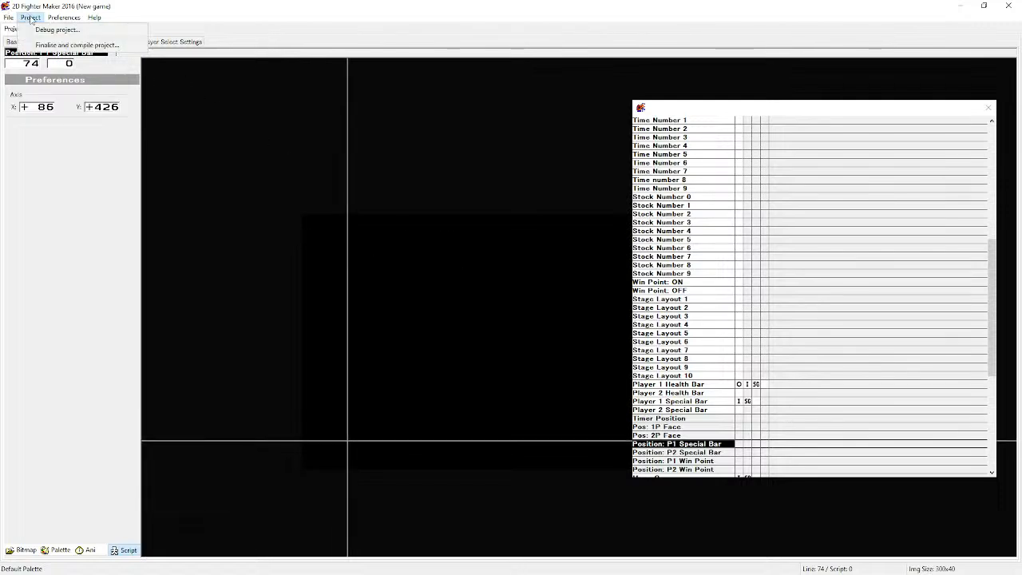
left_click(48, 38)
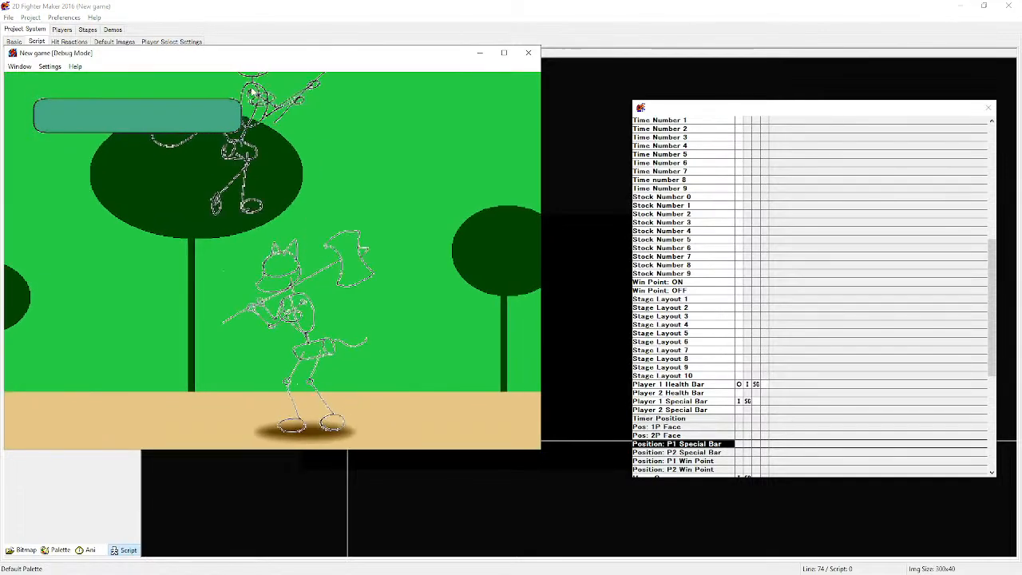
left_click(528, 53)
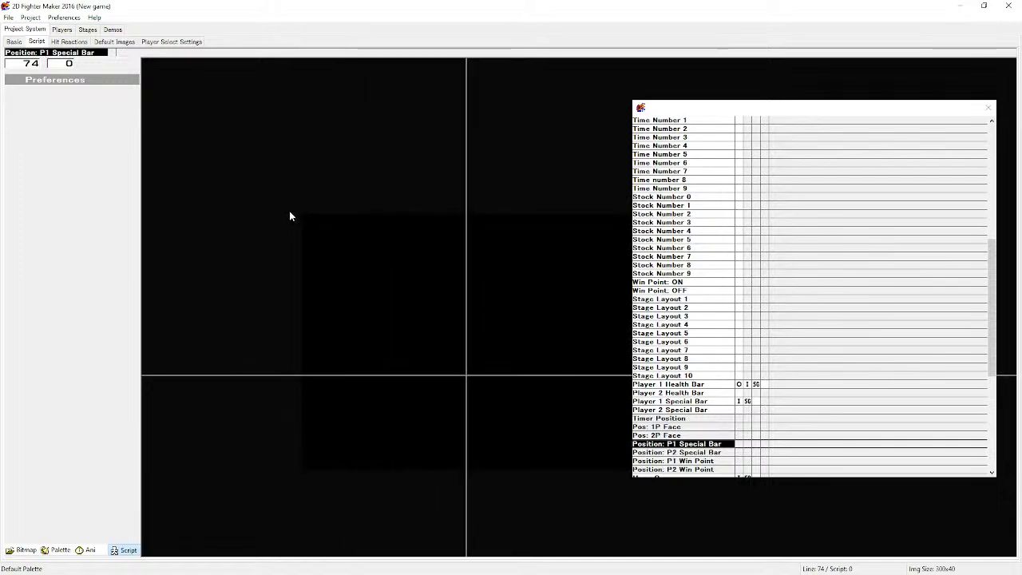
left_click(30, 17)
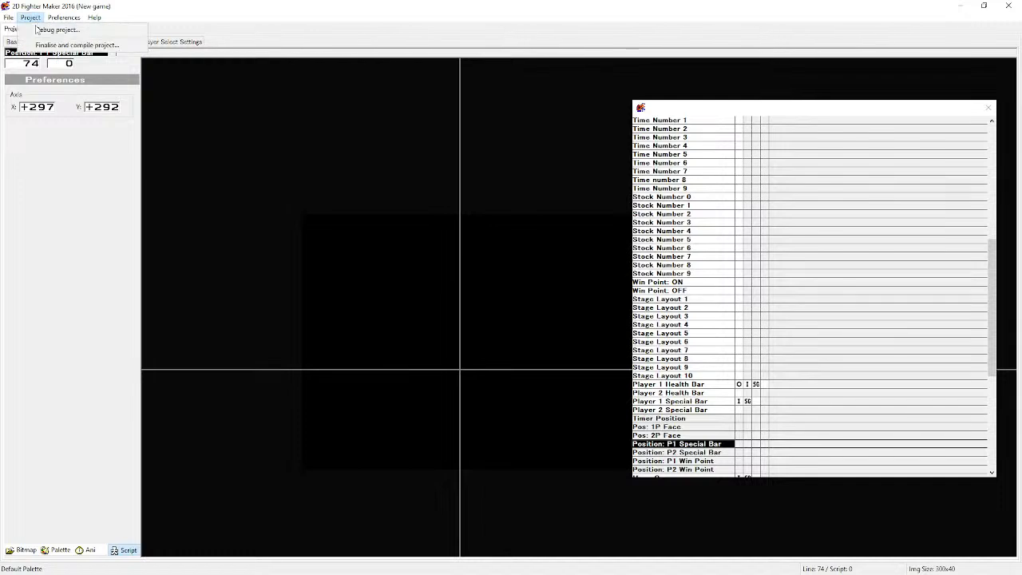
left_click(37, 44)
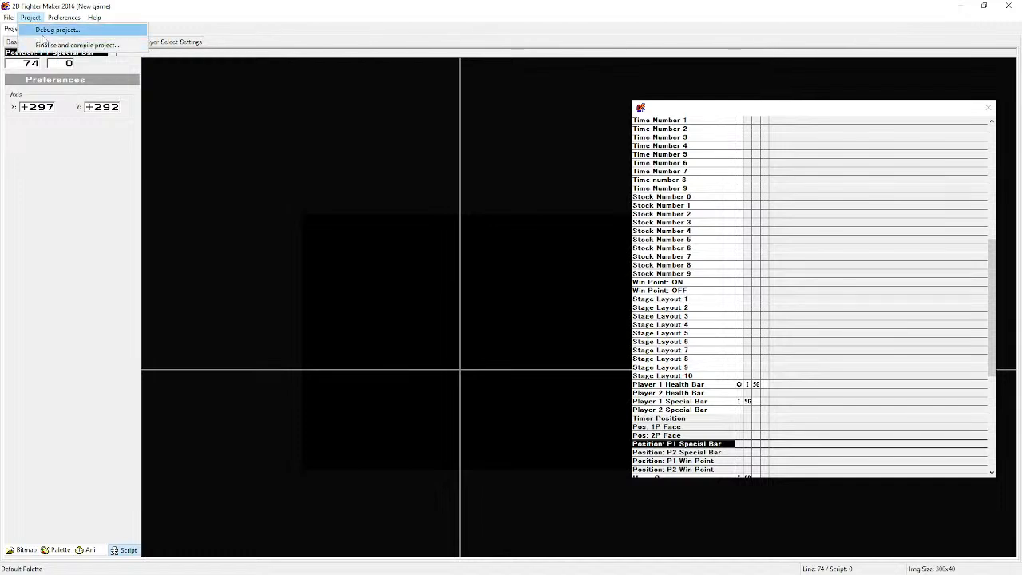
left_click(43, 33)
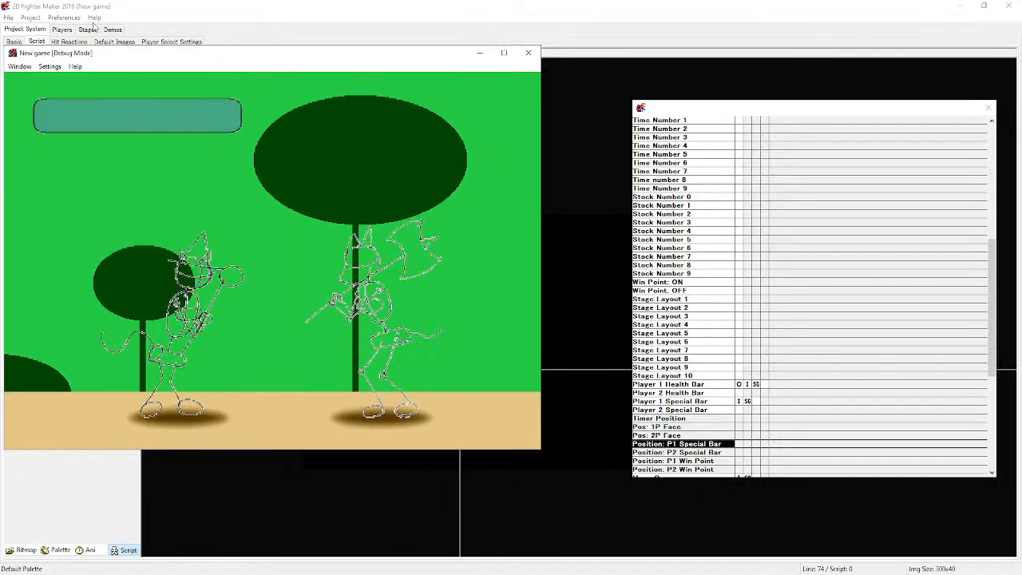
left_click(528, 53)
- Select the Timer Position entry and roughly place its axis near the top of the screen
left_click_drag(991, 336, 975, 373)
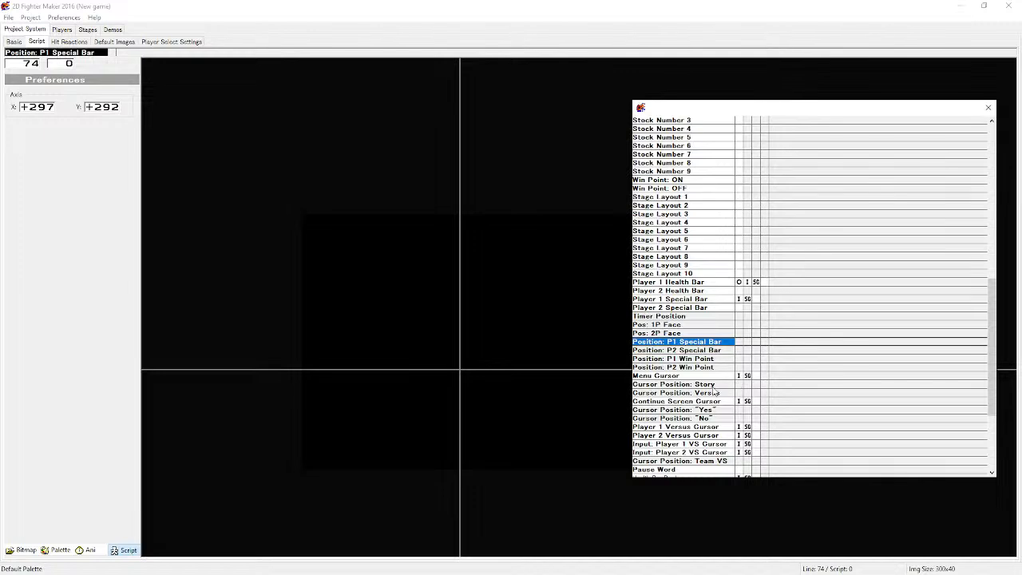
left_click_drag(714, 387, 721, 406)
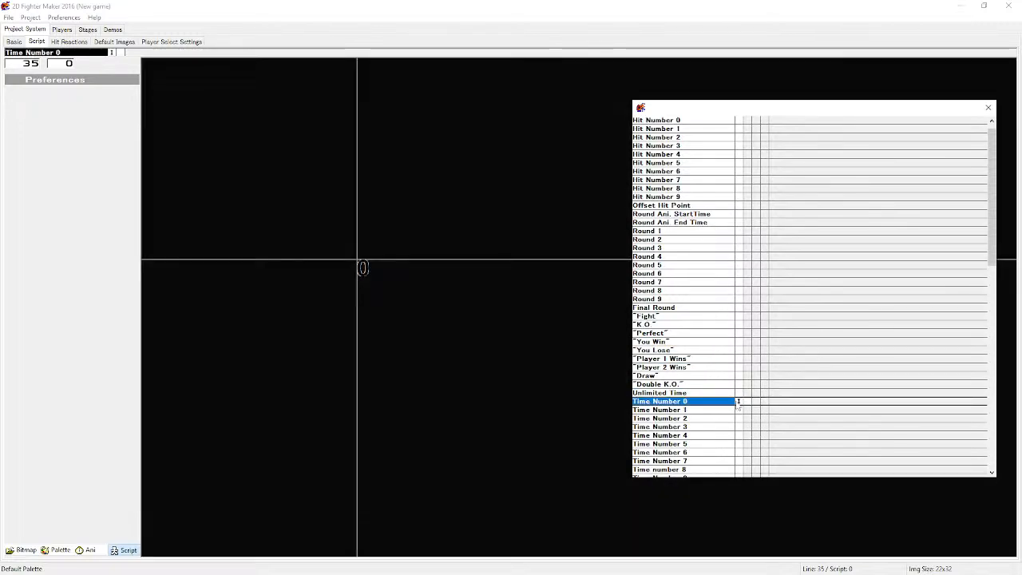
left_click_drag(993, 238, 1004, 367)
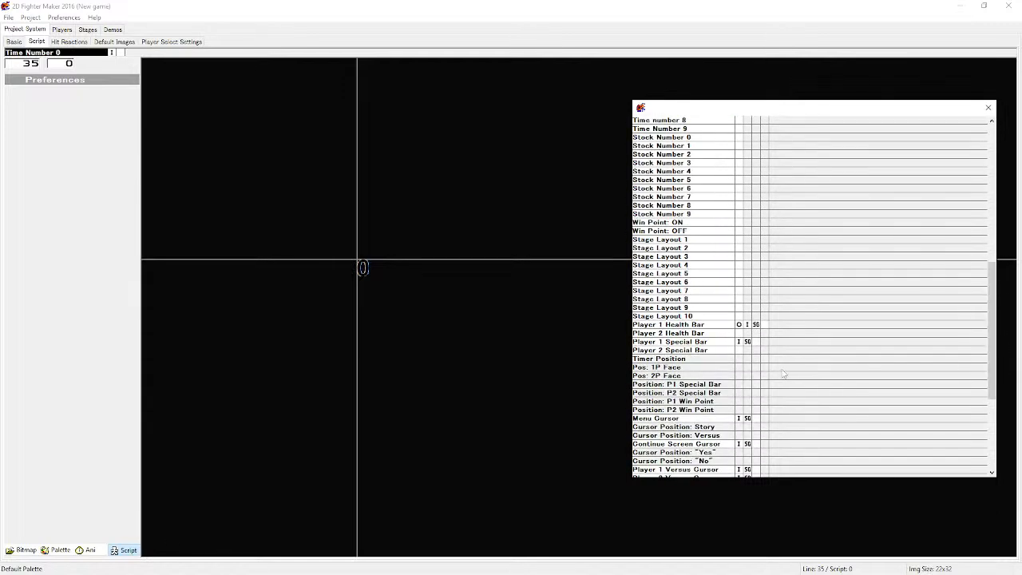
left_click(702, 359)
left_click(365, 274)
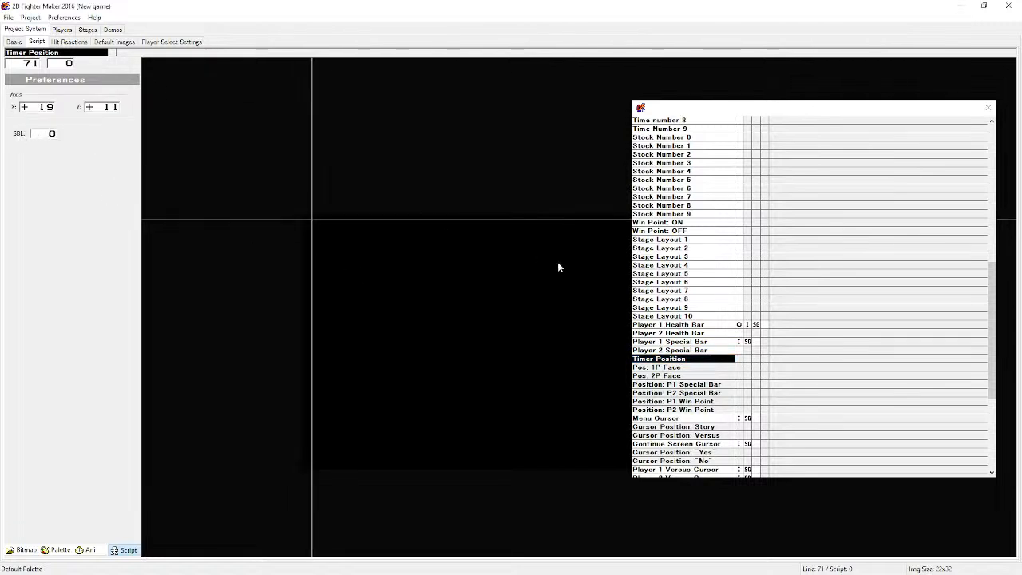
left_click_drag(356, 261, 378, 254)
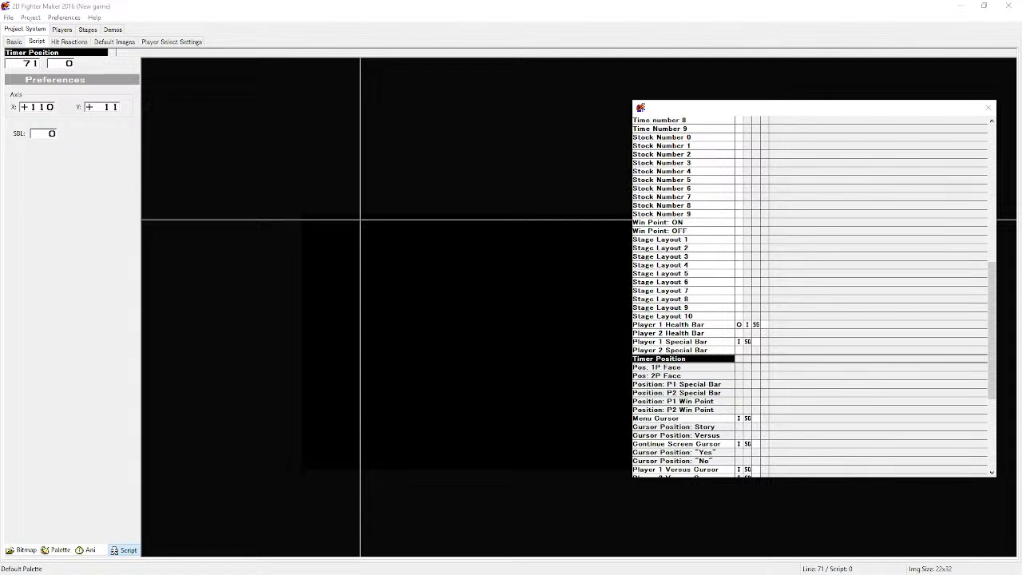
- Switch to Calculator, compute 640 / 2 to find the screen's horizontal centre, and close it
type("640/")
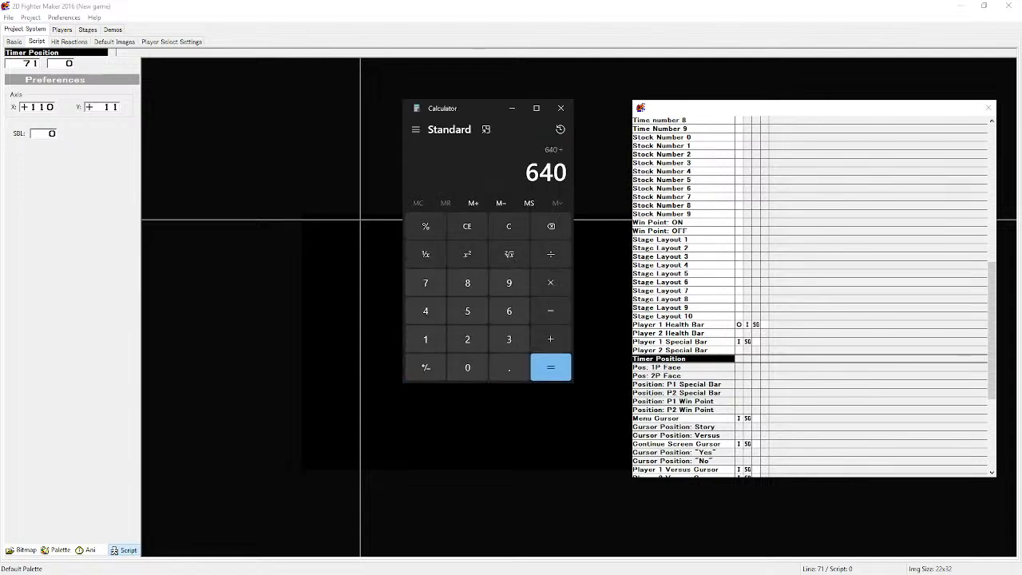
type("2")
key("Return")
left_click(560, 109)
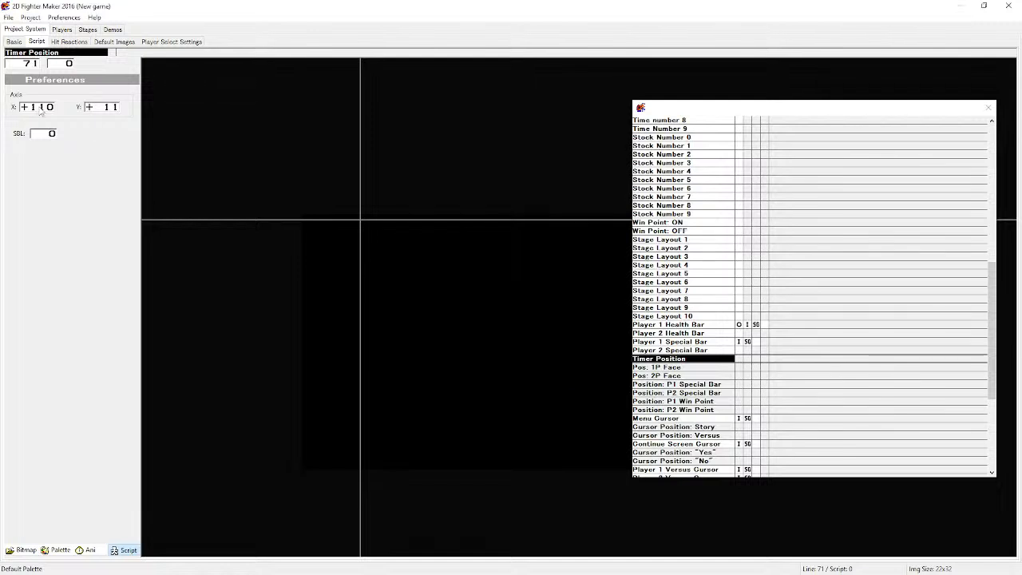
- Set the Timer Position axis to X 320 and Y 40
left_click(34, 108)
left_click(36, 110)
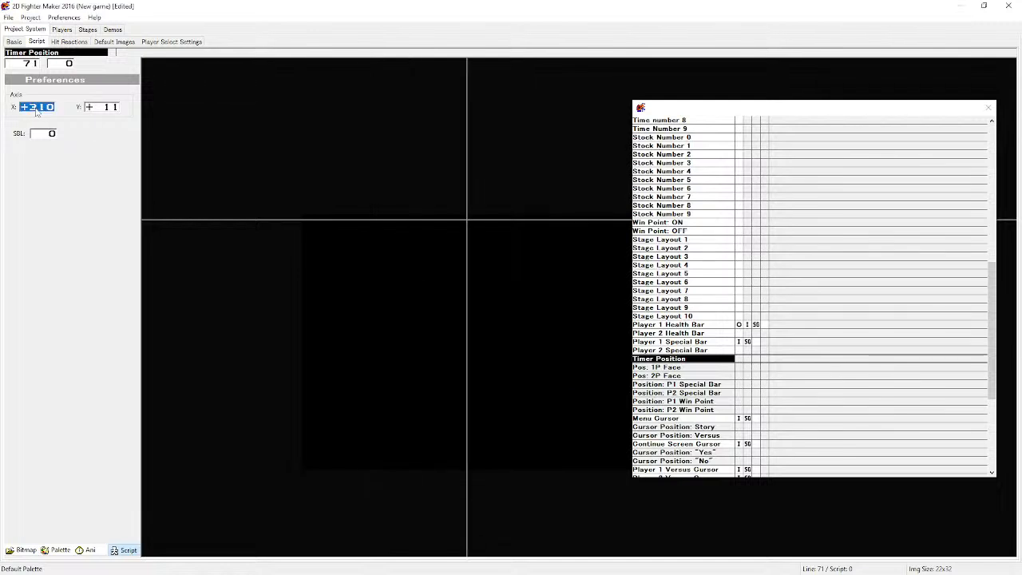
left_click(49, 111)
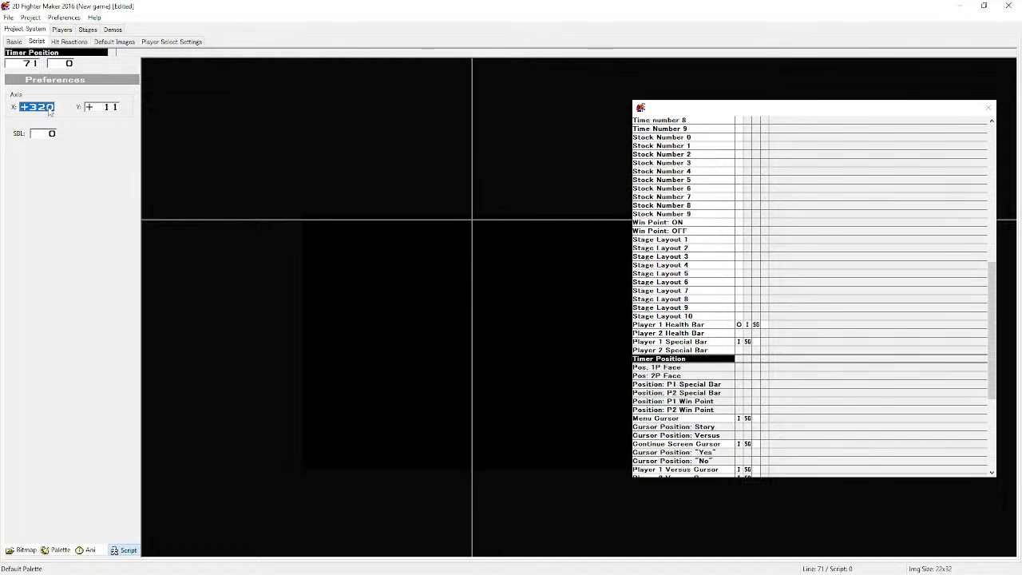
right_click(103, 111)
right_click(115, 111)
right_click(115, 111)
left_click(115, 111)
left_click(104, 111)
left_click(104, 111)
left_click(104, 111)
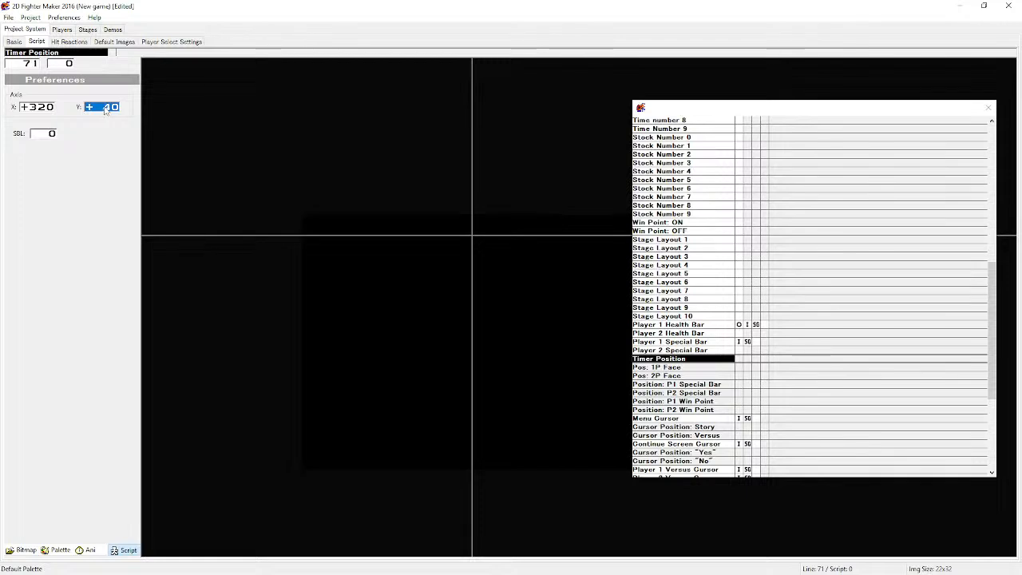
- Launch a debug test fight to check the timer position, then close it
left_click(30, 17)
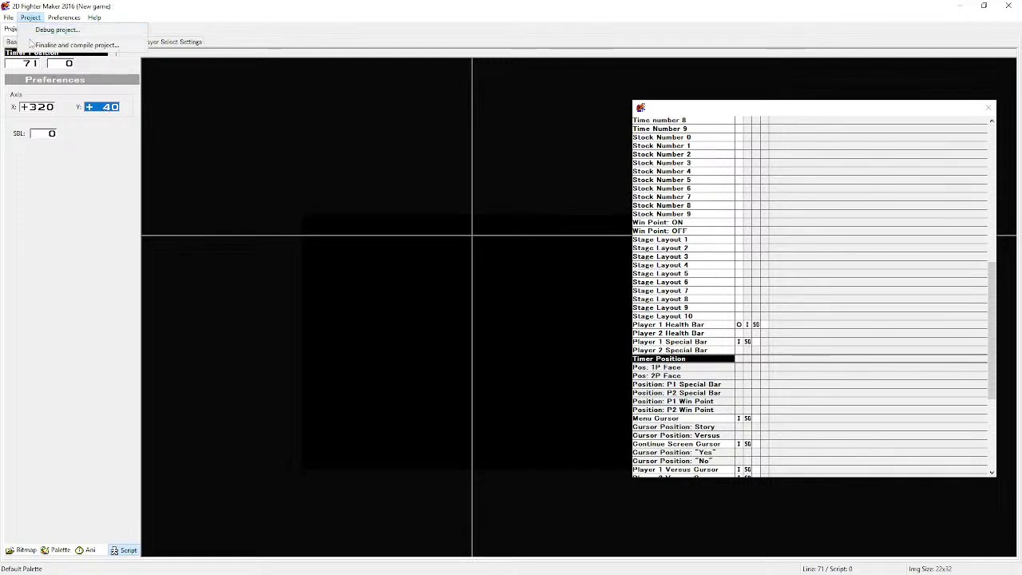
left_click(34, 30)
key("Return")
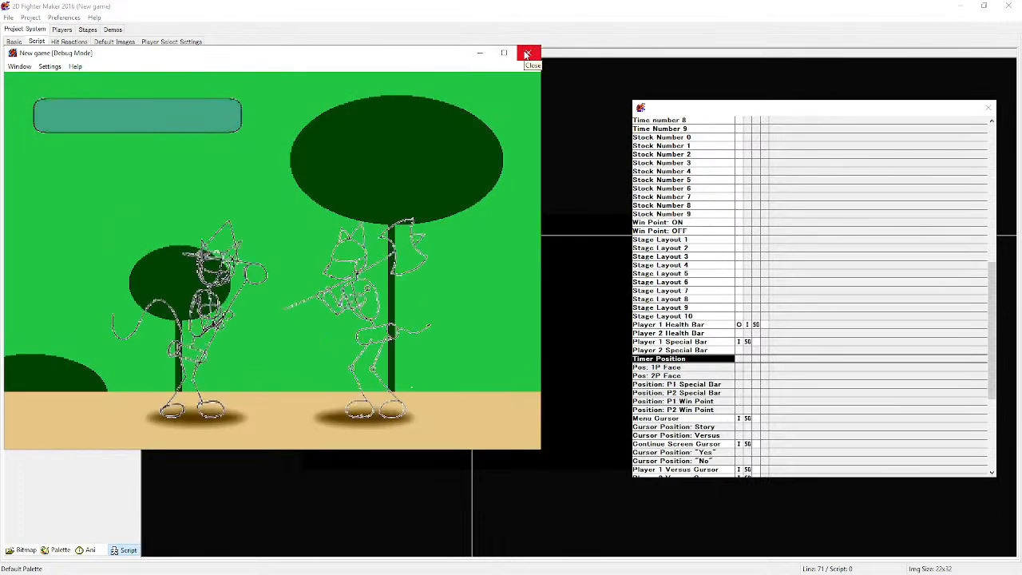
left_click(527, 54)
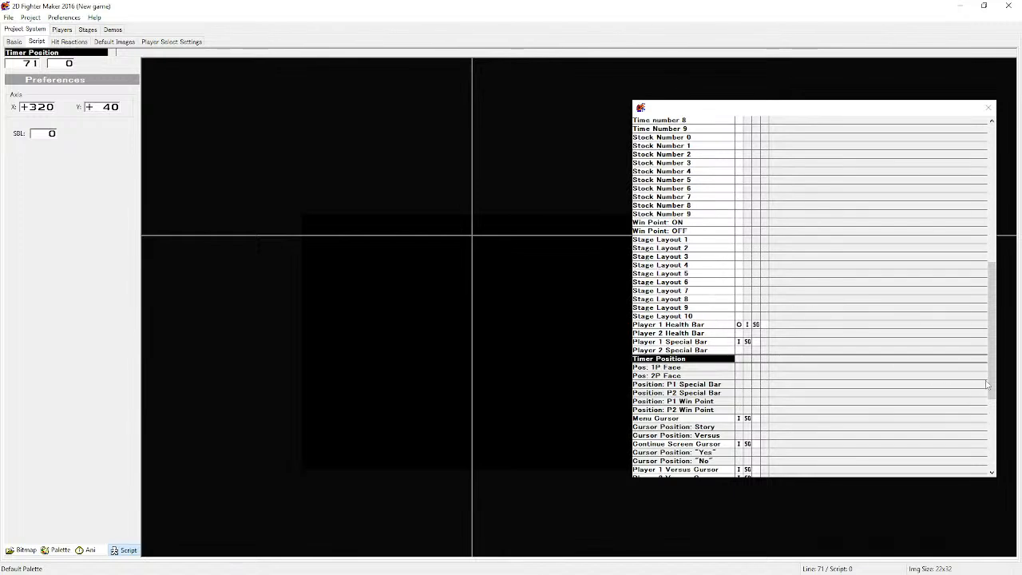
- Add a Move script after the image frame of Time Number 0 and set its target entry
left_click_drag(991, 385, 989, 348)
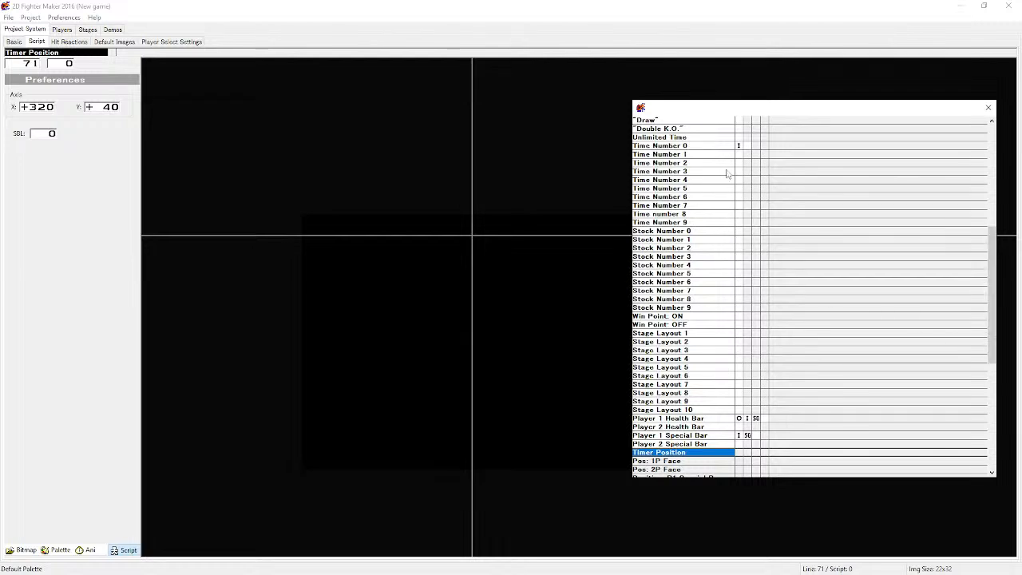
left_click(739, 146)
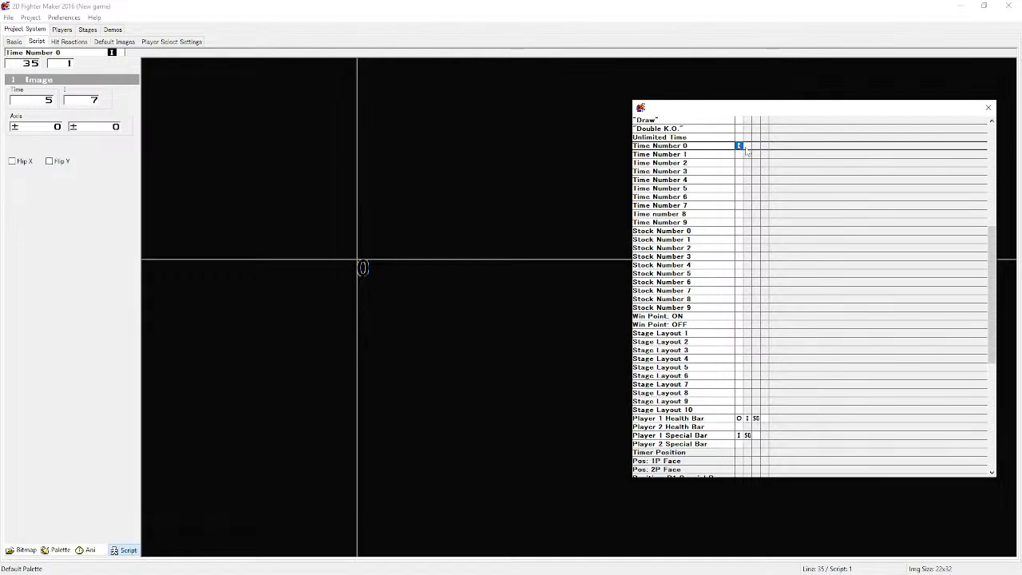
left_click(747, 146)
right_click(749, 147)
mouse_move(791, 152)
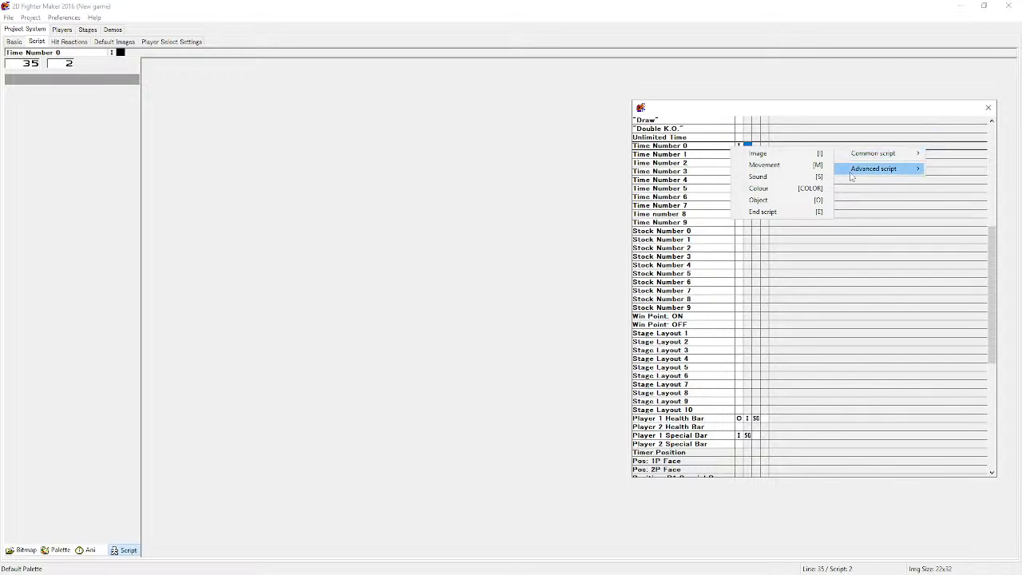
mouse_move(851, 171)
mouse_move(945, 172)
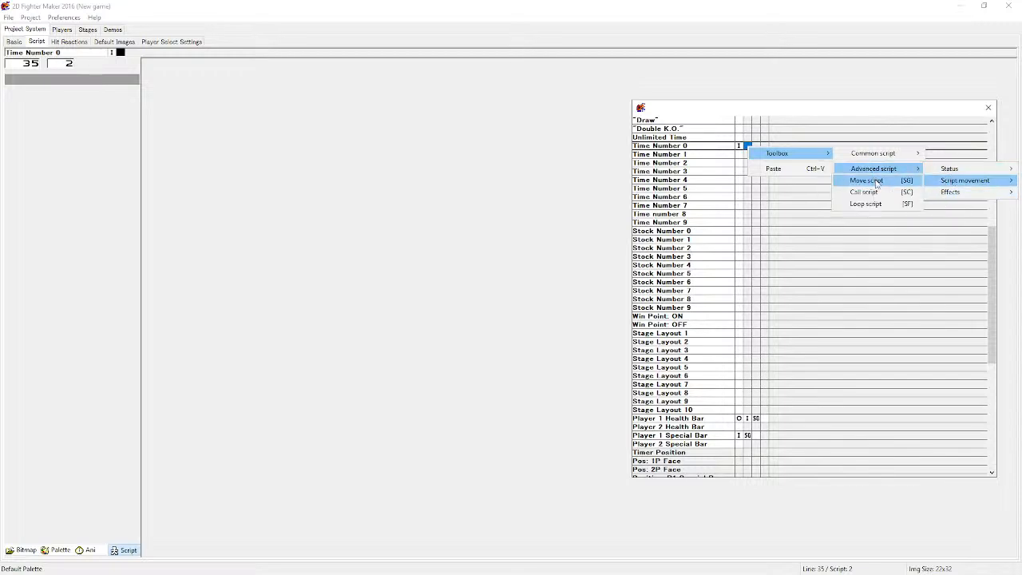
left_click(877, 184)
left_click(107, 106)
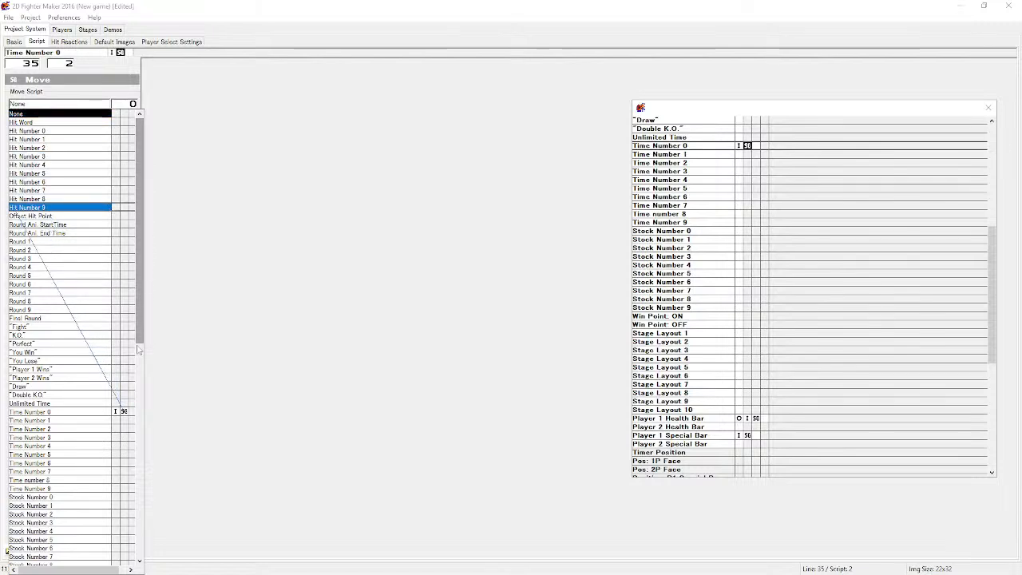
left_click(122, 398)
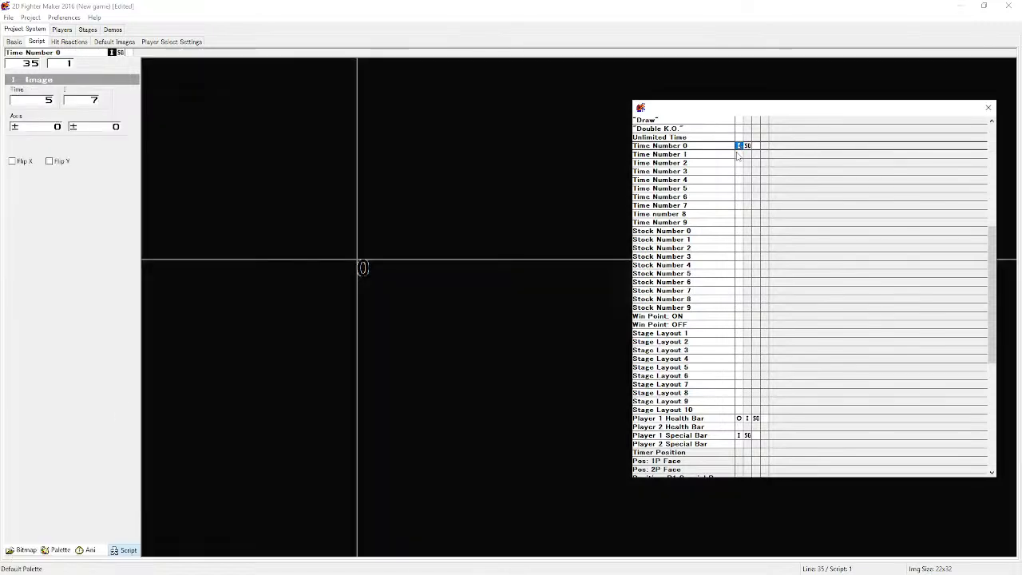
- Paste the copied image script into Time Number 1 through Time Number 9
left_click(739, 154)
key("ctrl+v")
left_click(740, 163)
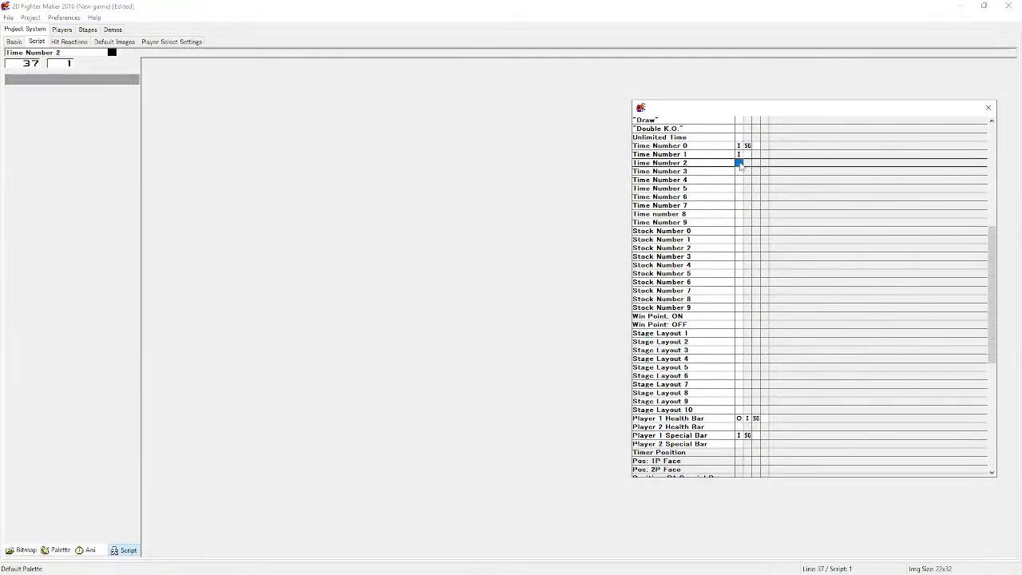
key("ctrl+v")
key("Down")
key("ctrl+v")
key("Down")
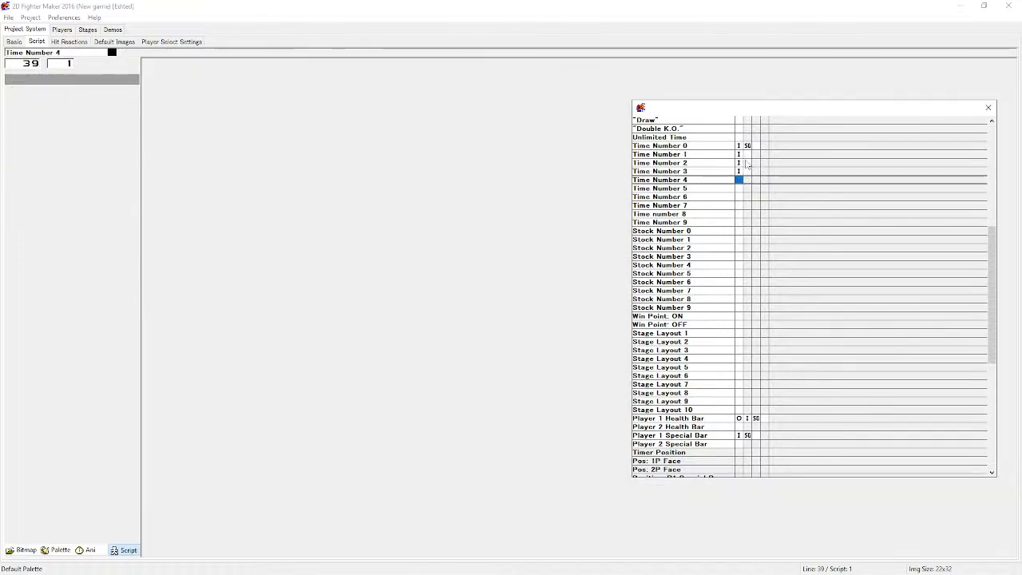
key("ctrl+v")
key("Down")
key("ctrl+v")
key("Down")
key("ctrl+v")
key("Down")
key("ctrl+v")
key("Down")
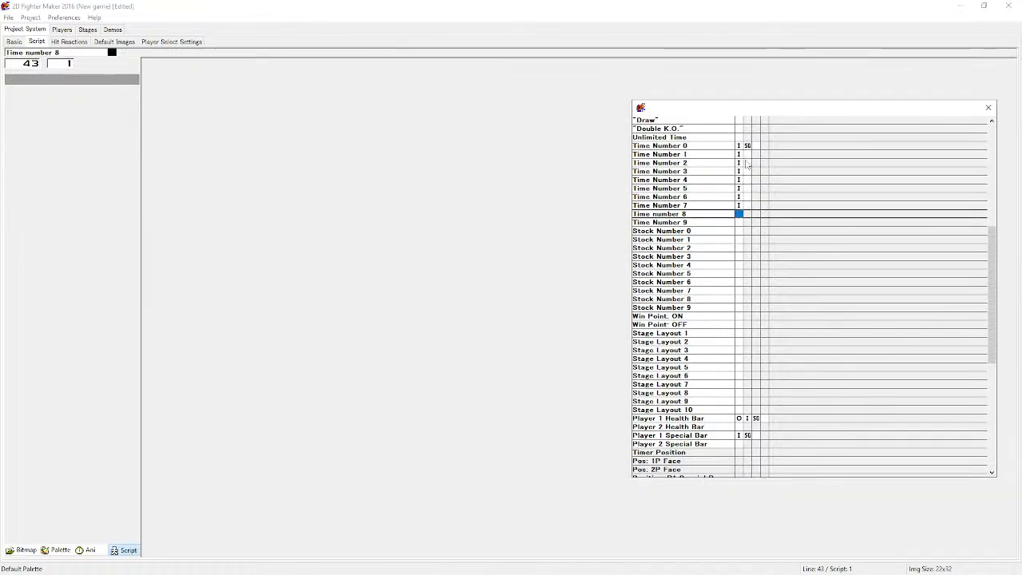
key("ctrl+v")
key("Down")
key("ctrl+v")
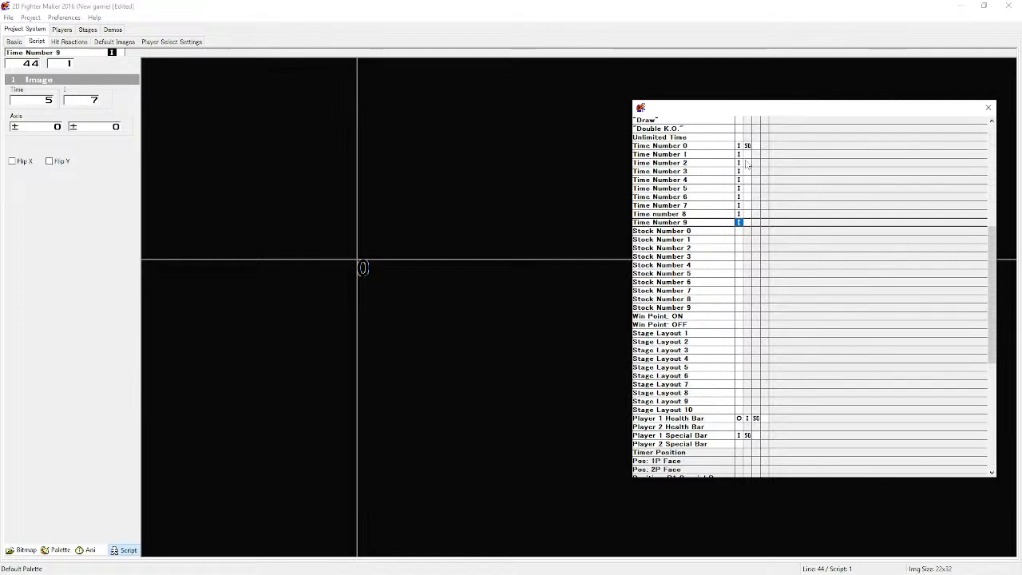
- Paste the copied image script into Stock Number 0 through Stock Number 9
key("Down")
key("ctrl+v")
key("Down")
key("ctrl+v")
key("Down")
key("ctrl+v")
key("Down")
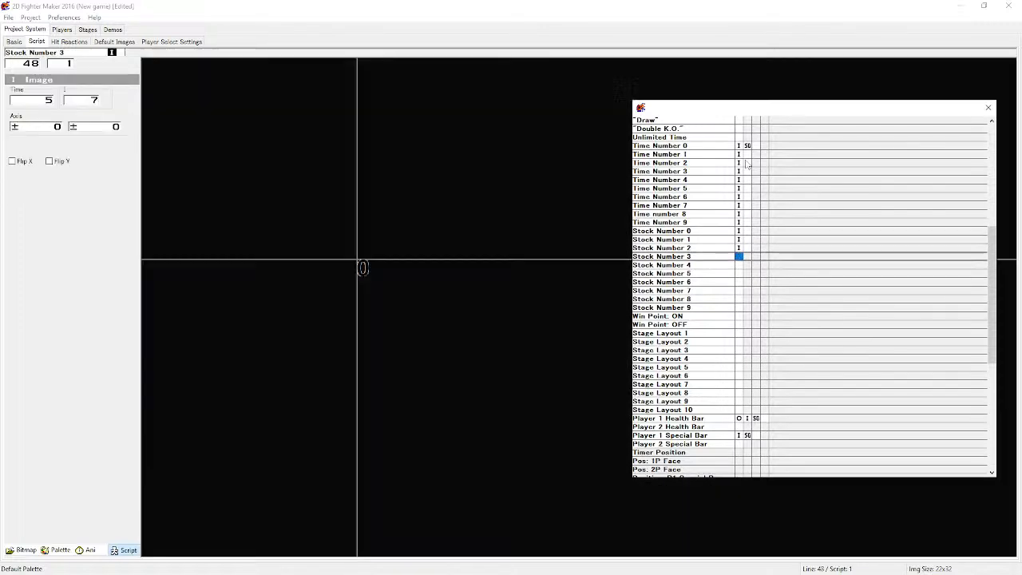
key("ctrl+v")
key("Down")
key("ctrl+v")
key("Down")
key("ctrl+v")
key("Down")
key("ctrl+v")
key("Down")
key("ctrl+v")
key("Down")
key("ctrl+v")
key("Down")
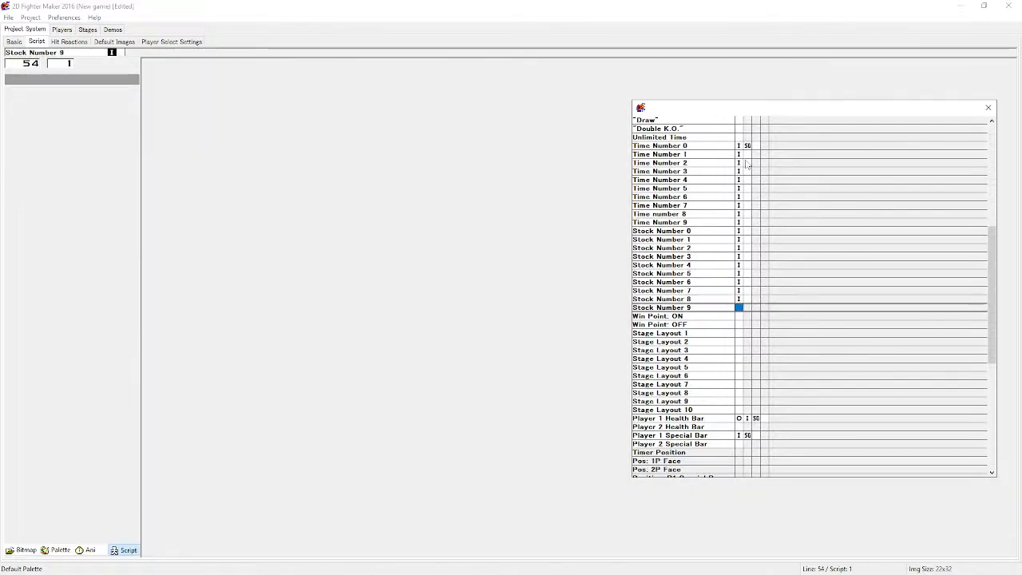
key("ctrl+v")
- Copy the Move script of Time Number 0 into Time Number 1 through Time Number 9
left_click(747, 145)
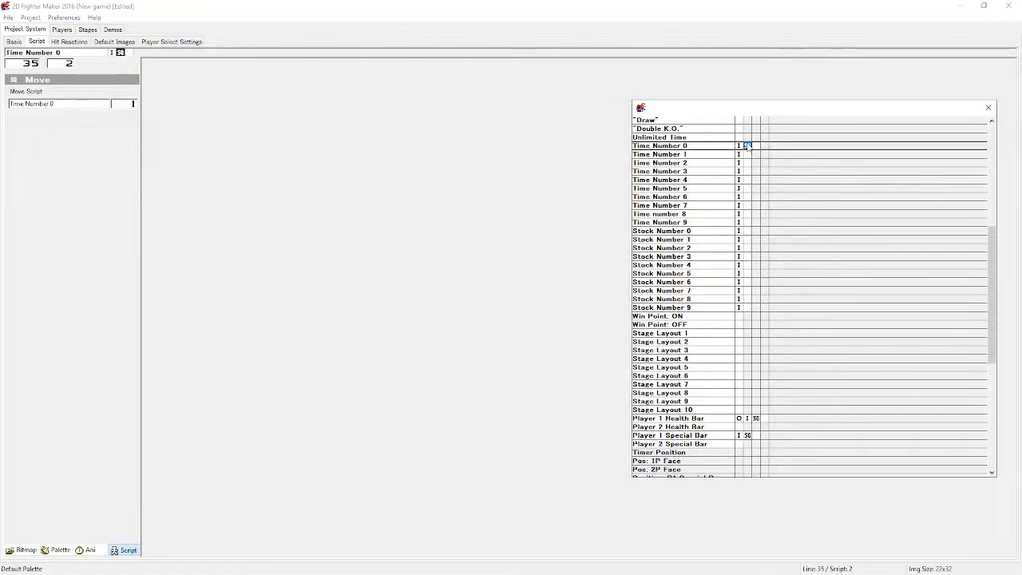
key("Down")
key("ctrl+v")
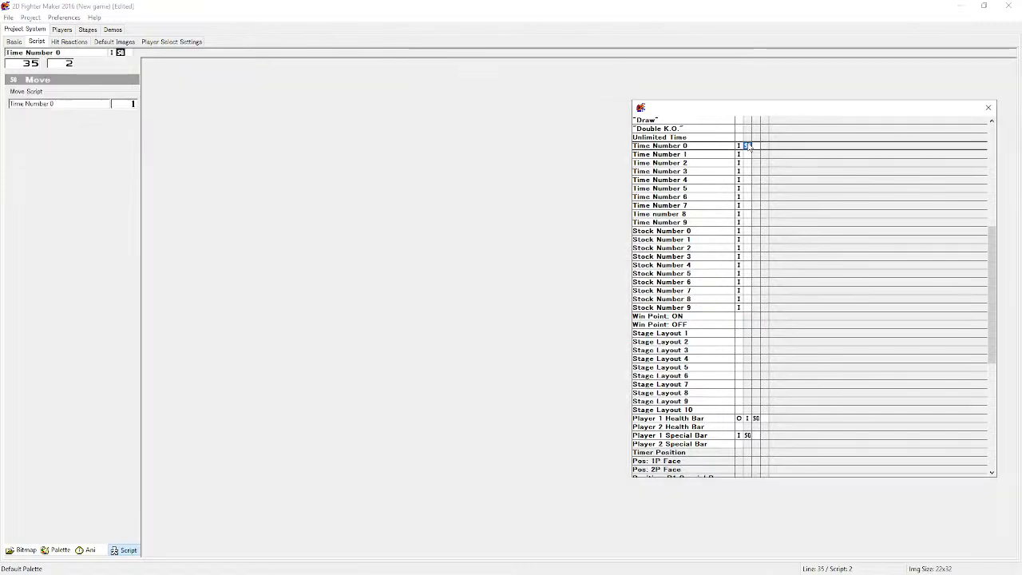
key("Down")
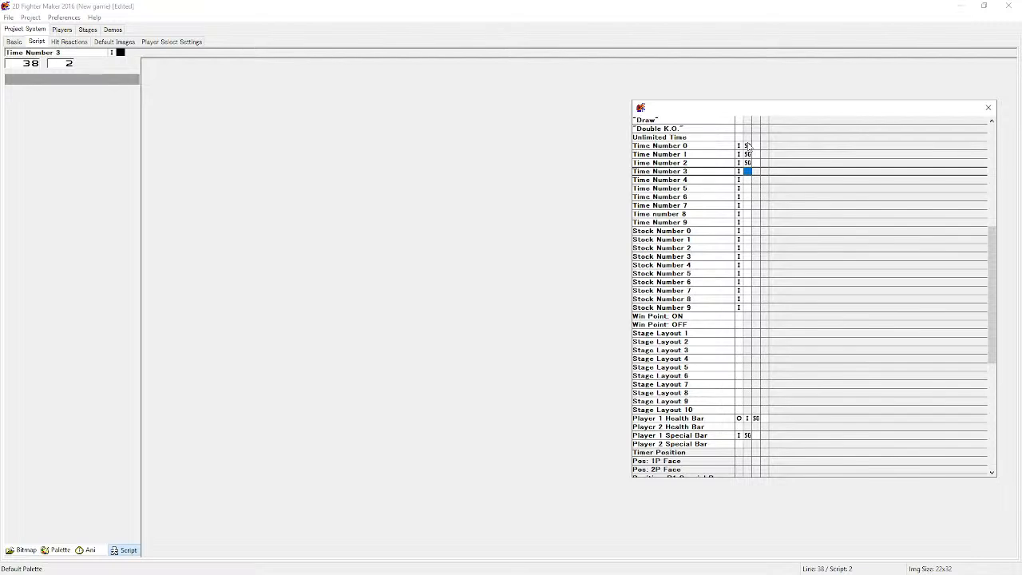
key("ctrl+v")
key("Down")
key("ctrl+v")
key("Down")
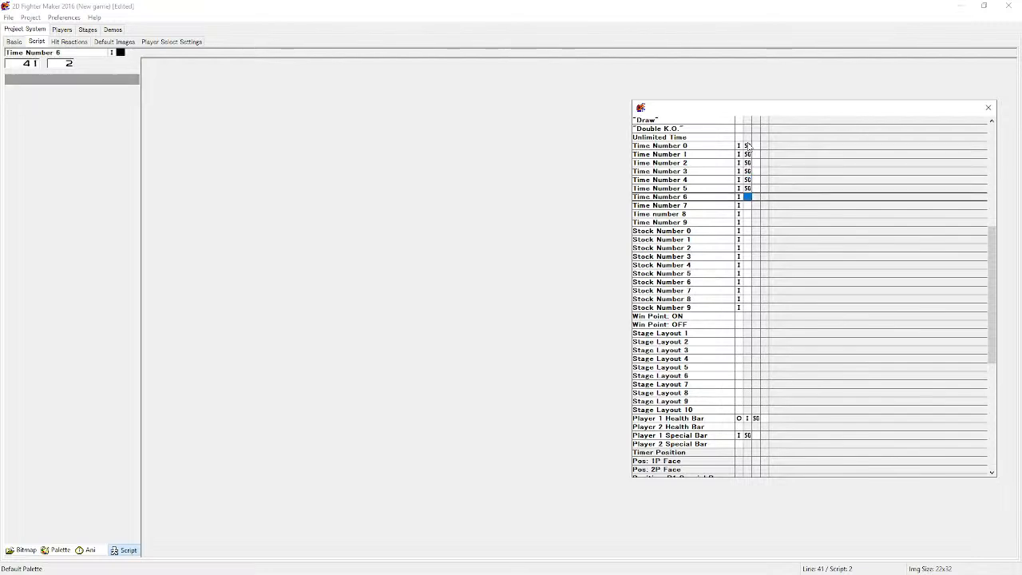
key("ctrl+v")
key("Down")
key("ctrl+v")
key("Down")
key("ctrl+v")
- Paste the Move script into Stock Number 0 through Stock Number 9
key("Down")
key("ctrl+v")
key("Down")
key("ctrl+v")
key("Down")
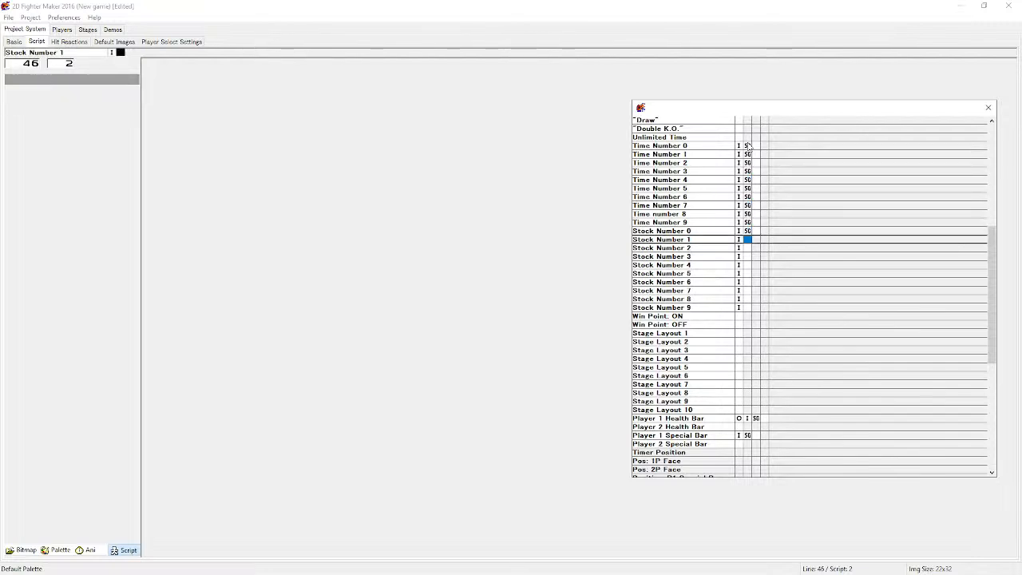
key("ctrl+v")
key("Down")
key("ctrl+v")
key("Down")
key("ctrl+v")
key("Down")
key("ctrl+v")
key("Down")
key("ctrl+v")
key("Down")
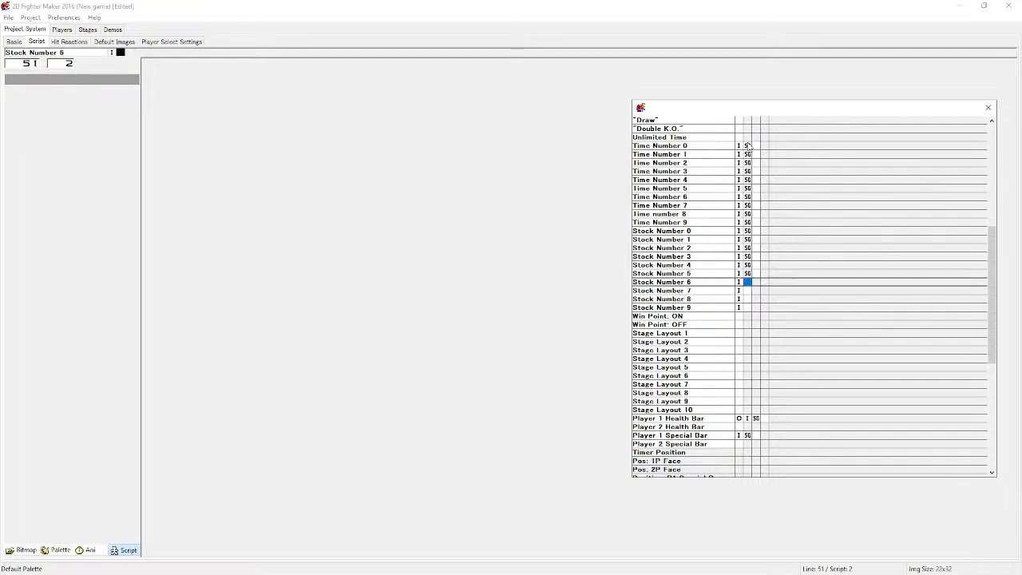
key("ctrl+v")
key("Down")
key("ctrl+v")
key("Down")
key("ctrl+v")
key("Down")
key("ctrl+v")
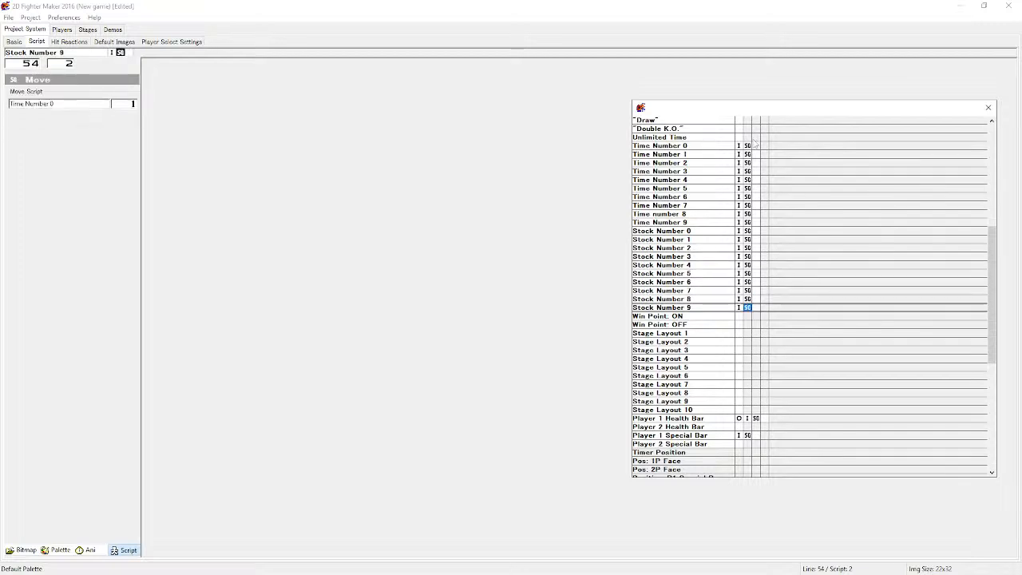
- Launch a debug test fight to check the timer digits, move the fighters, then close it
left_click(31, 18)
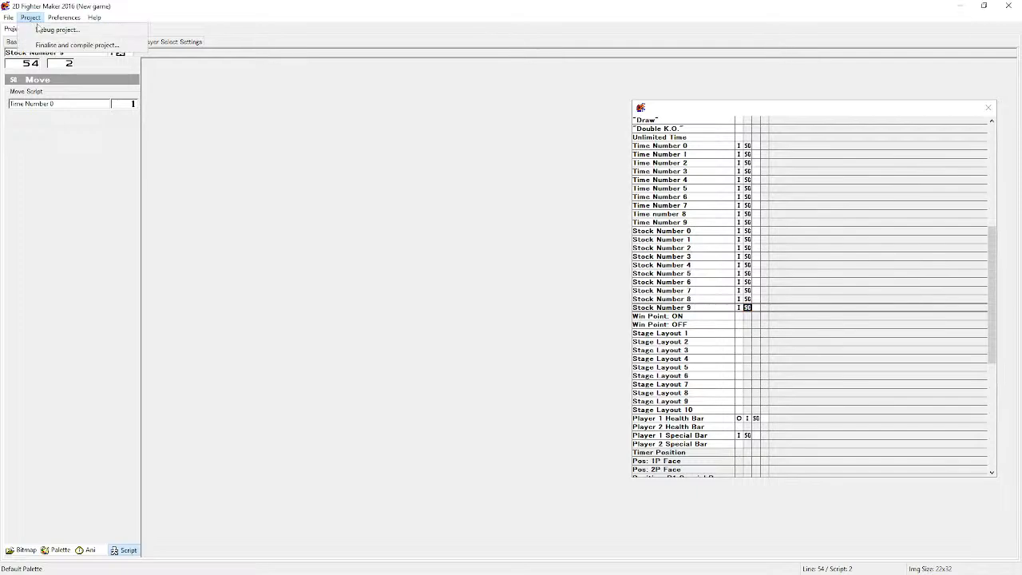
left_click(38, 30)
left_click(135, 259)
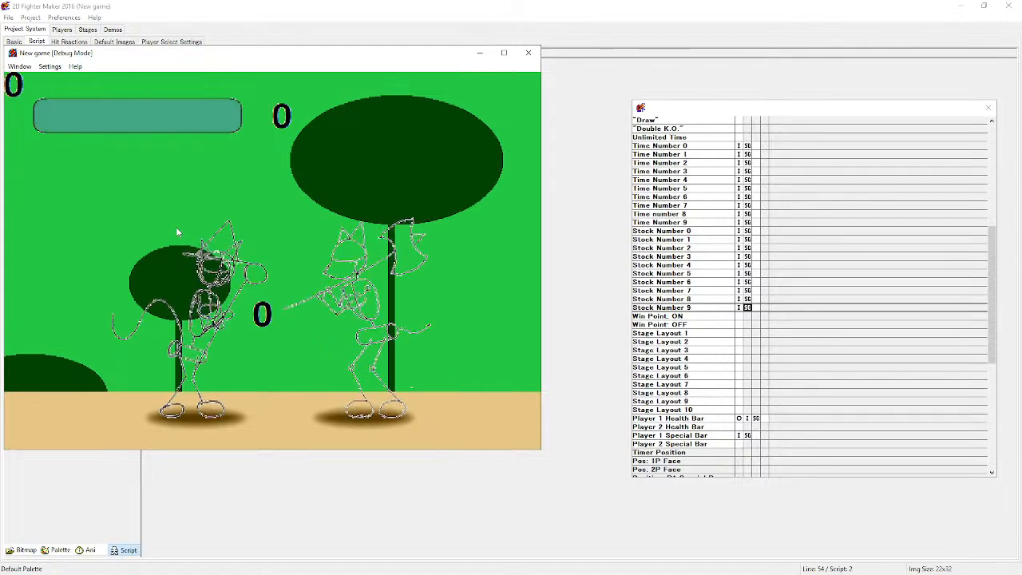
key("F1")
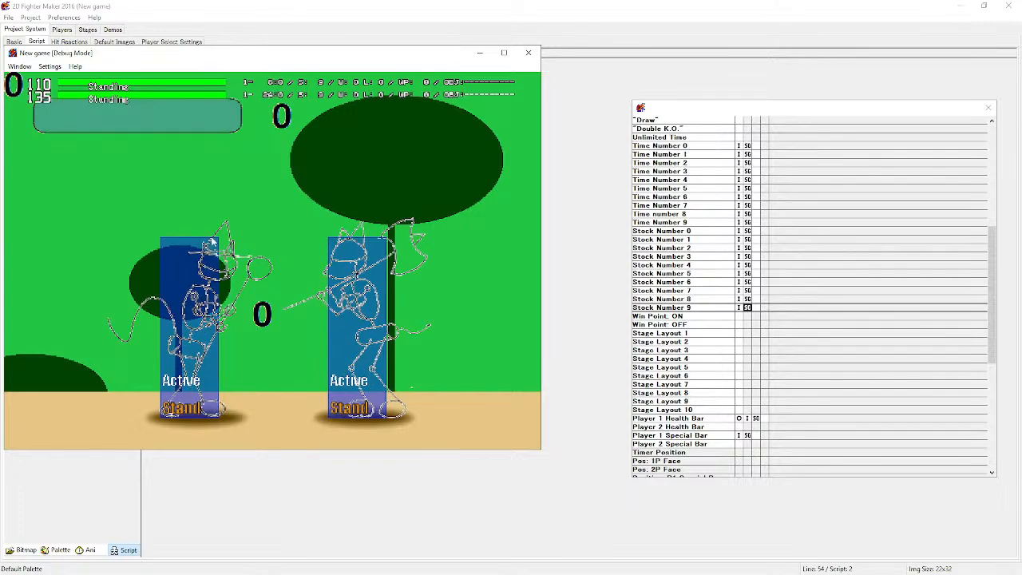
key("F1")
key("Left")
key("Right")
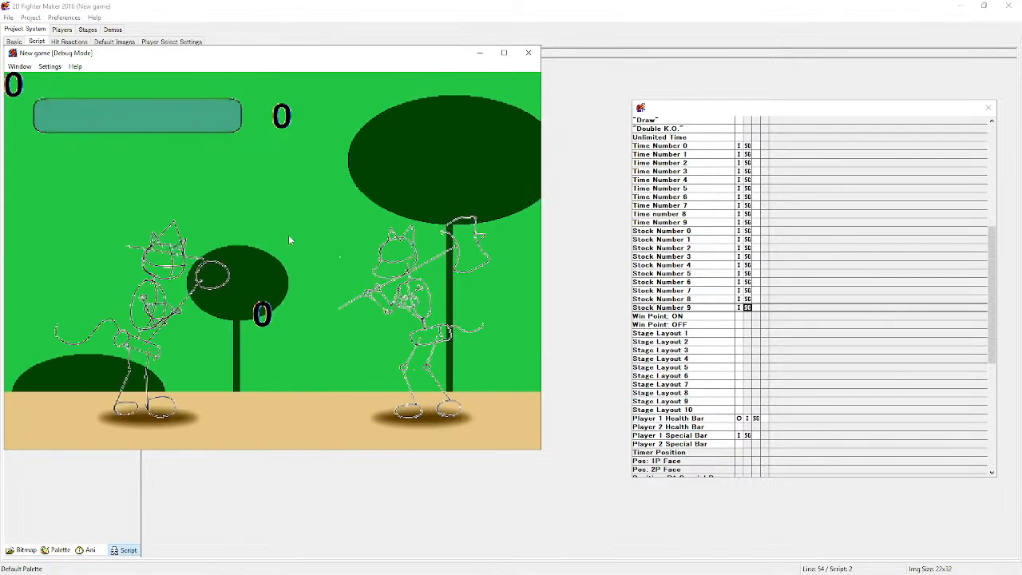
key("Left")
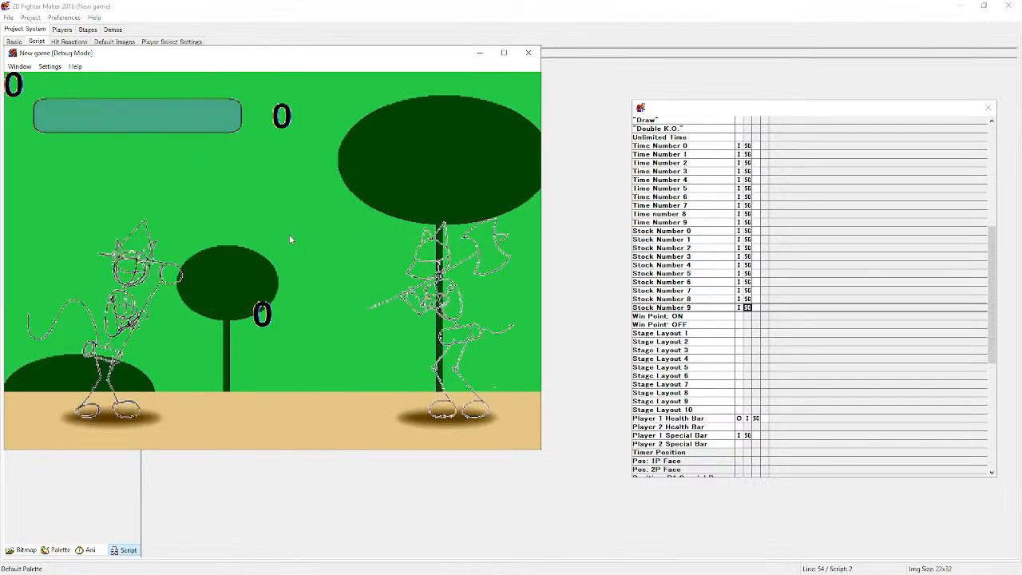
left_click(529, 54)
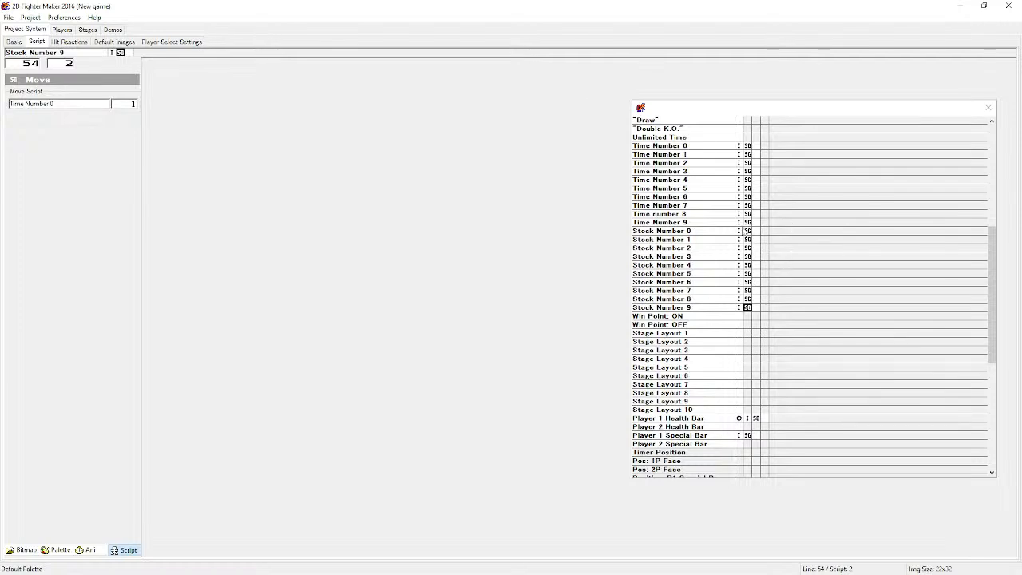
- Delete the image and Move scripts from Stock Number 0 through Stock Number 9
left_click(742, 234)
key("Delete")
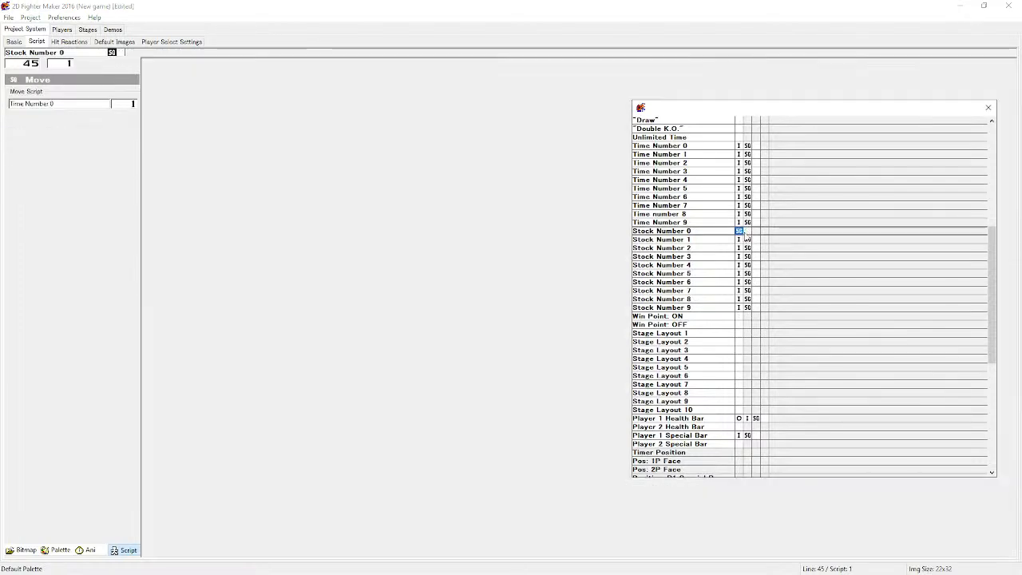
key("Down")
key("Up")
key("Delete")
key("Down")
key("Delete")
key("Delete")
key("Down")
key("Delete")
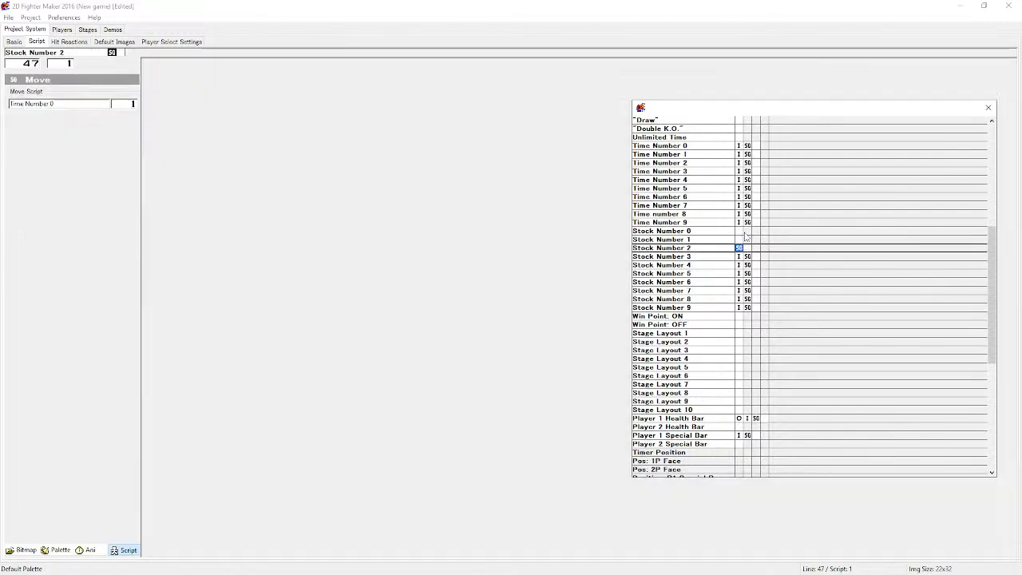
key("Delete")
key("Down")
key("Delete")
key("Delete")
key("Down")
key("Delete")
key("Delete")
key("Down")
key("Delete")
key("Delete")
key("Down")
key("Delete")
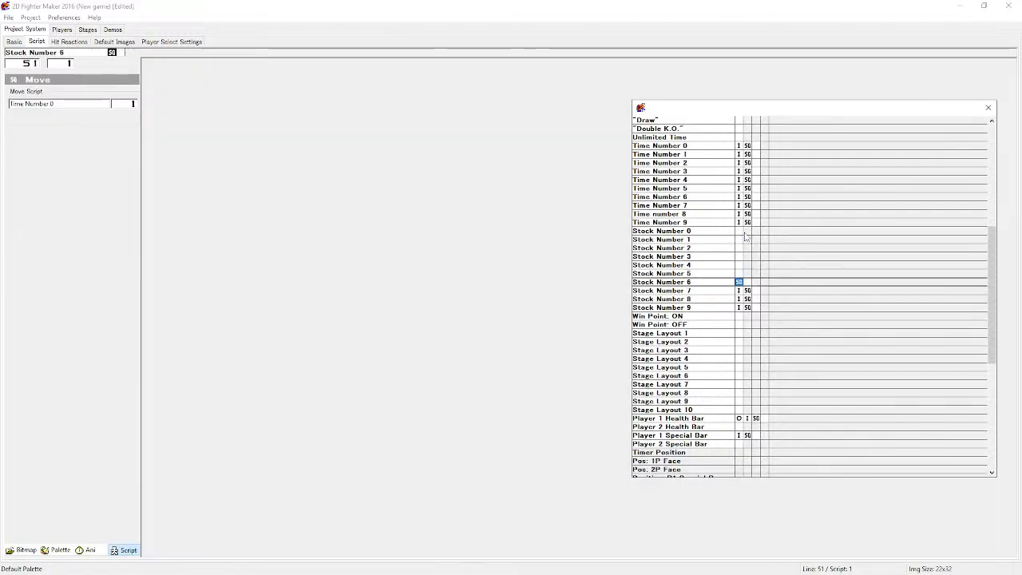
key("Delete")
key("Down")
key("Delete")
key("Delete")
key("Down")
key("Delete")
key("Delete")
key("Down")
key("Delete")
key("Delete")
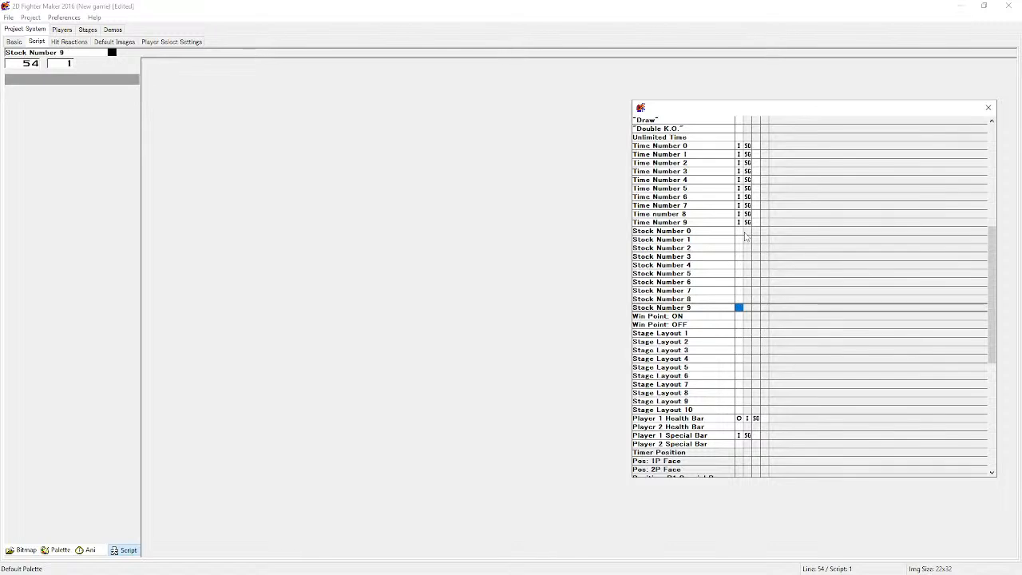
- Run another debug test fight with the default settings to check the timer, then close it
left_click(740, 214)
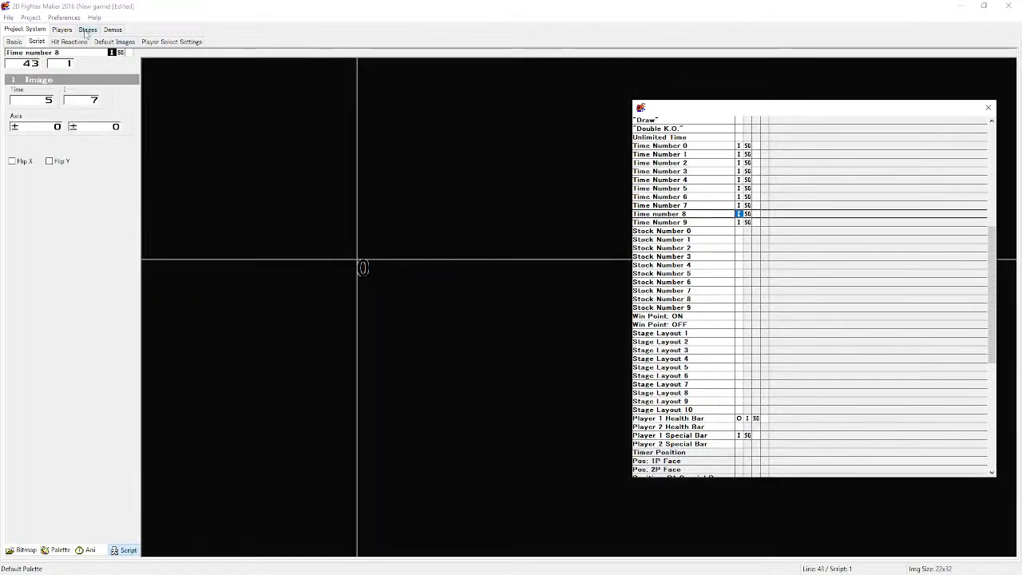
left_click(30, 17)
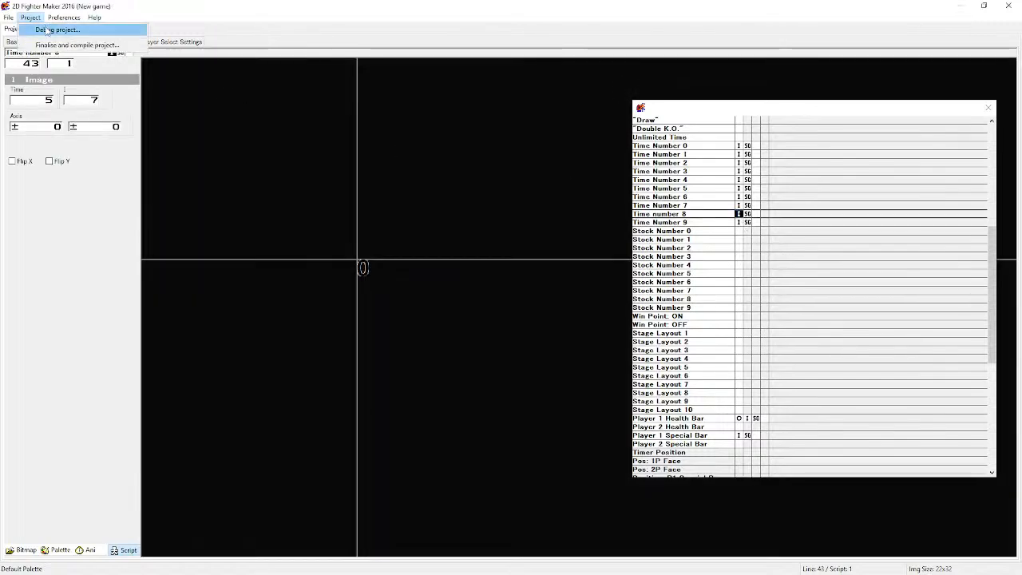
left_click(44, 29)
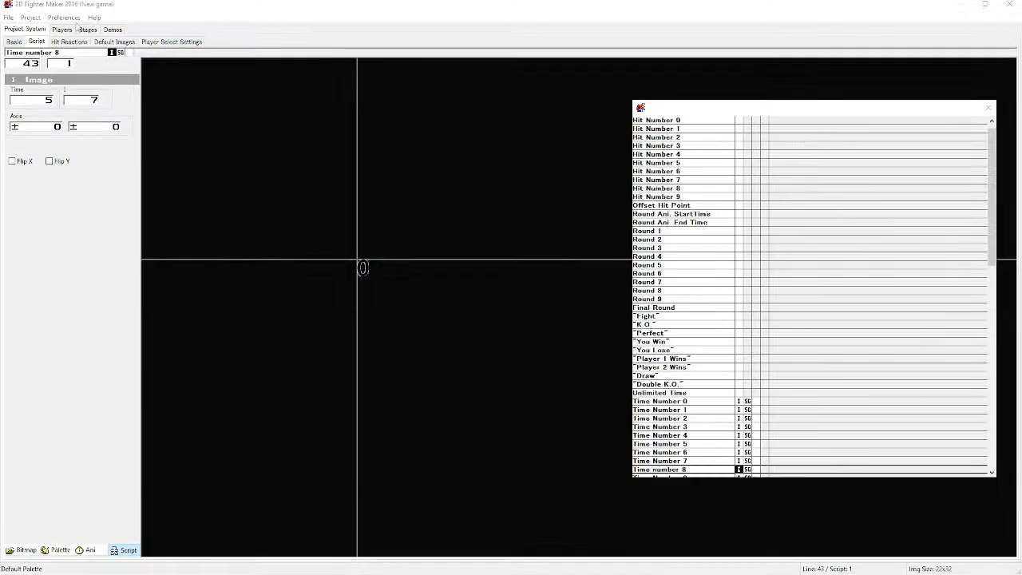
left_click(30, 17)
left_click(48, 30)
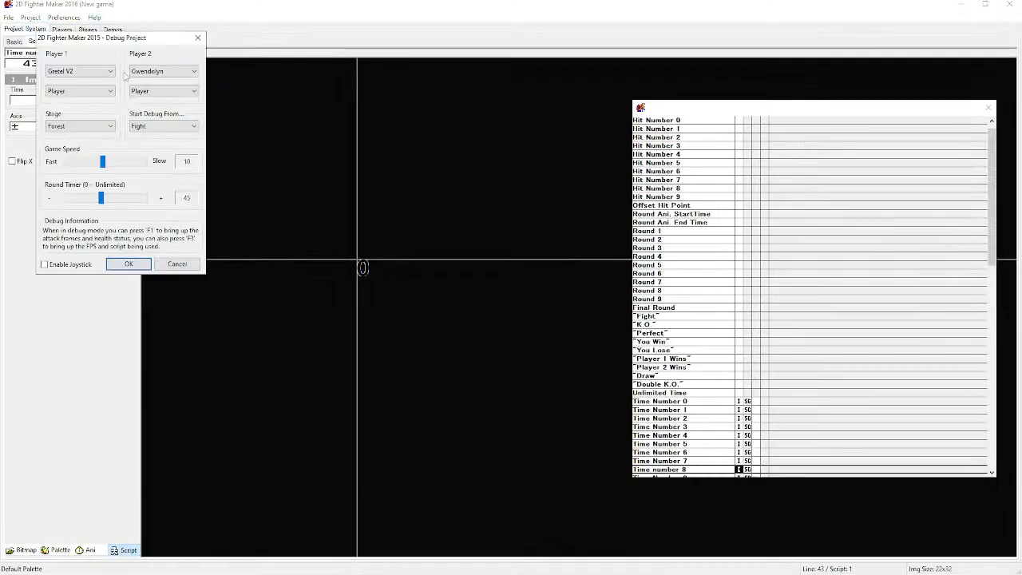
left_click(128, 264)
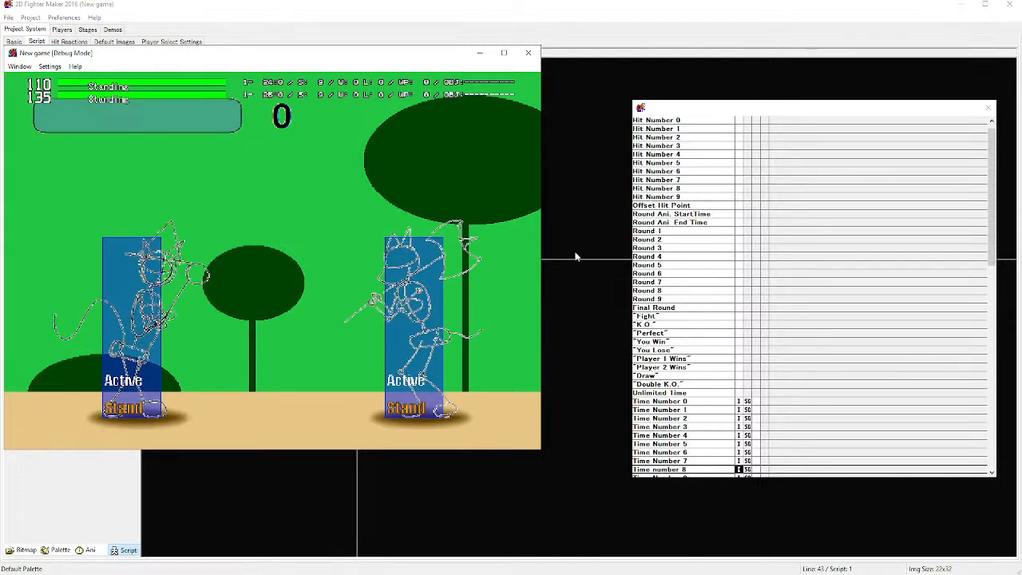
left_click(529, 54)
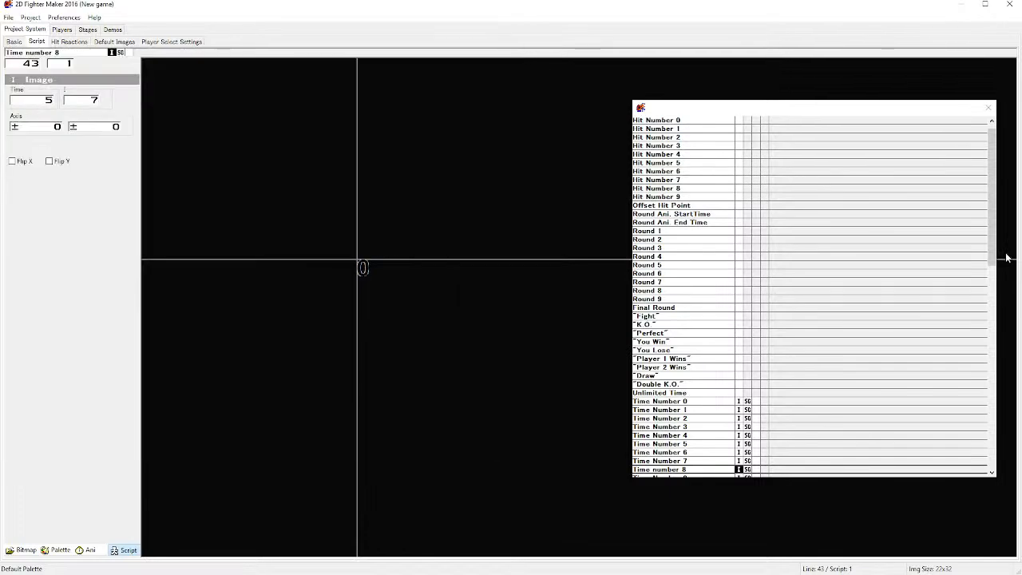
- Scroll the script list and select the image frame of Time Number 1
left_click_drag(992, 257, 993, 304)
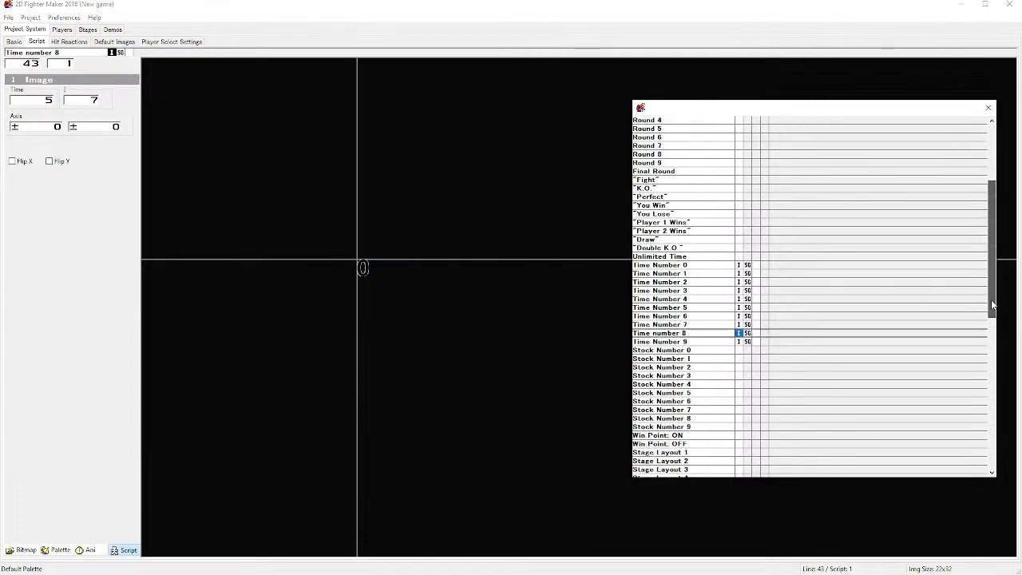
left_click(738, 276)
left_click(739, 274)
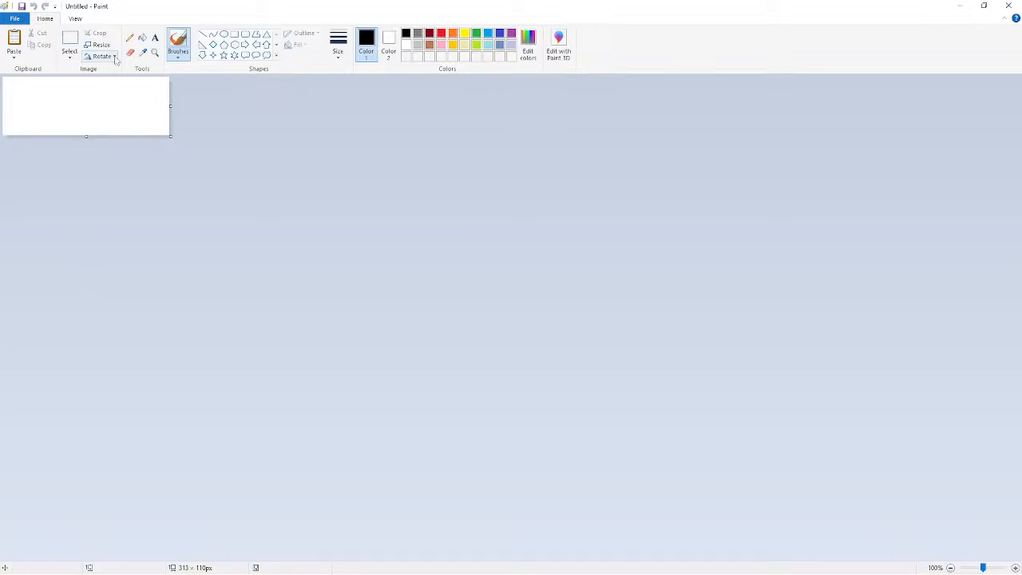
- In Paint, write the digit 1 on the canvas with the Text tool and zoom in
left_click(155, 37)
left_click(18, 97)
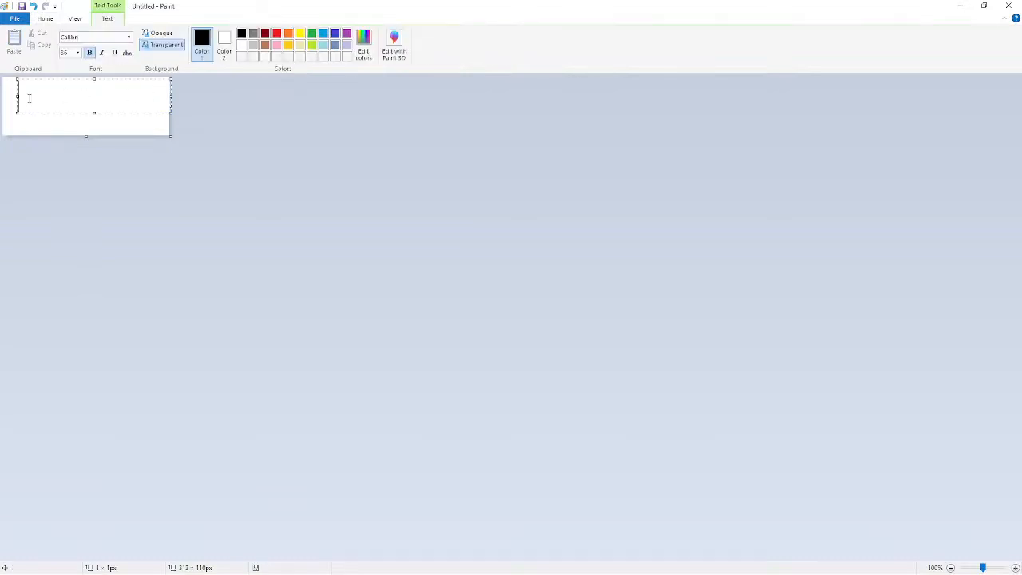
type("1")
left_click(59, 126)
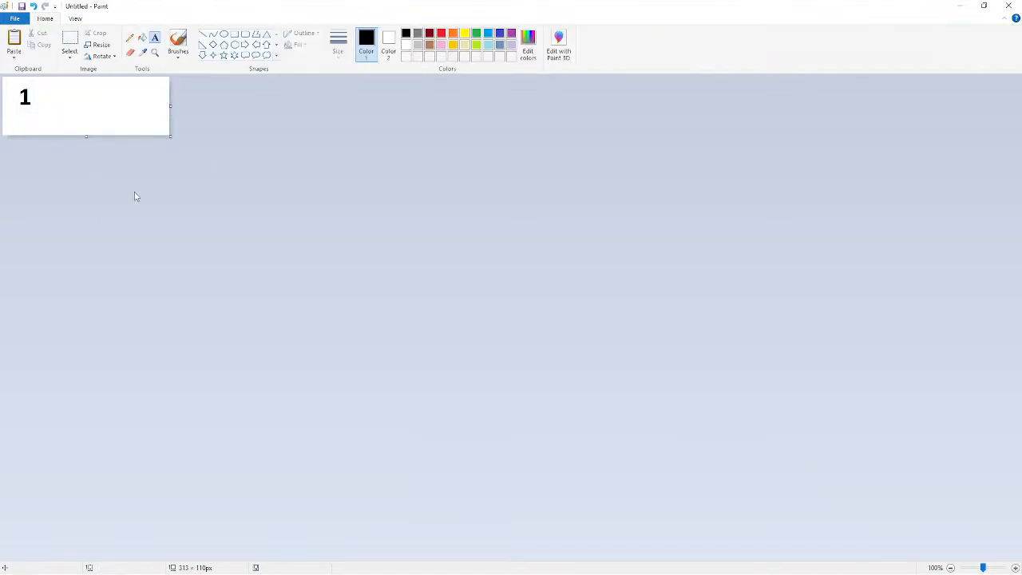
scroll(140, 204, "up", 1, "ctrl")
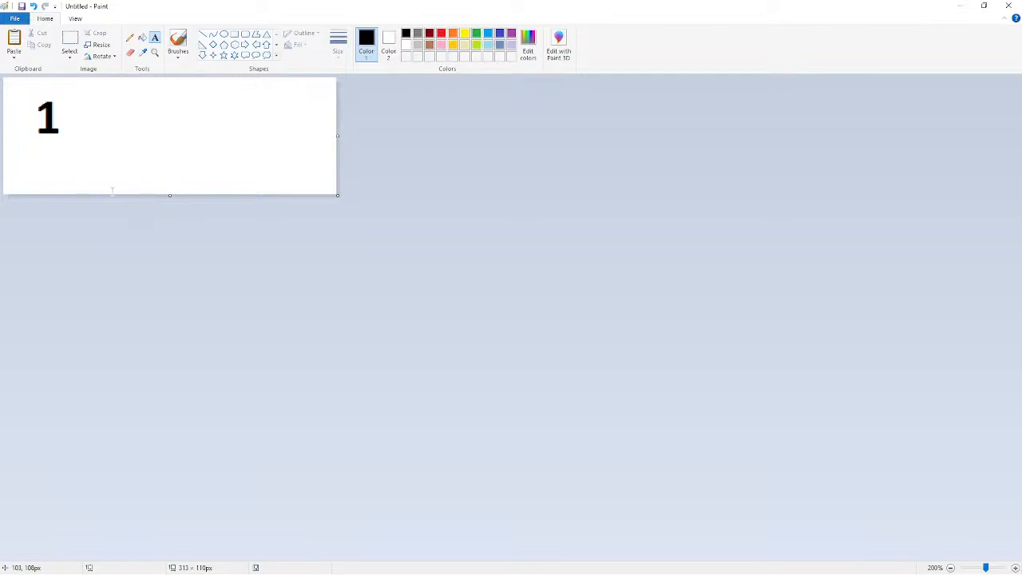
- Save the image as 1 in the System Assets folder as a 256 Color Bitmap, accepting the colour-quality warning
key("ctrl+s")
left_click(467, 420)
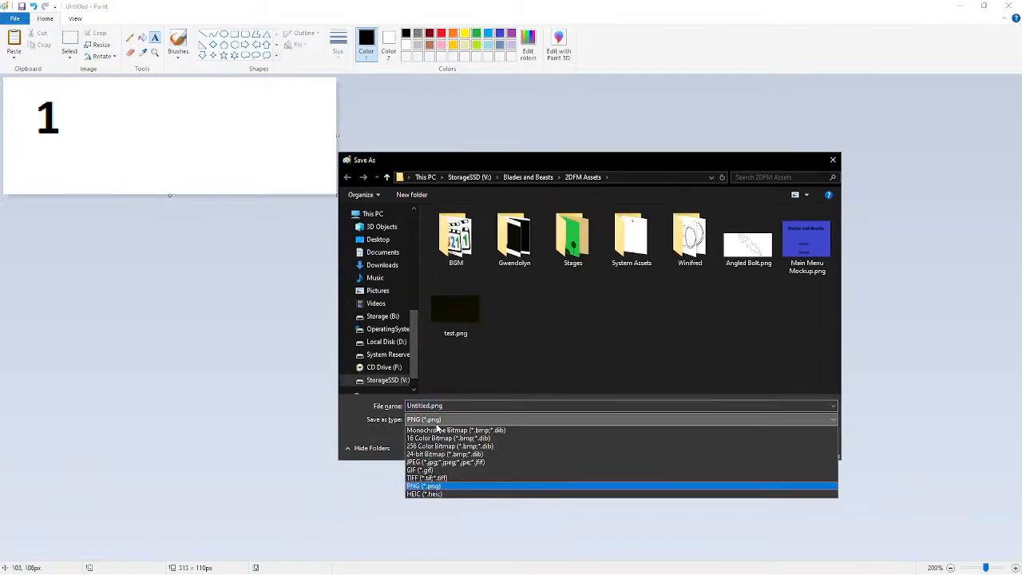
left_click(427, 446)
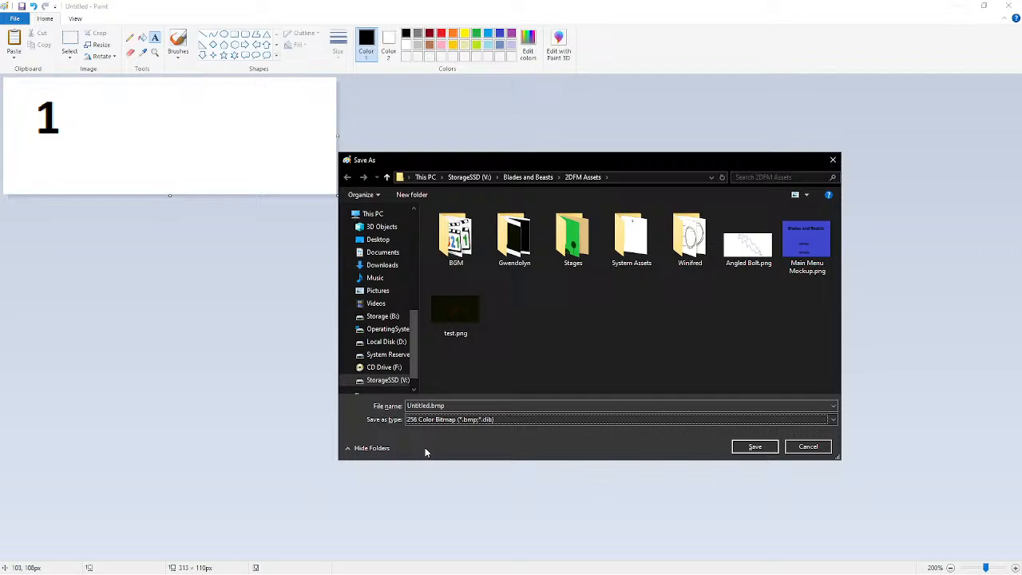
double_click(453, 407)
type("1")
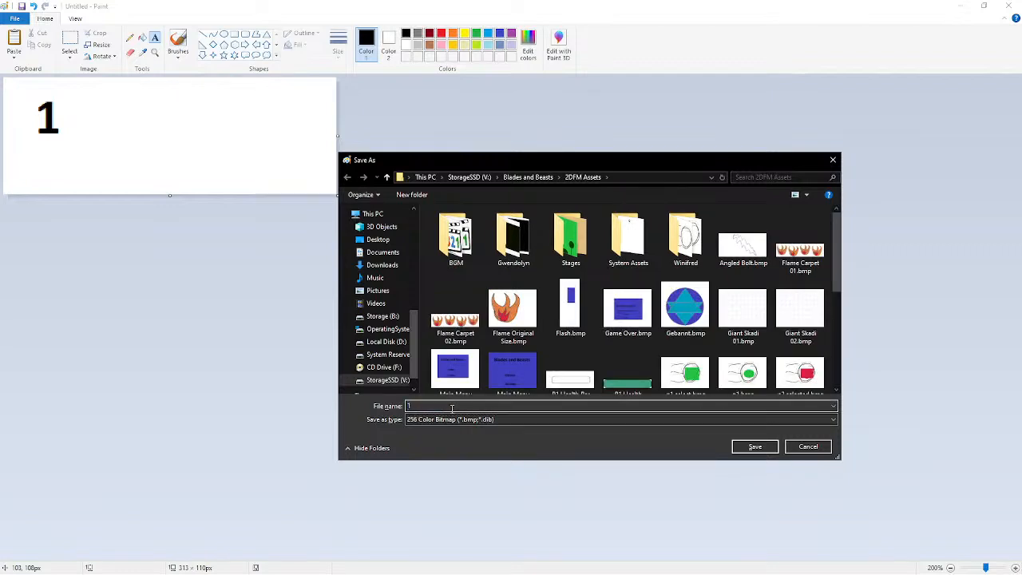
double_click(629, 240)
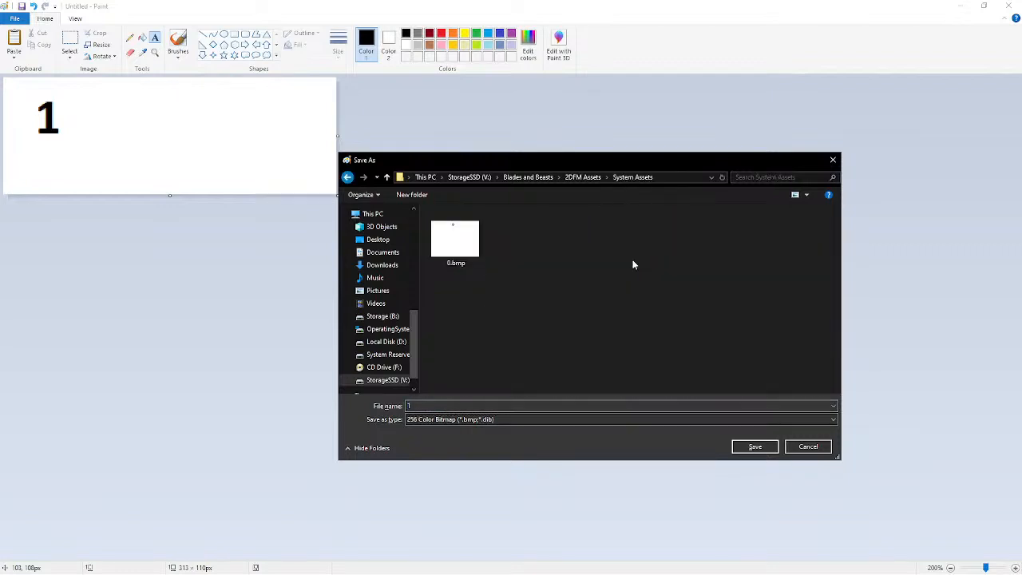
left_click(470, 410)
key("Return")
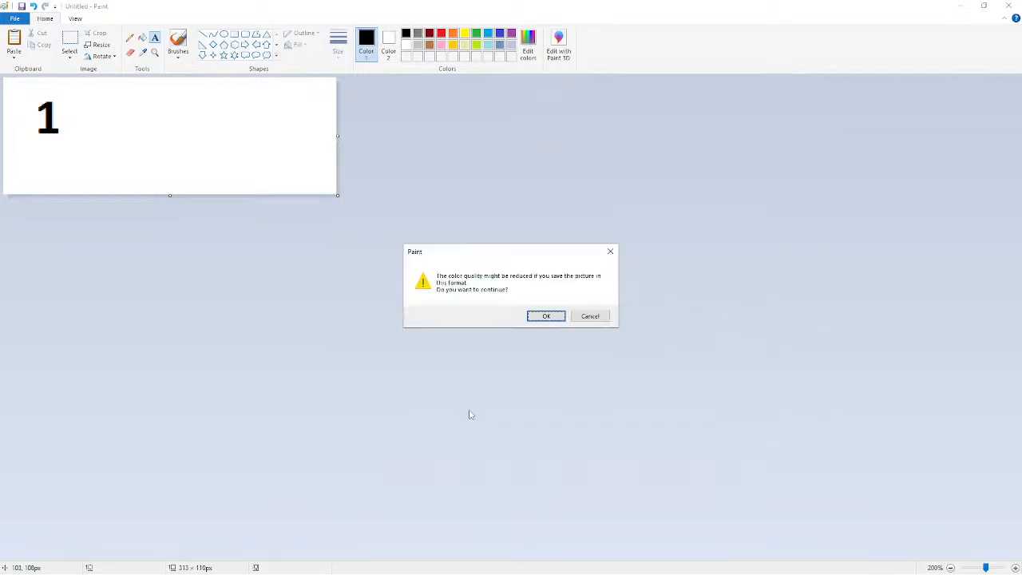
left_click(548, 316)
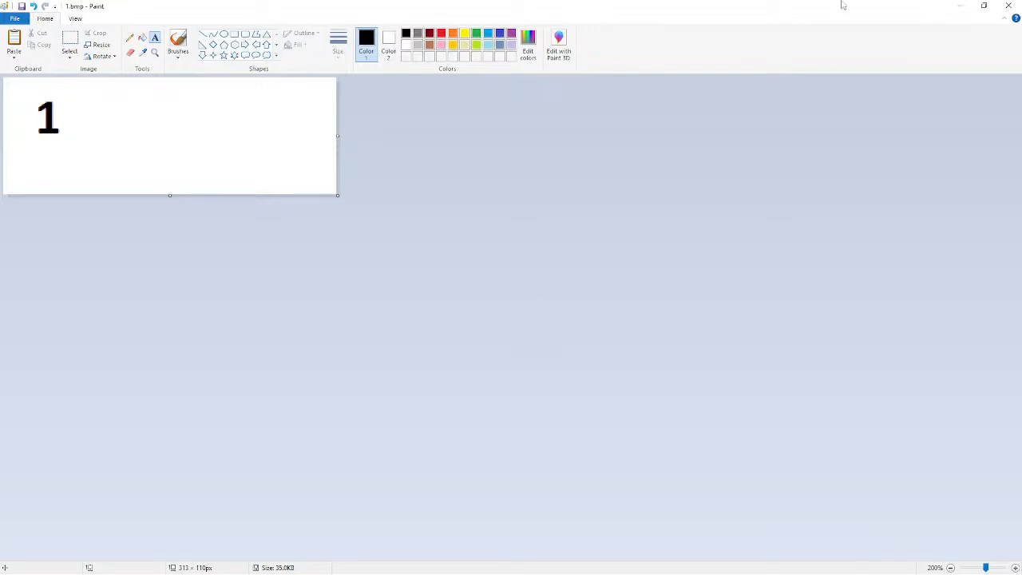
- Load 1.bmp from System Assets into Time Number 1's image frame, cropping around the digit 1
left_click(1009, 6)
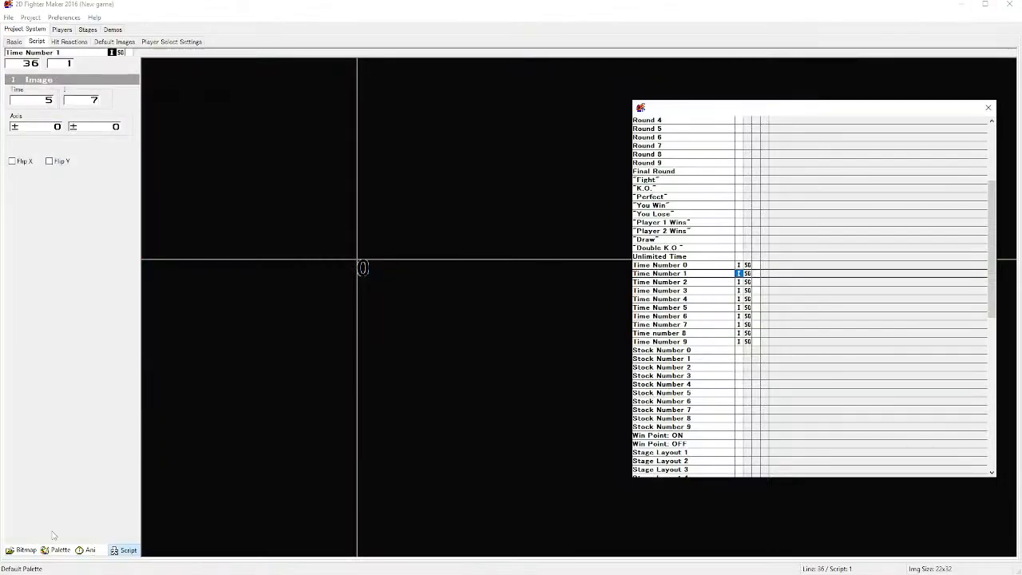
left_click(32, 550)
left_click(494, 97)
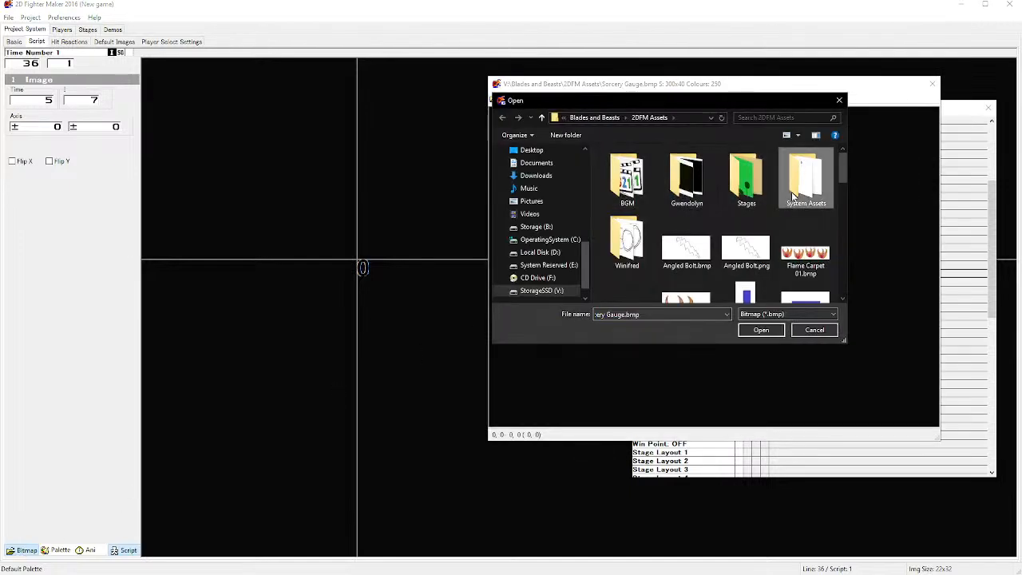
double_click(806, 177)
double_click(687, 180)
left_click_drag(607, 221, 671, 273)
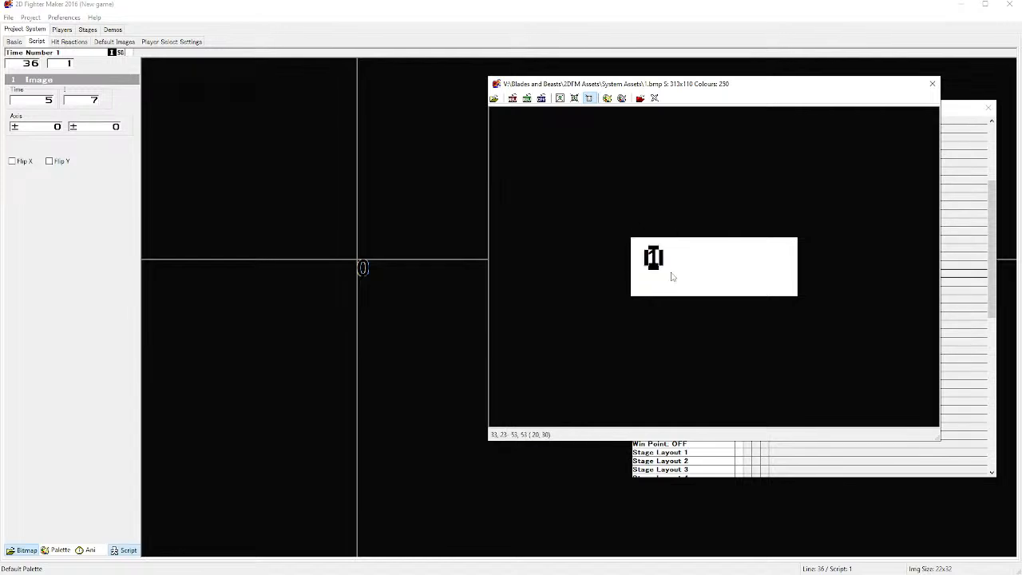
left_click(513, 98)
left_click(932, 83)
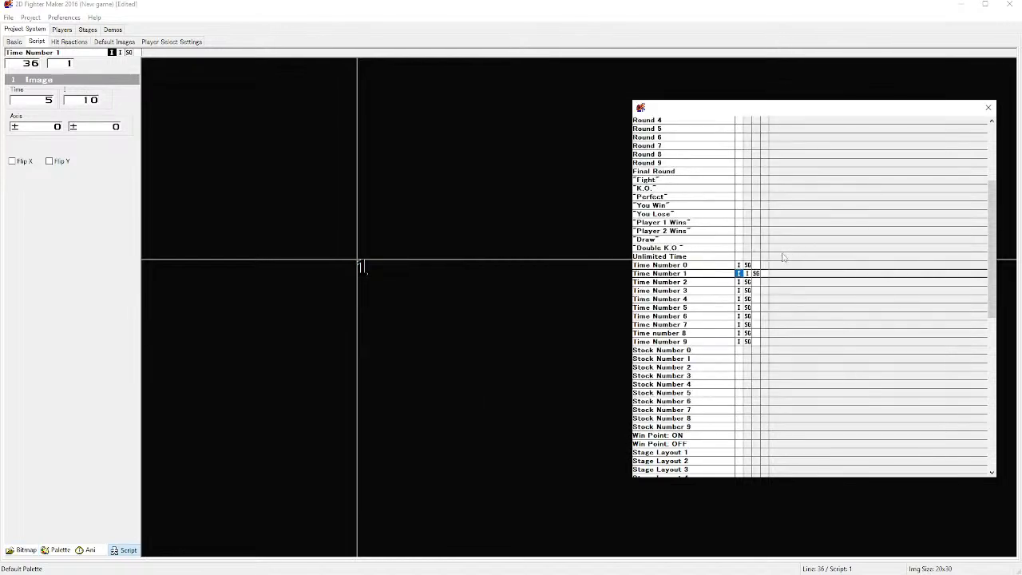
- Retarget Time Number 1's Move script to Time Number 1
key("Right")
key("Delete")
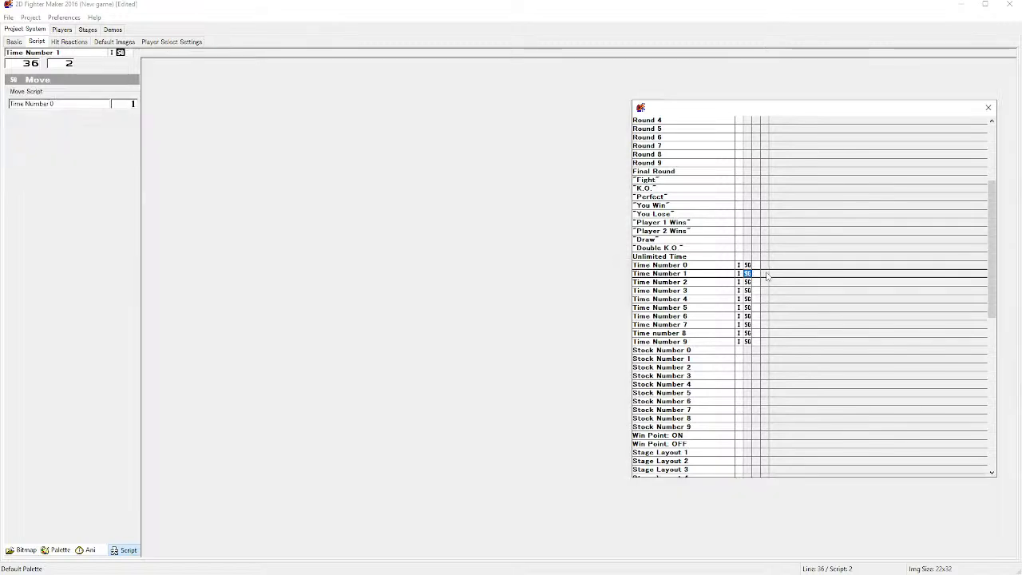
key("Left")
key("Right")
left_click(94, 103)
left_click(87, 124)
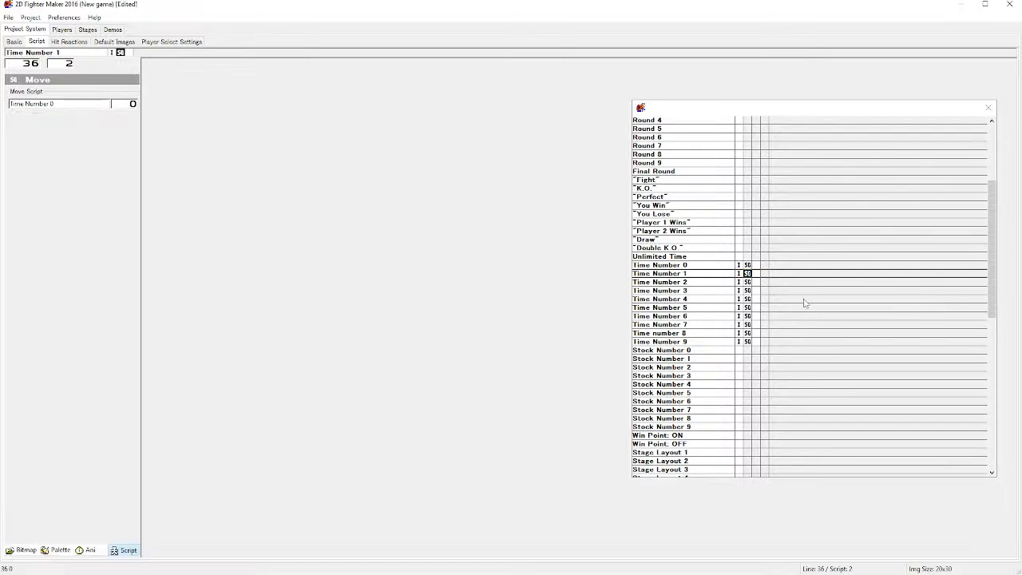
- Compare the Time Number 0 and Time Number 1 scripts and set Time Number 1's Move script value to 1
left_click(740, 275)
key("Right")
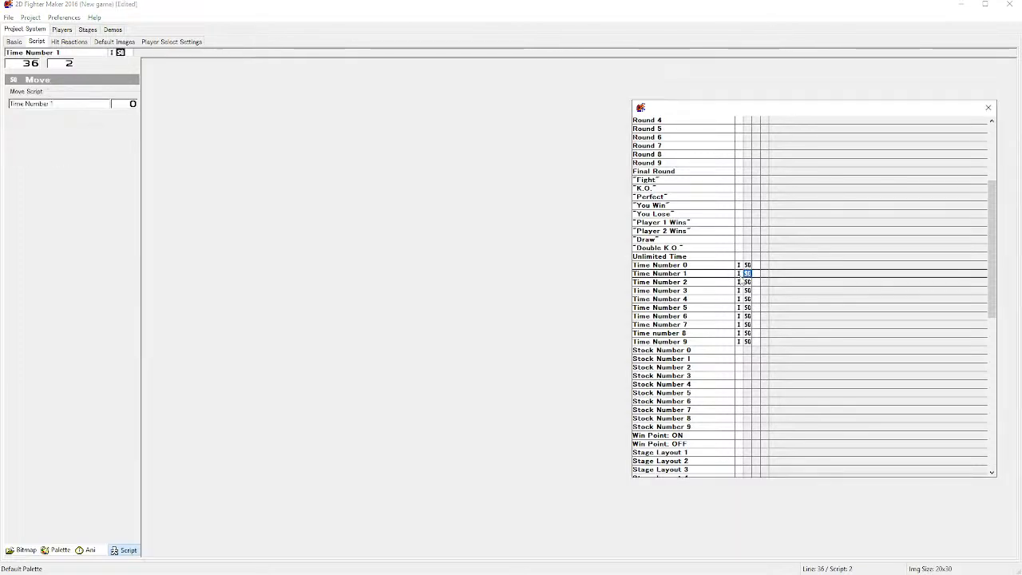
key("Up")
key("Left")
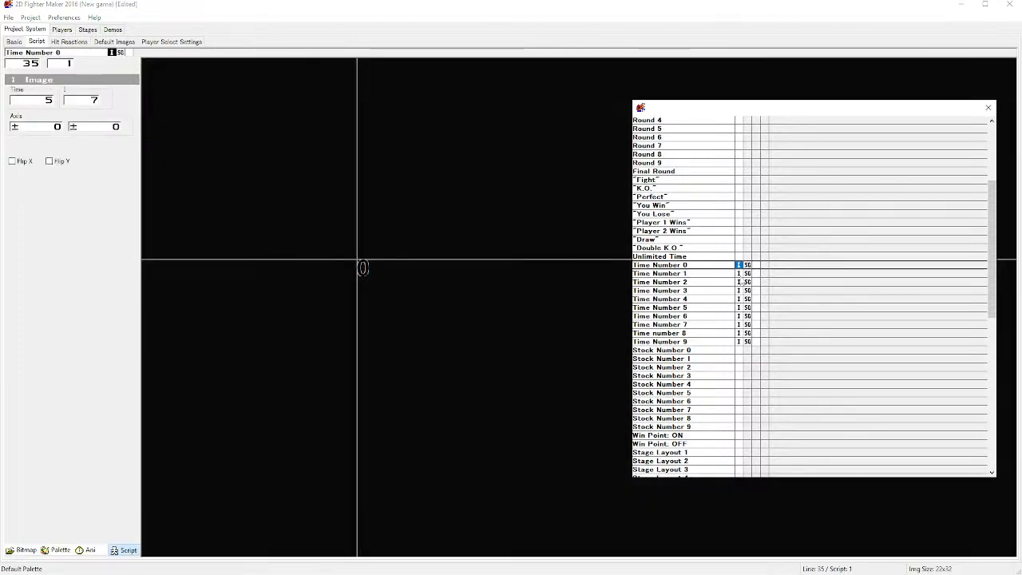
key("Right")
key("Down")
key("Left")
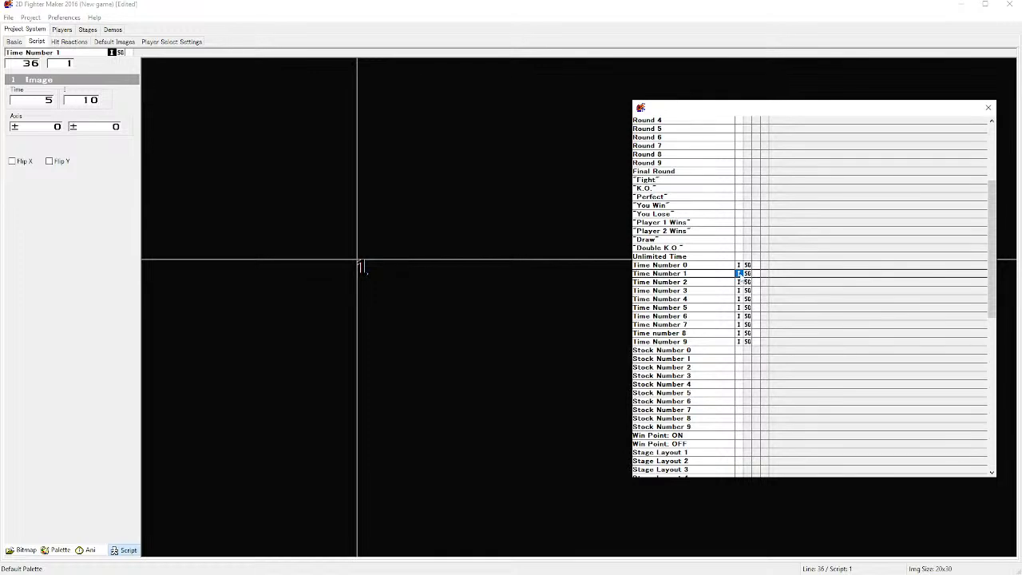
key("Right")
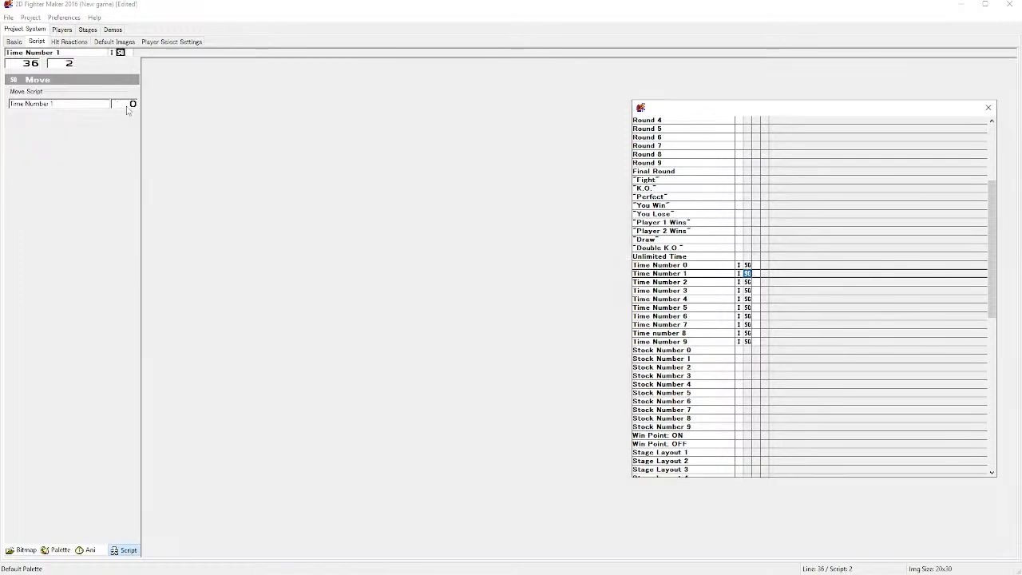
left_click(132, 105)
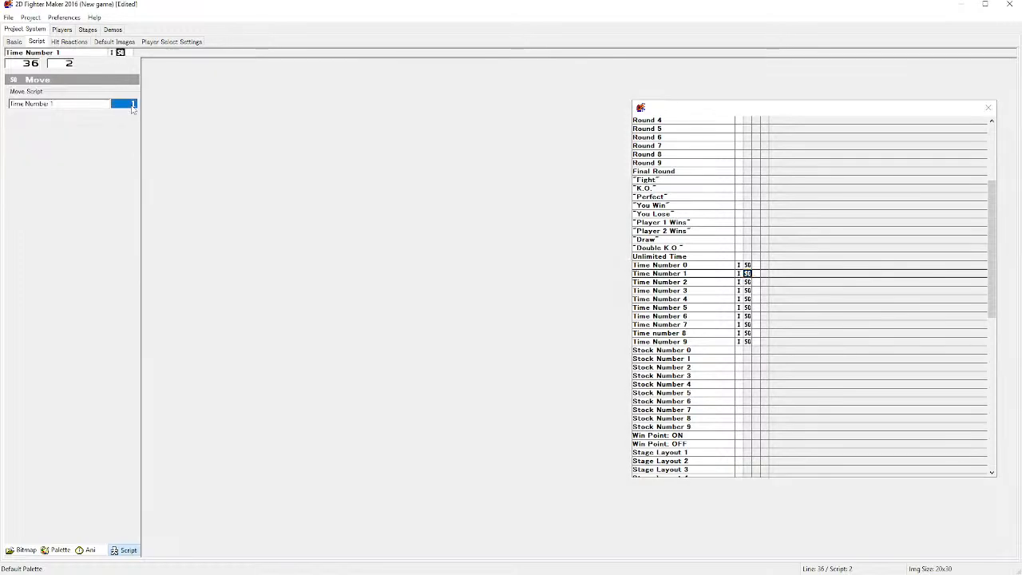
- Select the image frame of Time Number 2
left_click(740, 282)
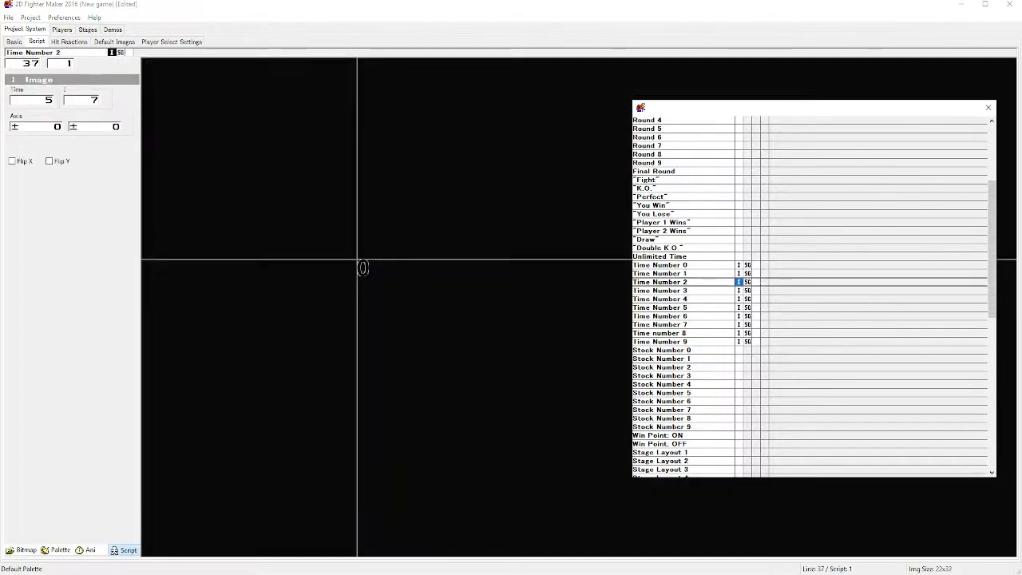
left_click(83, 101)
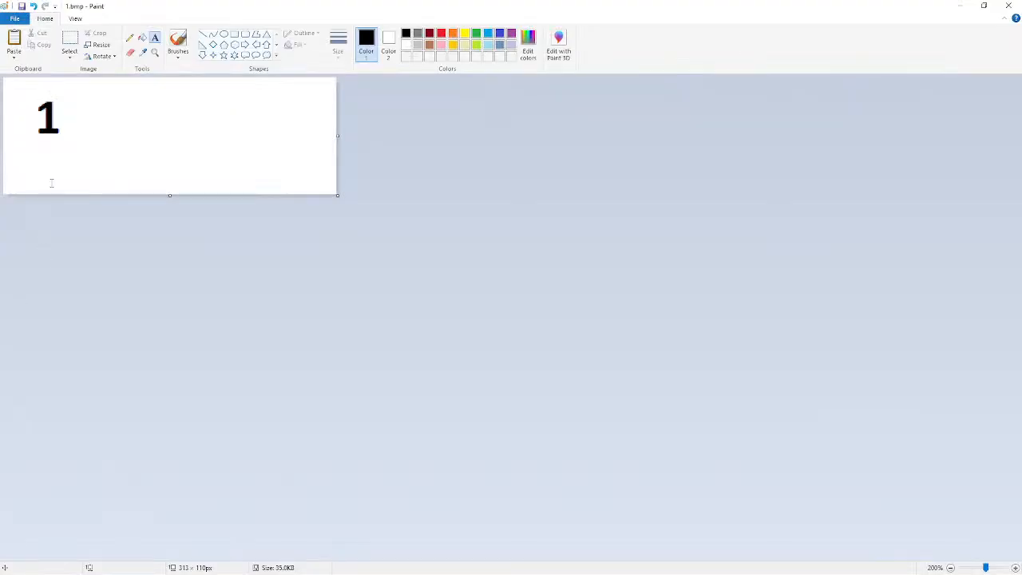
left_click(132, 113)
type("2")
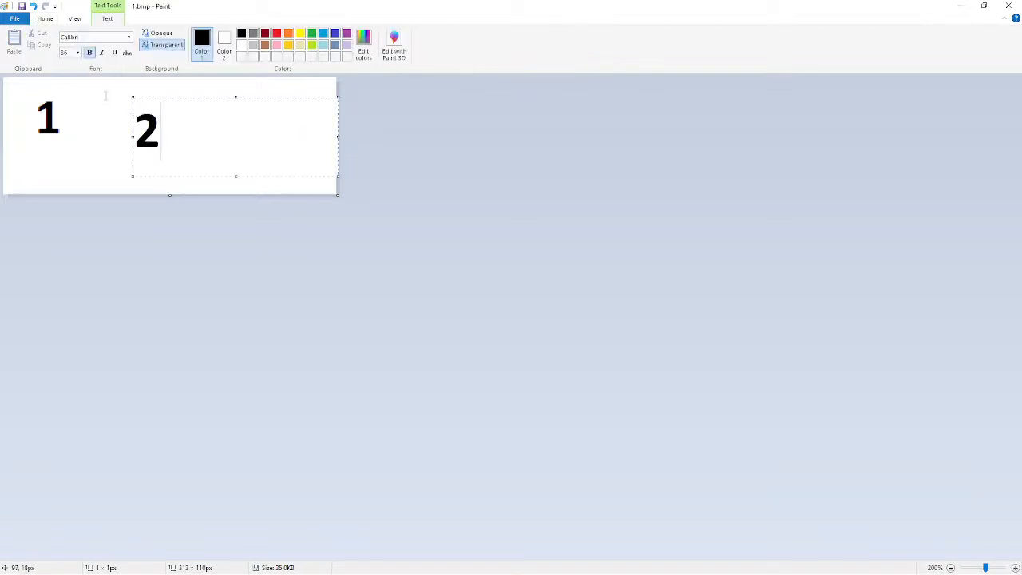
left_click(105, 95)
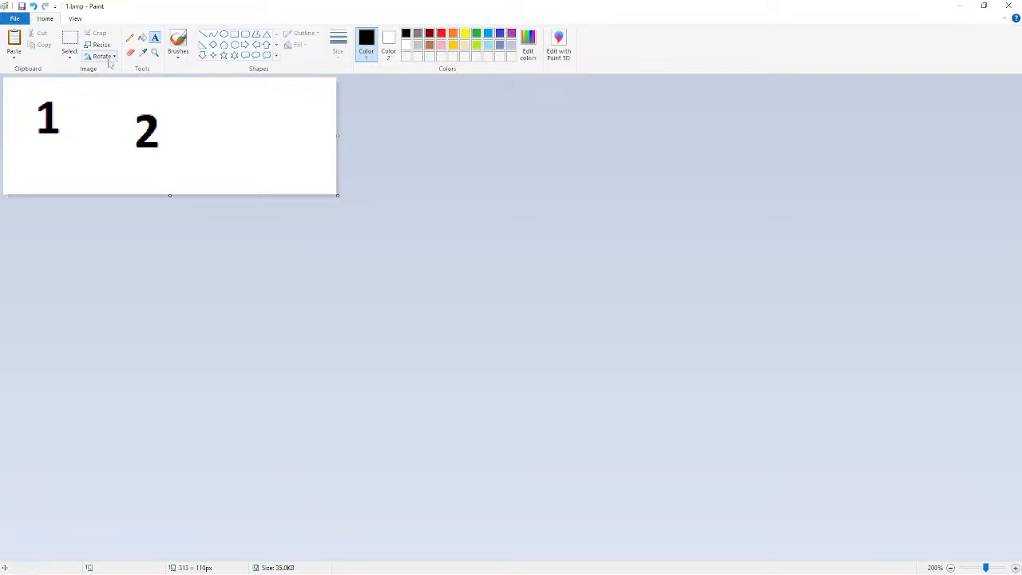
left_click_drag(44, 104, 32, 96)
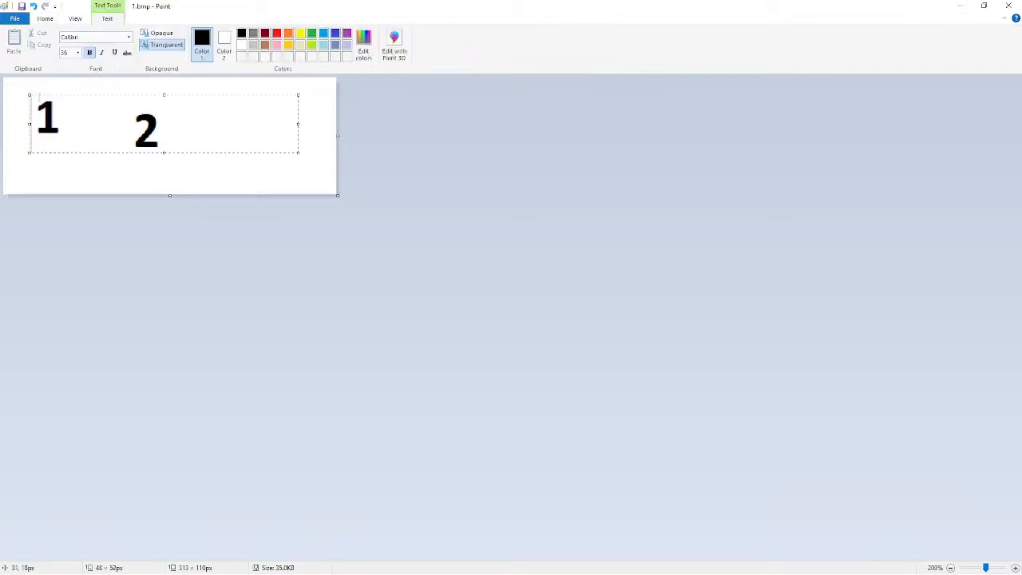
left_click(23, 92)
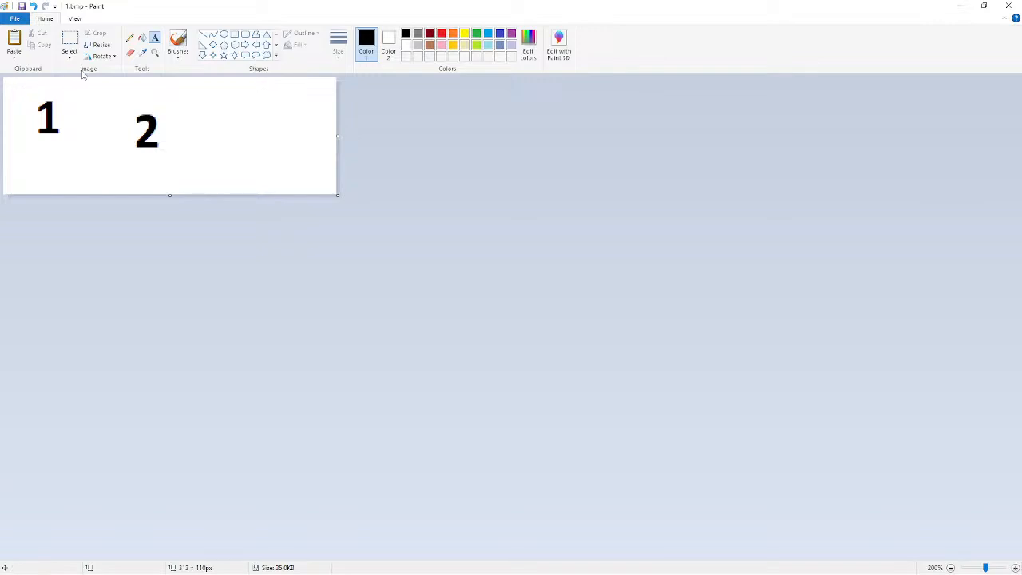
left_click(131, 54)
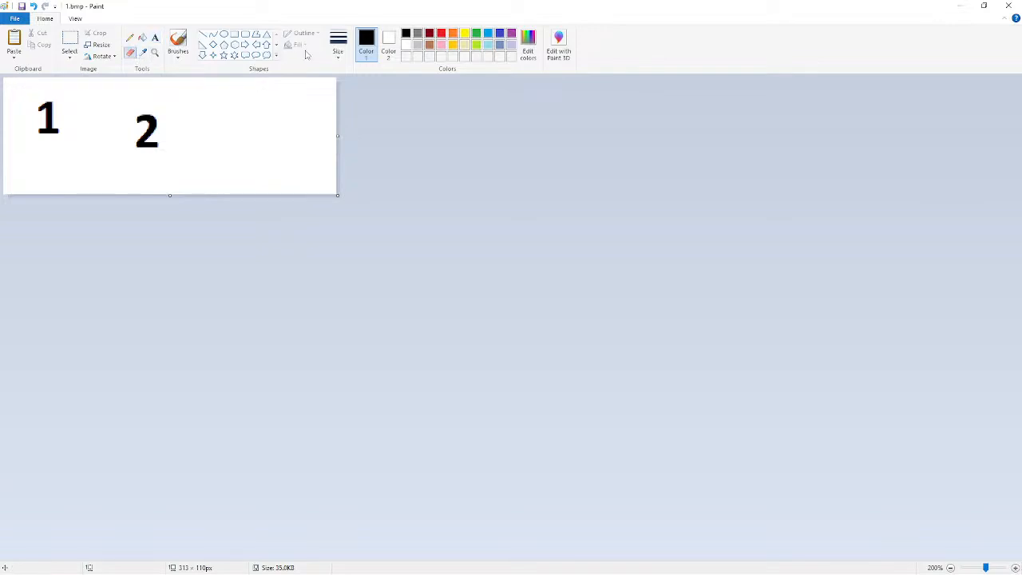
- Clear the canvas and write the digit 2 on it with the Text tool
key("ctrl+a")
key("Delete")
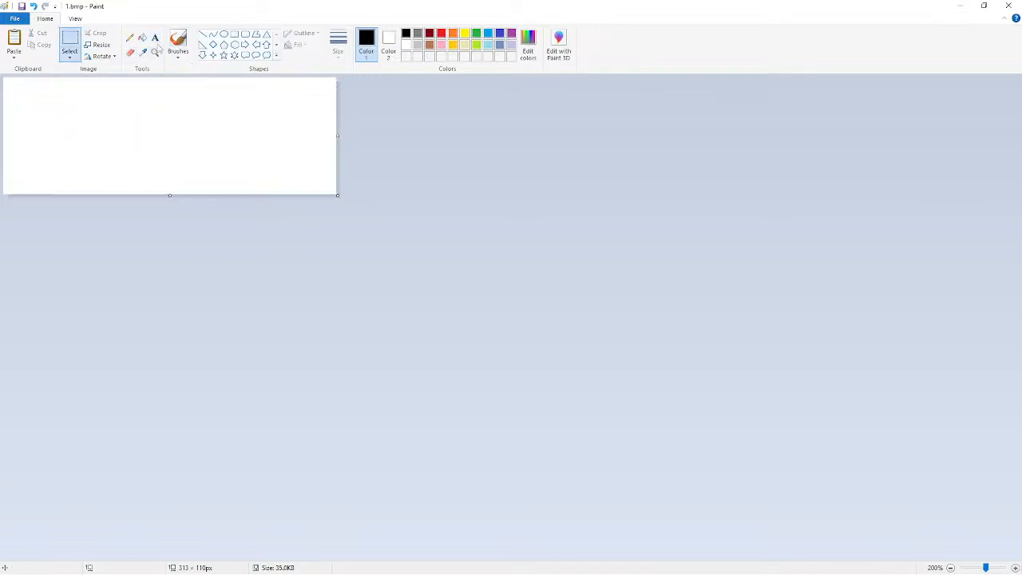
left_click(155, 37)
left_click(104, 106)
type("2")
left_click(61, 82)
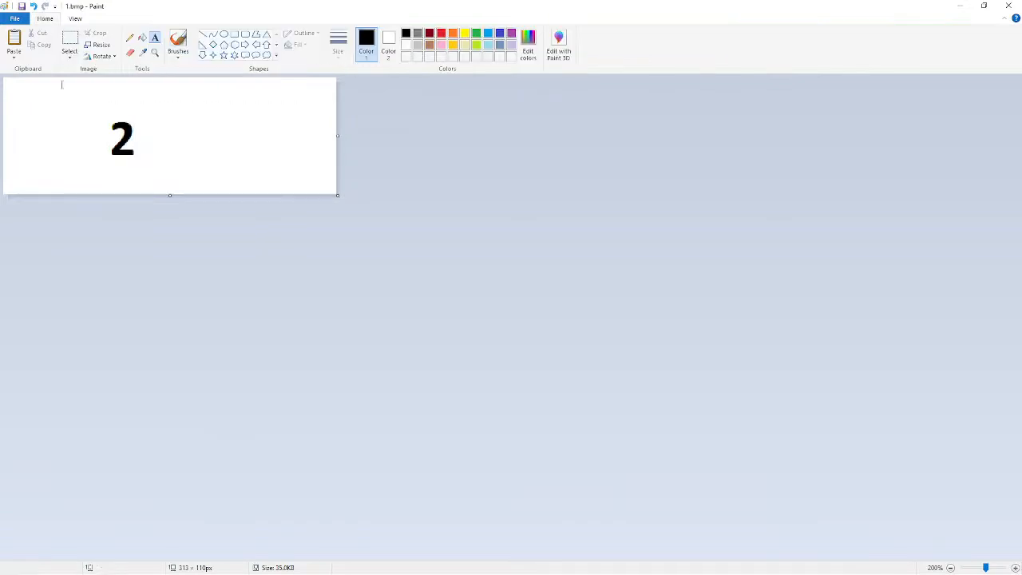
- Save the image as 2 in the System Assets folder
left_click(19, 20)
left_click(36, 105)
type("2")
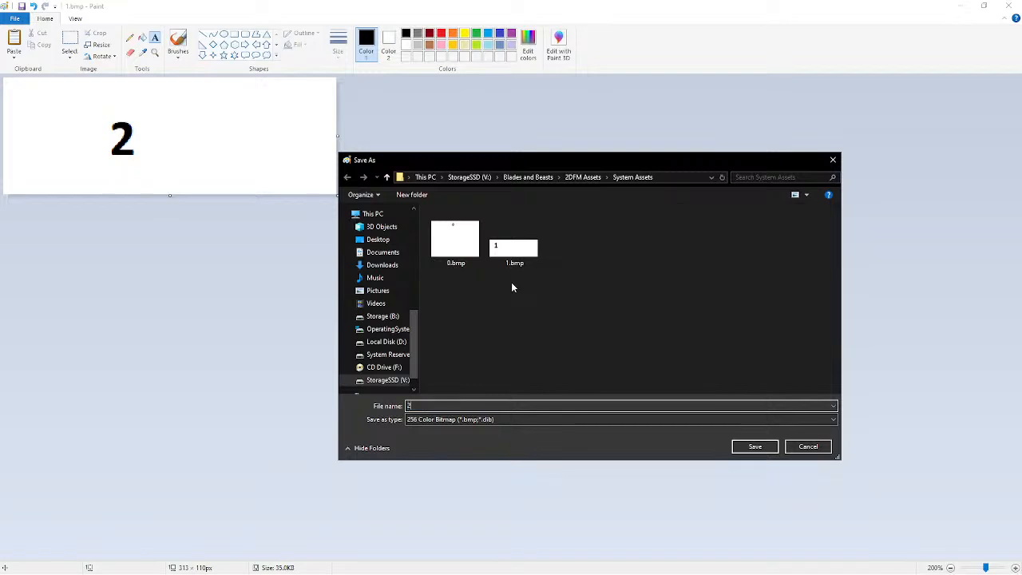
key("Return")
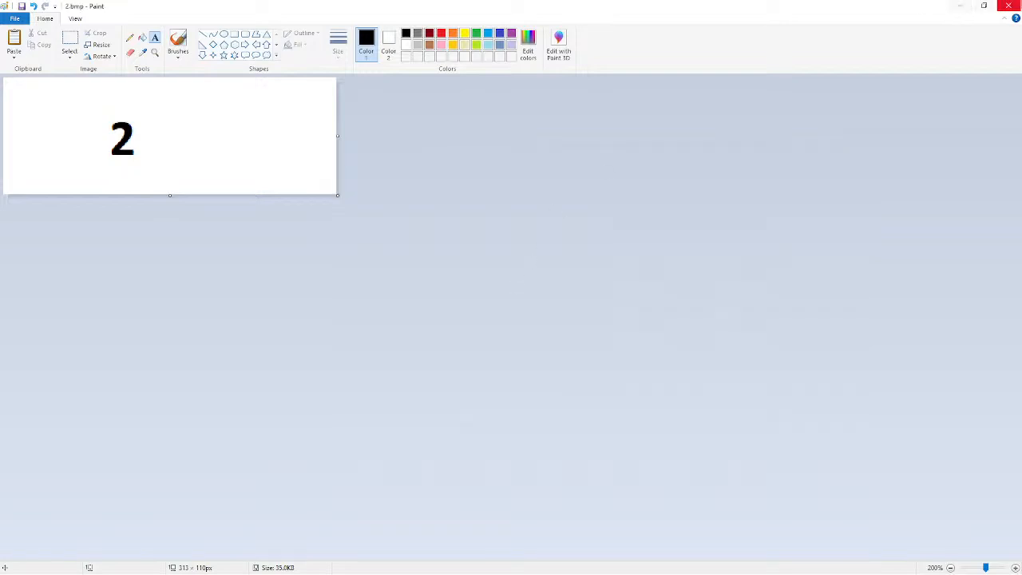
- Load 2.bmp from System Assets into Time Number 2's image frame, cropping around the digit 2
left_click(960, 6)
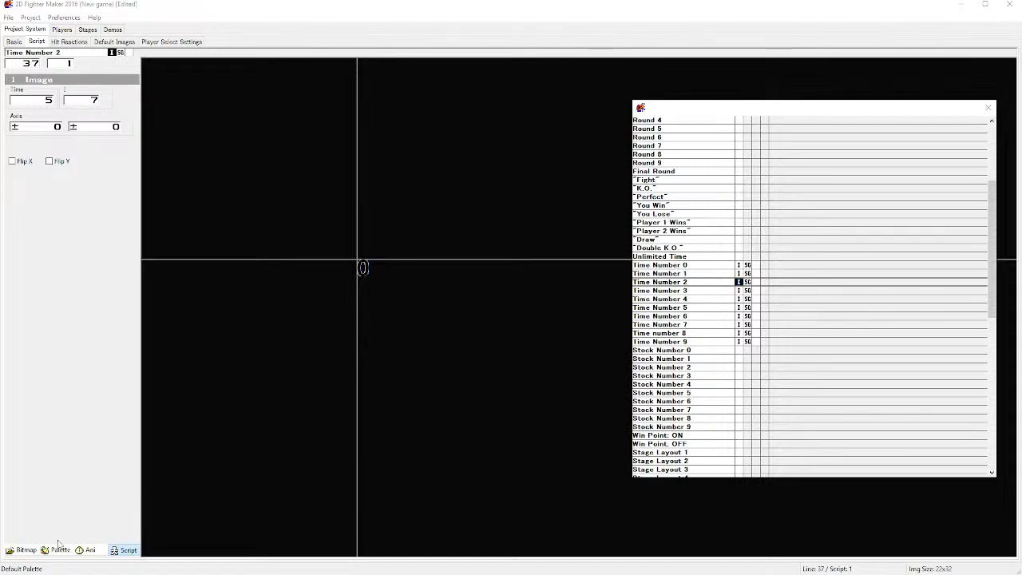
left_click(23, 550)
left_click(529, 98)
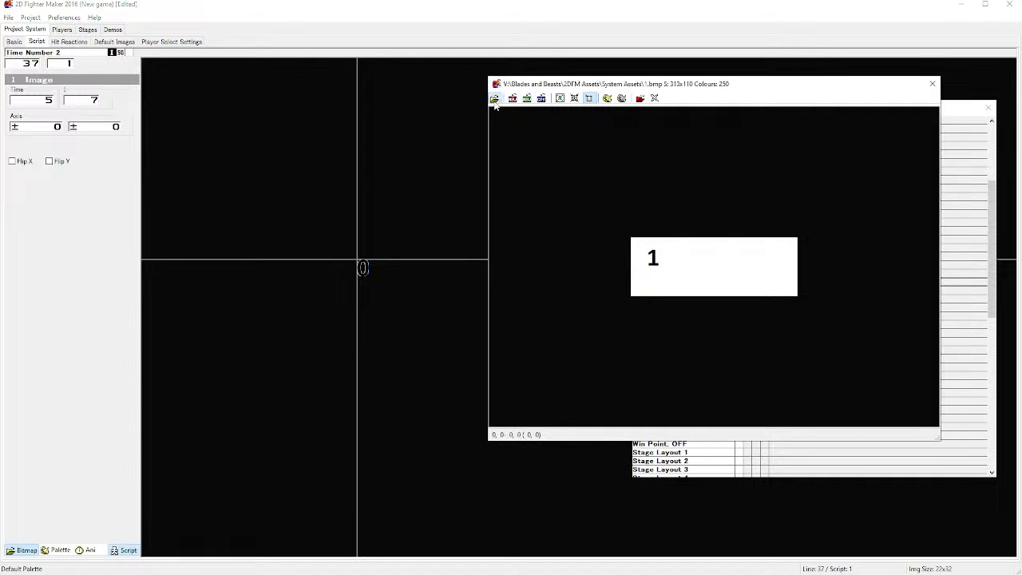
left_click(741, 190)
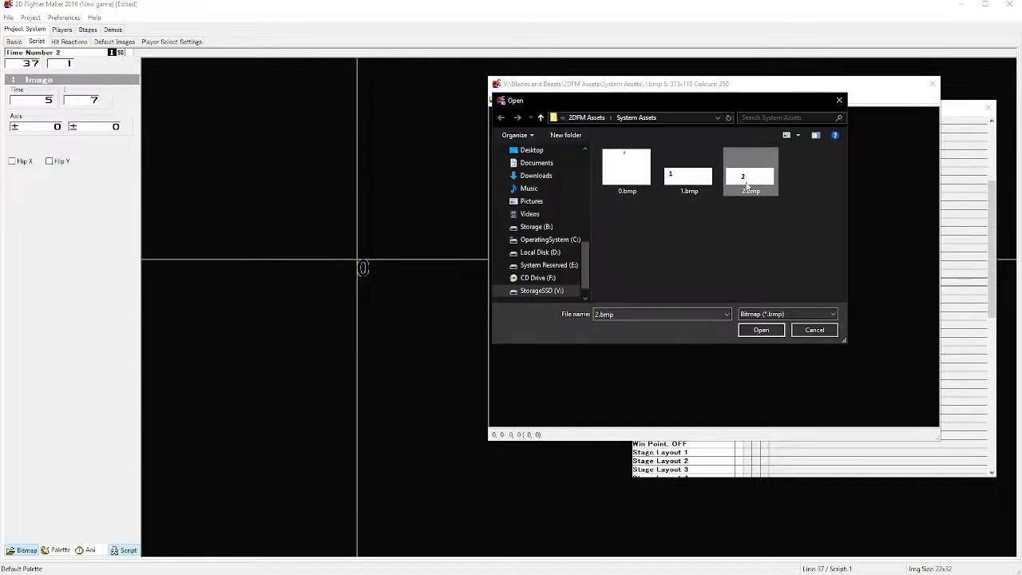
double_click(746, 184)
left_click_drag(627, 217, 759, 304)
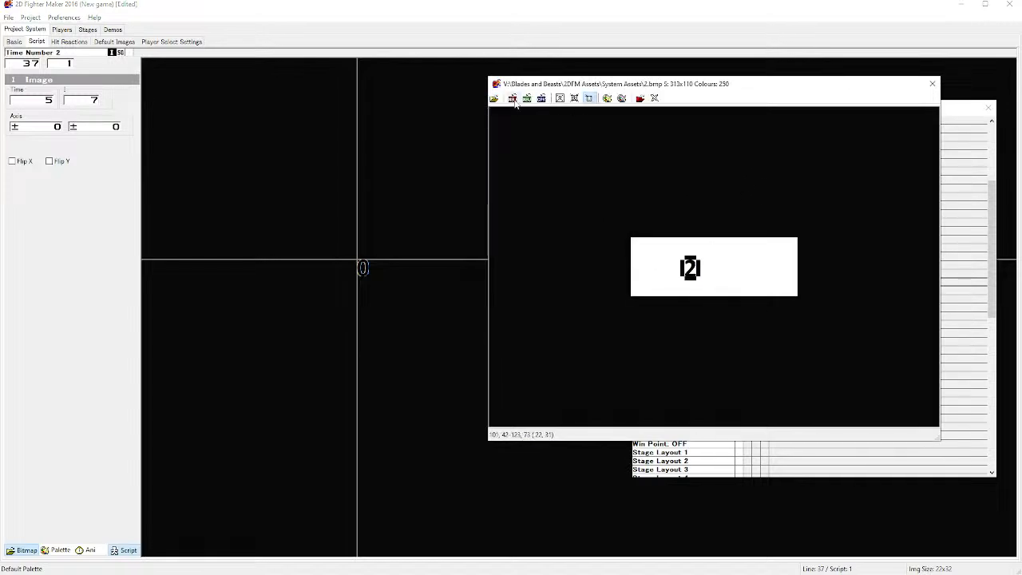
left_click(515, 102)
left_click(932, 83)
- Move to the next timer digit's frame and clear the Paint canvas
key("Down")
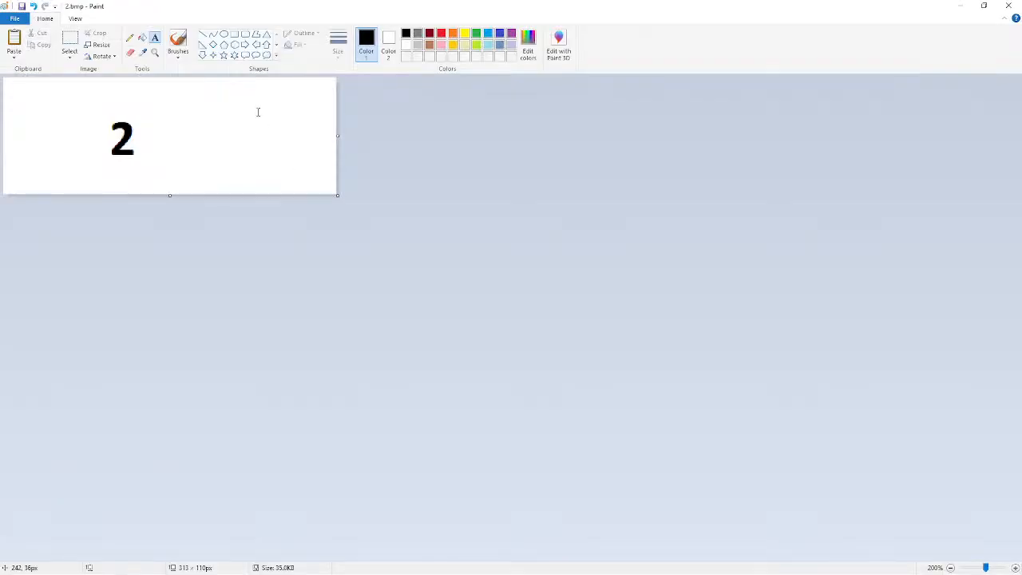
key("ctrl+a")
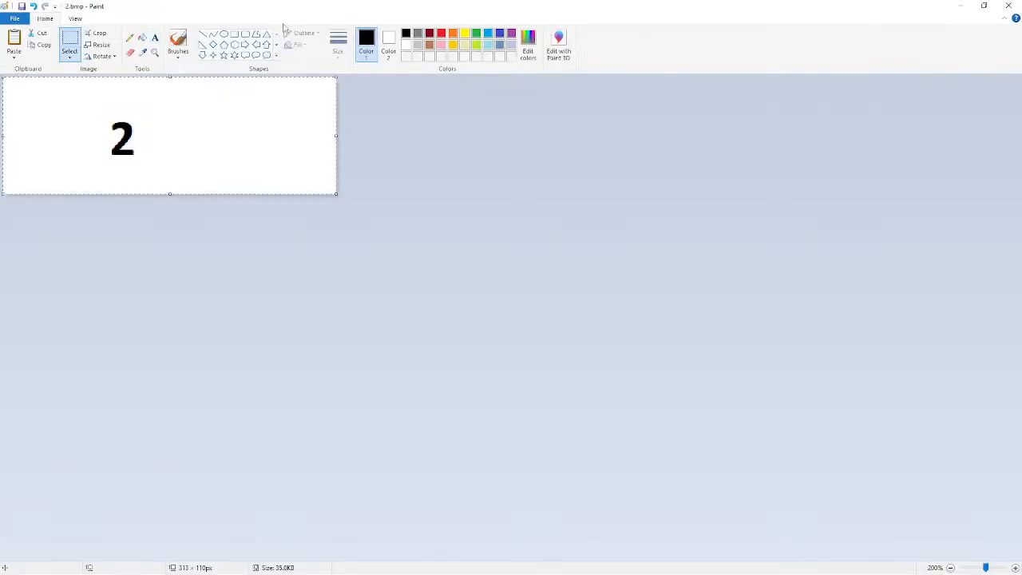
key("Delete")
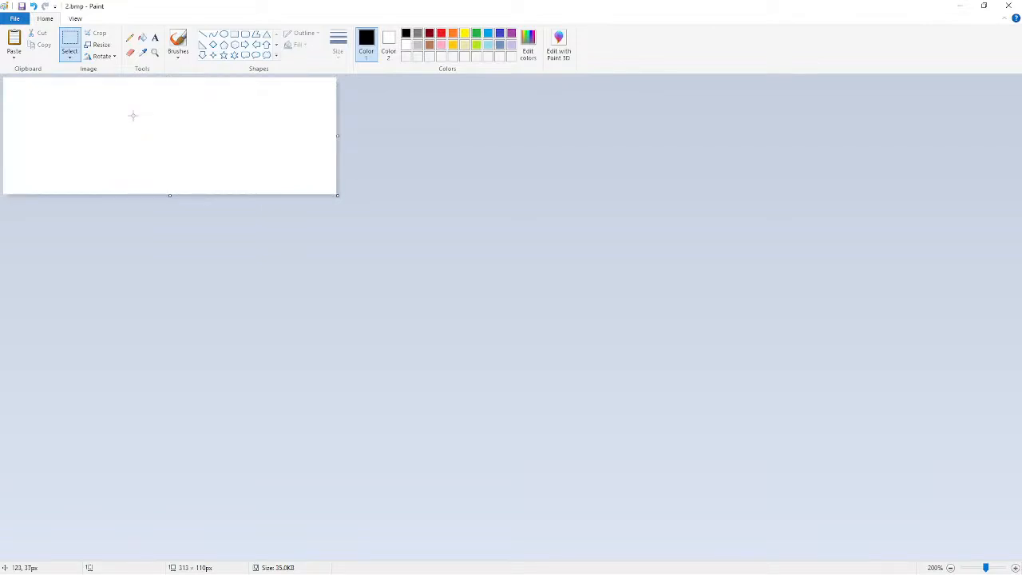
- Write the digit 3 on the cleared canvas with the Text tool
left_click(154, 38)
left_click(96, 92)
type("3")
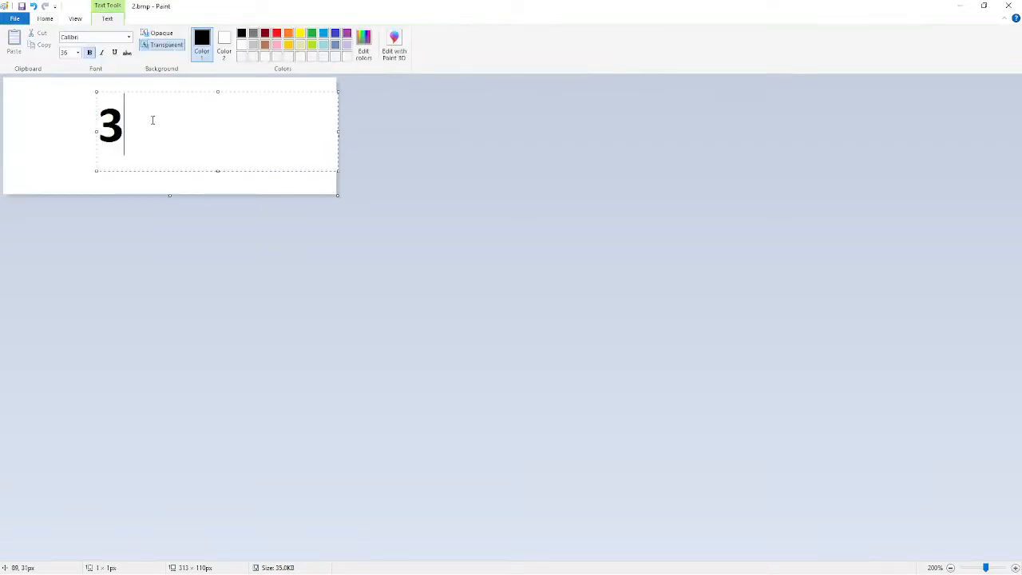
left_click(69, 118)
- Save the image as 3 in the System Assets folder
left_click(14, 17)
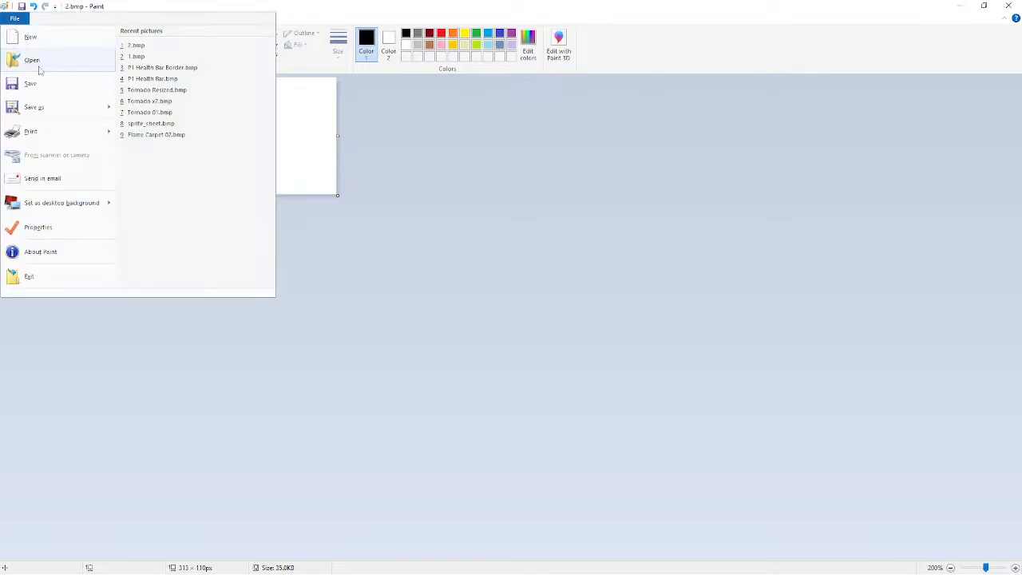
left_click(48, 106)
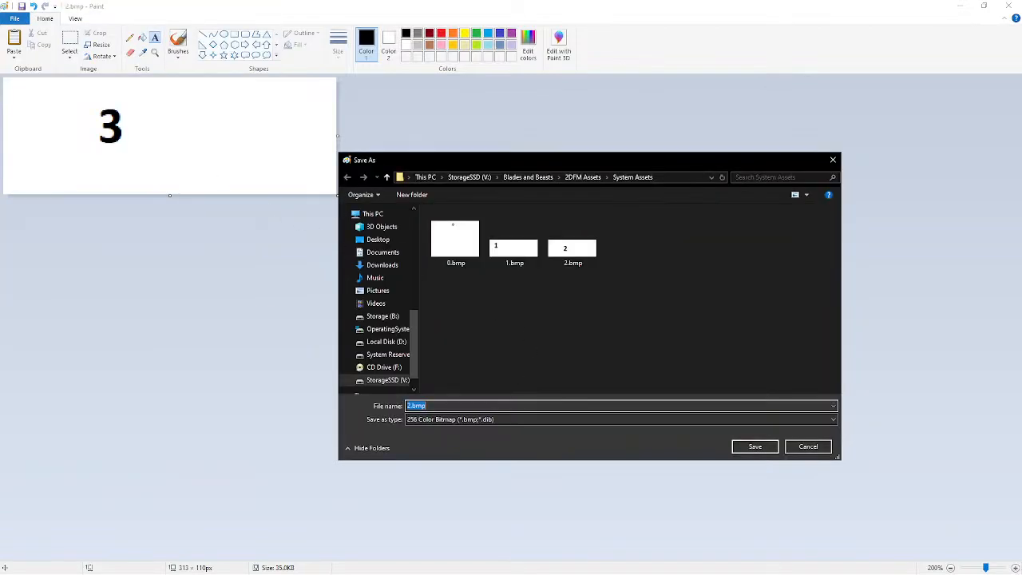
type("3")
key("Return")
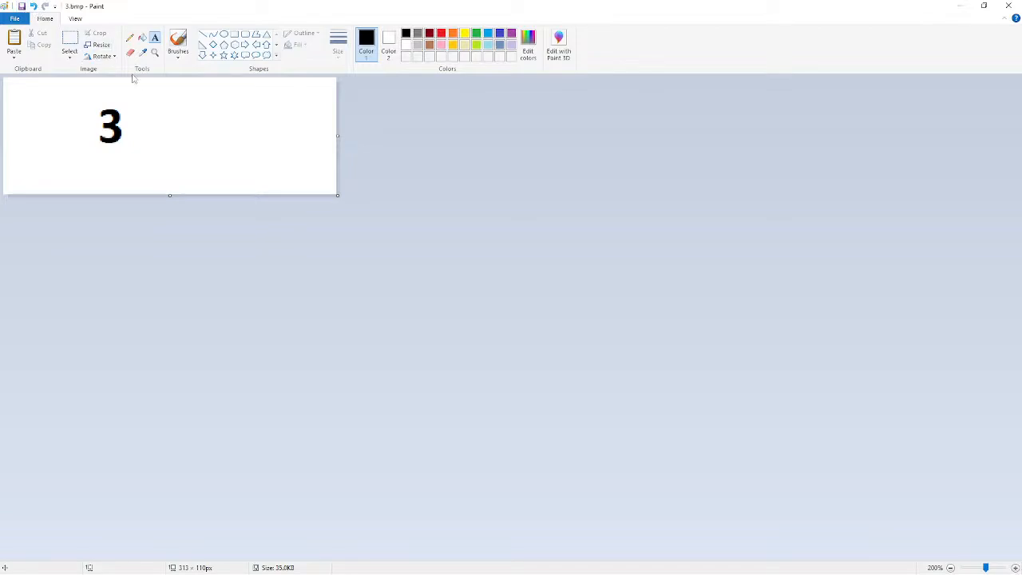
- Clear the canvas and write the digit 4 on it with the Text tool
key("ctrl+a")
key("Delete")
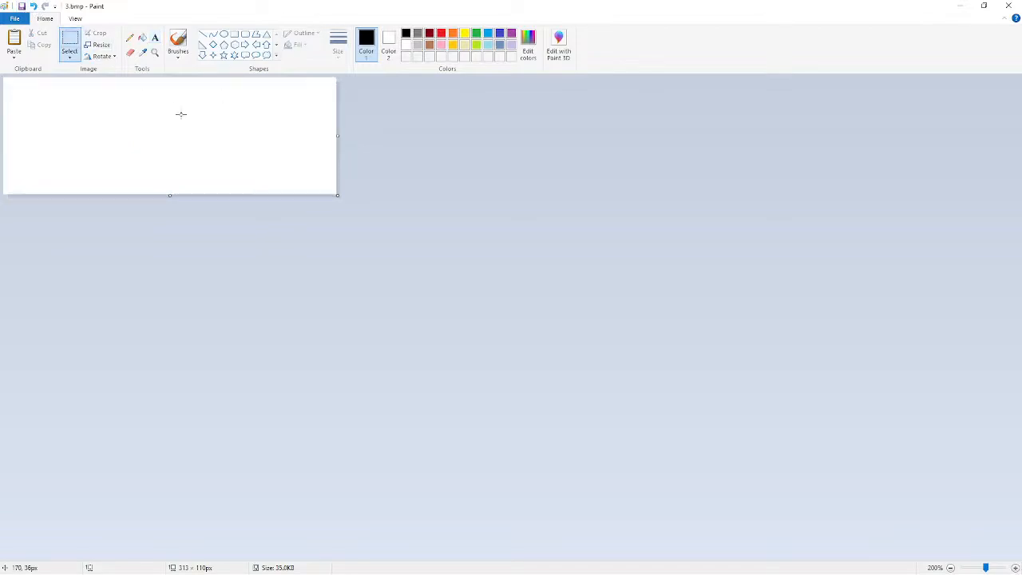
left_click(155, 38)
left_click(140, 118)
type("4")
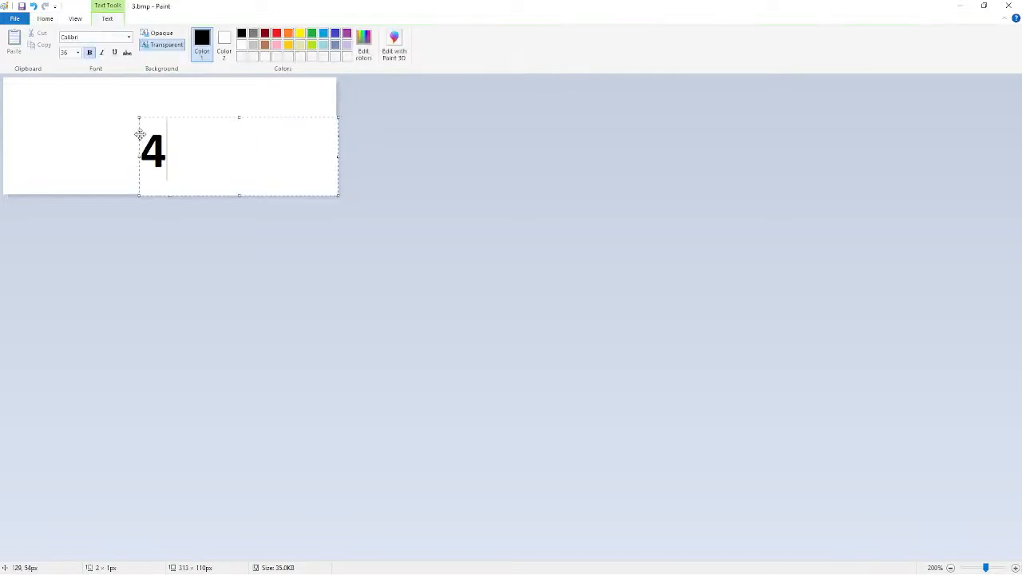
left_click(100, 91)
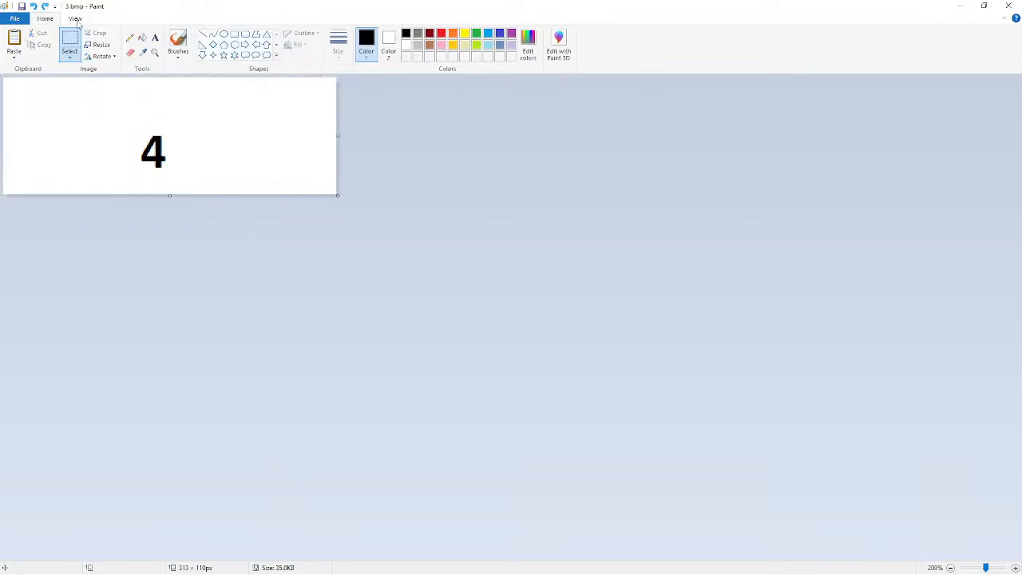
- Save the image as 4 in the System Assets folder
left_click(14, 17)
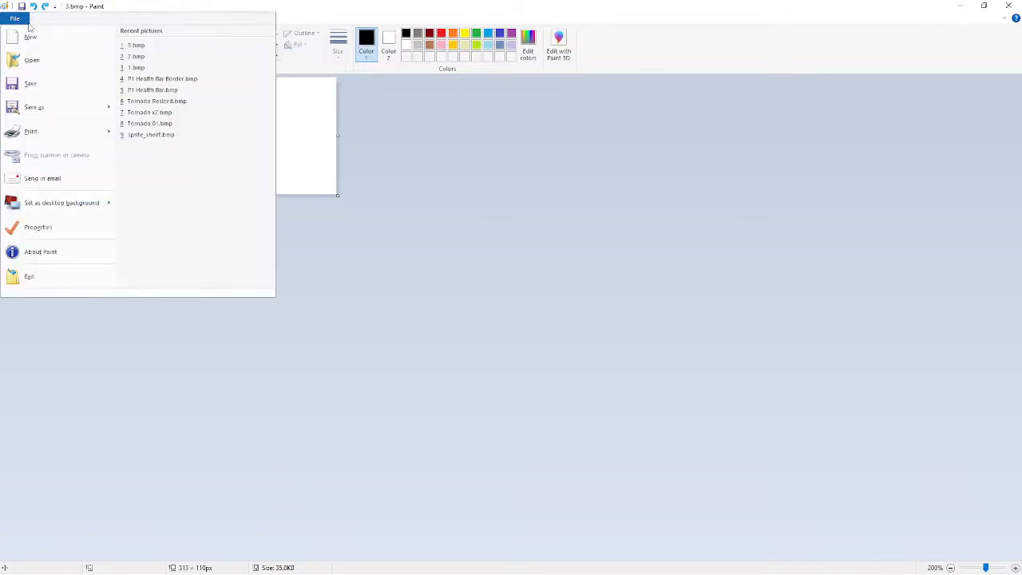
left_click(50, 104)
type("4")
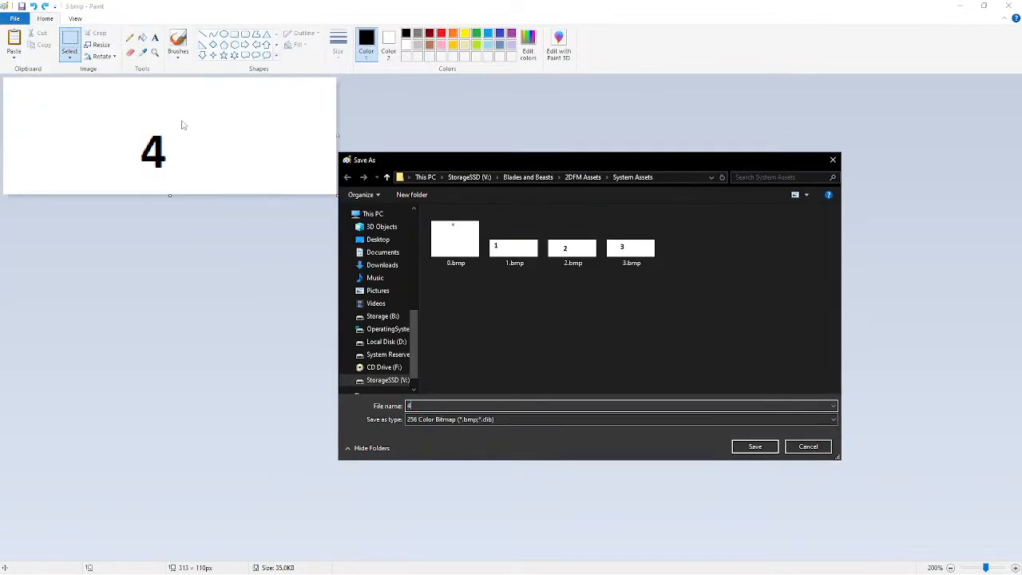
key("Return")
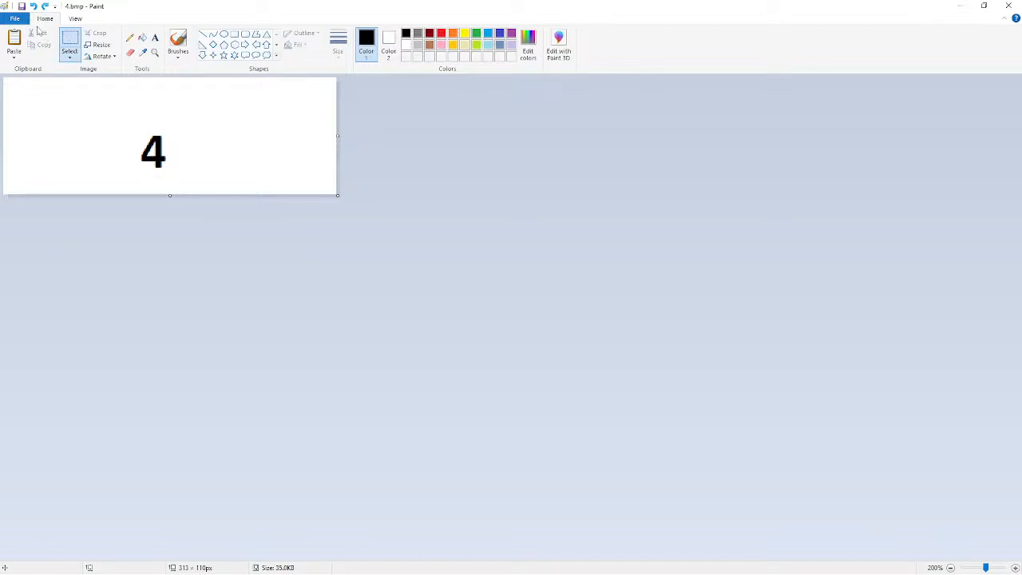
- Clear the canvas and write the digit 5 on it with the Text tool
key("ctrl+a")
key("Delete")
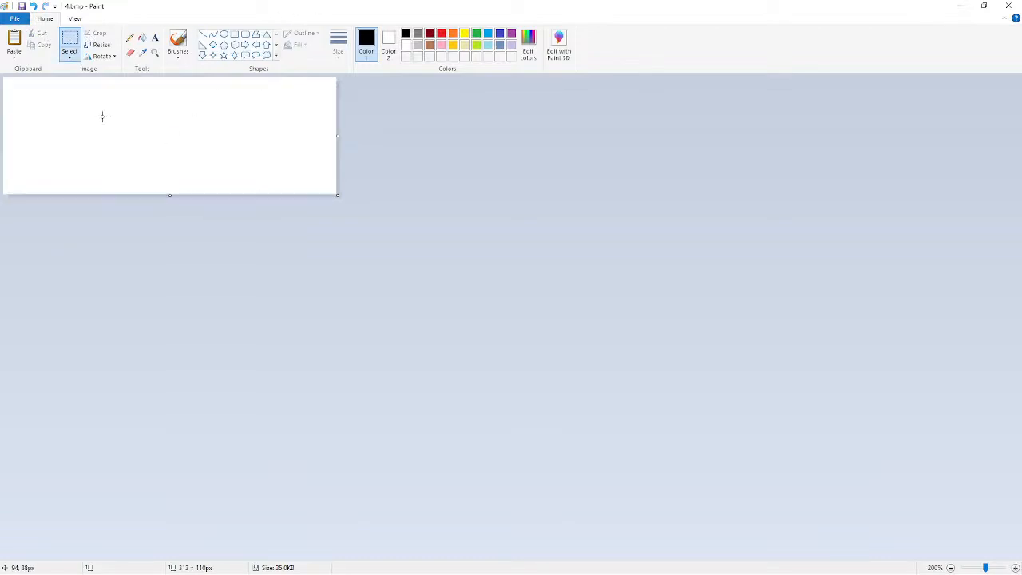
left_click(155, 38)
left_click(98, 100)
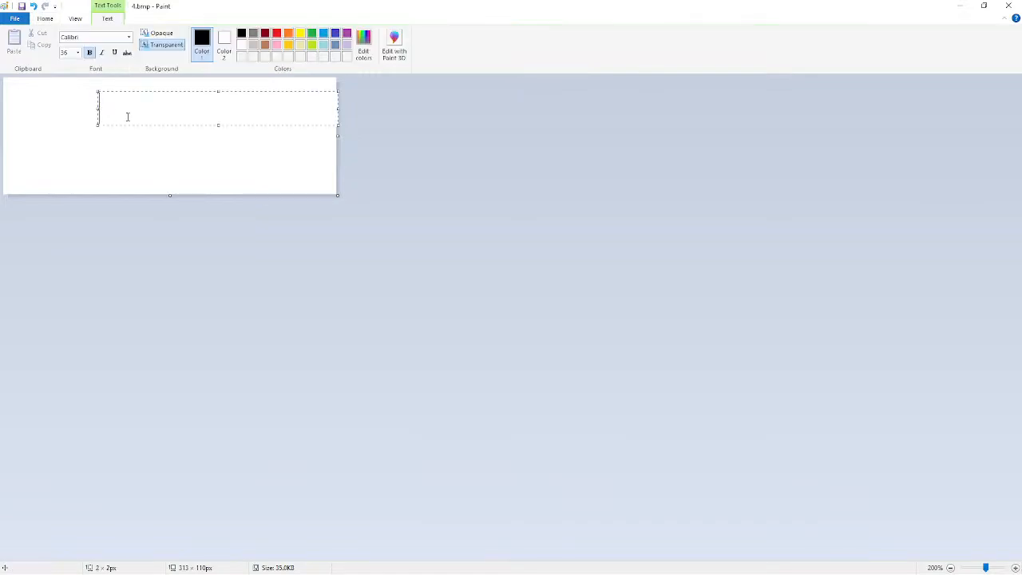
type("5")
left_click(37, 100)
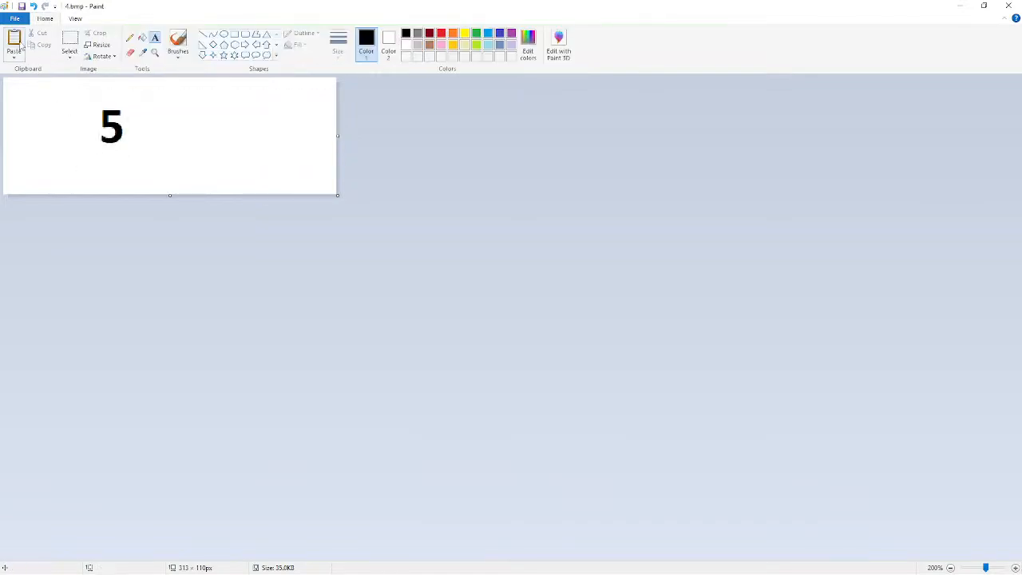
- Save the image as 5 in the System Assets folder
left_click(14, 18)
left_click(46, 85)
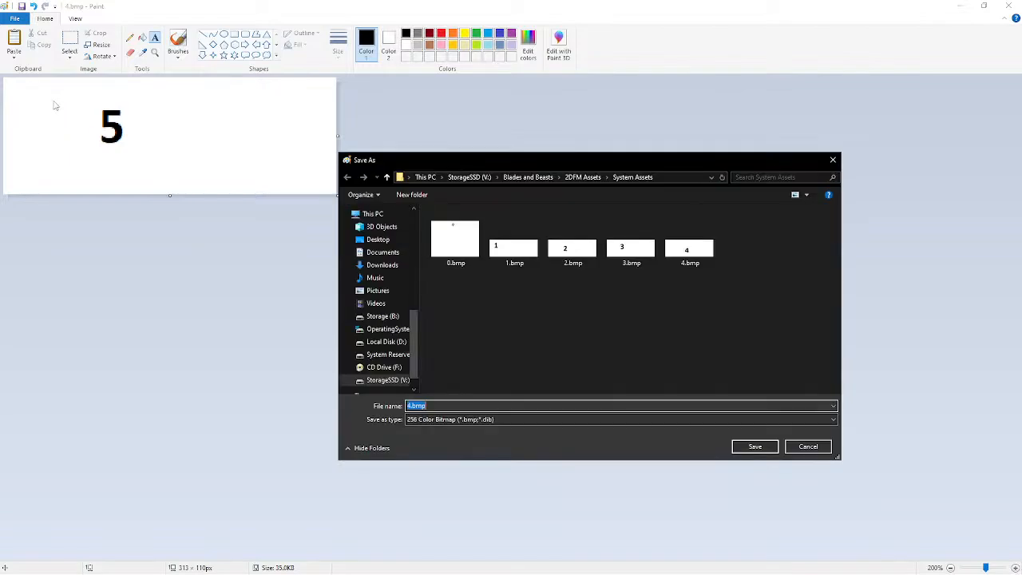
type("5")
key("Return")
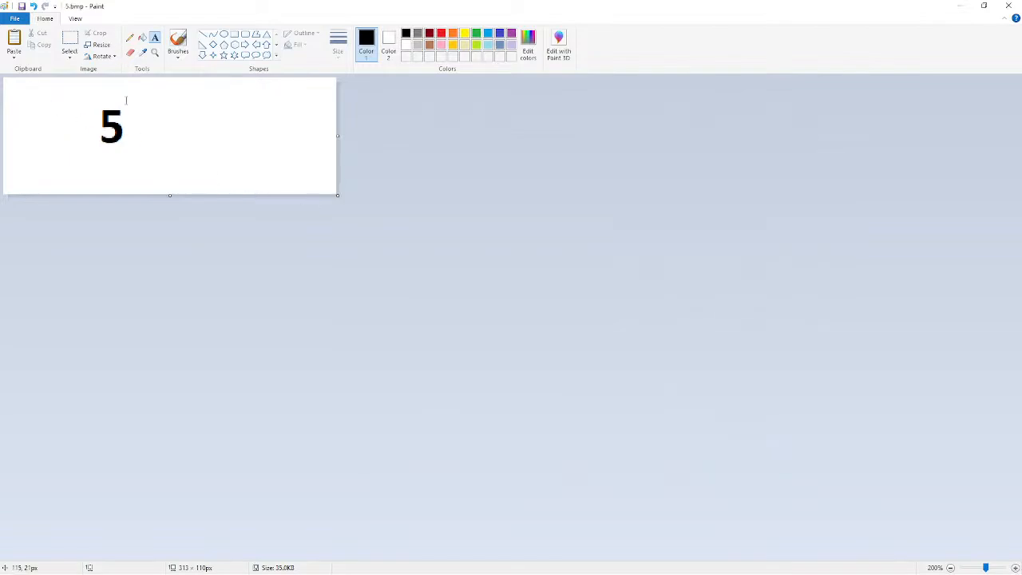
- Clear the canvas and write the digit 6 on it with the Text tool
key("ctrl+a")
key("Delete")
left_click(155, 39)
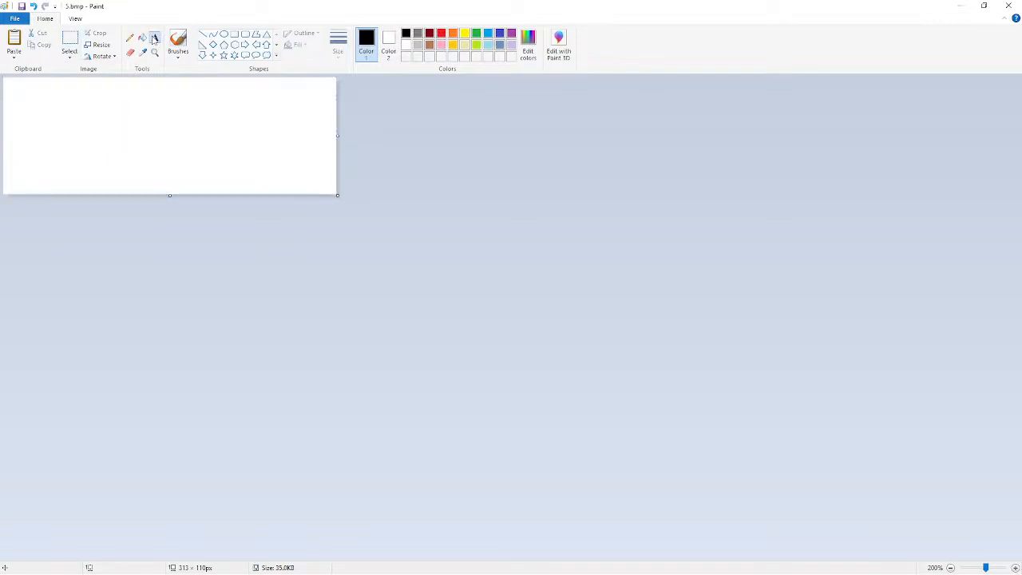
left_click(140, 126)
type("6")
left_click(94, 90)
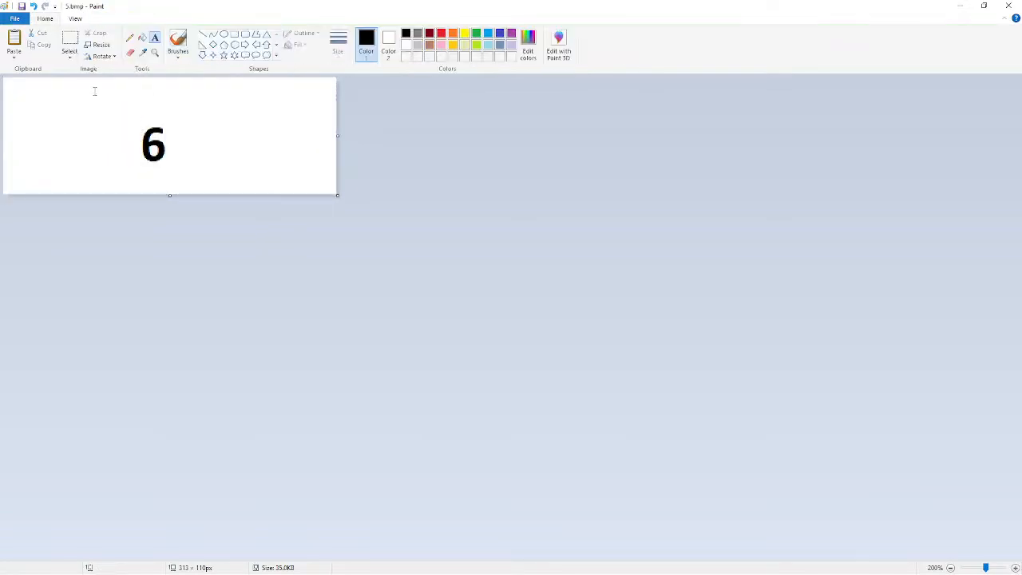
- Save the image as 6 in the System Assets folder
left_click(16, 18)
left_click(34, 93)
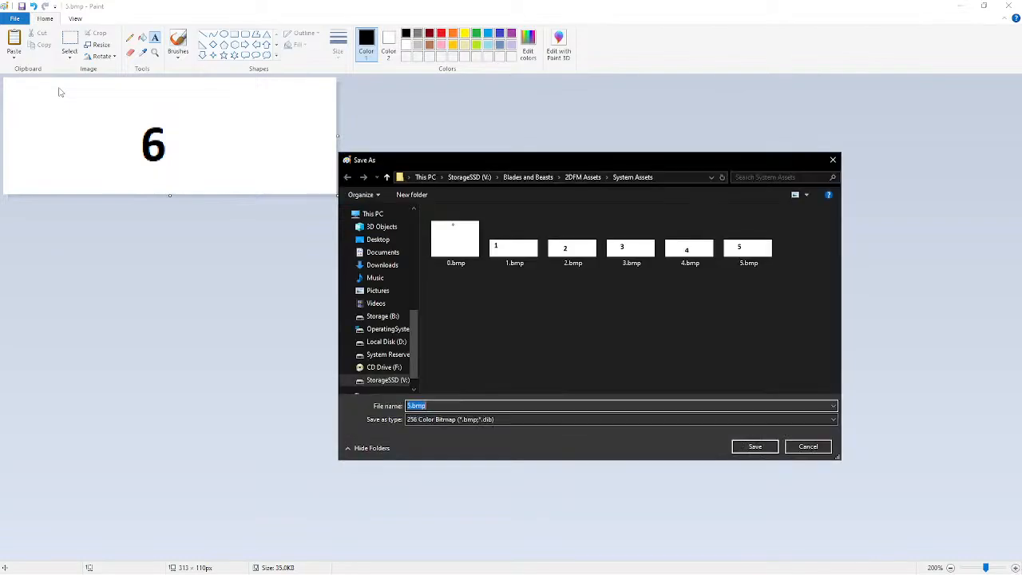
type("6")
key("Return")
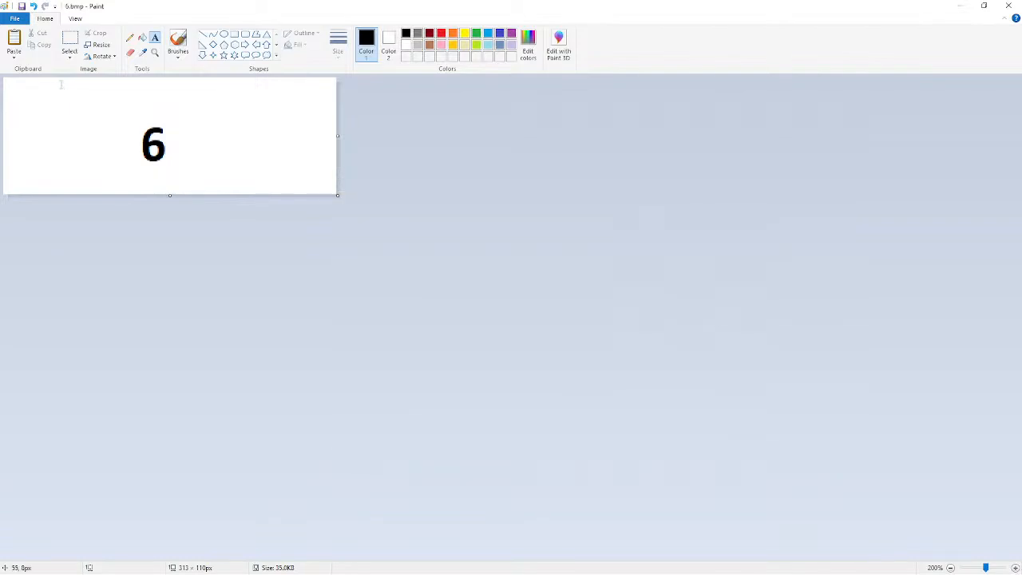
- Clear the canvas and write the digit 7 on it with the Text tool
key("ctrl+a")
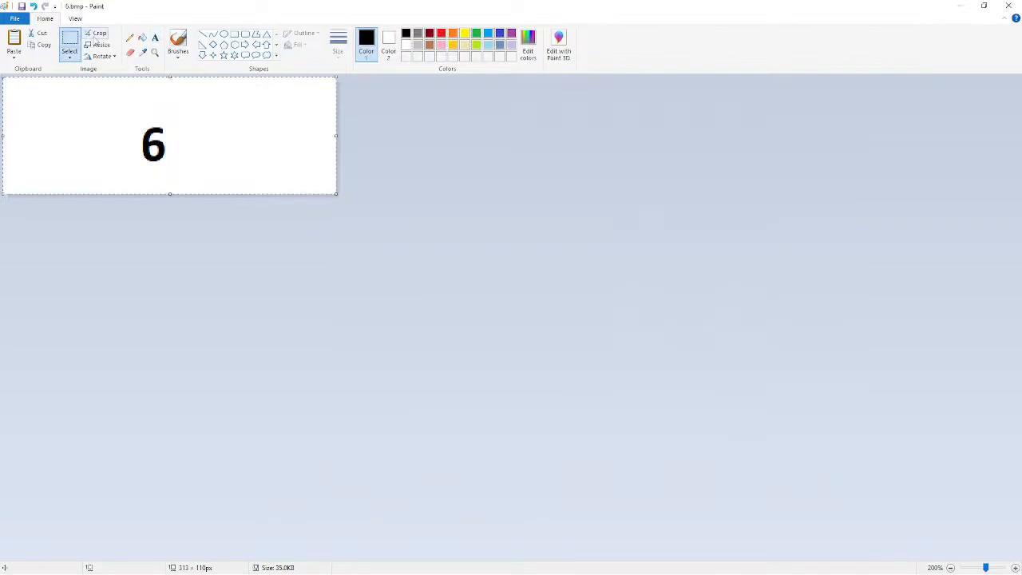
key("Delete")
left_click(155, 37)
left_click(144, 133)
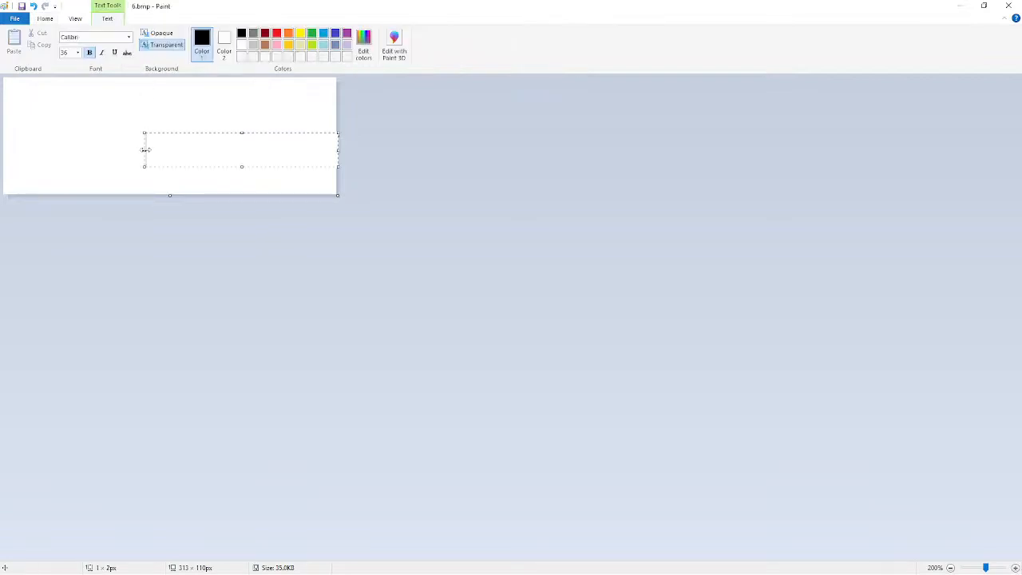
type("7")
left_click(77, 94)
- Save the image as 7 in the System Assets folder
left_click(14, 18)
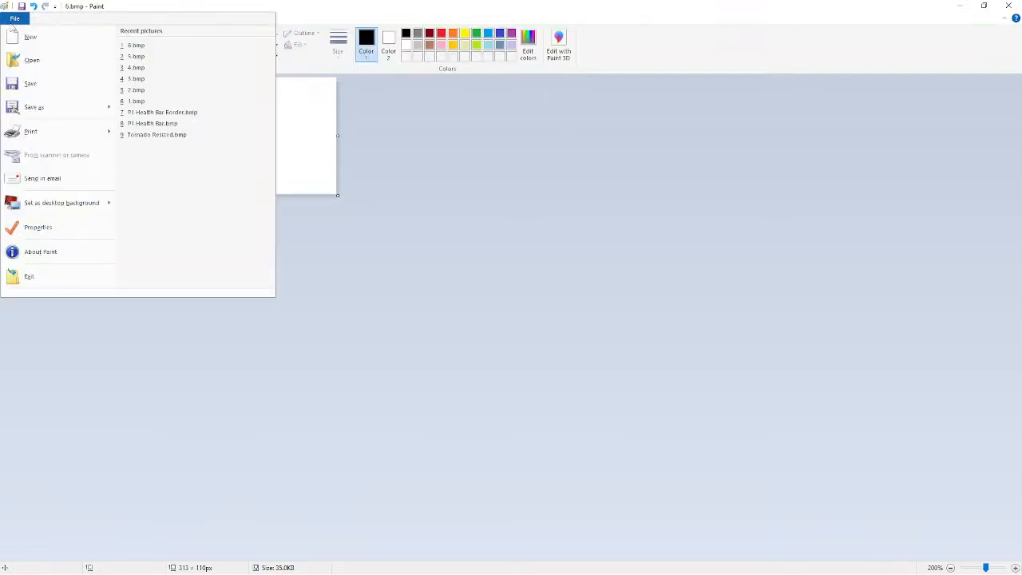
left_click(56, 108)
type("7")
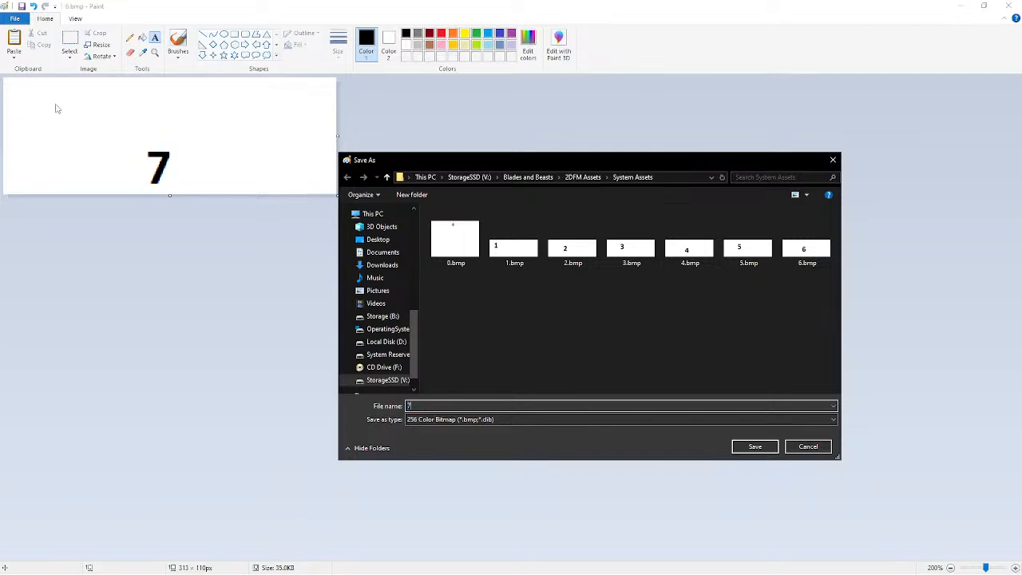
key("Return")
- Clear the canvas and write the digit 8 near its top with the Text tool
left_click(158, 109)
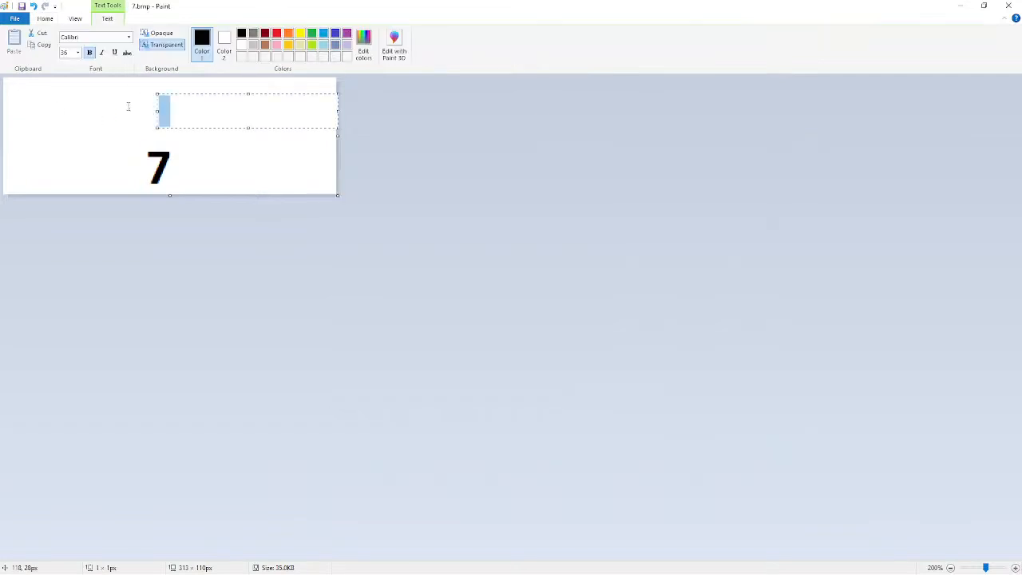
left_click(128, 107)
key("ctrl+a")
key("Delete")
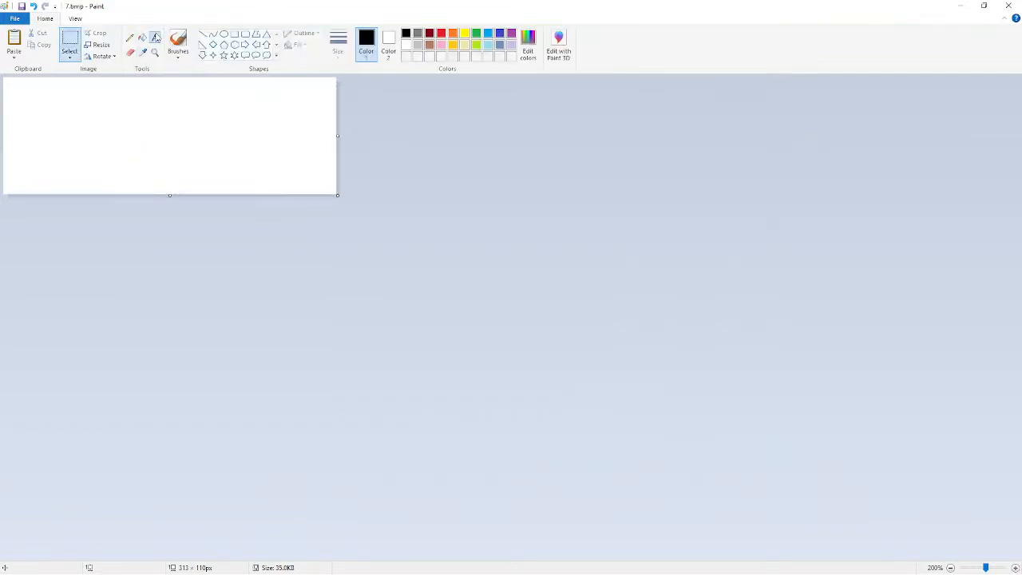
left_click(155, 37)
left_click(148, 79)
type("8")
key("BackSpace")
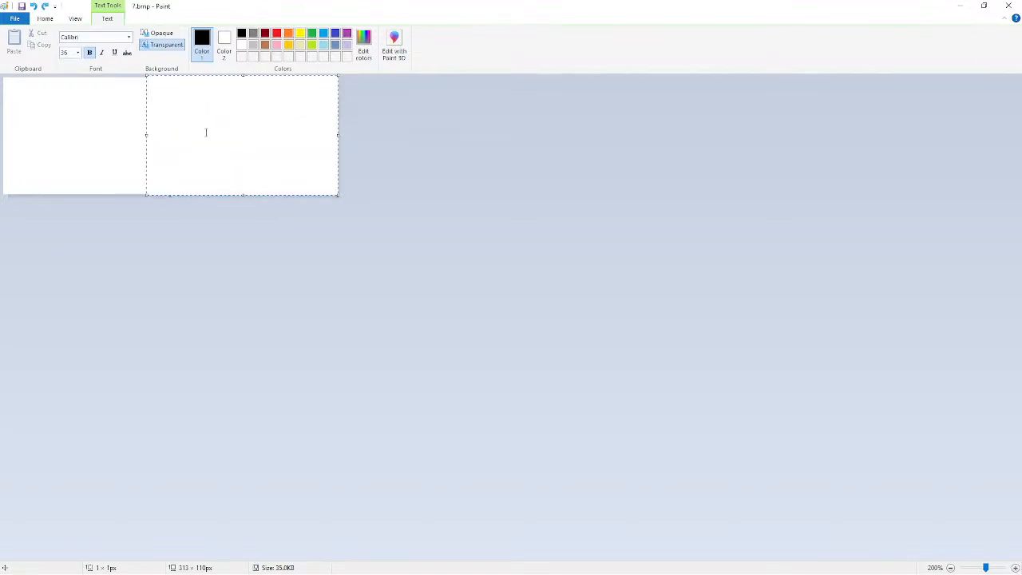
type("8")
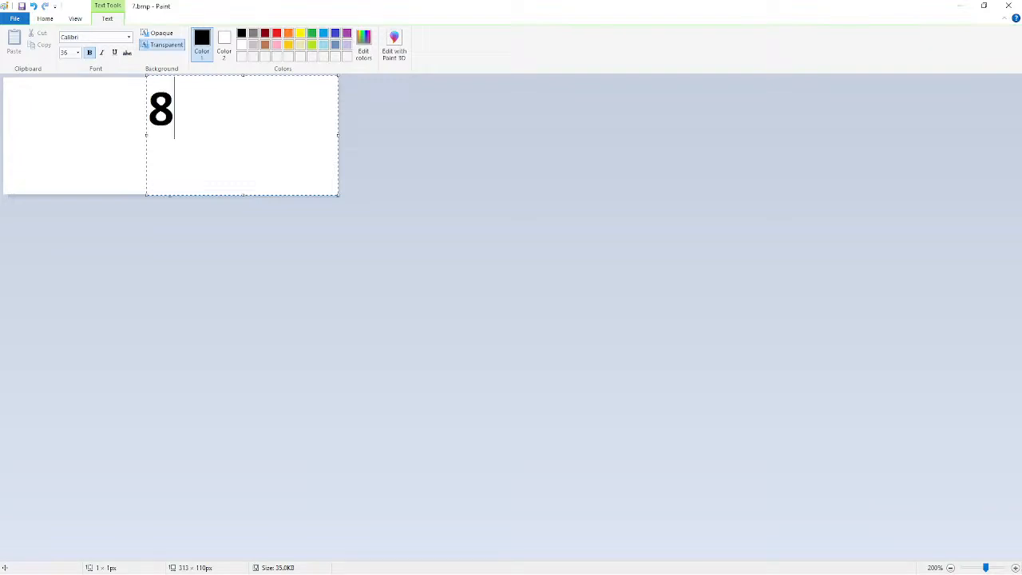
key("BackSpace")
type("8")
left_click(123, 91)
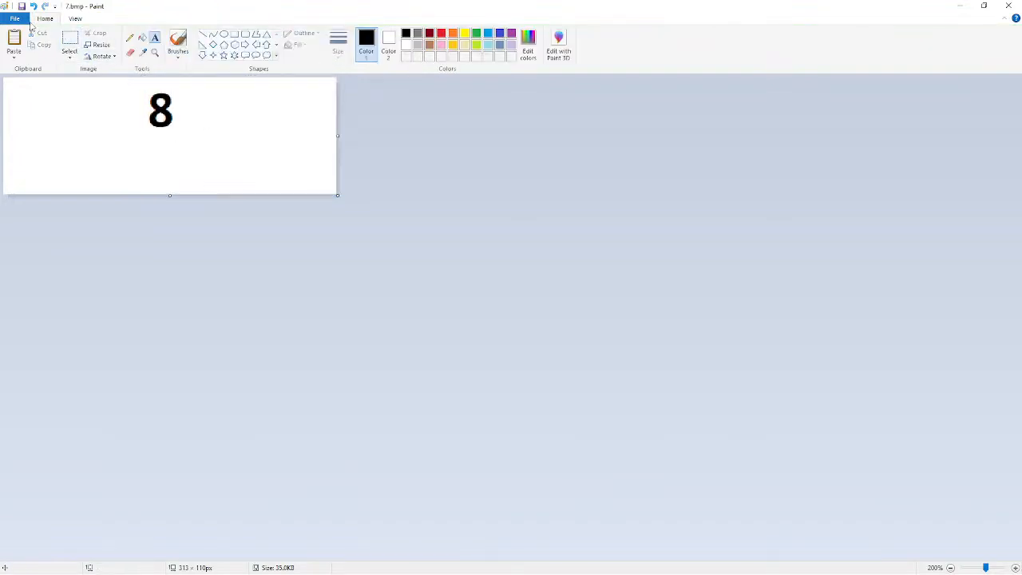
- Save the image as 8 in the System Assets folder
left_click(27, 20)
left_click(33, 107)
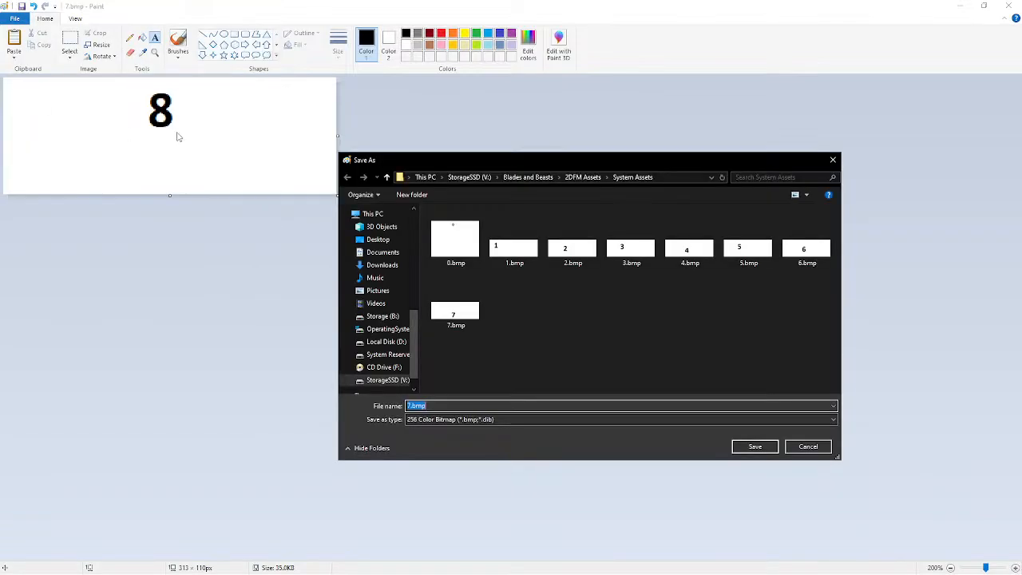
type("8")
key("Return")
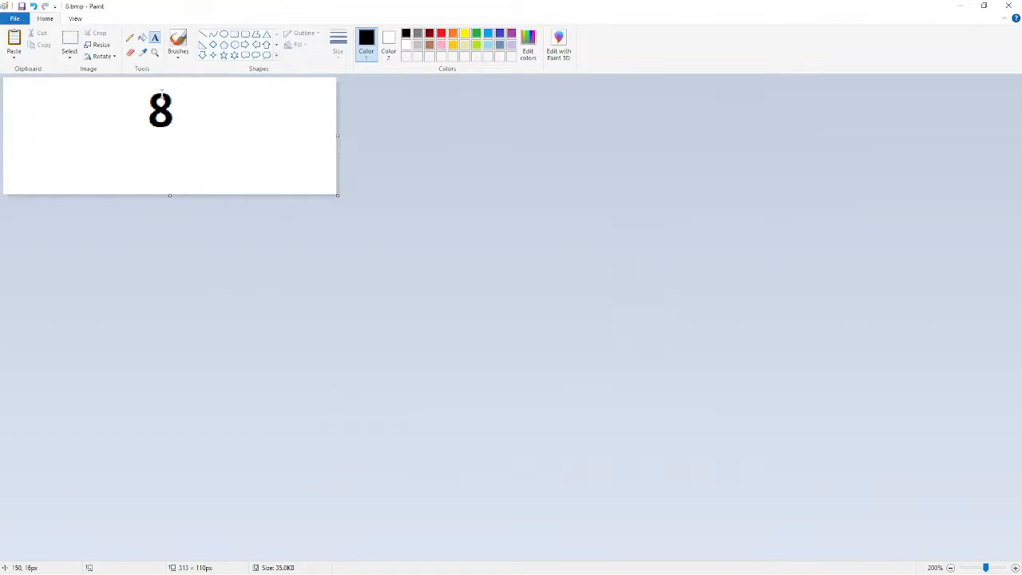
- Clear the canvas and write the digit 9 on it with the Text tool
key("ctrl+a")
key("Delete")
left_click(155, 37)
left_click(127, 85)
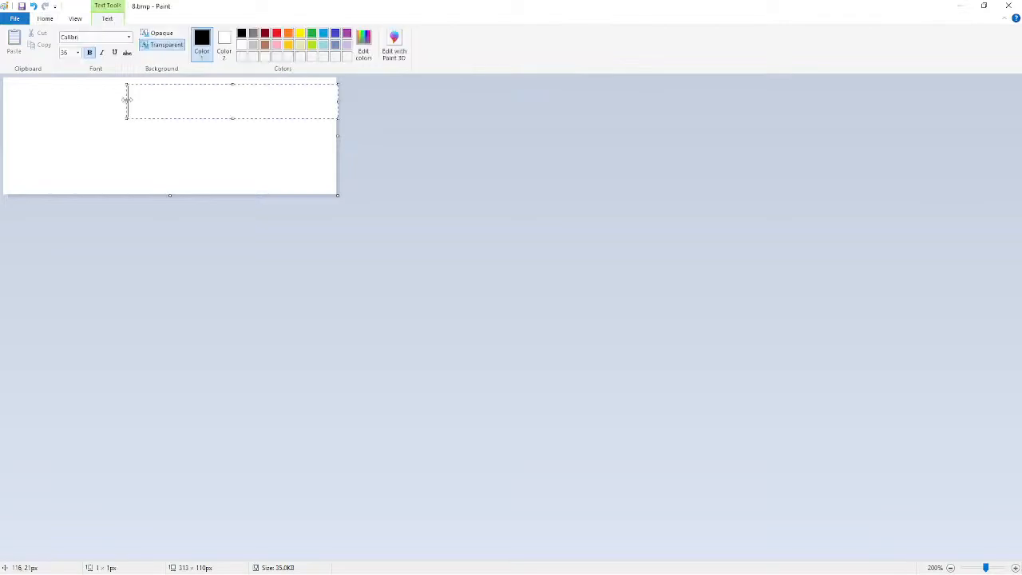
type("9")
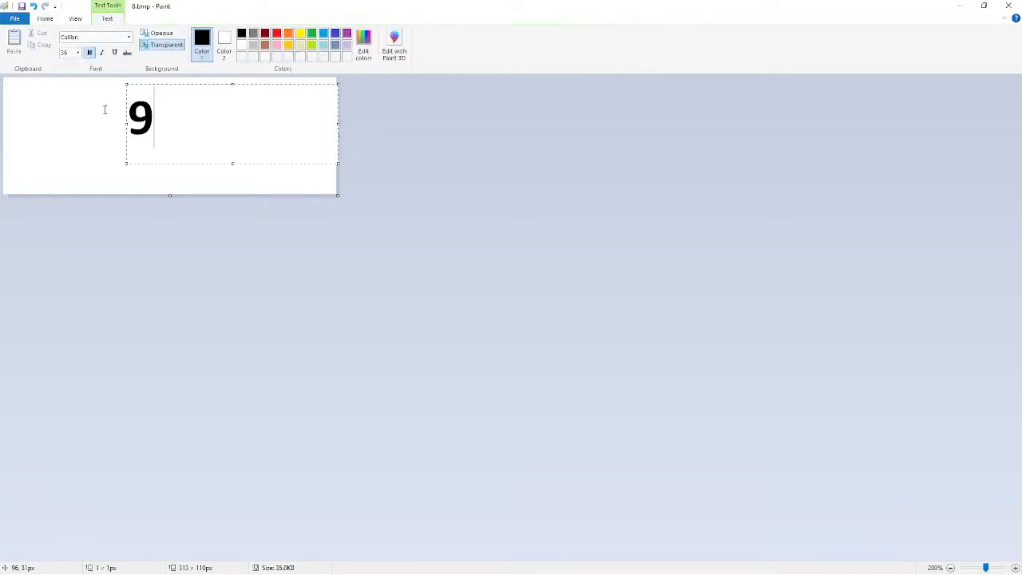
left_click(104, 110)
- Save the image as 9 in the System Assets folder and close Paint
left_click(15, 17)
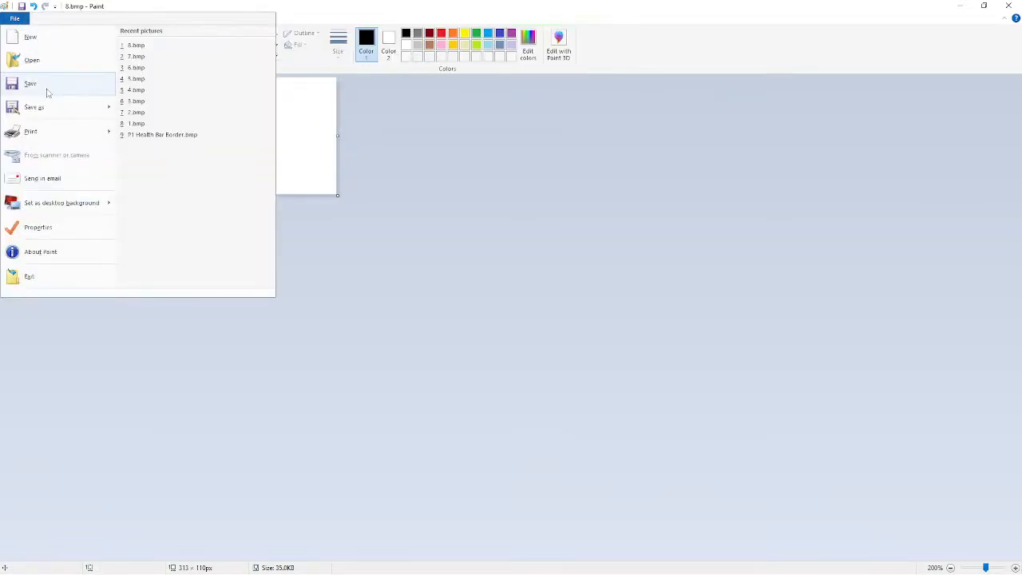
left_click(52, 105)
type("9")
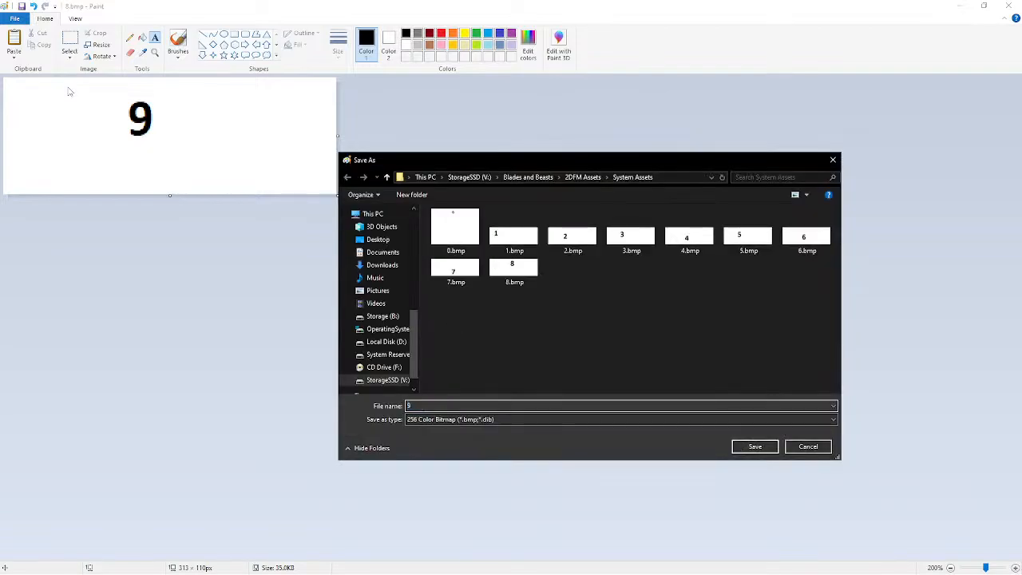
key("Return")
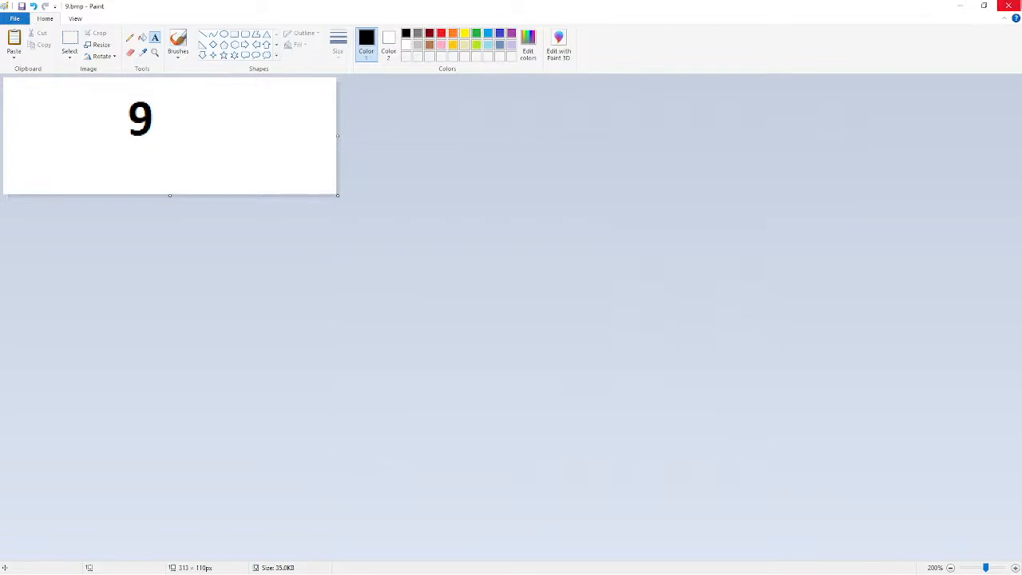
left_click(1009, 5)
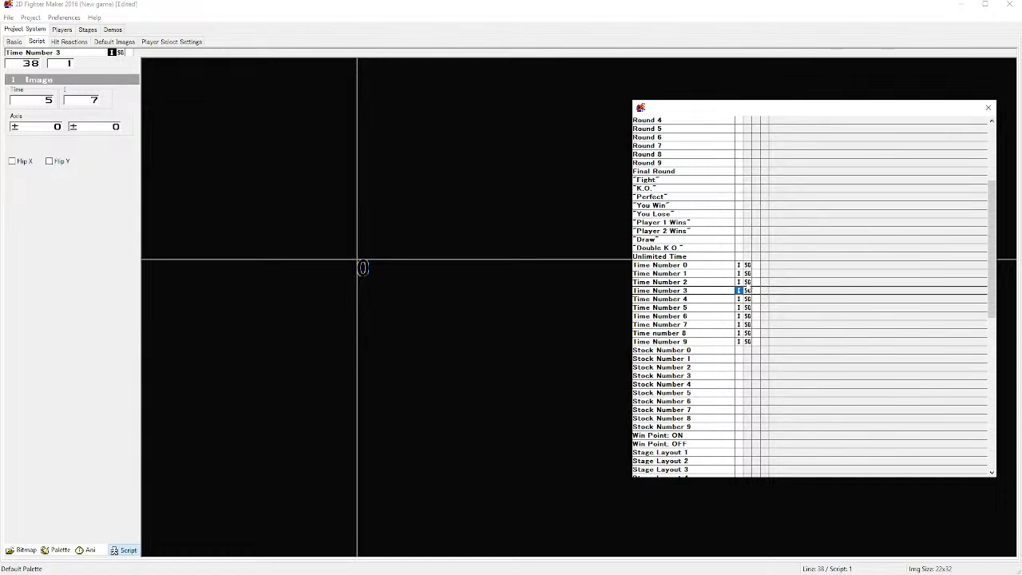
- Load 3.bmp from System Assets, select the digit 3, and register it as the Time Number 3 image
left_click(22, 548)
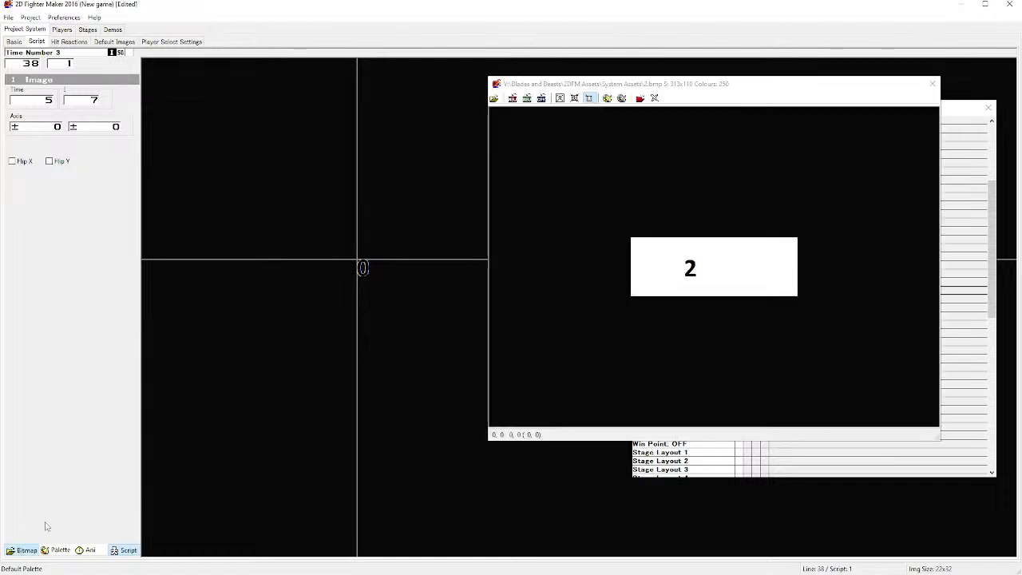
left_click(494, 97)
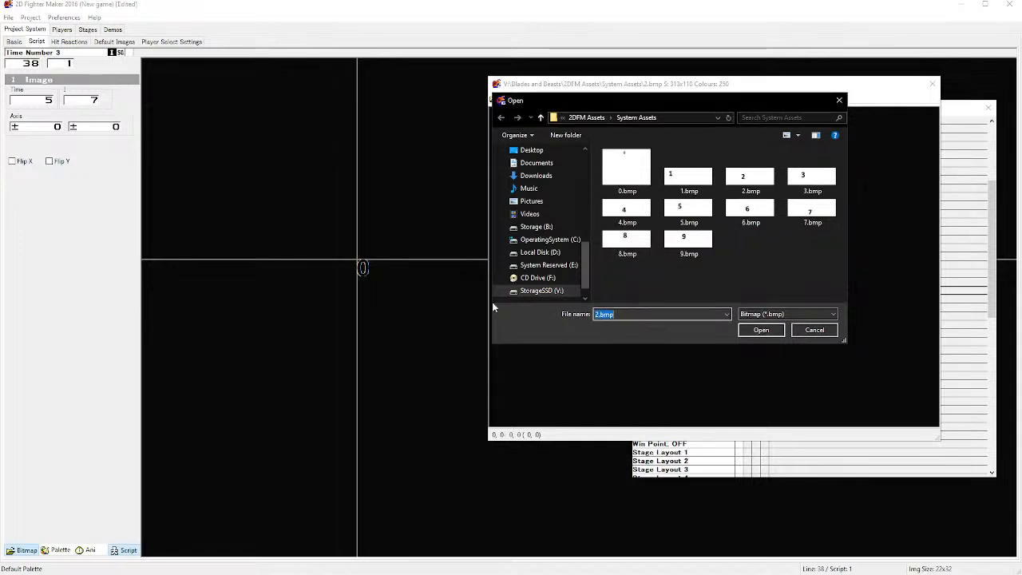
double_click(812, 177)
left_click_drag(679, 253, 690, 271)
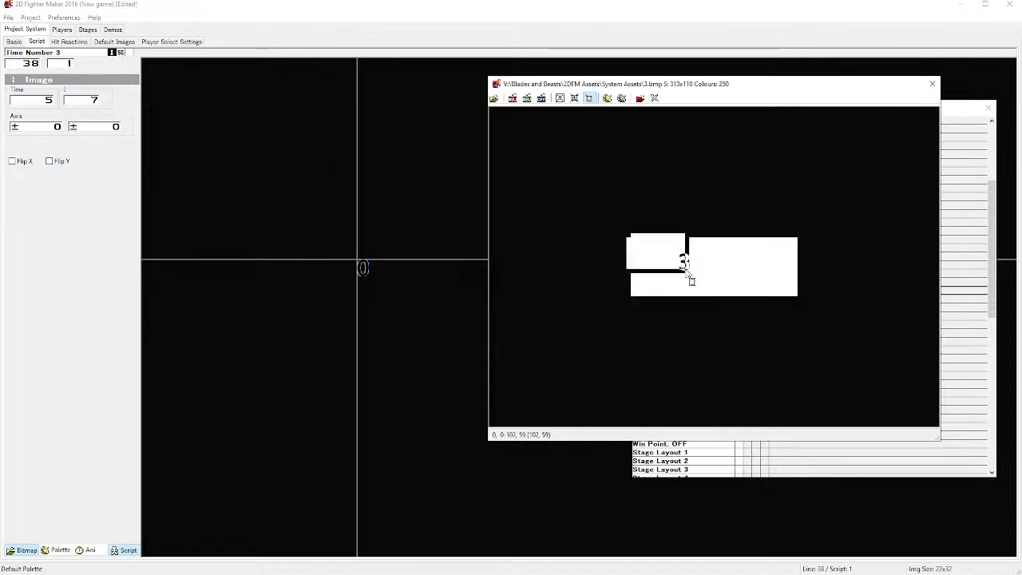
left_click(514, 98)
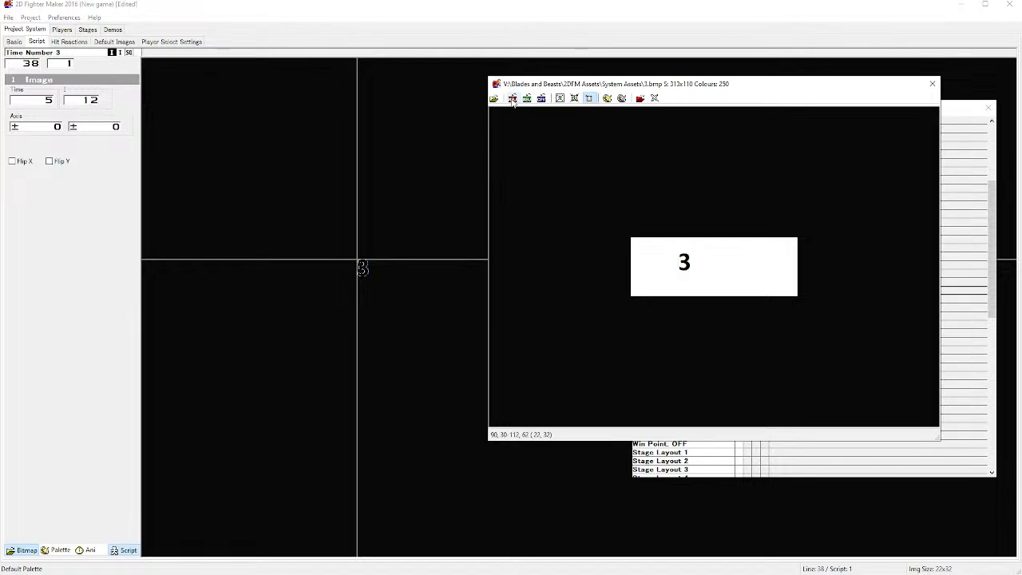
left_click(932, 84)
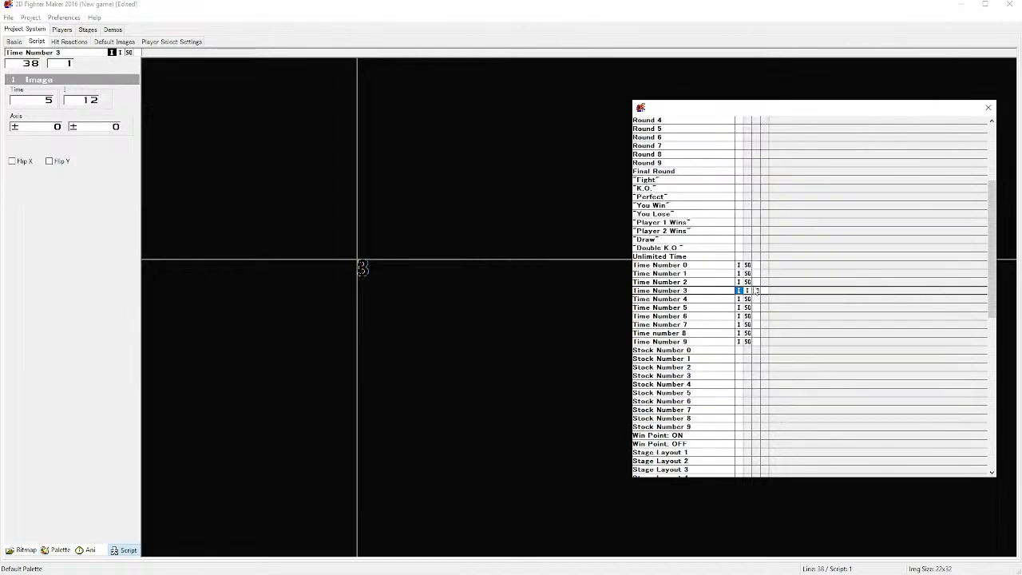
- Select the Time Number 4 script, load 4.bmp, select the digit 4, and register it as its image
left_click(739, 299)
left_click(24, 551)
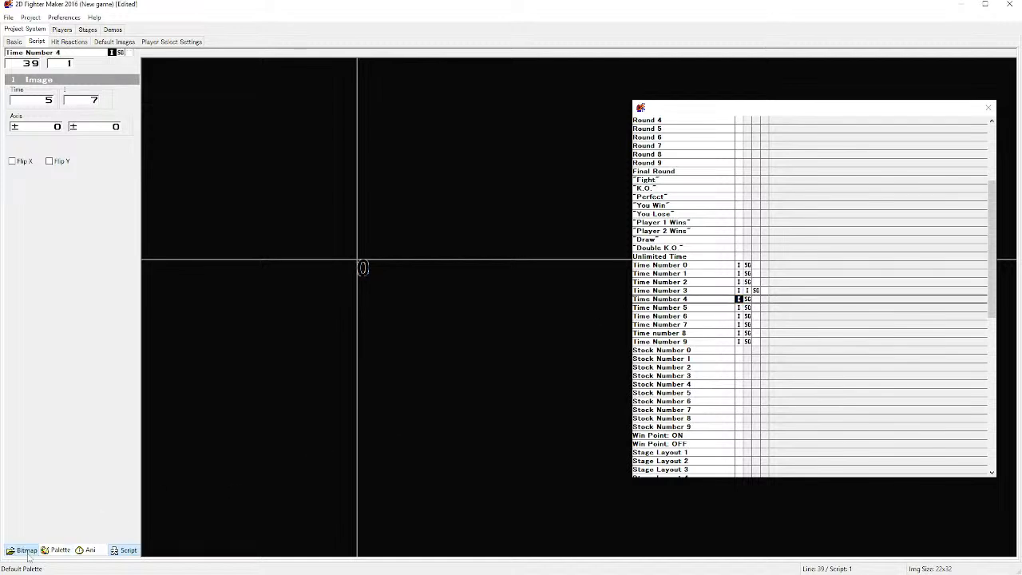
left_click(493, 97)
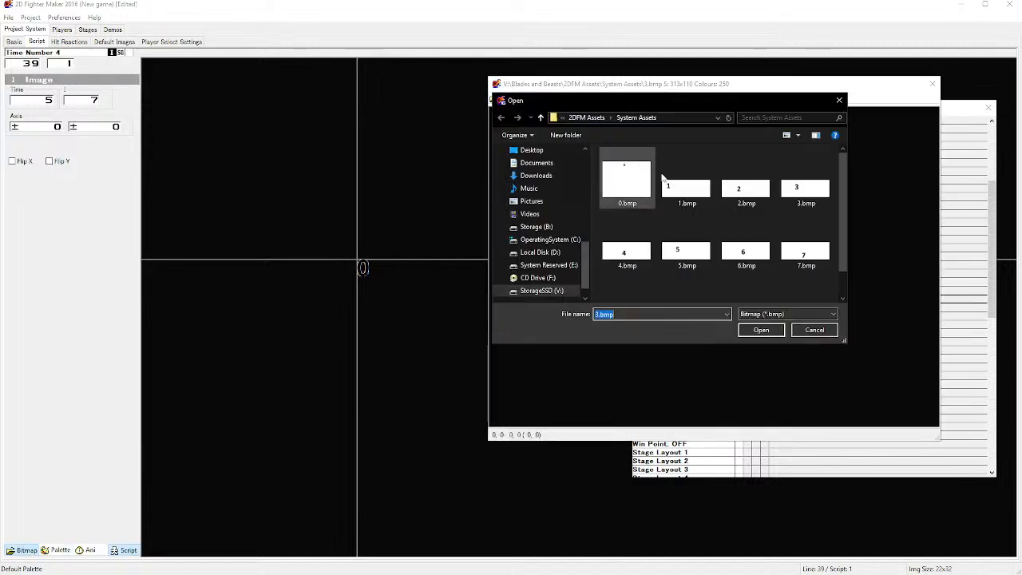
double_click(627, 254)
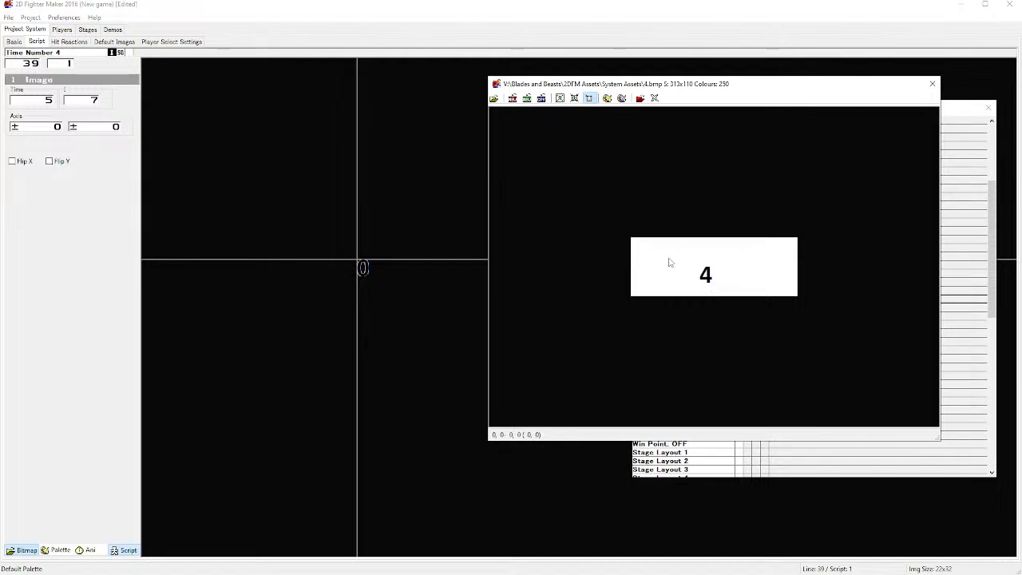
left_click_drag(669, 263, 746, 295)
left_click(512, 97)
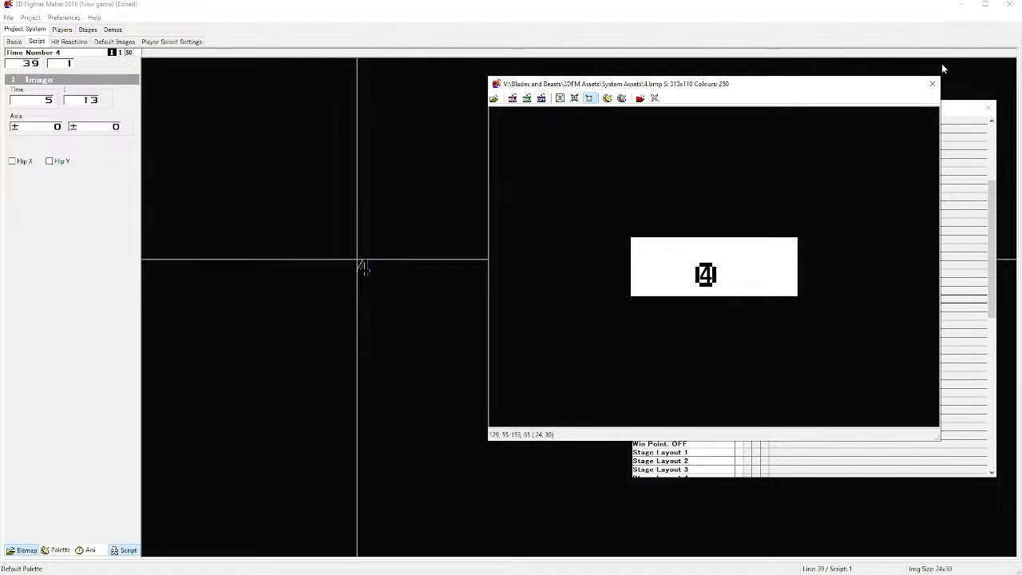
left_click(933, 84)
- Select the Time Number 5 script, load 5.bmp, select the digit 5, and register it as its image
left_click(740, 309)
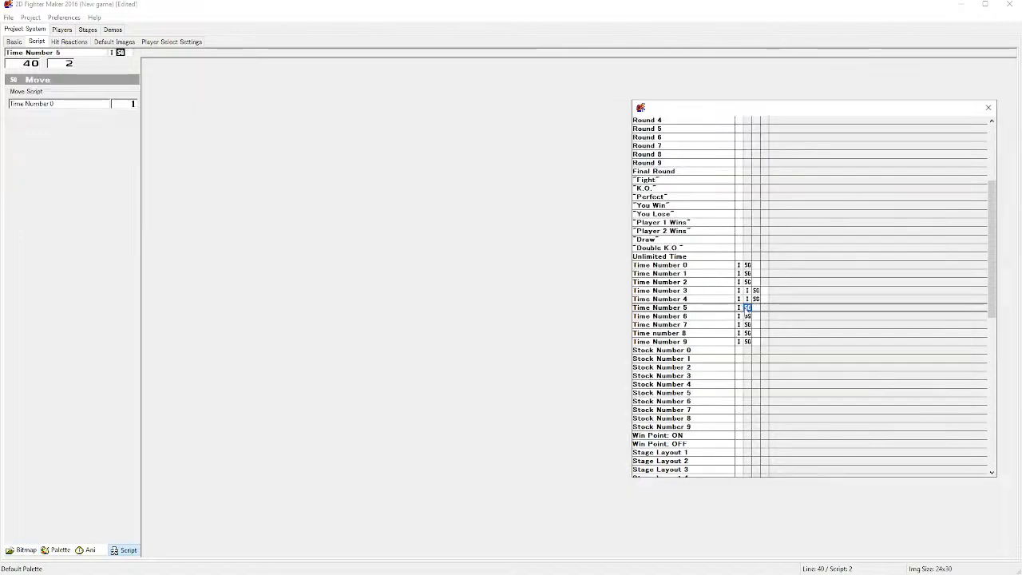
left_click(22, 551)
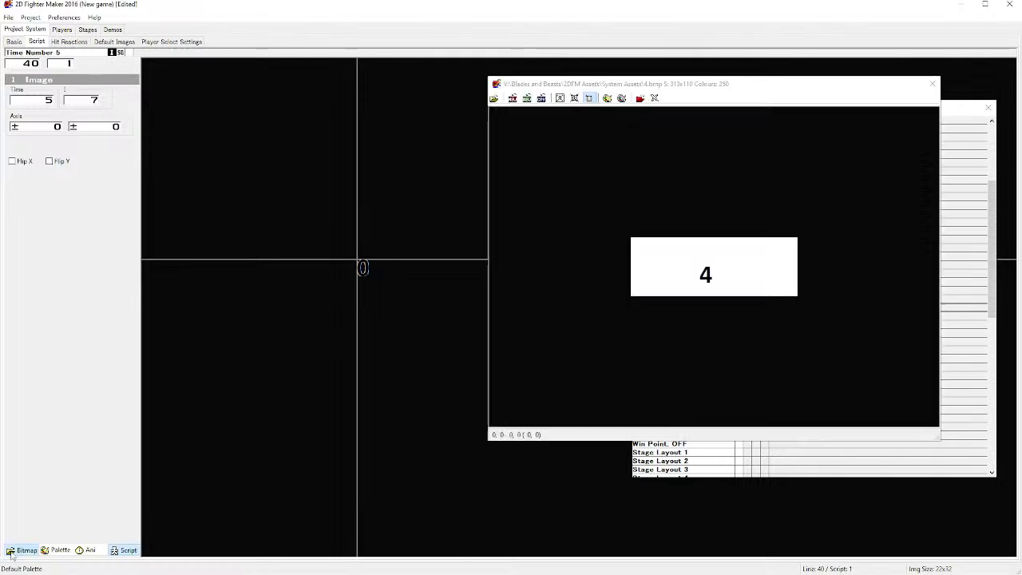
left_click(495, 99)
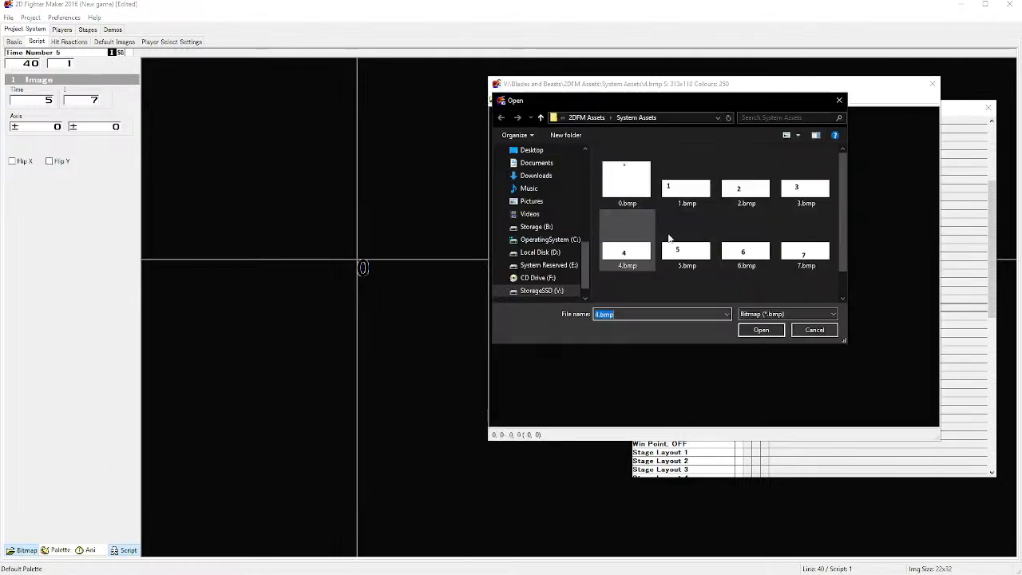
double_click(653, 251)
left_click_drag(649, 253, 722, 283)
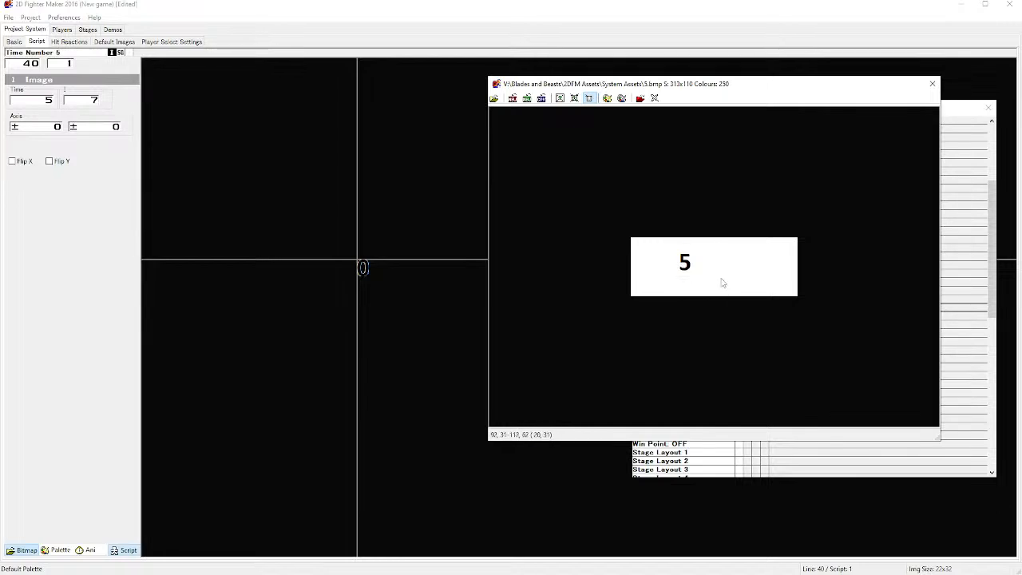
left_click(512, 98)
left_click(932, 83)
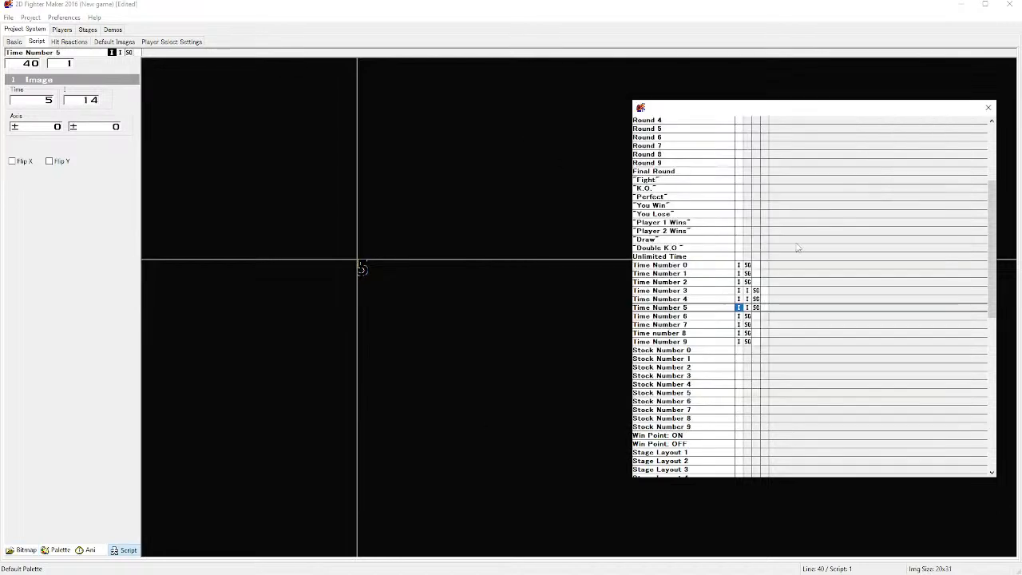
- Select the Time Number 6 script, load 6.bmp, and register the selected digit 6 as its image
left_click(741, 317)
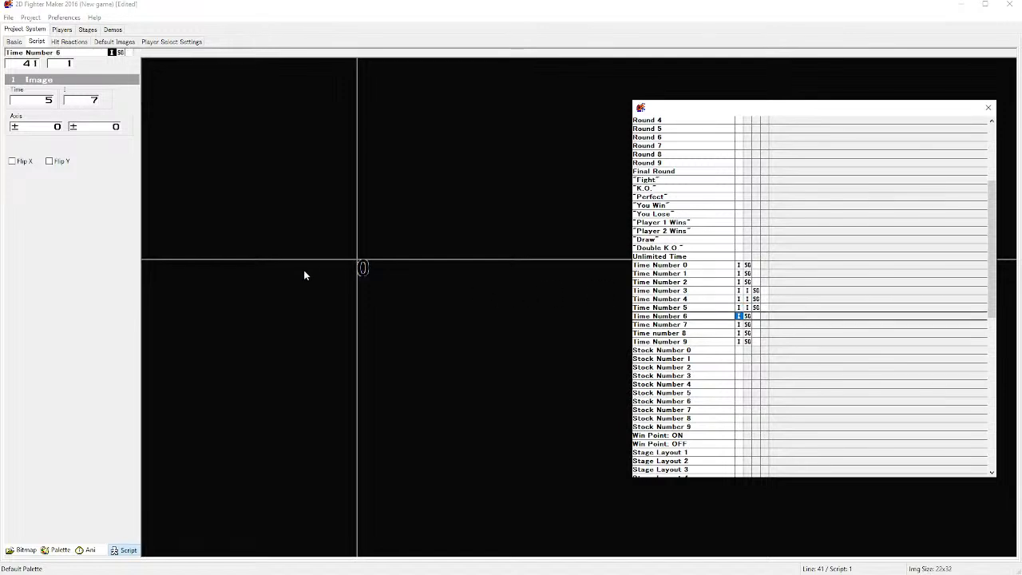
left_click(22, 551)
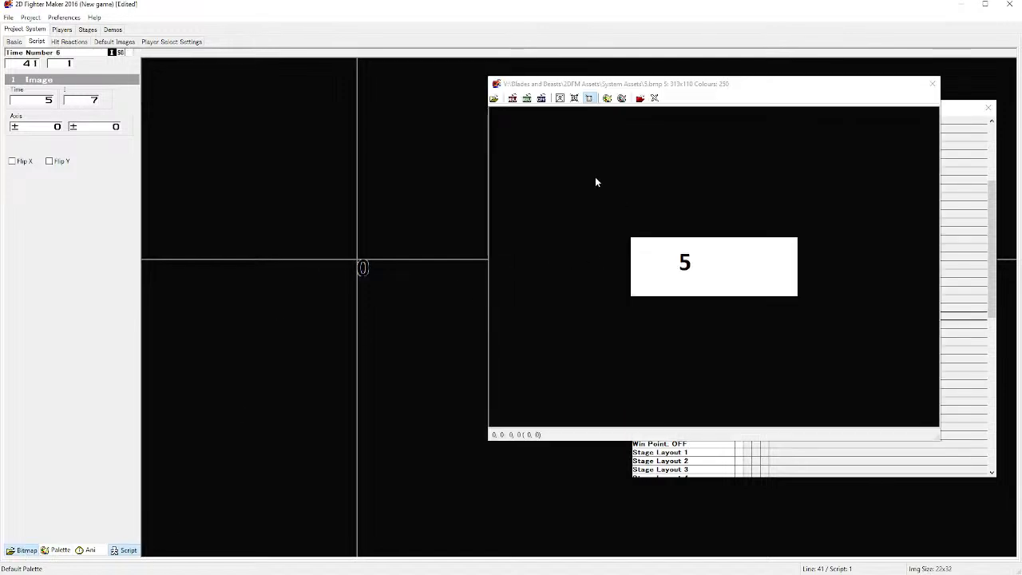
left_click(494, 97)
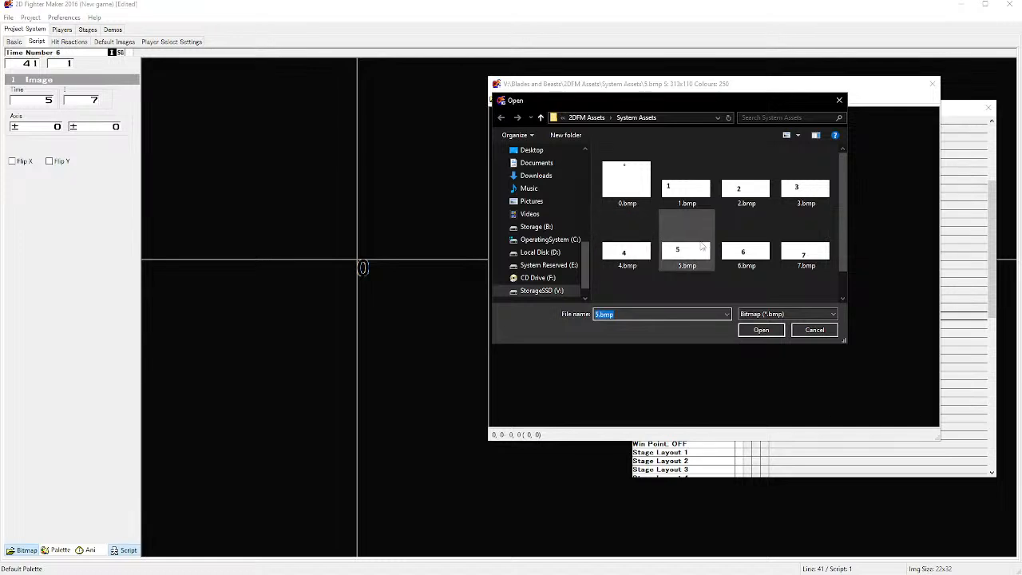
left_click(746, 249)
double_click(746, 249)
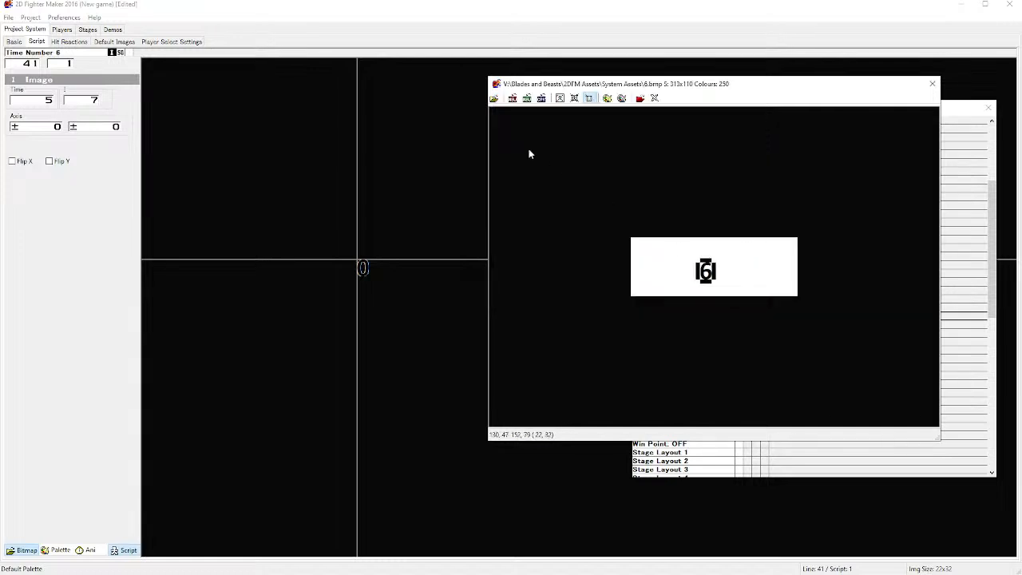
left_click(514, 100)
left_click(933, 84)
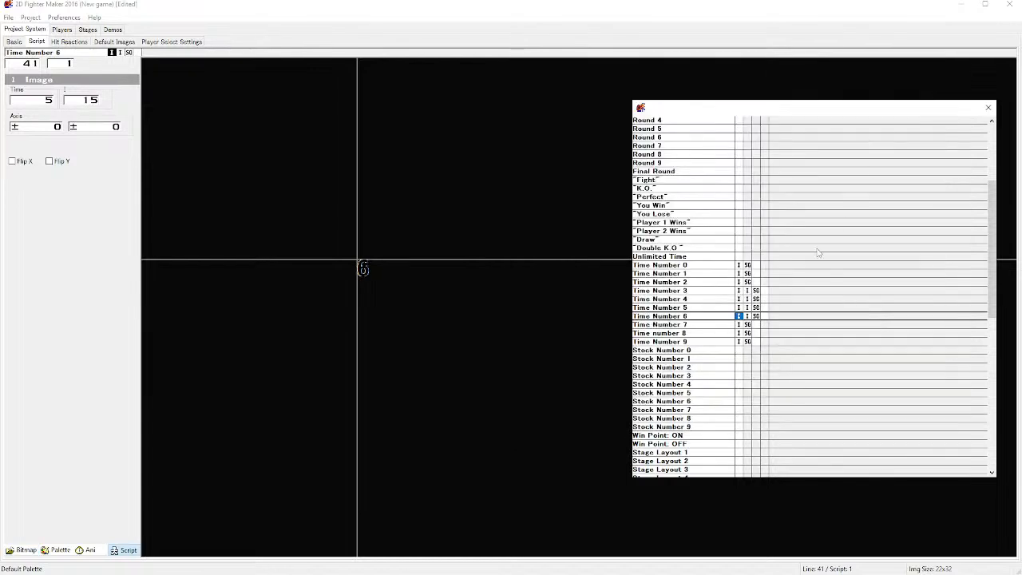
- Select the Time Number 7 script, load 7.bmp, and register the selected digit 7 as its image
left_click(738, 325)
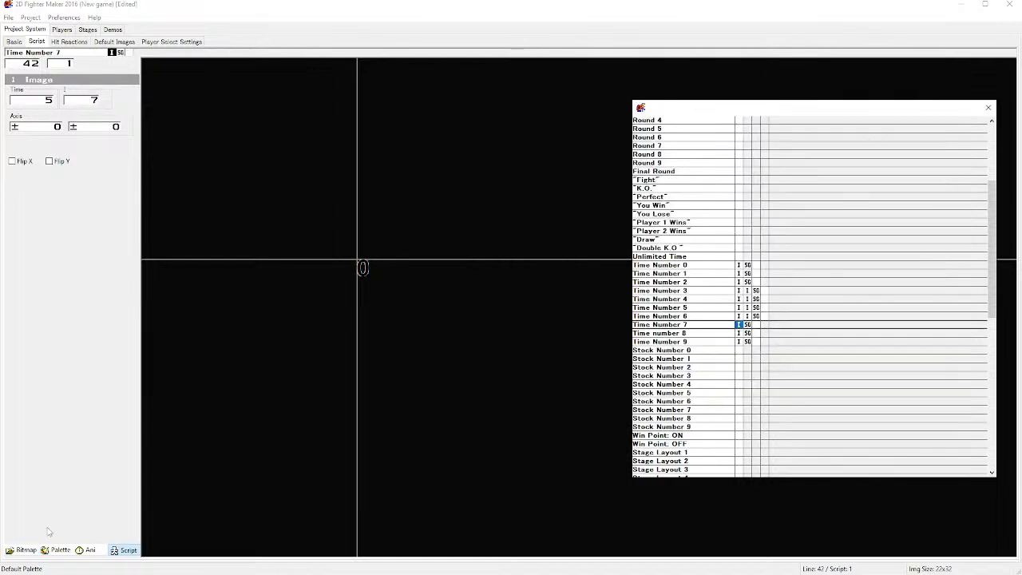
left_click(24, 551)
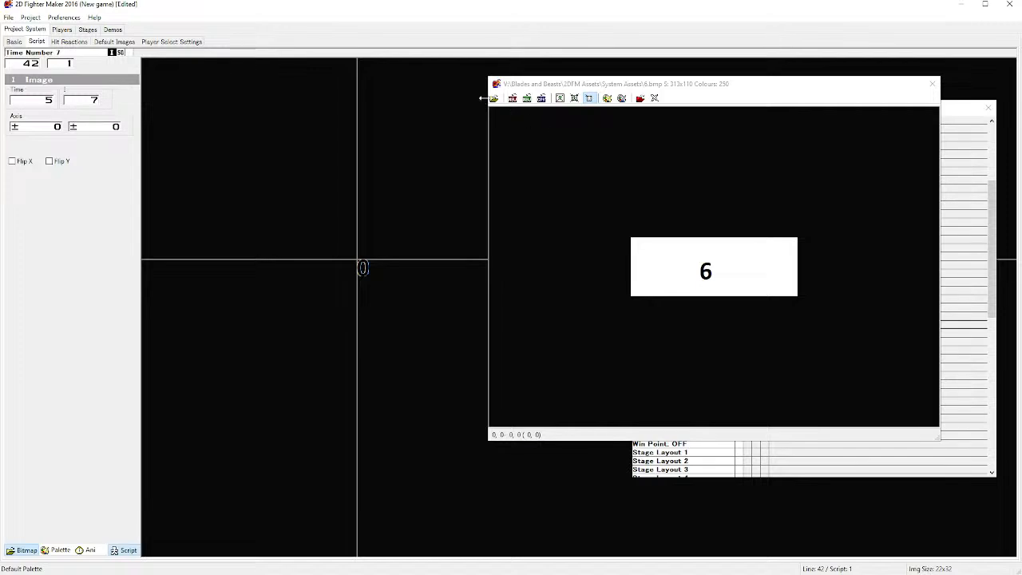
left_click(493, 97)
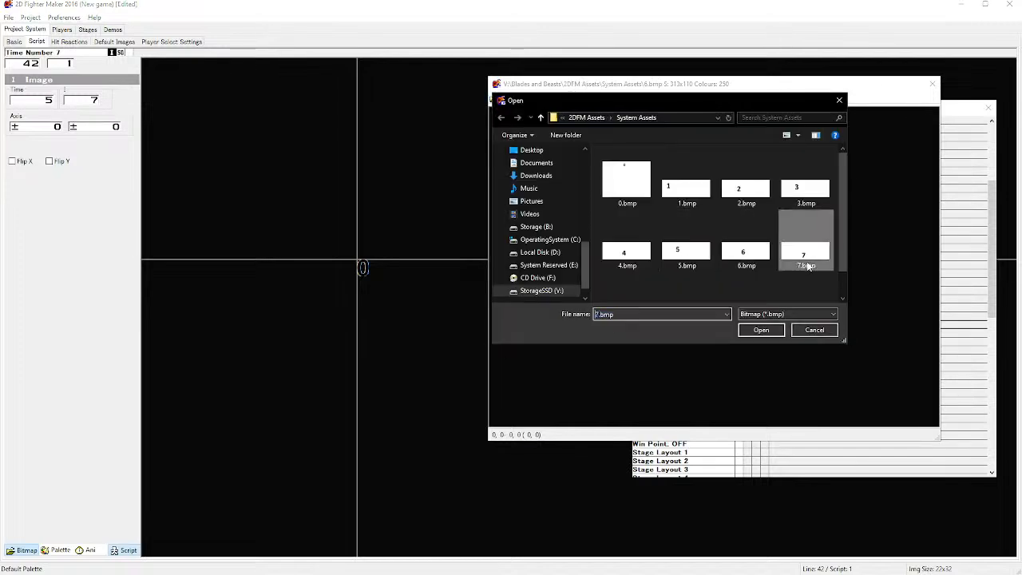
double_click(804, 257)
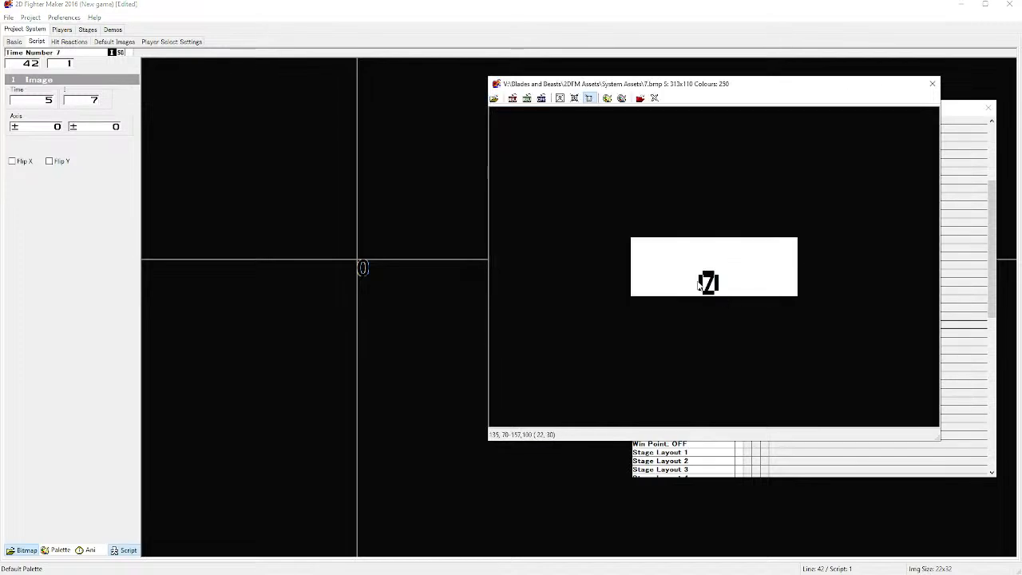
left_click(512, 98)
left_click(932, 83)
- Select the Time number 8 script, load 8.bmp, and set the selected digit 8 as its image
left_click(739, 334)
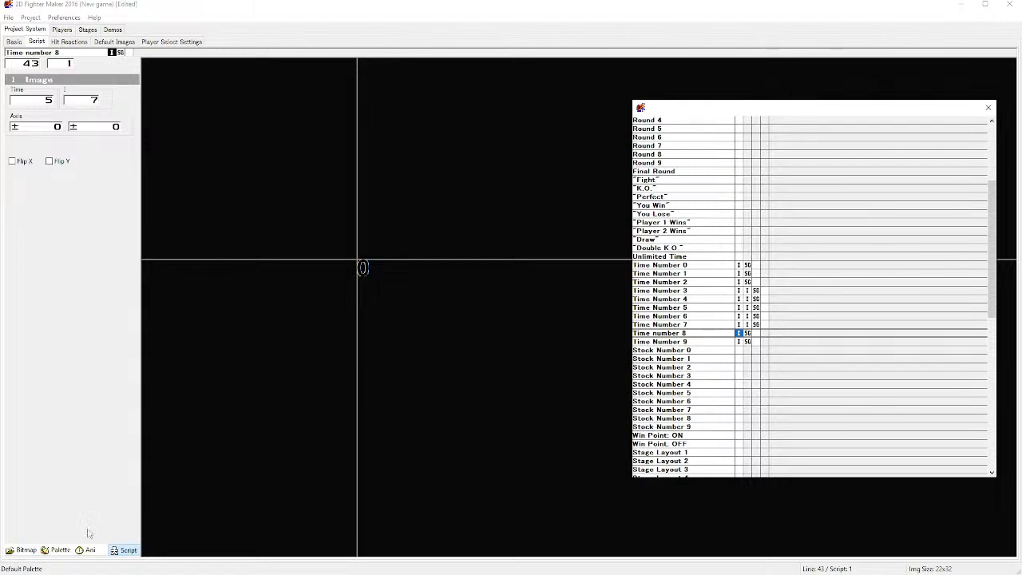
left_click(22, 550)
left_click(494, 97)
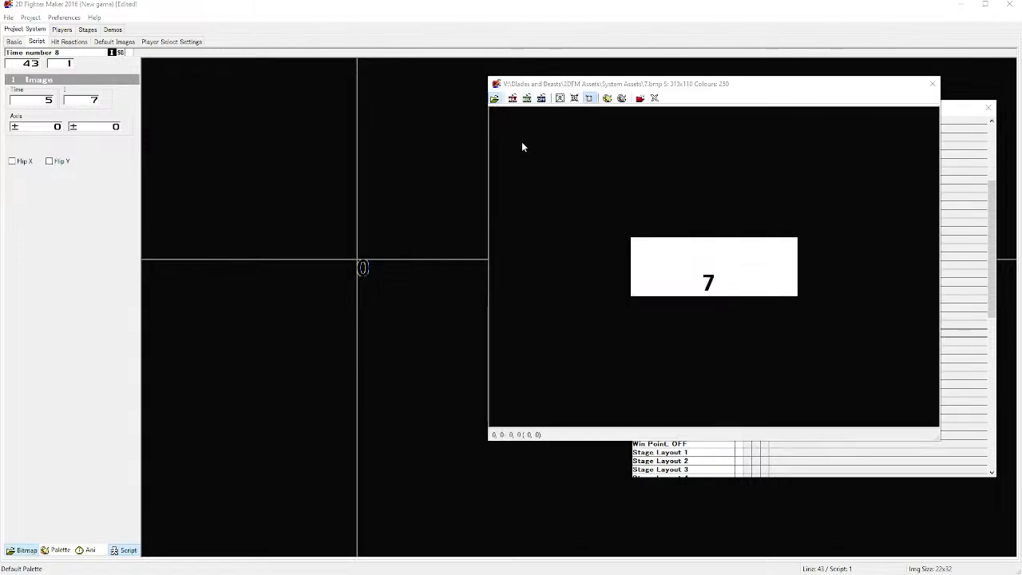
left_click(748, 257)
scroll(748, 256, "down", 1)
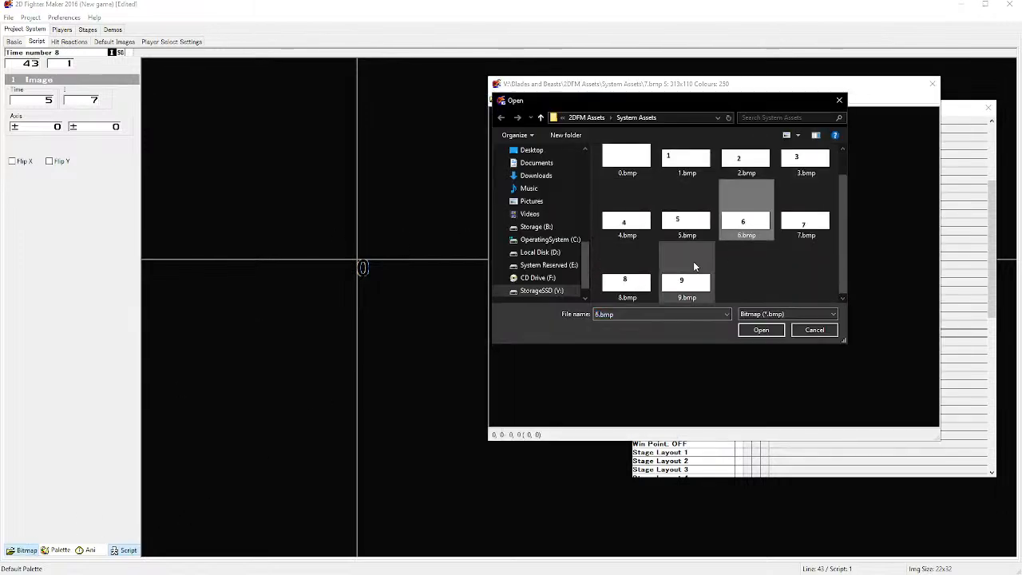
double_click(628, 259)
left_click_drag(765, 265, 765, 264)
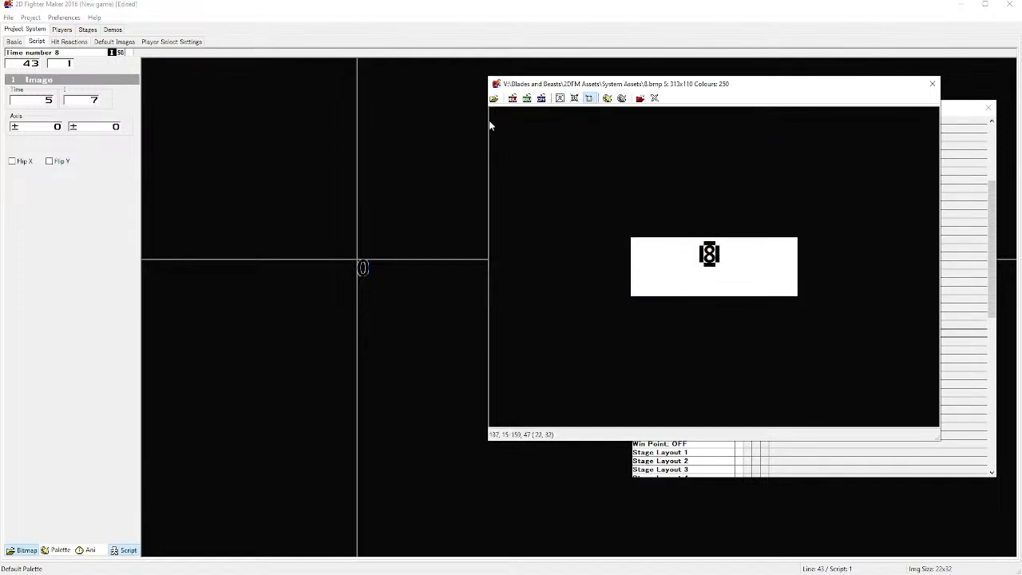
left_click(931, 84)
- Select the Time Number 9 script, load 9.bmp, select the digit 9, and register it as its image
left_click(739, 342)
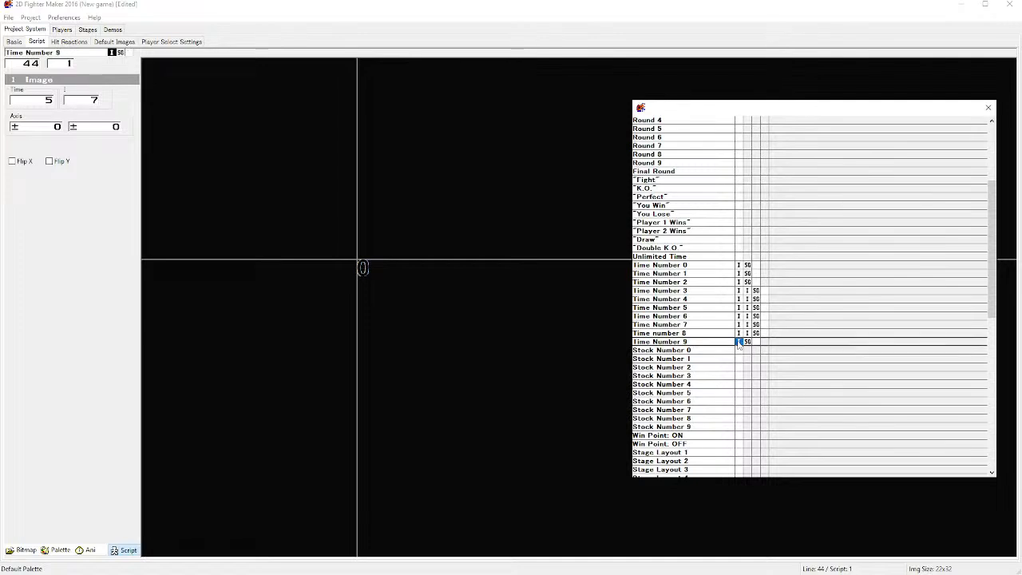
left_click(24, 550)
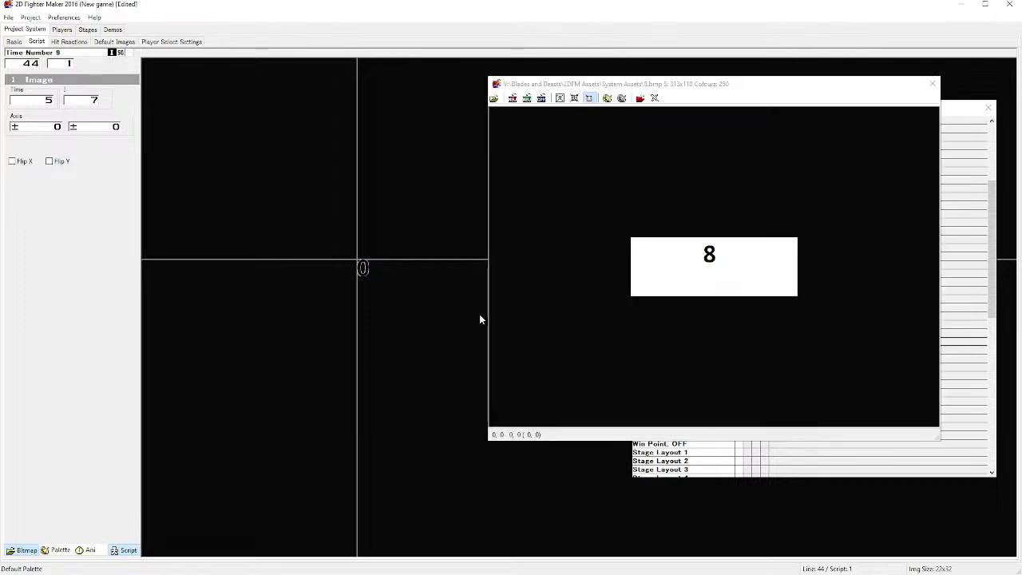
left_click(493, 97)
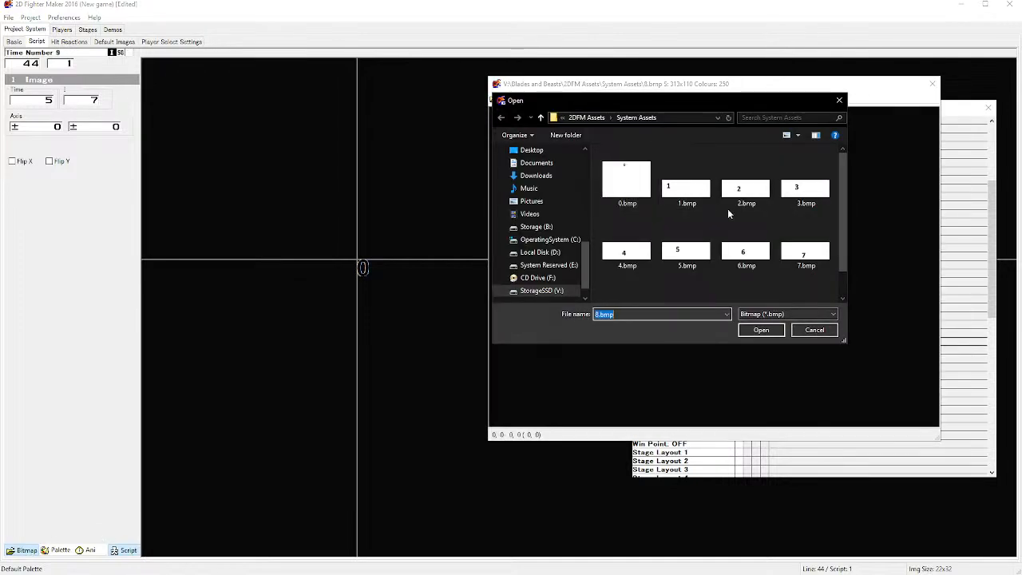
scroll(728, 209, "down", 1)
double_click(664, 269)
left_click_drag(696, 237, 732, 277)
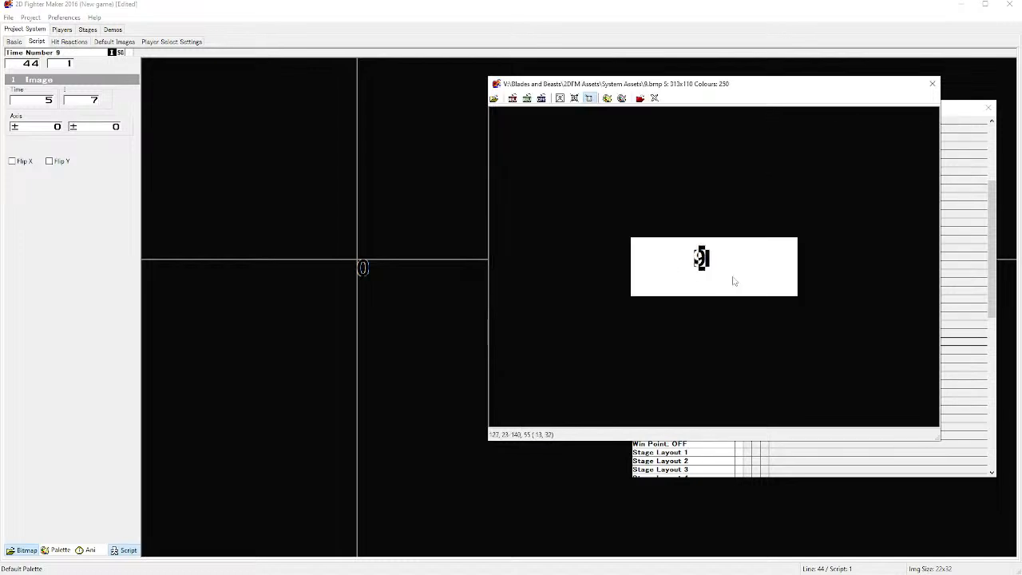
left_click_drag(663, 237, 730, 283)
left_click(512, 97)
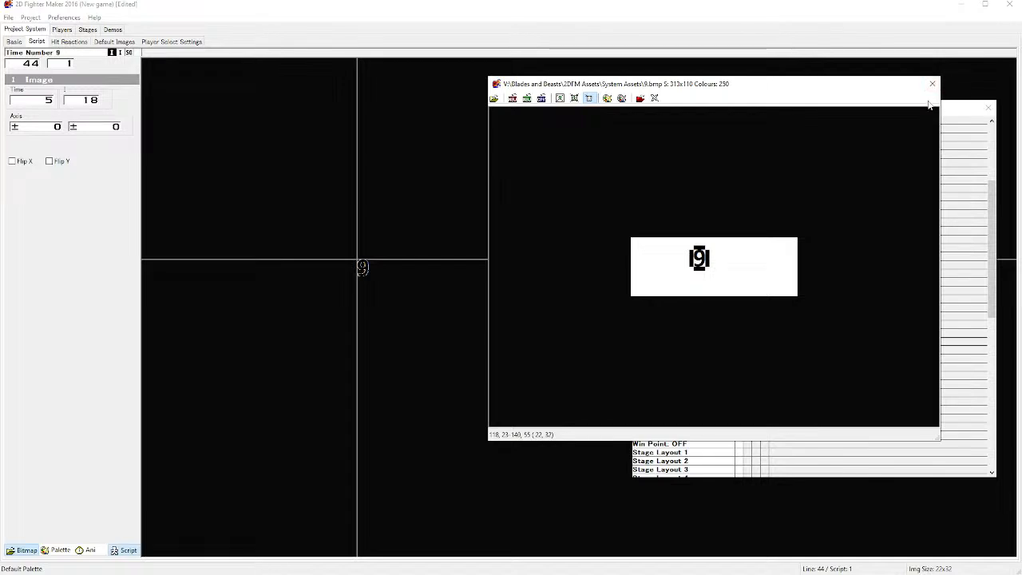
left_click(932, 83)
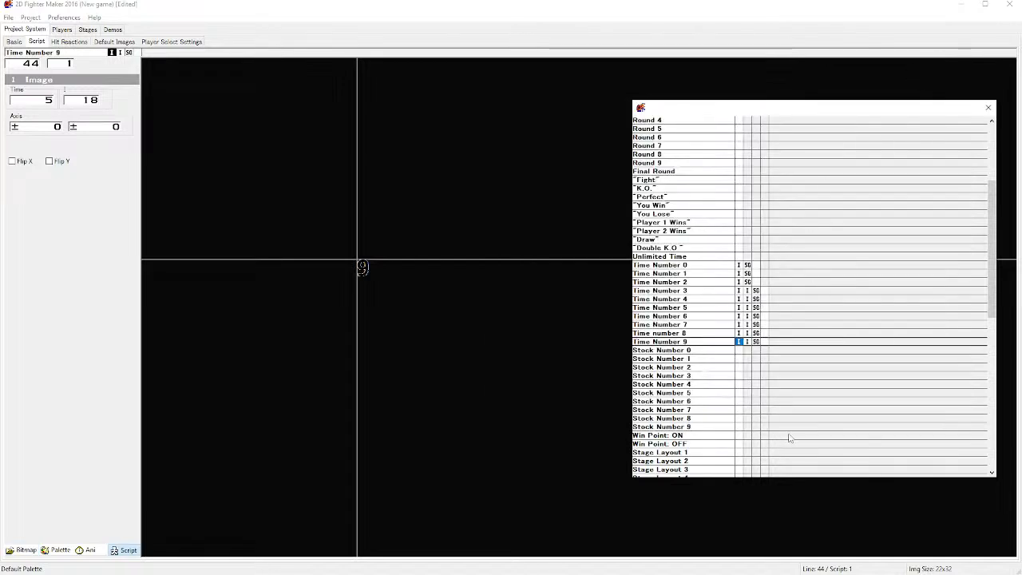
- Delete the leftover placeholder image commands from the Time Number 9 and Time number 8 scripts
left_click(755, 342)
key("Left")
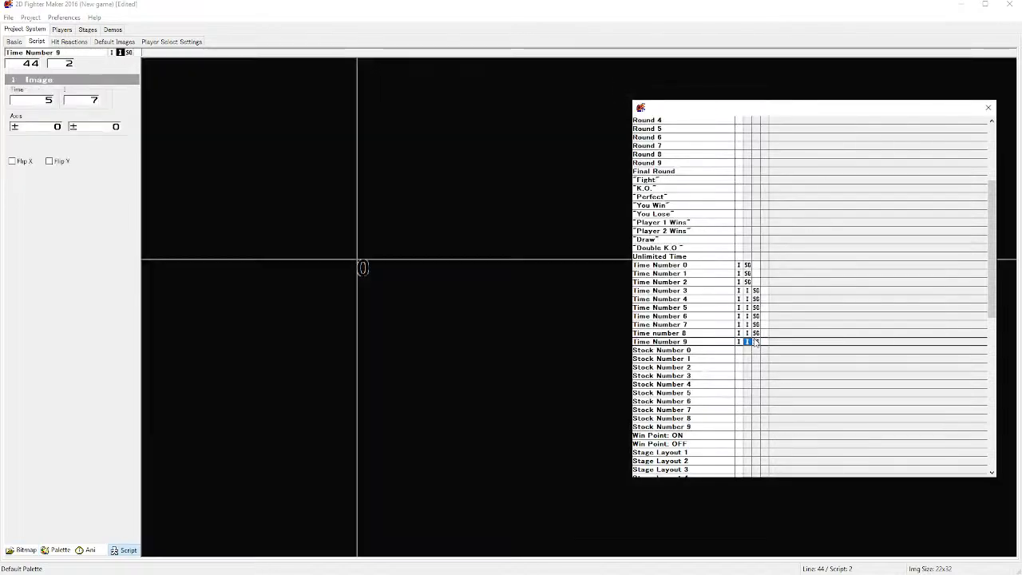
key("Delete")
key("Up")
key("Delete")
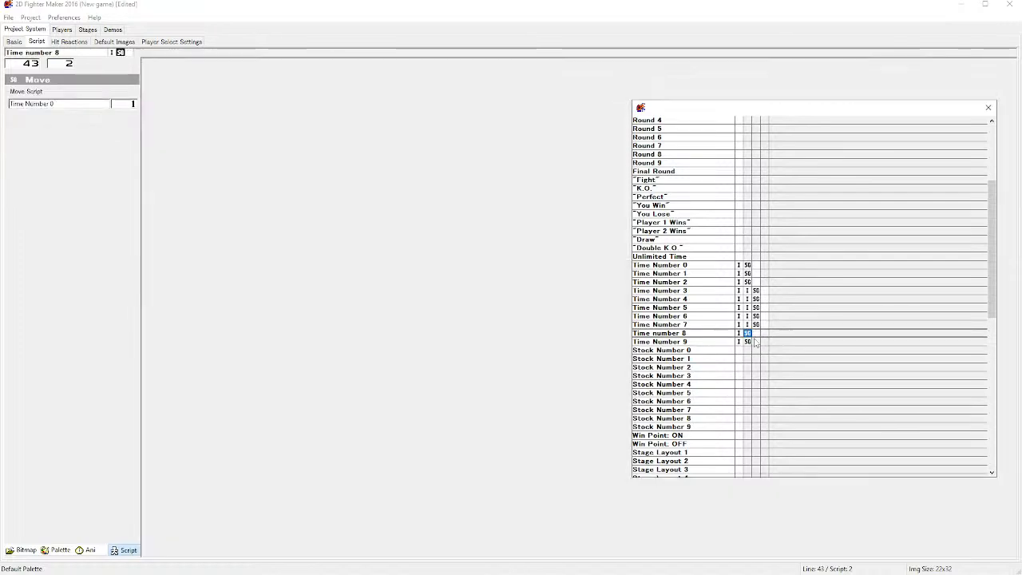
- Delete the leftover placeholder image commands from the Time Number 7 down to Time Number 3 scripts
key("Up")
key("Delete")
key("Up")
key("Delete")
key("Up")
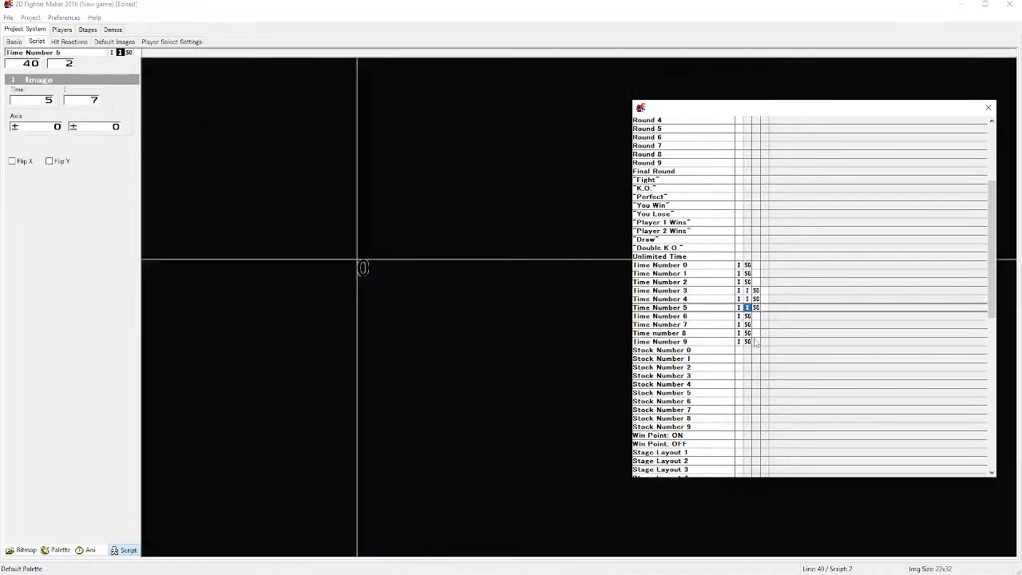
key("Delete")
key("Up")
key("Delete")
key("Up")
key("Delete")
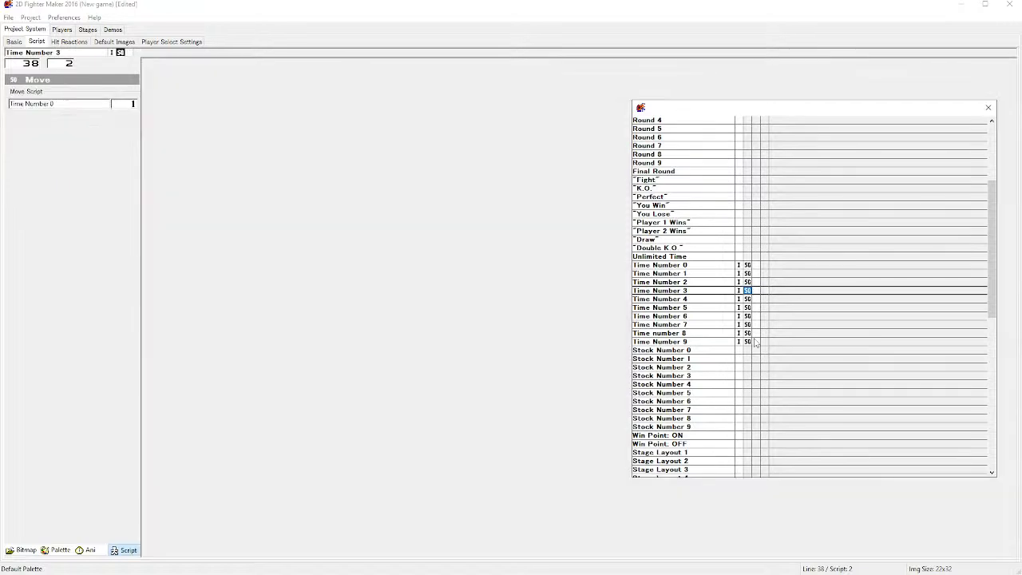
- Set the Time Number 2 script's move target to Time Number 2
key("Up")
key("Up")
key("Up")
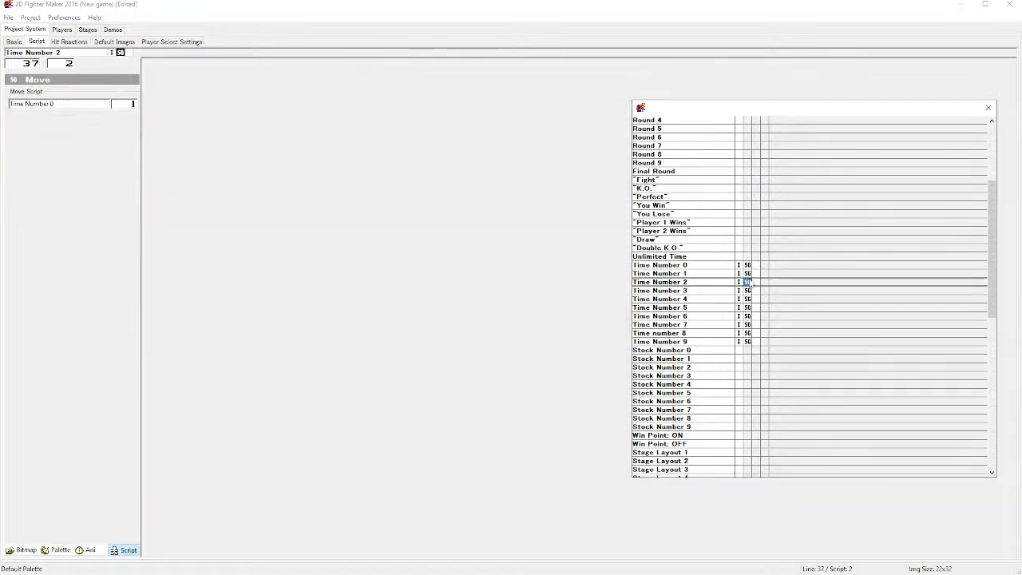
key("Down")
key("Down")
left_click(68, 106)
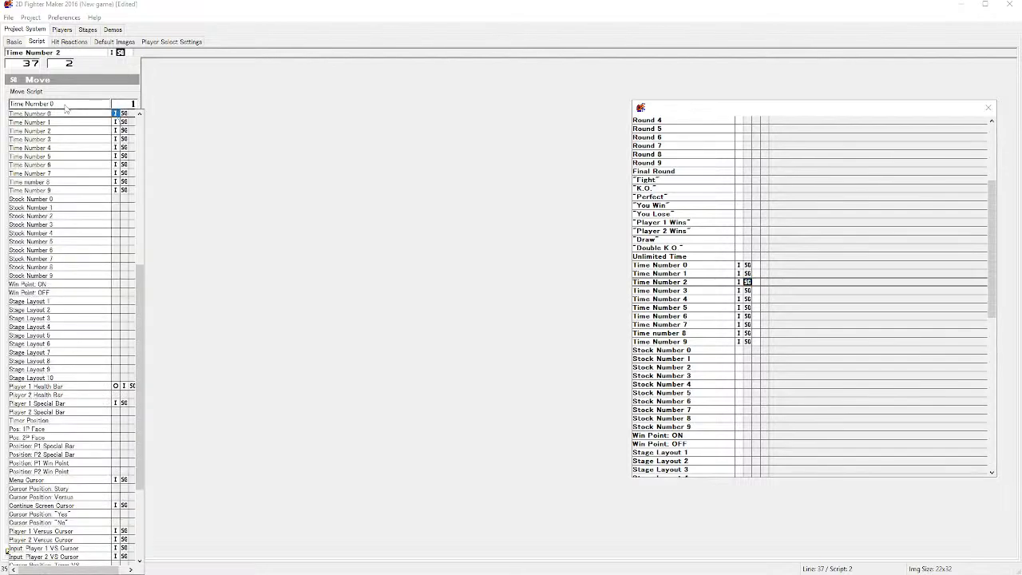
left_click(116, 131)
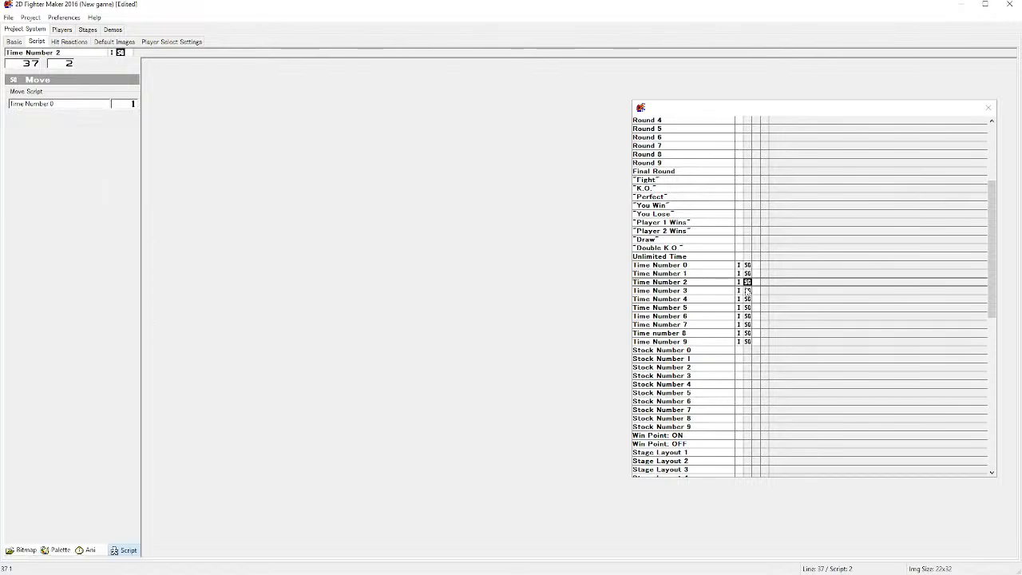
left_click(749, 273)
key("Down")
key("Up")
key("Down")
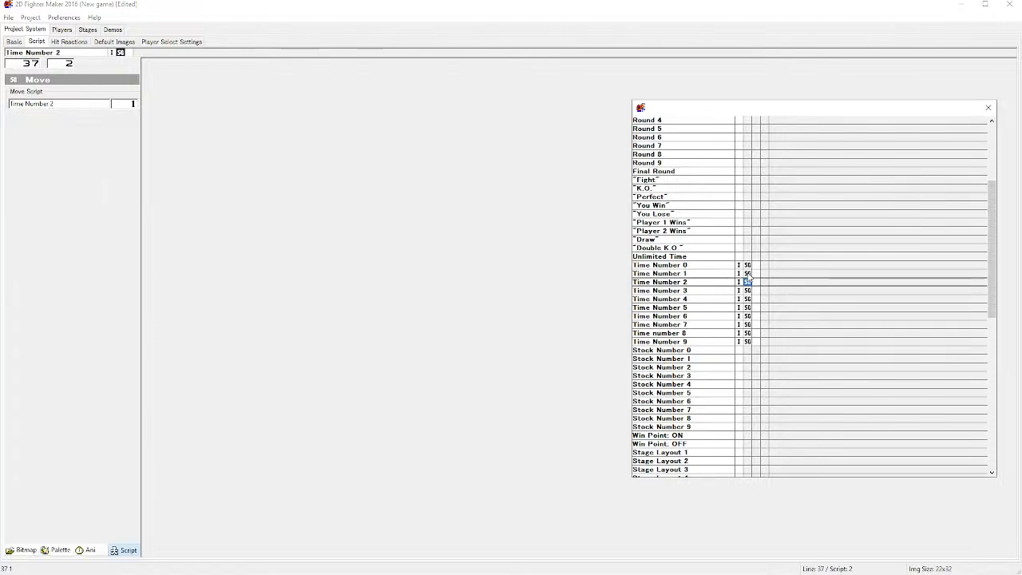
- Set the move targets of the Time Number 3 and Time Number 4 scripts to their own scripts
key("Down")
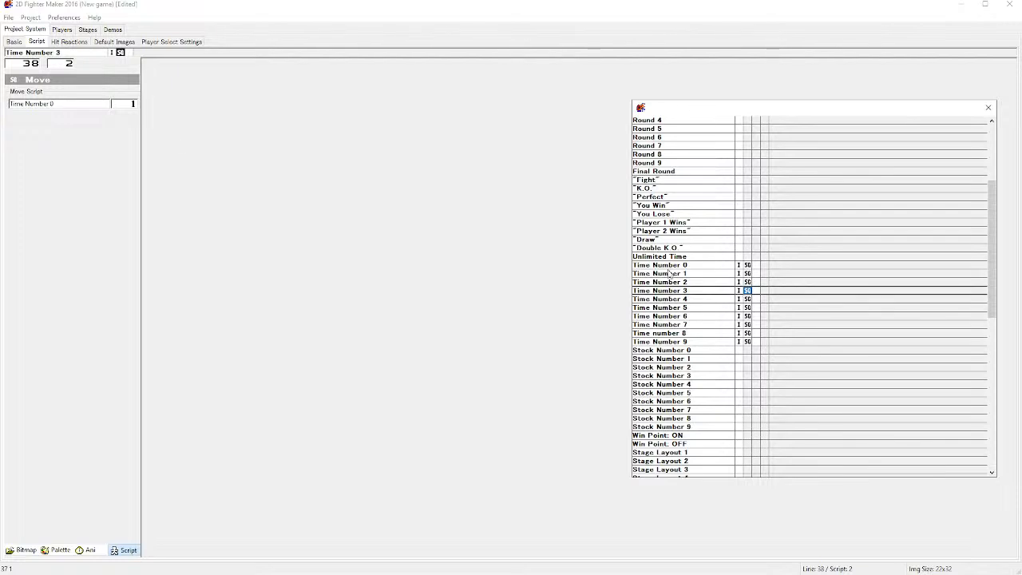
left_click(78, 106)
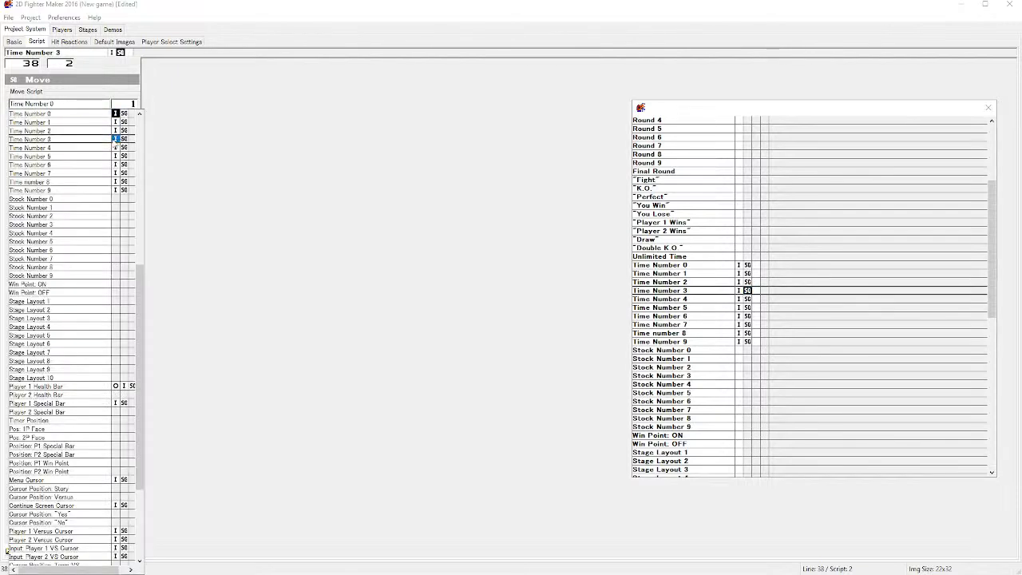
left_click(113, 139)
left_click(729, 299)
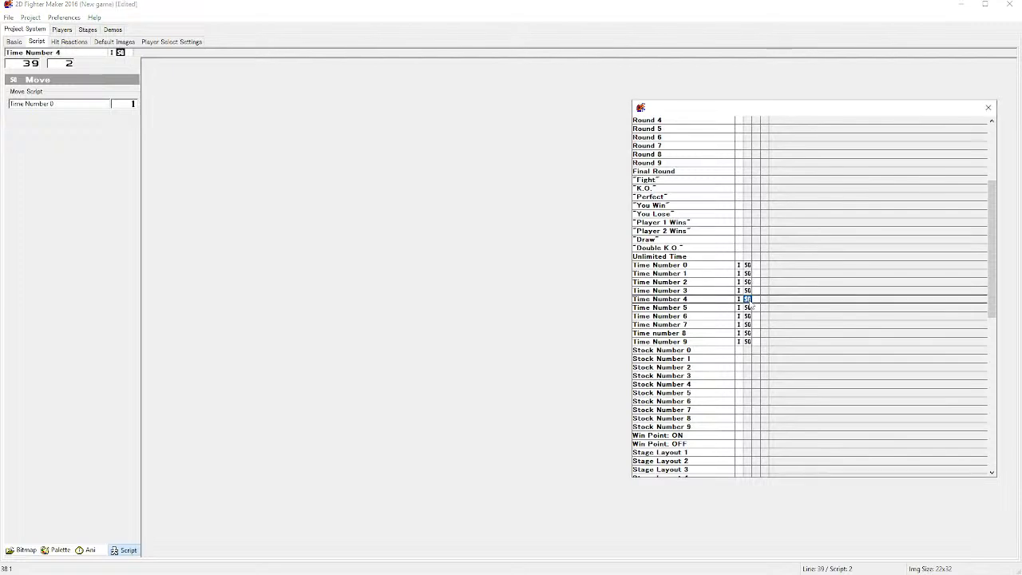
left_click(83, 106)
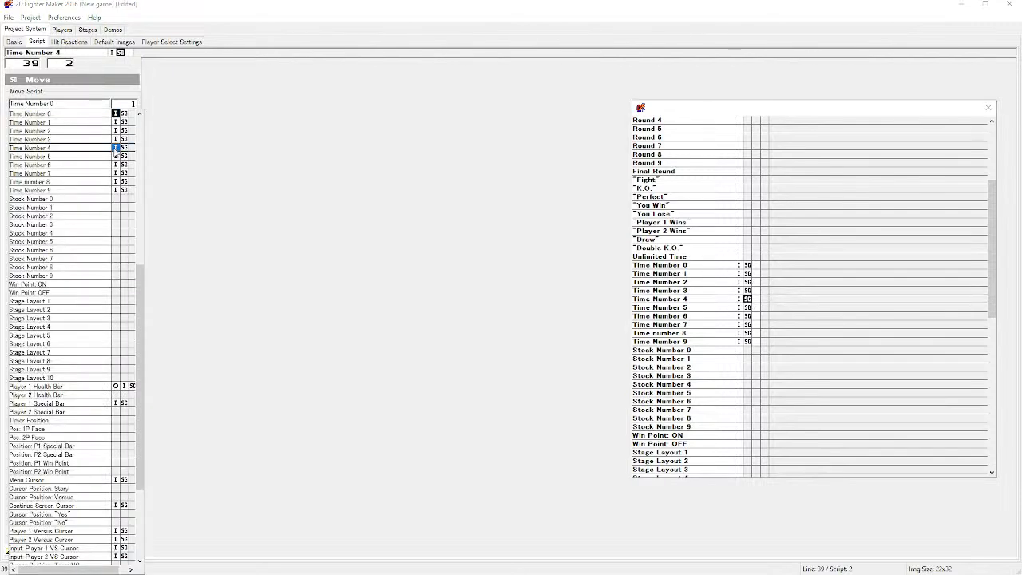
left_click(115, 148)
- Set the move targets for the Time Number 5 and Time Number 6 scripts
left_click(747, 308)
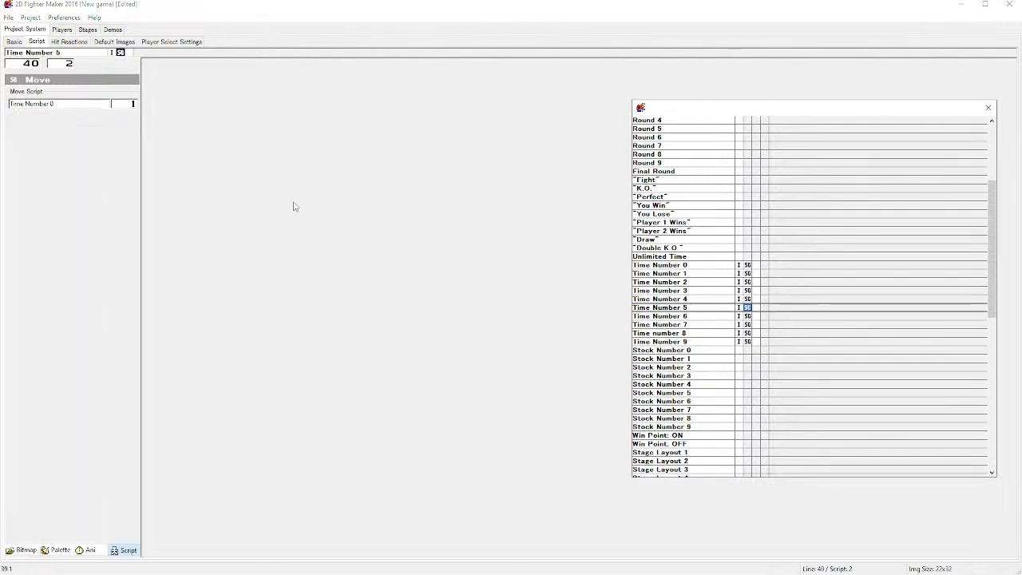
left_click(86, 105)
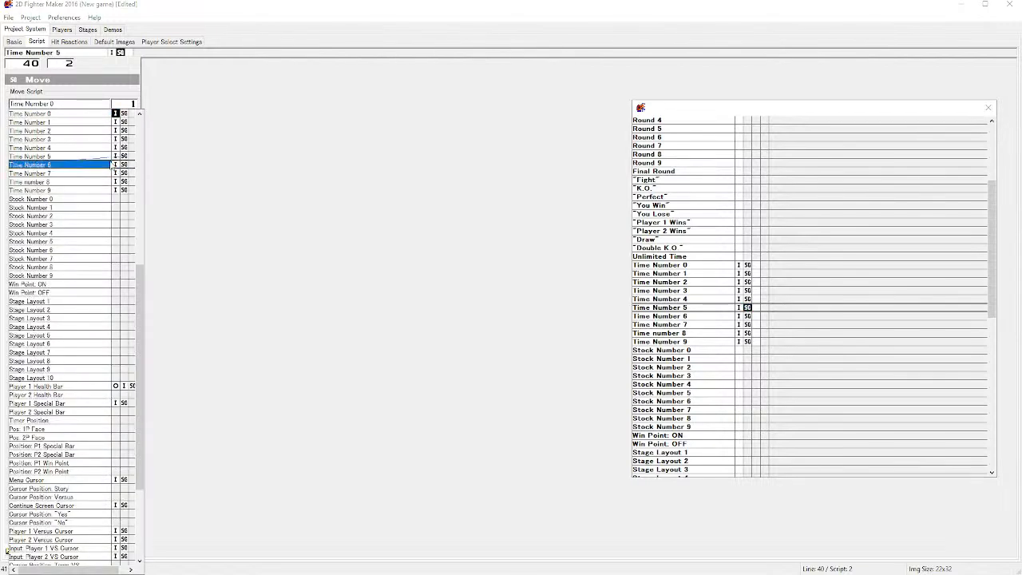
left_click(116, 156)
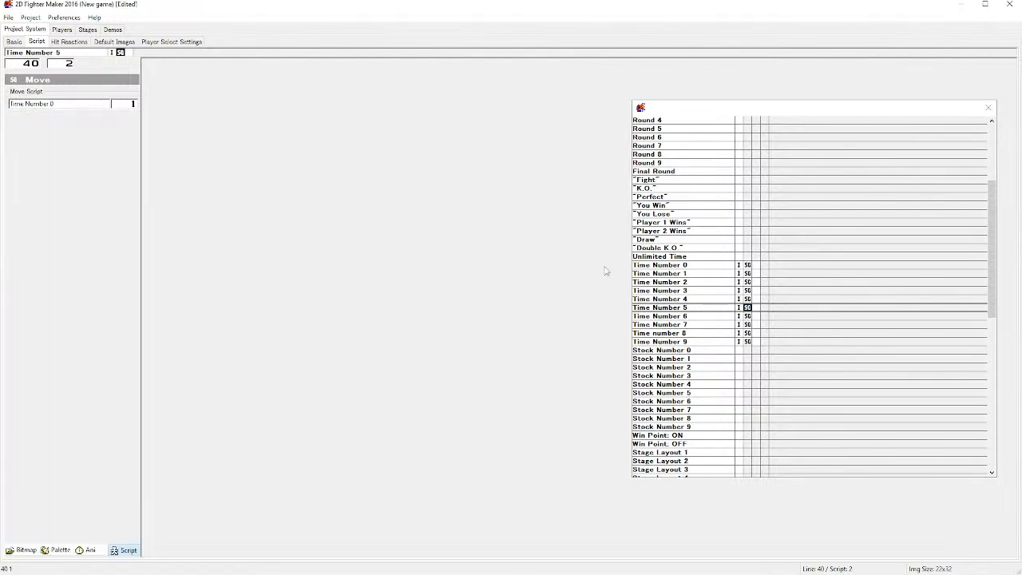
left_click(755, 316)
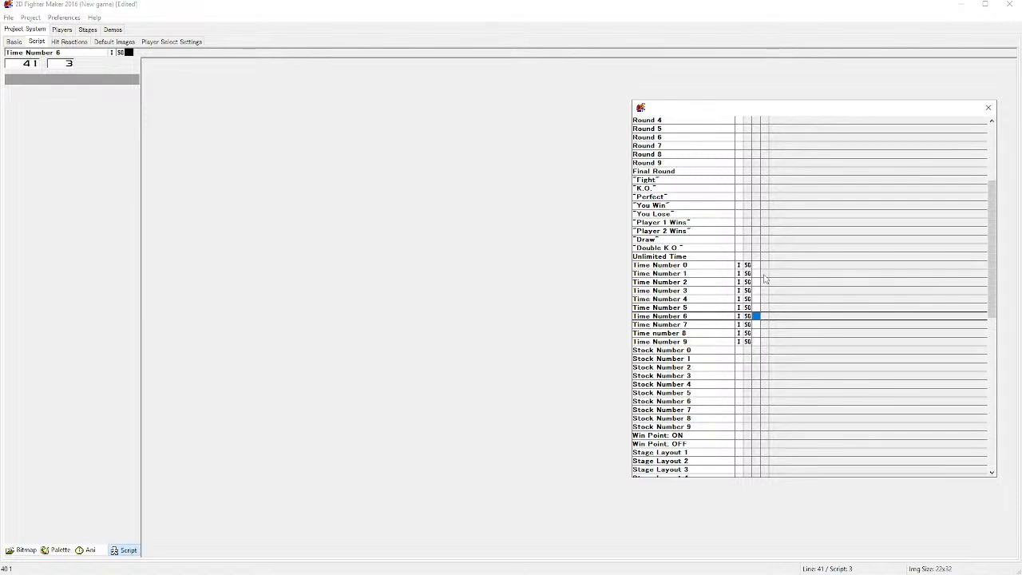
key("Left")
left_click(87, 104)
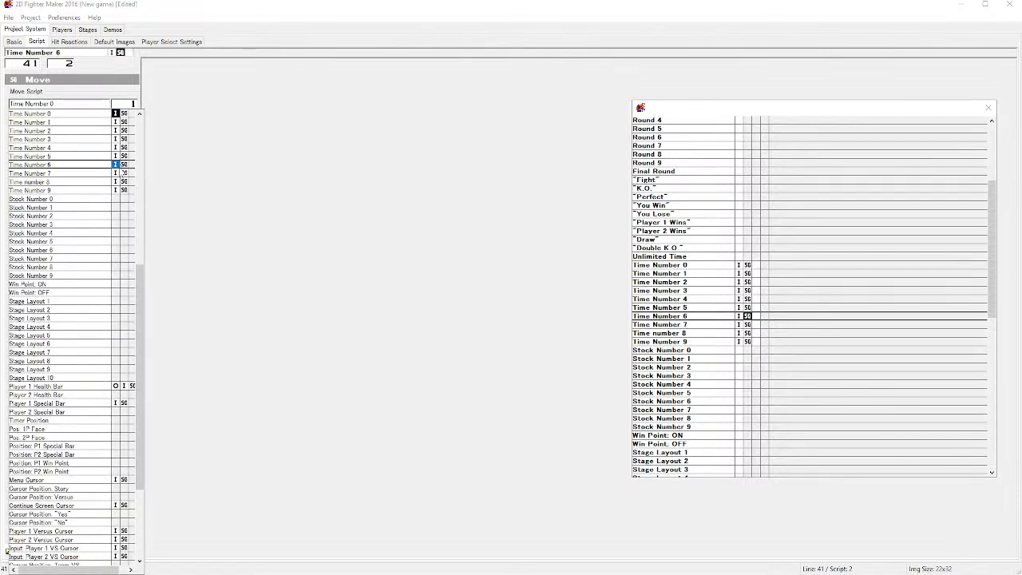
left_click(122, 172)
- Set the move targets for the Time Number 7, Time number 8 and Time Number 9 scripts
left_click(749, 325)
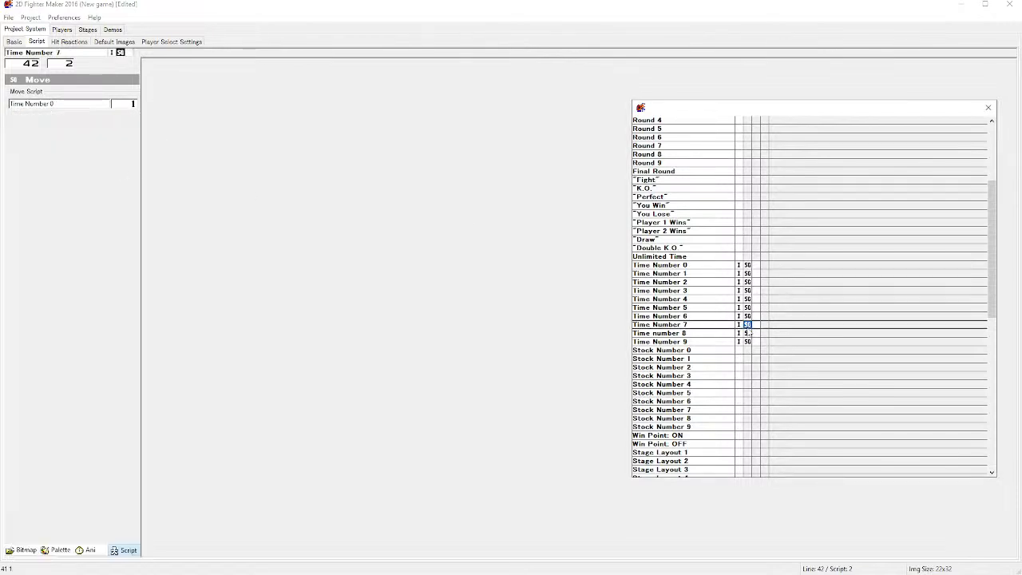
left_click(86, 105)
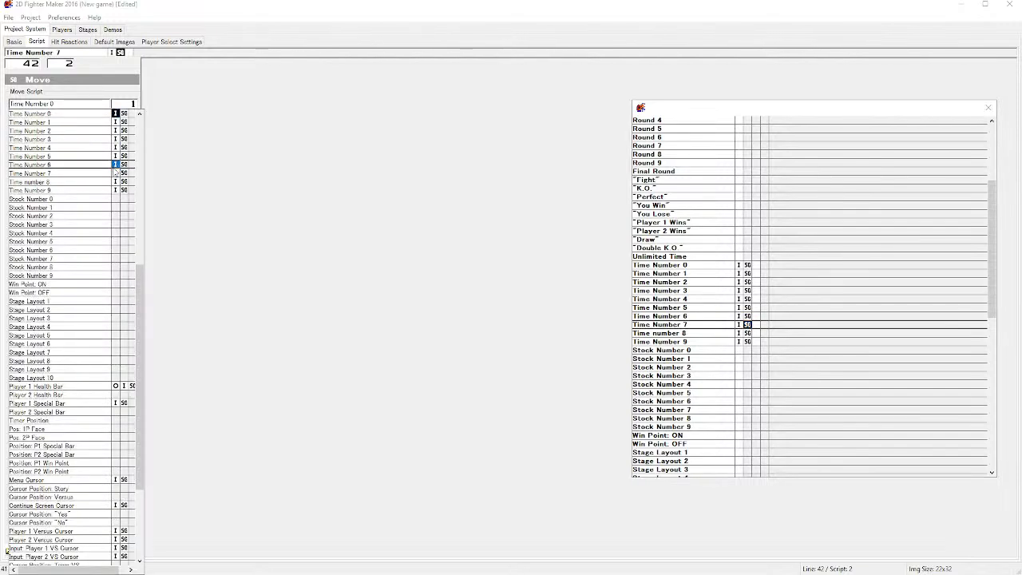
left_click(116, 173)
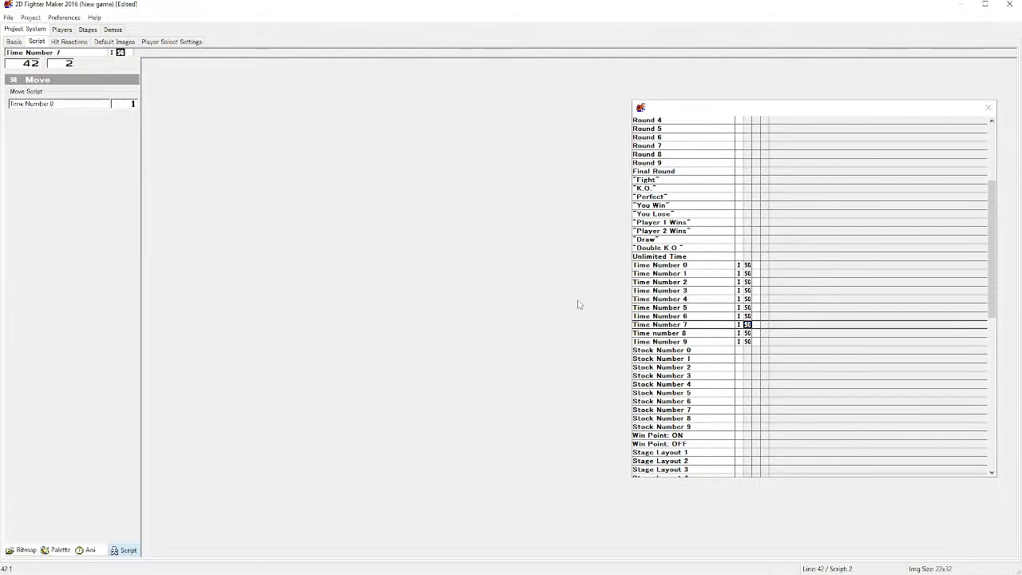
left_click(749, 333)
left_click(84, 105)
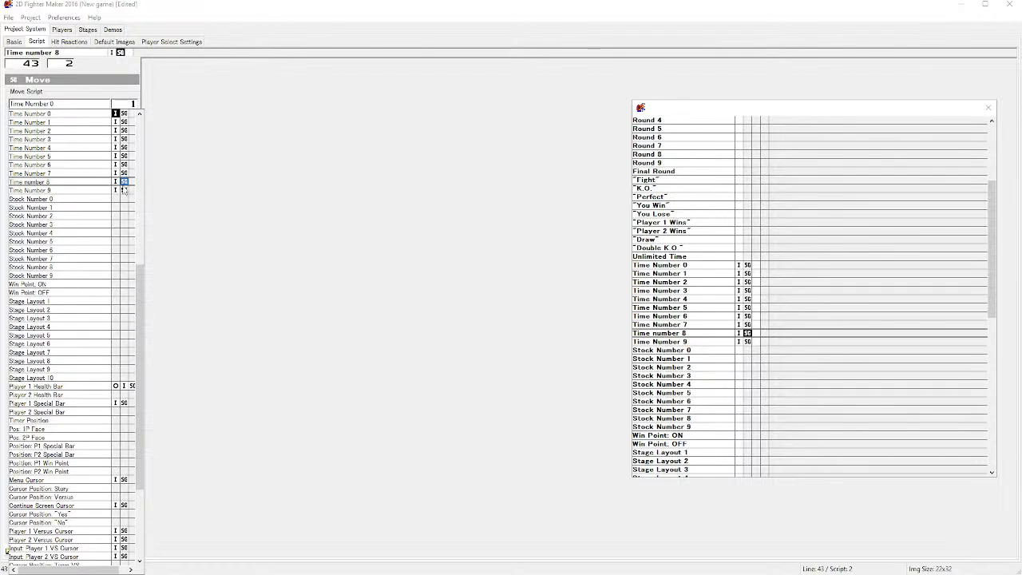
left_click(124, 189)
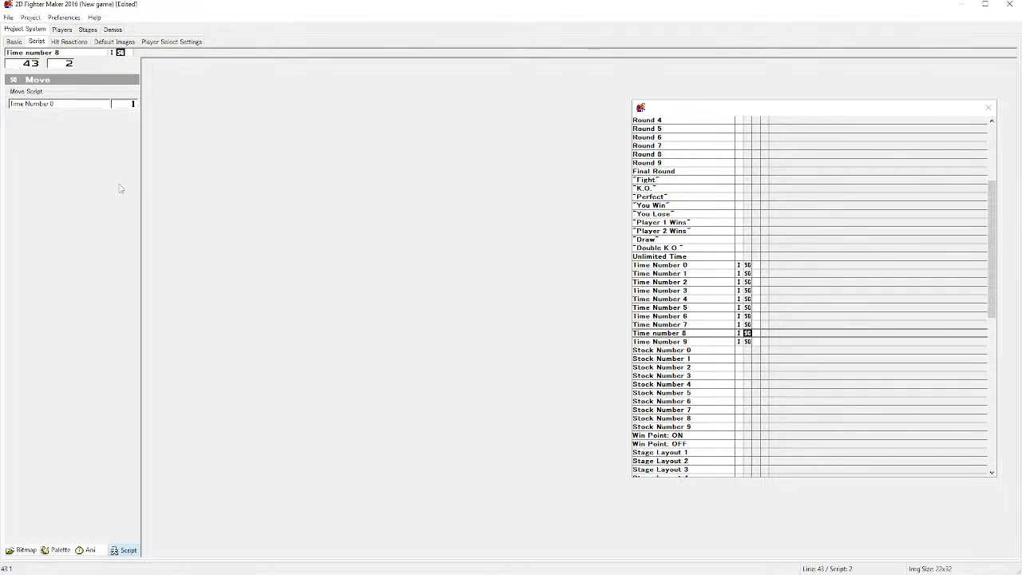
left_click(748, 342)
left_click(83, 104)
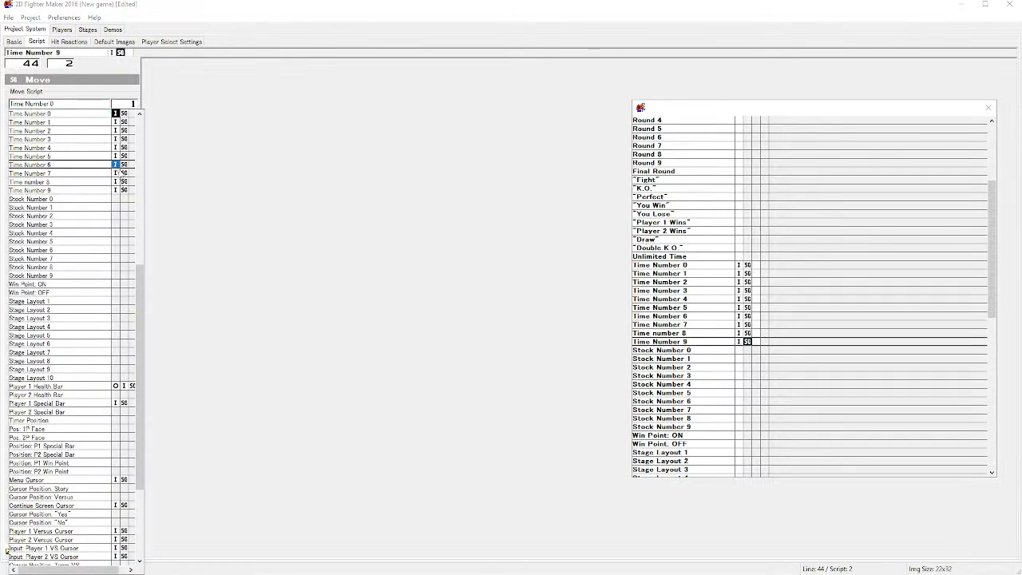
left_click(117, 192)
- Run the project in debug mode to test the timer digits, then close the debug window
left_click(8, 16)
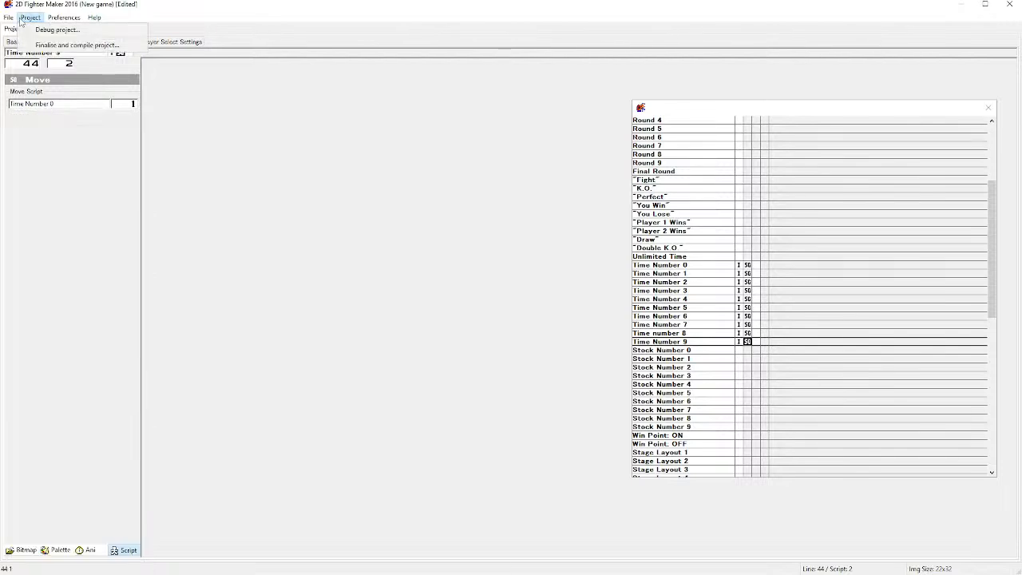
left_click(27, 64)
left_click(31, 17)
left_click(36, 34)
key("Return")
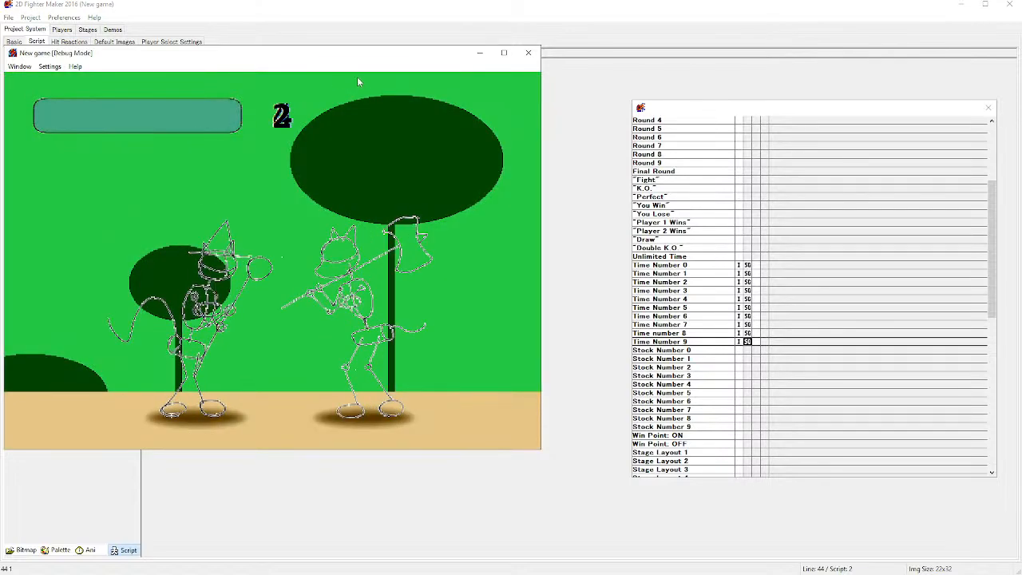
left_click(528, 53)
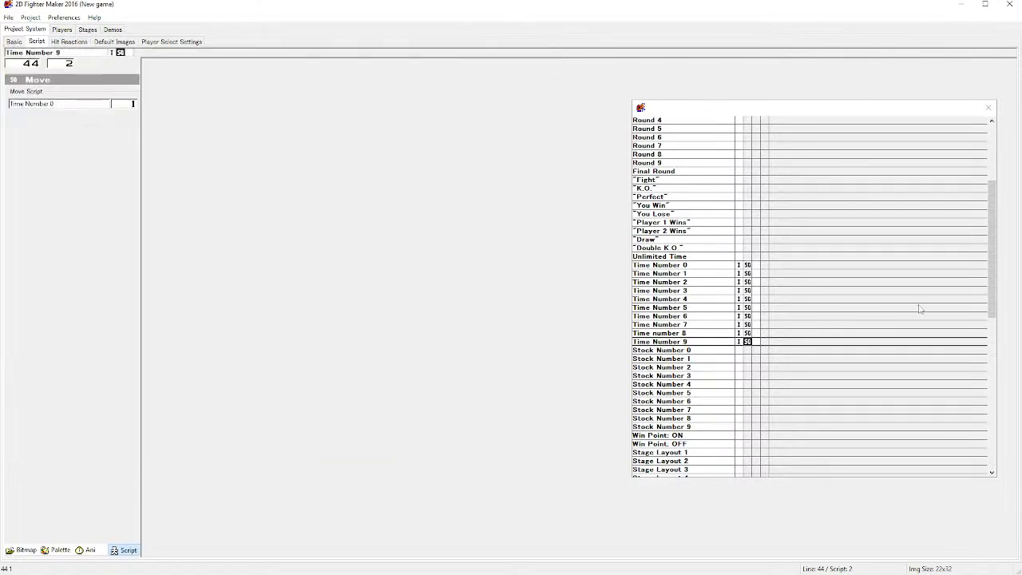
- Open the Timer Position settings, set its SBL value to 50, and save the project
left_click_drag(991, 290, 978, 411)
left_click(740, 274)
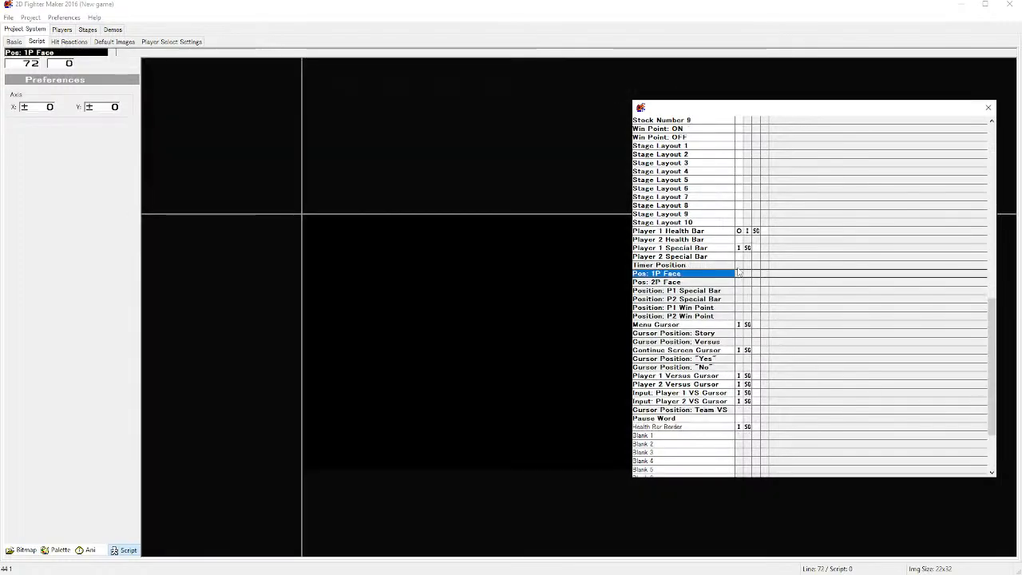
left_click(735, 266)
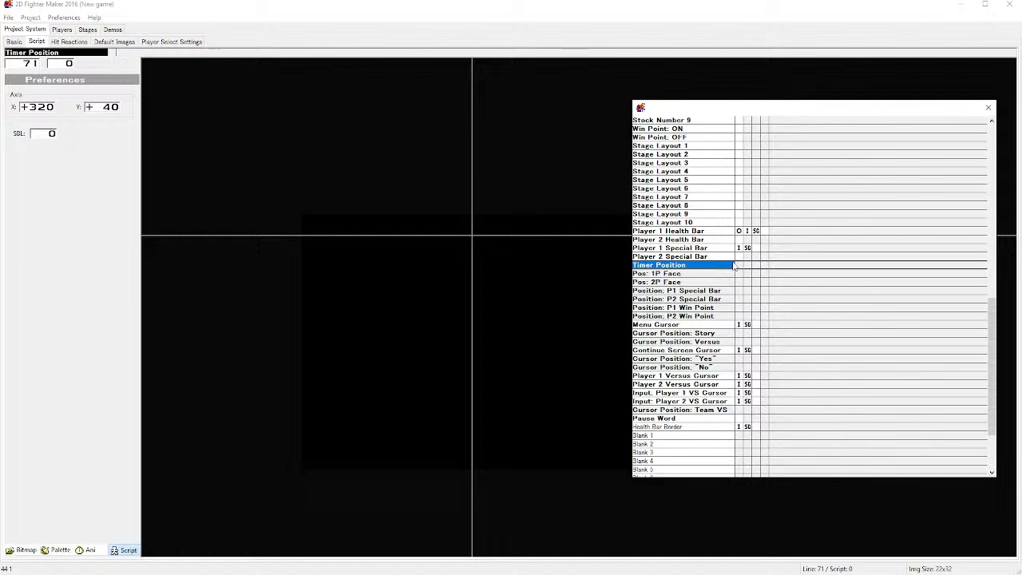
double_click(48, 134)
left_click(36, 133)
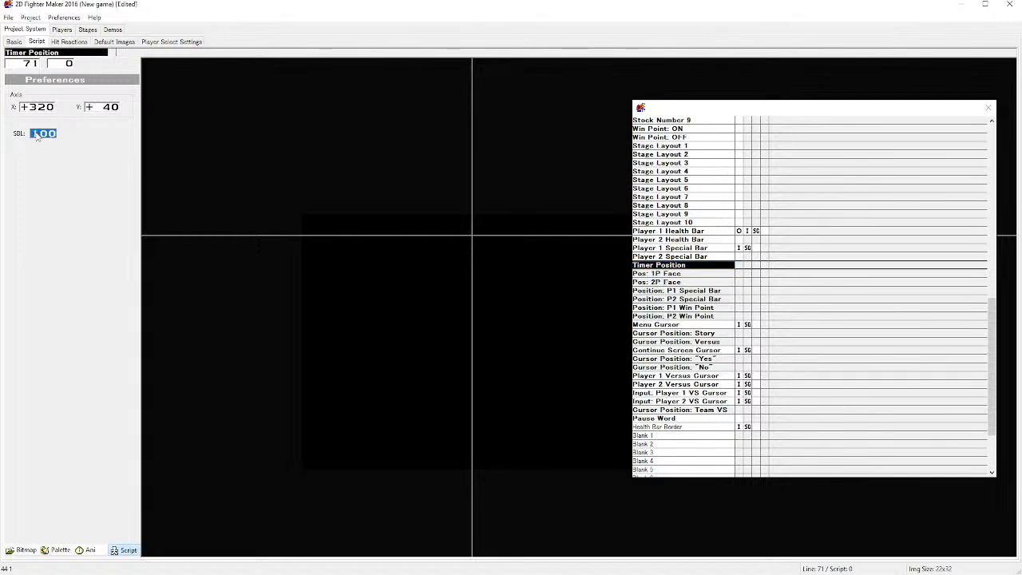
left_click(46, 134)
key("ctrl+s")
- Debug the project to check the timer spacing, then close the test window
left_click(33, 18)
left_click(38, 29)
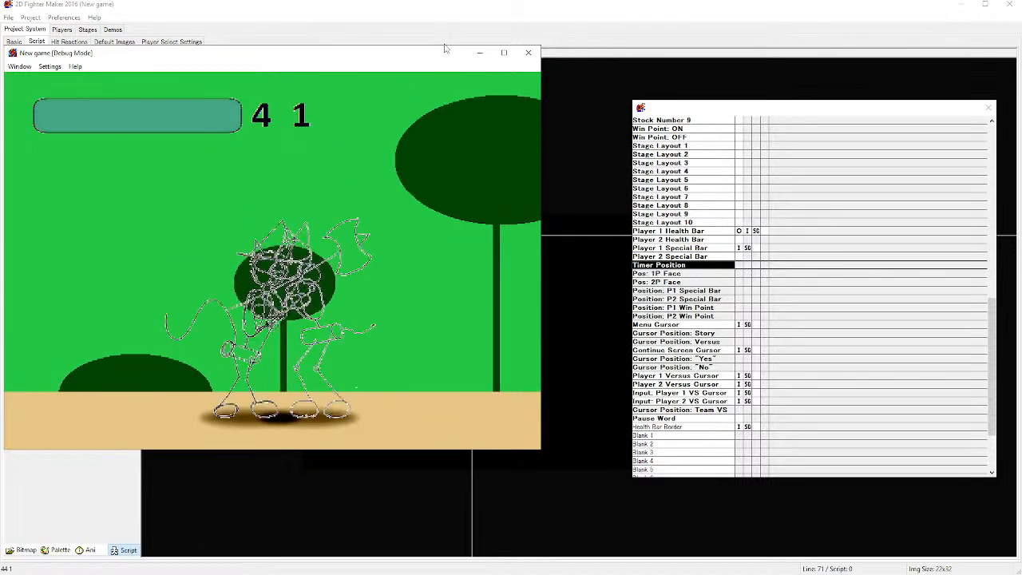
left_click(528, 53)
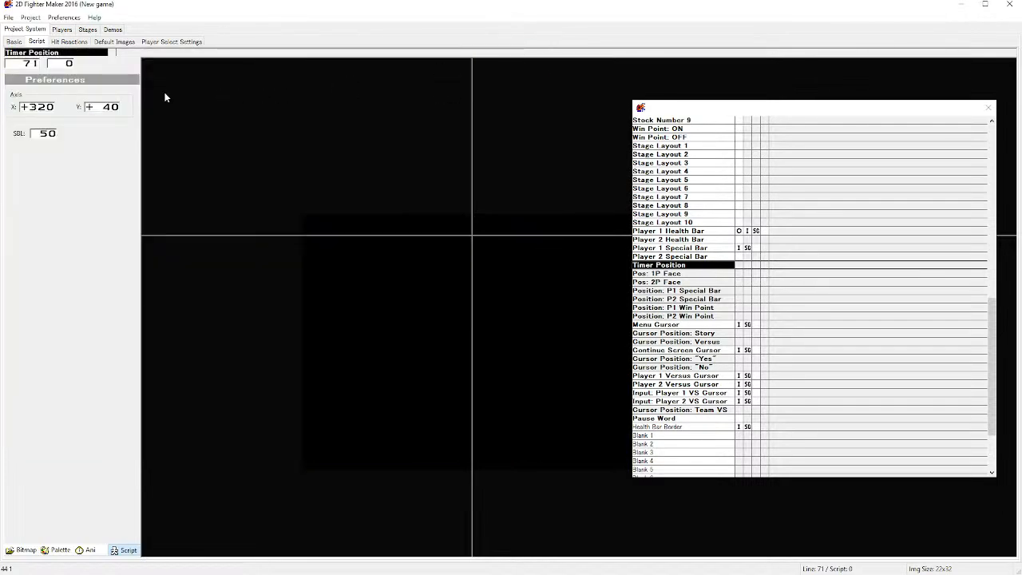
- Set the Timer Position's SBL value to 25
right_click(46, 135)
right_click(44, 137)
right_click(43, 138)
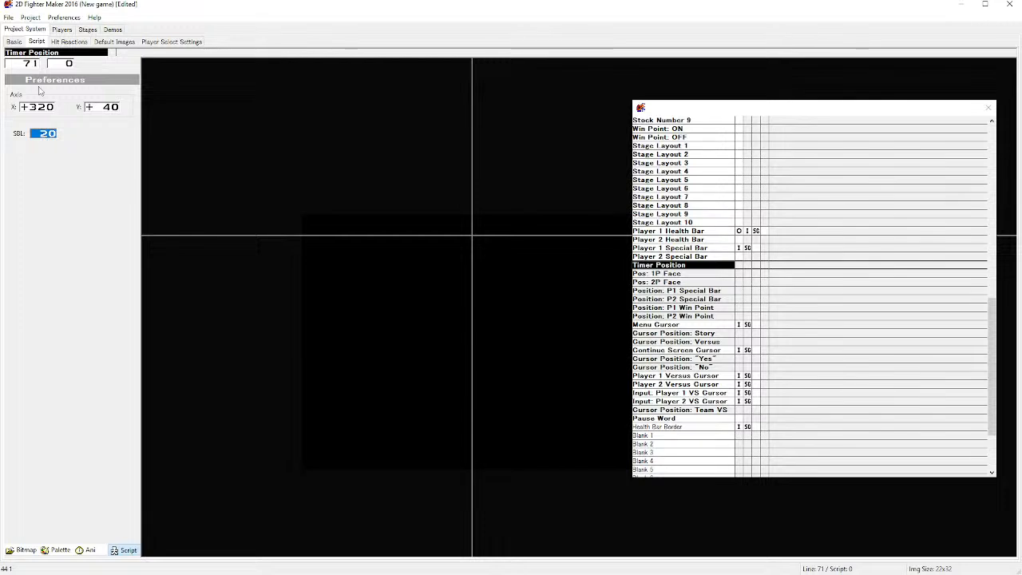
left_click(34, 17)
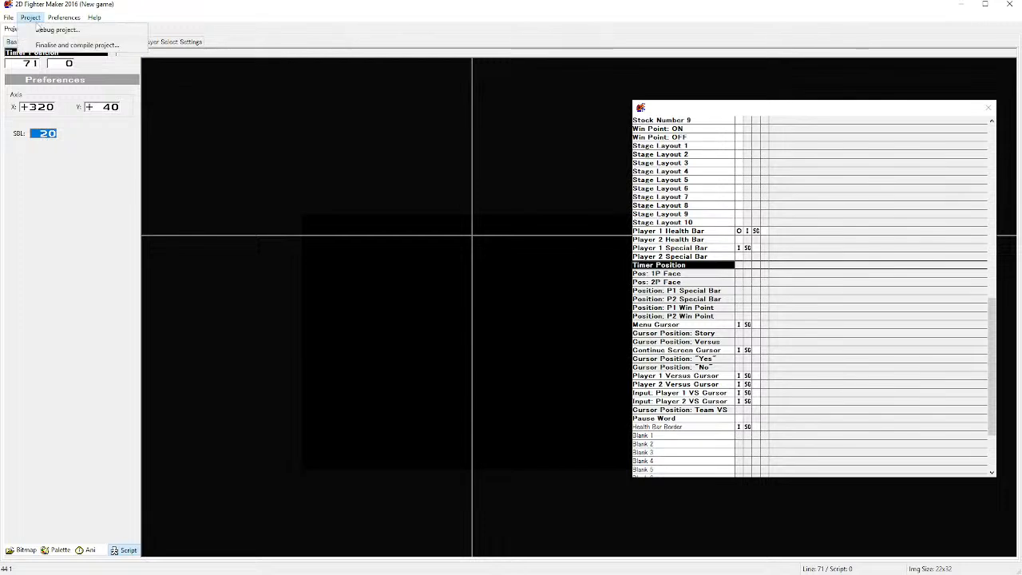
left_click(53, 139)
left_click(53, 133)
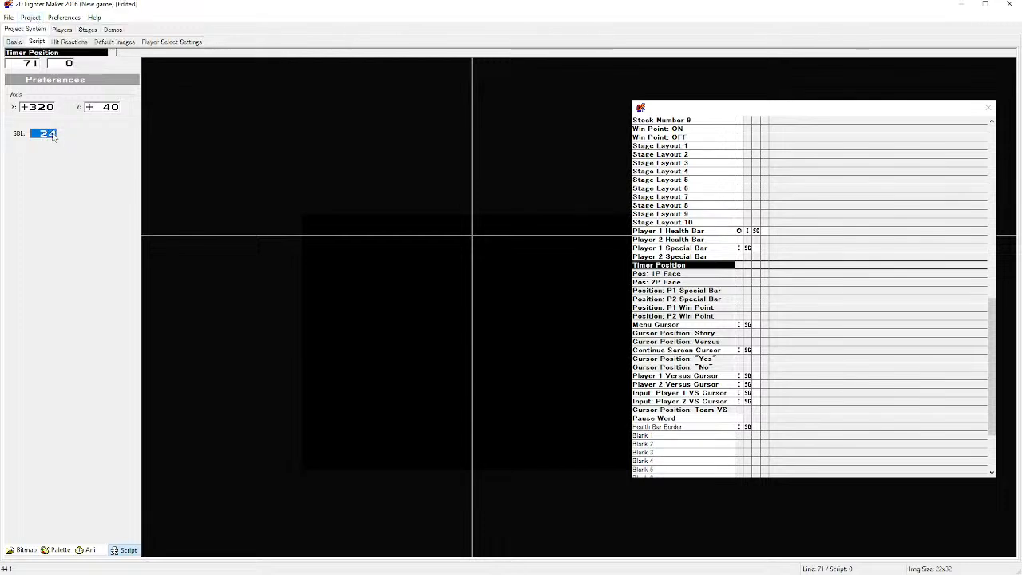
left_click(52, 133)
- Run the project in debug mode again and move a fighter to check the timer display
left_click(30, 17)
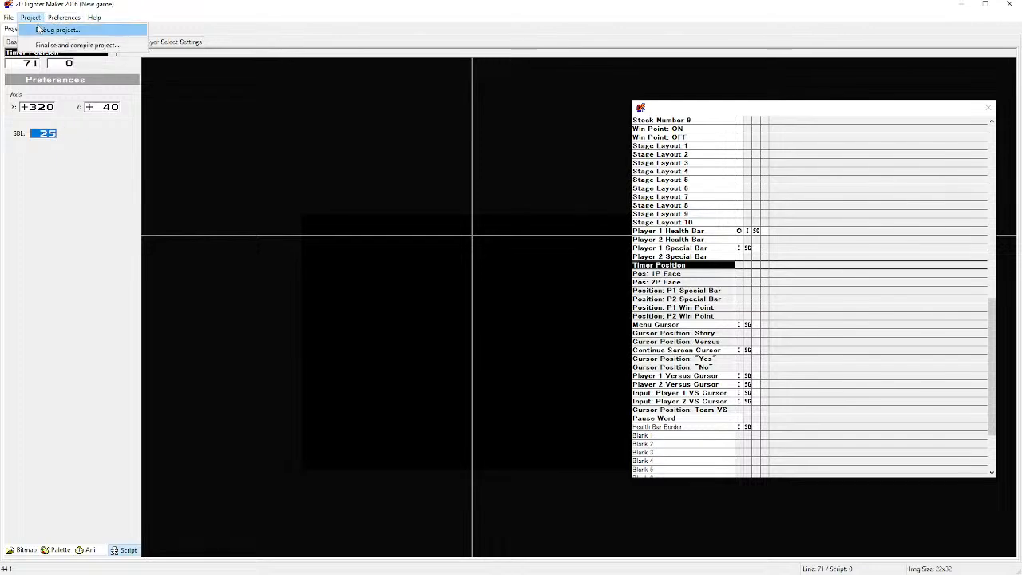
left_click(38, 30)
key("Return")
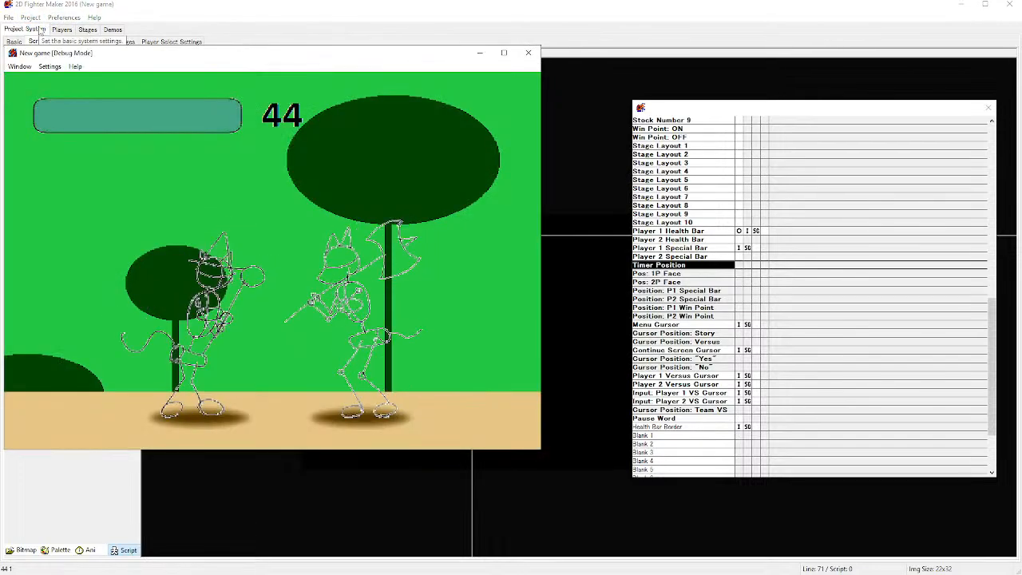
key("Left")
key("Right")
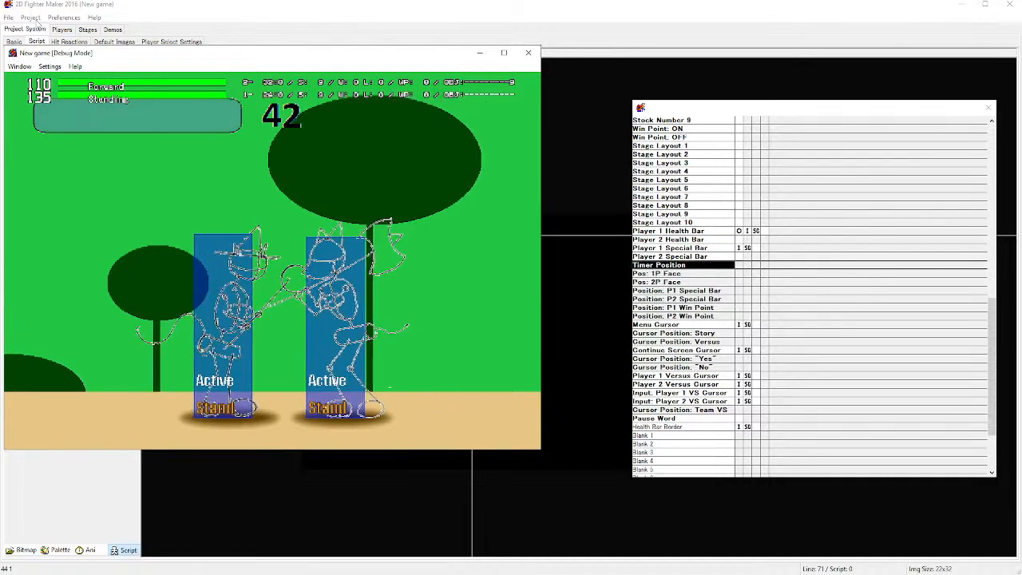
- Keep moving the fighters in the debug window to watch the timer, then close the test window
key("Up")
key("Left")
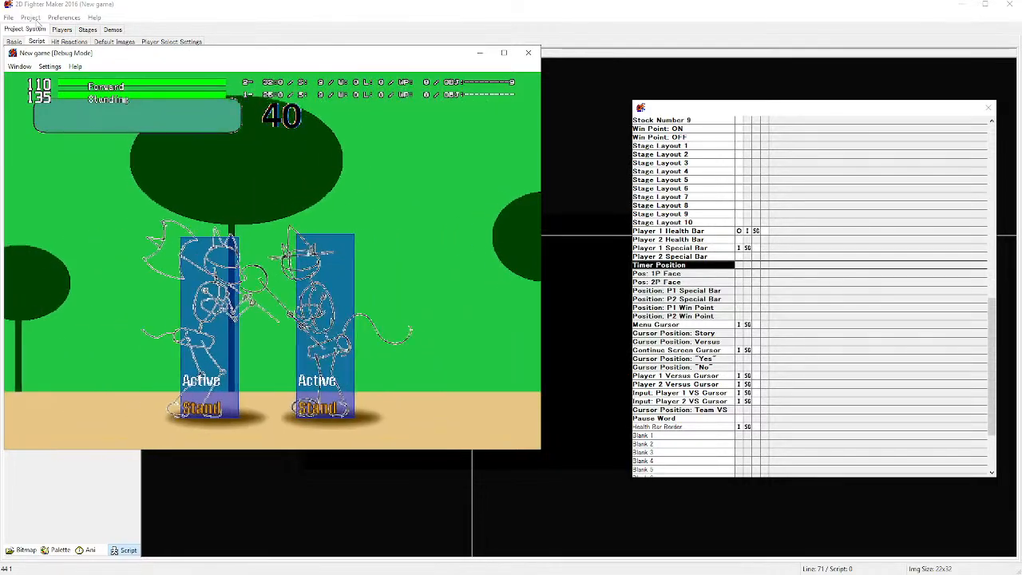
key("Up")
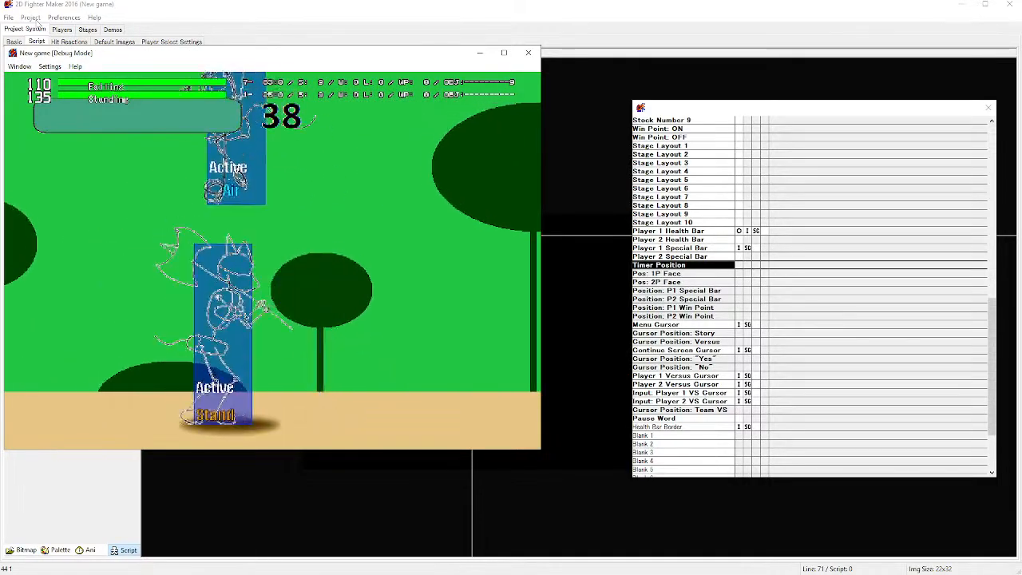
key("Right")
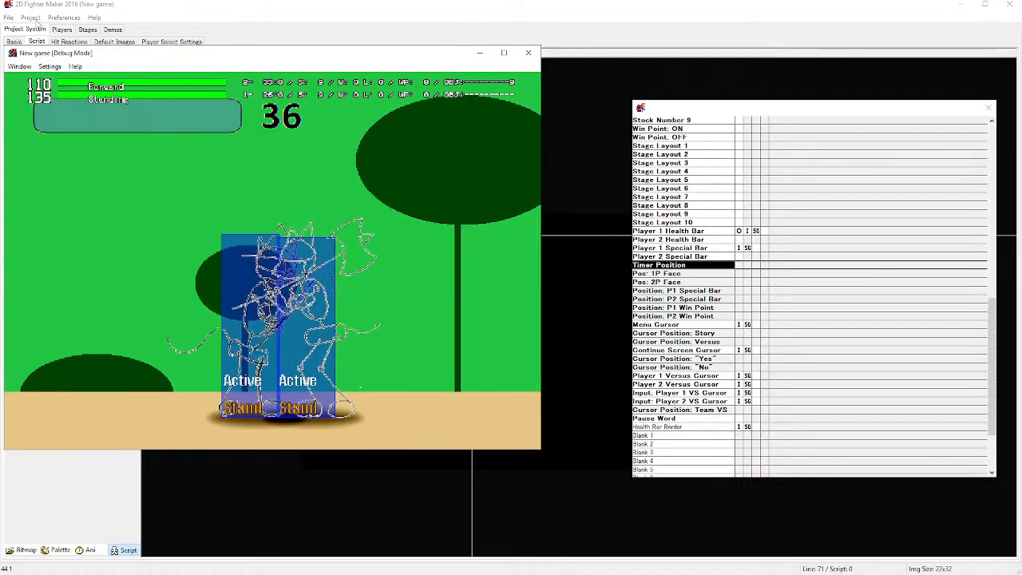
key("Up")
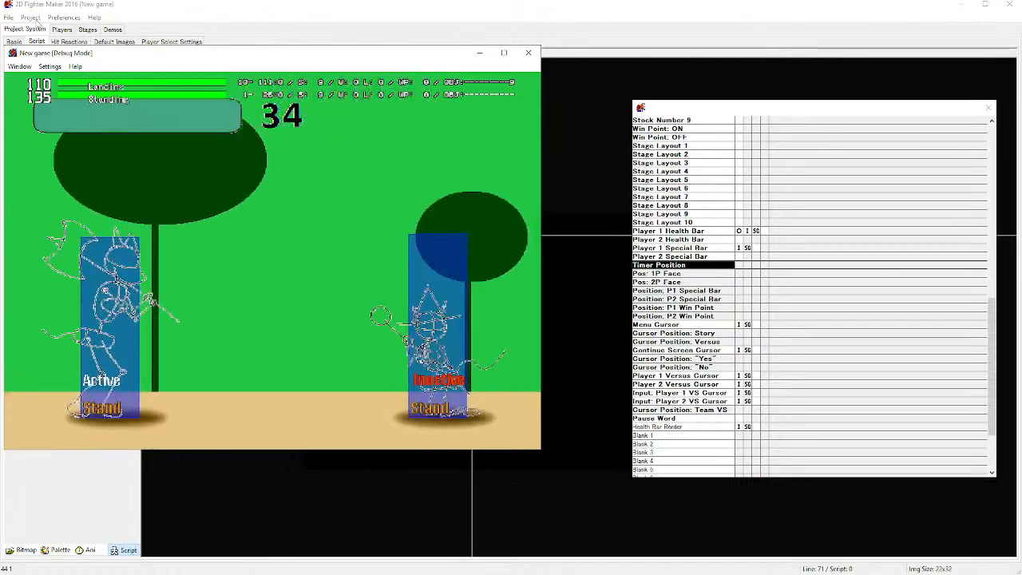
key("Left")
key("Up")
key("Right")
key("Up")
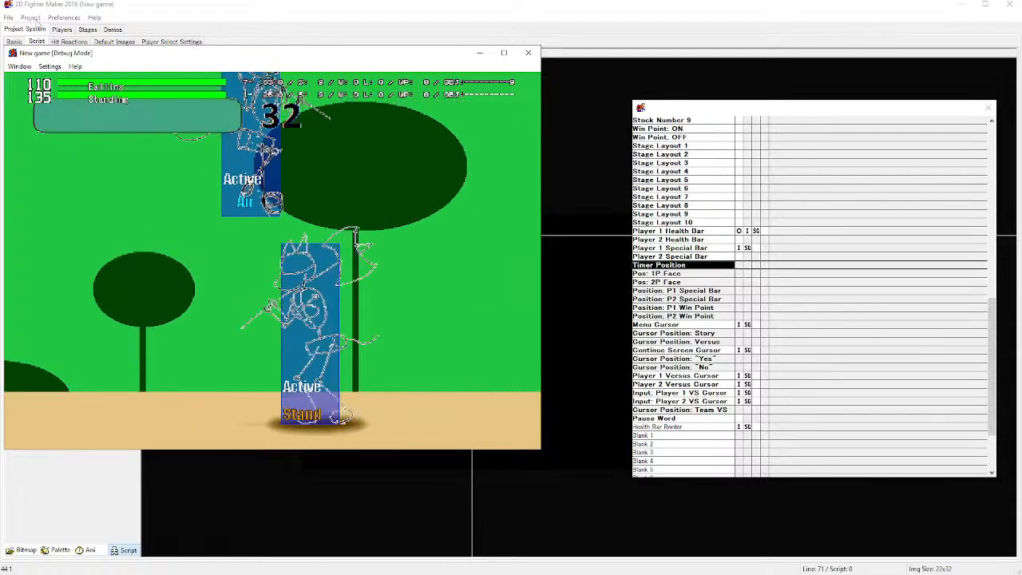
key("Left")
key("Up")
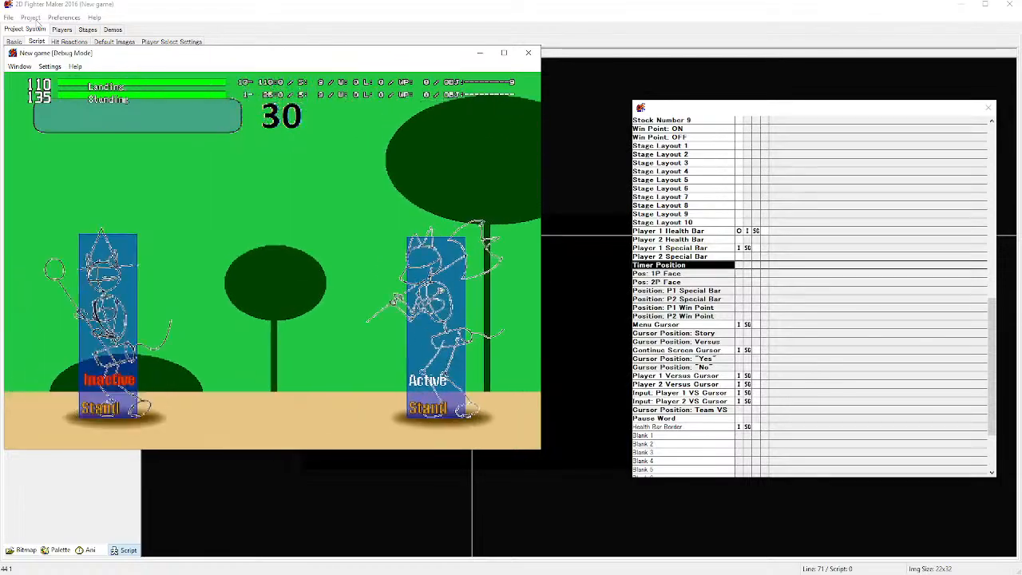
key("Right")
key("Up")
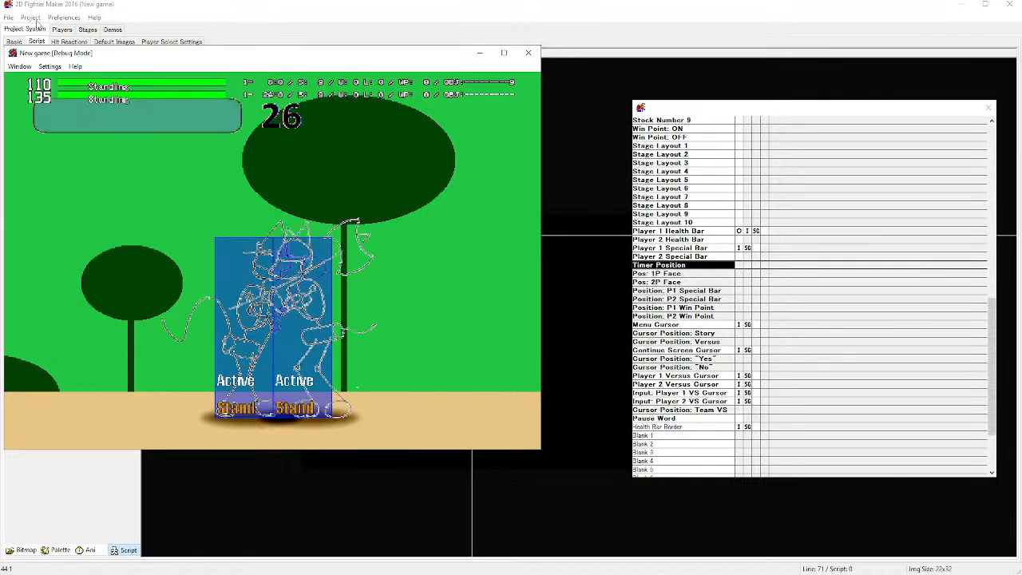
key("Right")
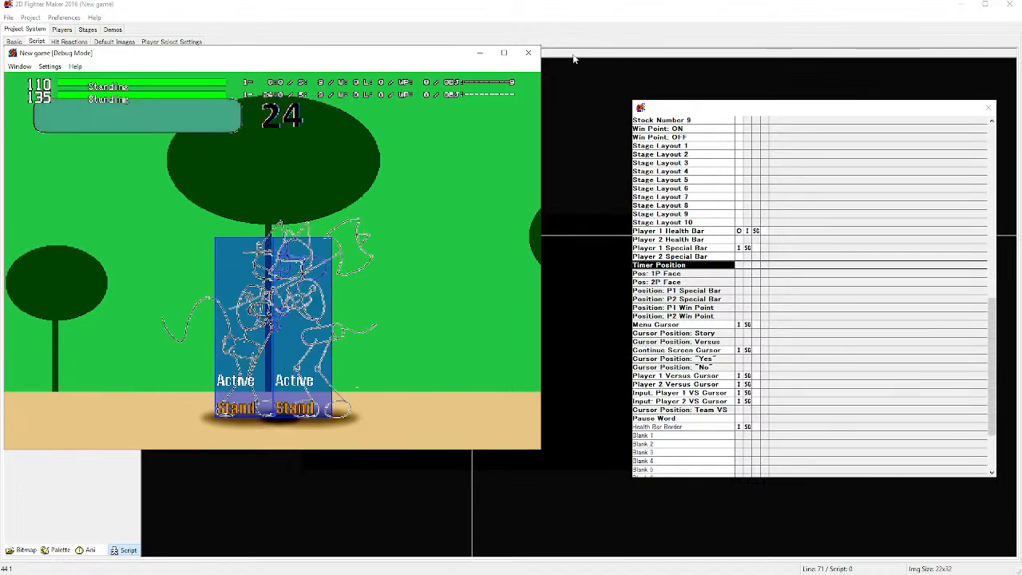
left_click(528, 52)
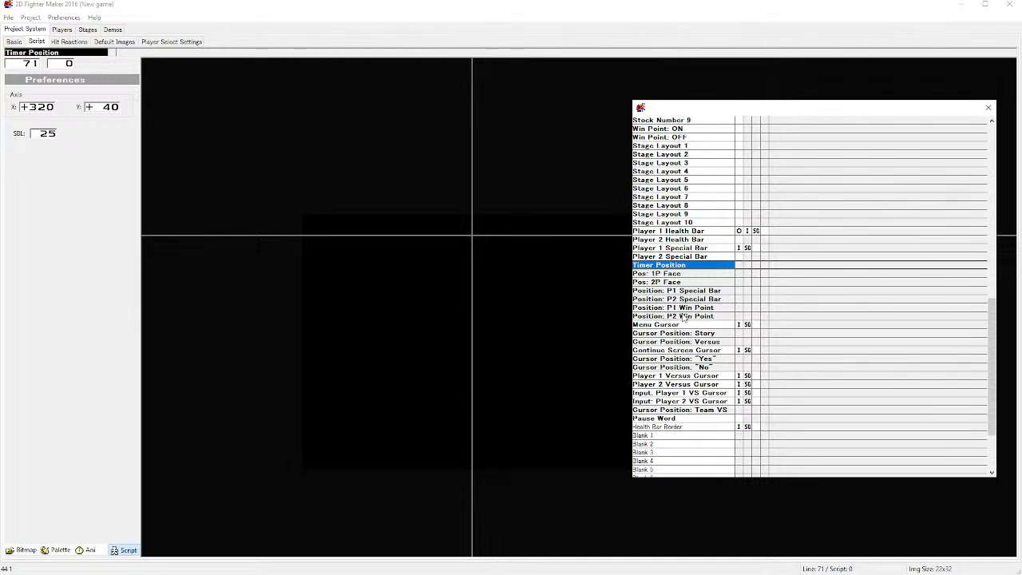
- Browse the system script entries from the special bars through the cursors, pause word and health bars
left_click(696, 291)
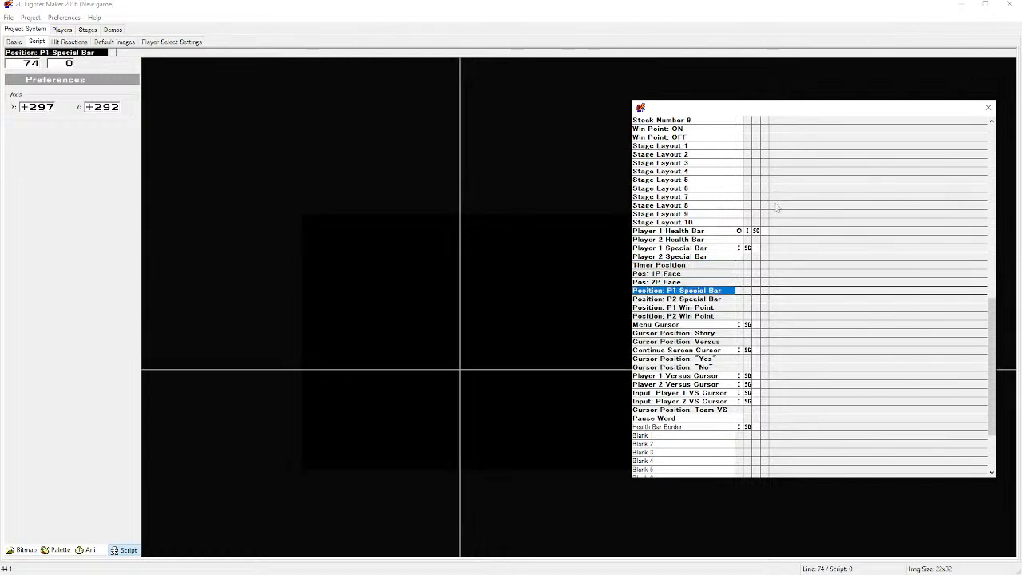
left_click(677, 309)
left_click(682, 315)
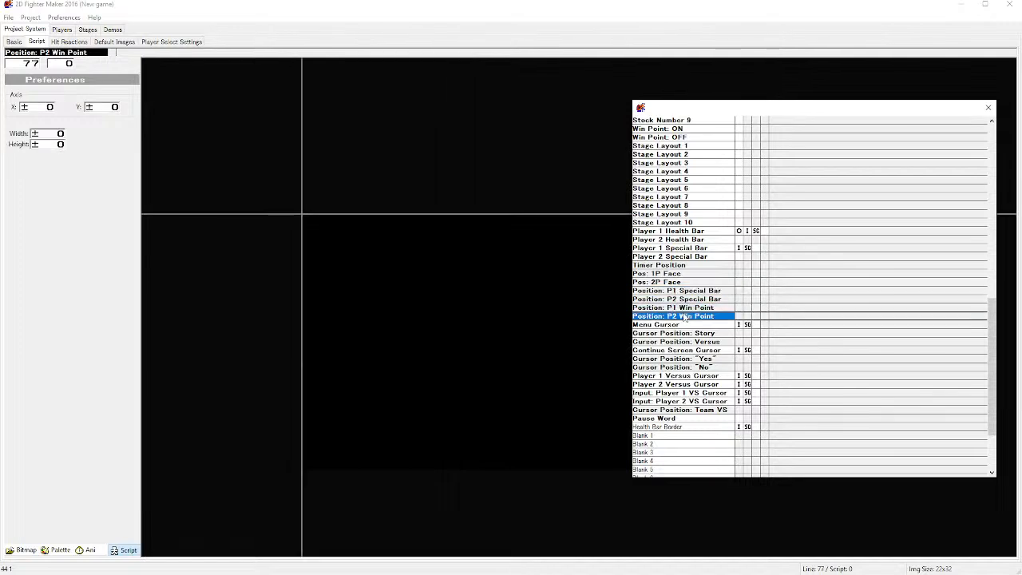
left_click(716, 334)
left_click(718, 327)
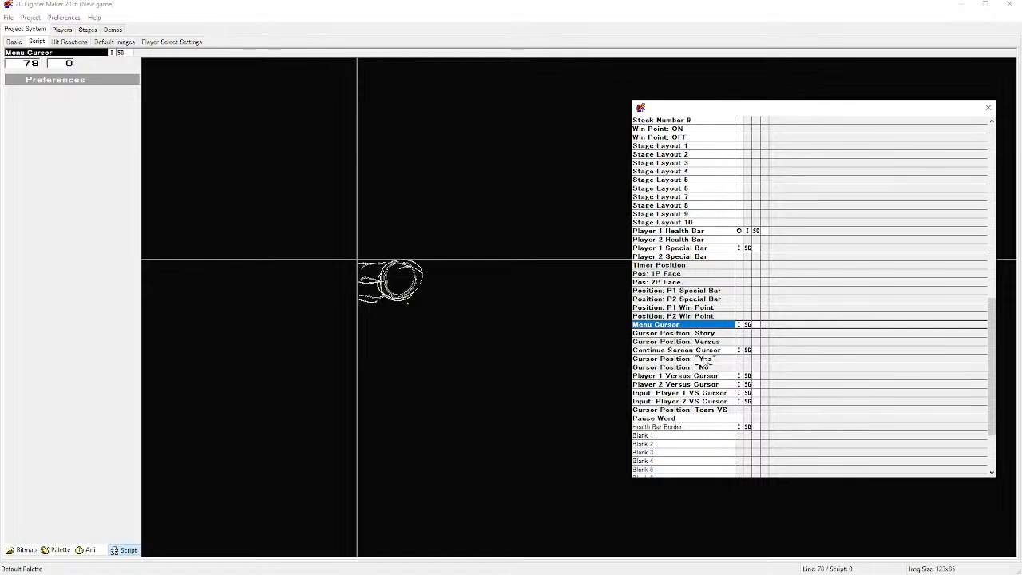
left_click(707, 377)
left_click(704, 368)
left_click(704, 359)
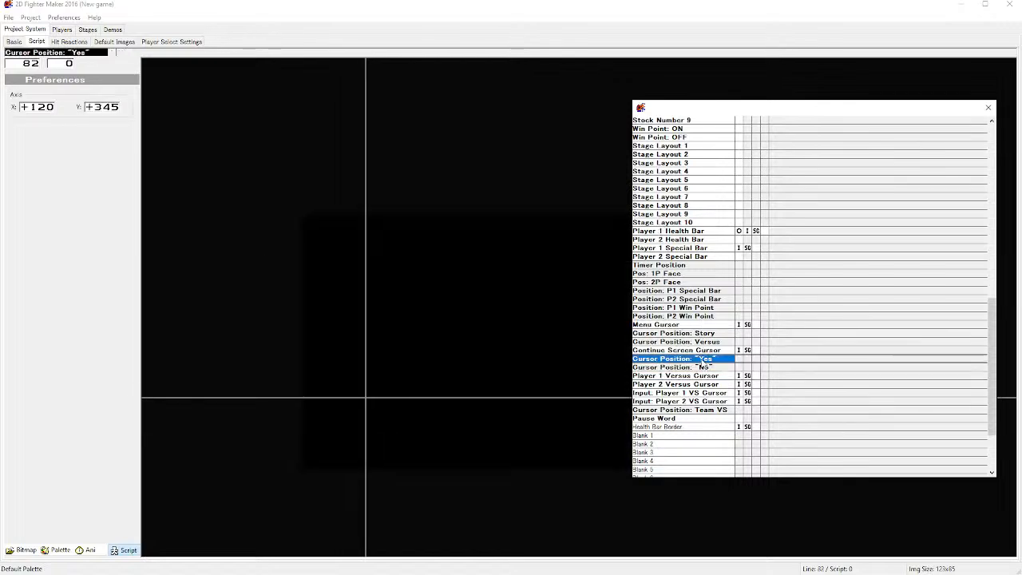
left_click(703, 368)
left_click(703, 360)
left_click(702, 349)
left_click(706, 410)
left_click(706, 418)
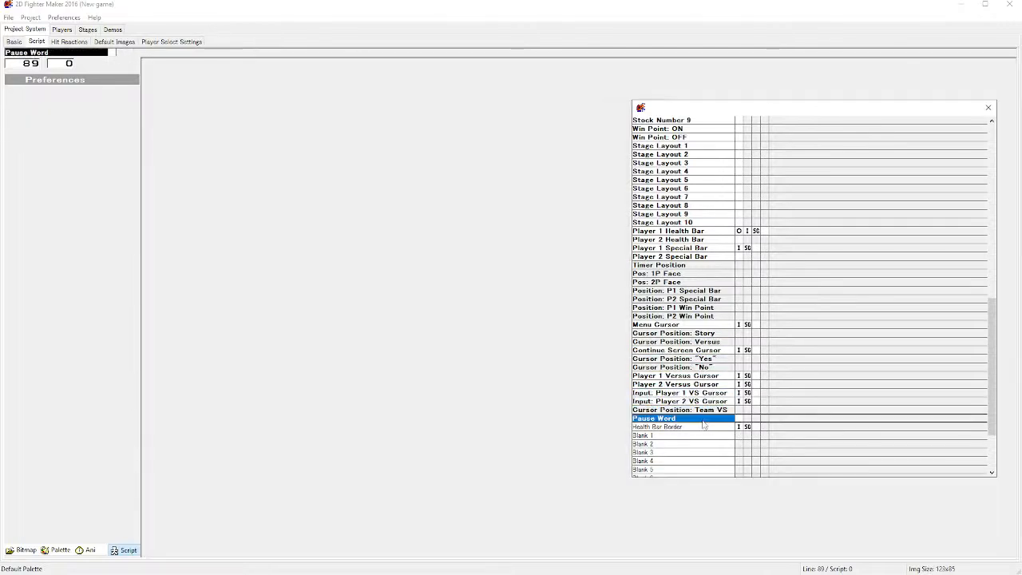
left_click(711, 307)
left_click(715, 248)
left_click(713, 239)
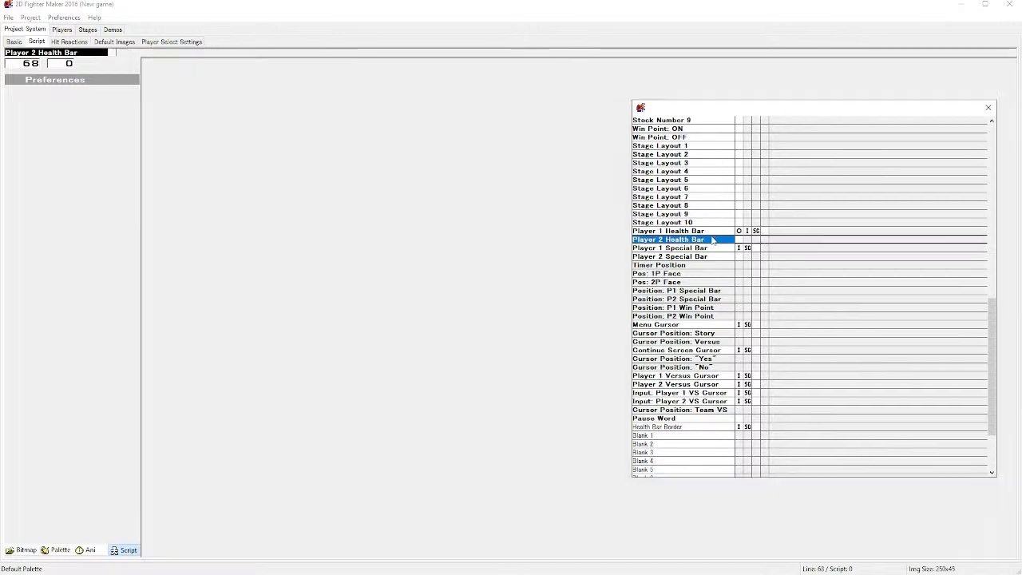
left_click(711, 256)
left_click(703, 265)
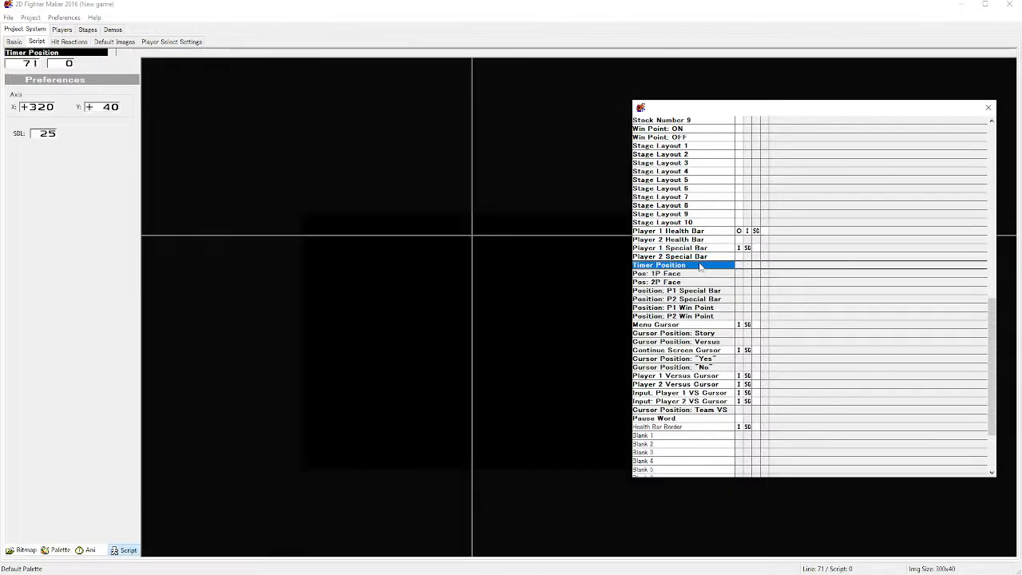
left_click(702, 257)
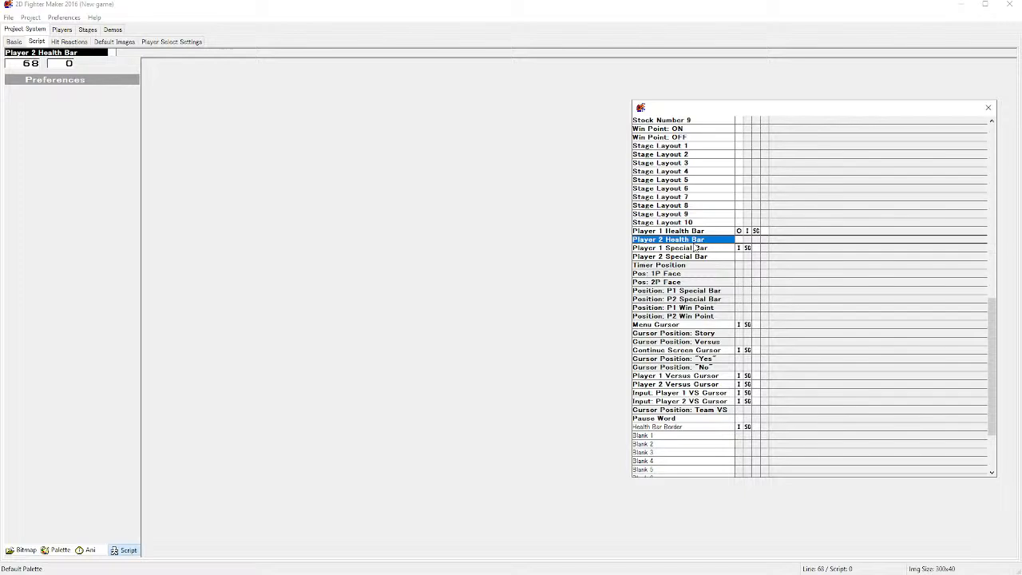
left_click(695, 249)
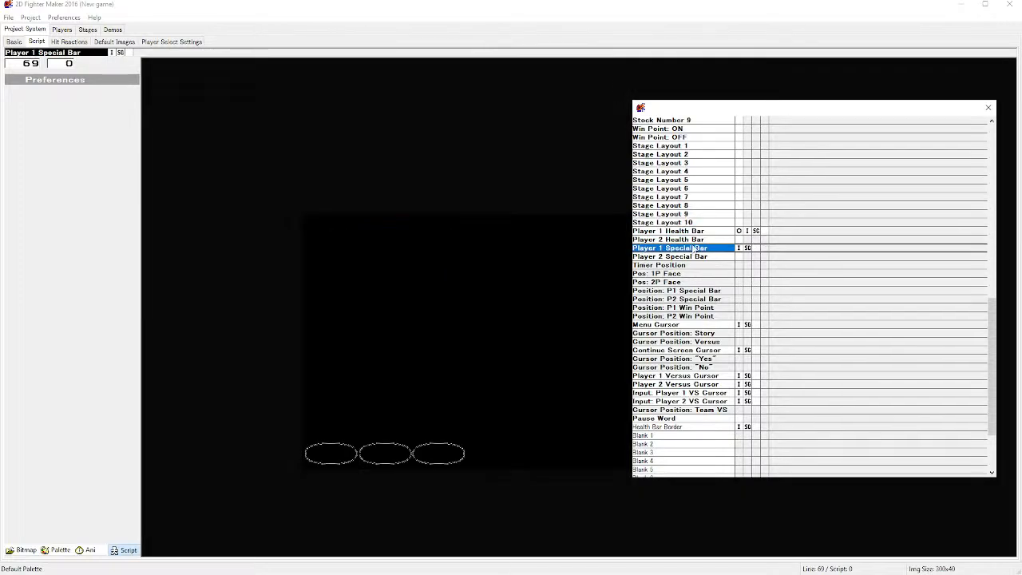
- Copy the Player 1 Health Bar script onto Player 2 Health Bar and set its Move Script to Player 2 Health Bar
mouse_move(693, 249)
left_mouse_down()
mouse_move(682, 104)
mouse_move(665, 301)
mouse_move(682, 103)
mouse_move(667, 254)
mouse_move(666, 243)
mouse_move(669, 343)
mouse_move(696, 427)
mouse_move(697, 409)
mouse_move(680, 473)
mouse_move(662, 452)
mouse_move(663, 375)
mouse_move(663, 488)
mouse_move(691, 216)
mouse_move(721, 305)
mouse_move(732, 239)
mouse_move(723, 403)
left_mouse_up()
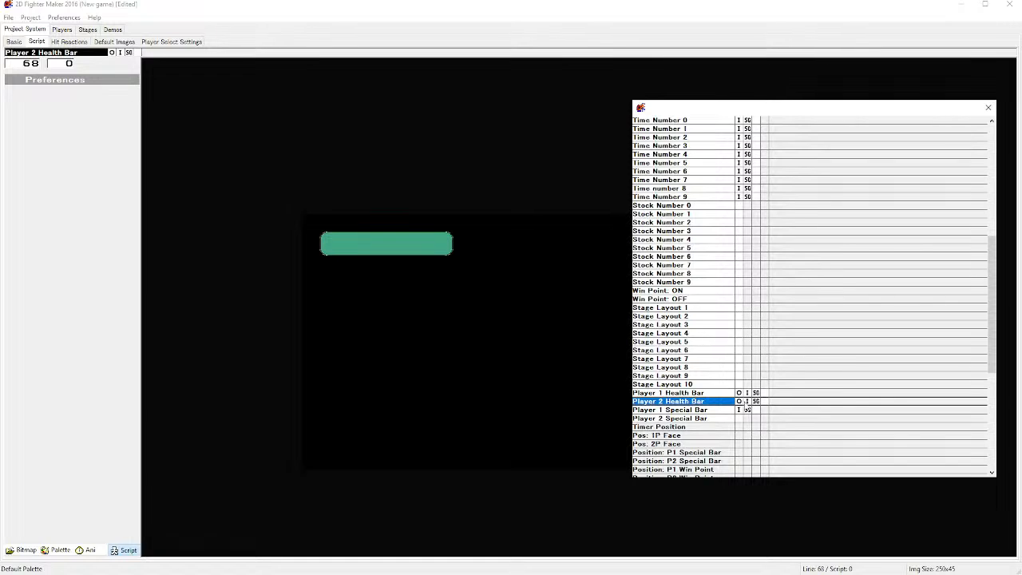
left_click(747, 402)
left_click(756, 401)
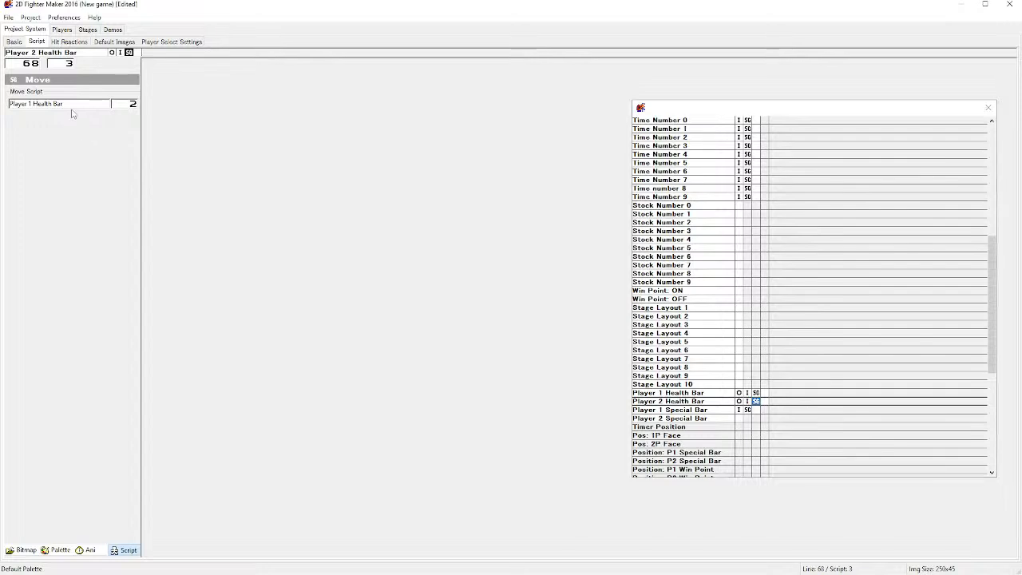
left_click(74, 109)
left_click(181, 278)
left_click(739, 404)
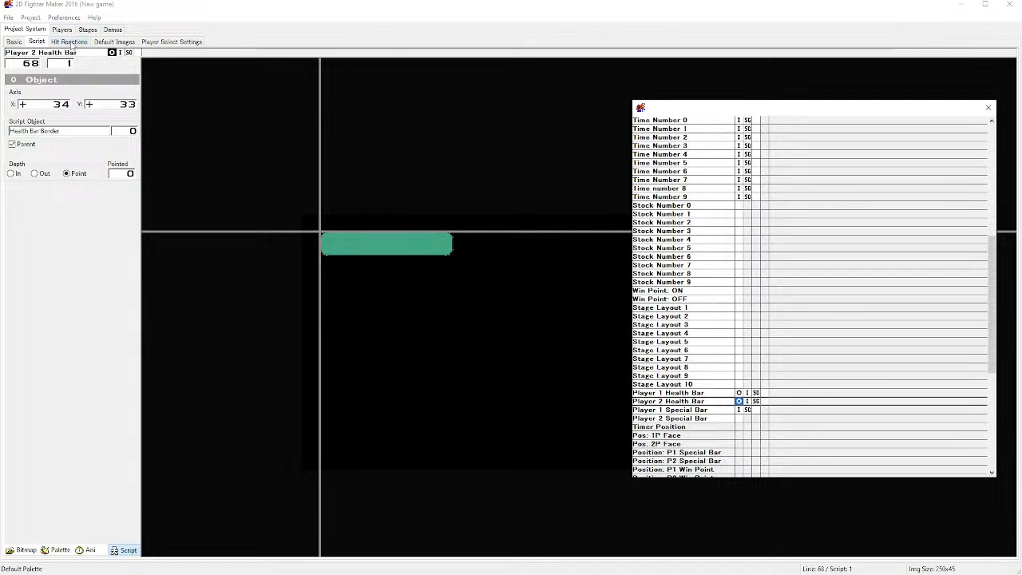
- Debug the project to check the health bars, then close the test window
left_click(31, 19)
left_click(35, 32)
key("Return")
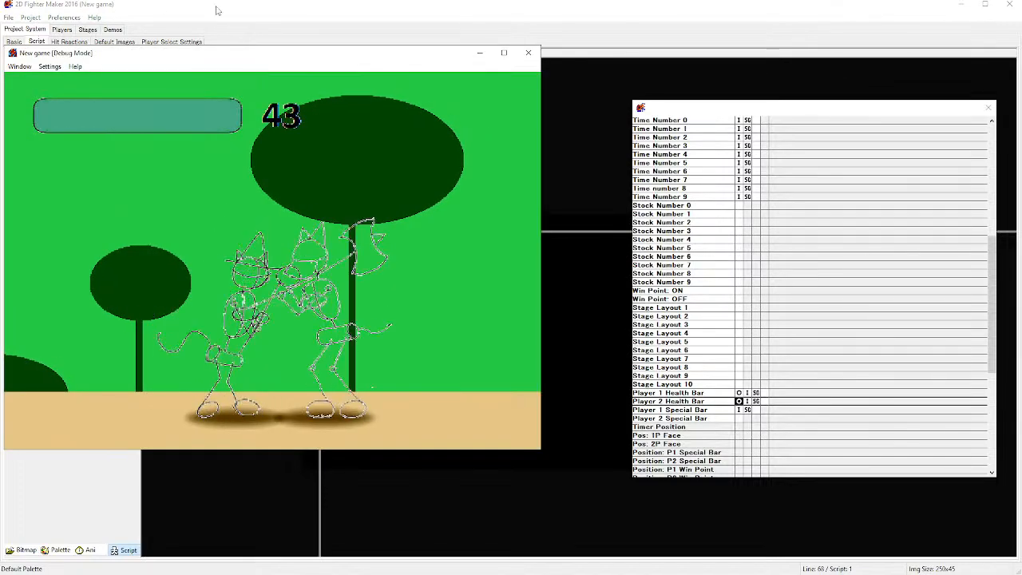
left_click(528, 53)
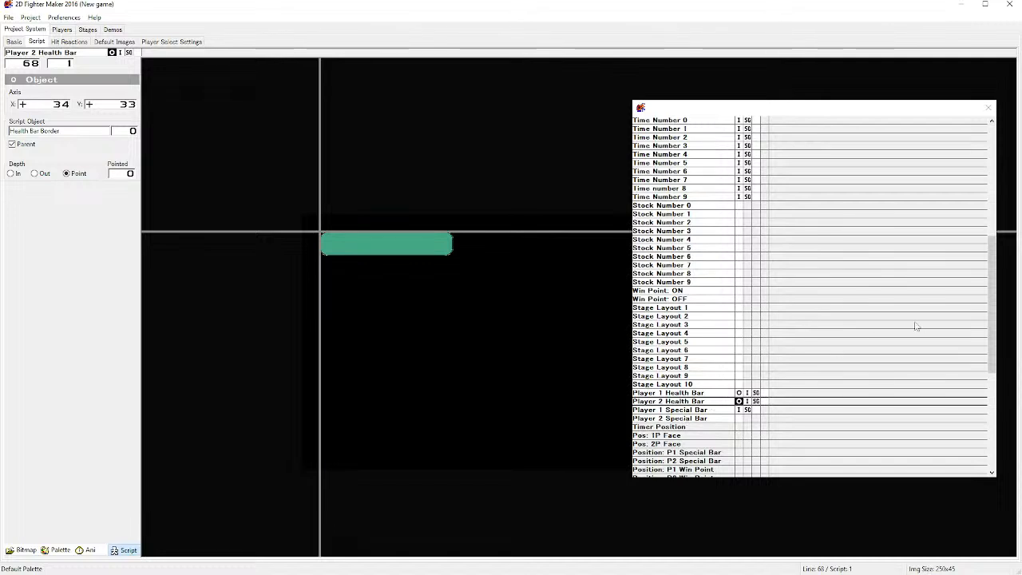
- Move the Player 2 Health Bar image to the right side of the screen, at about X 381 and Y 33
left_click_drag(992, 293, 993, 317)
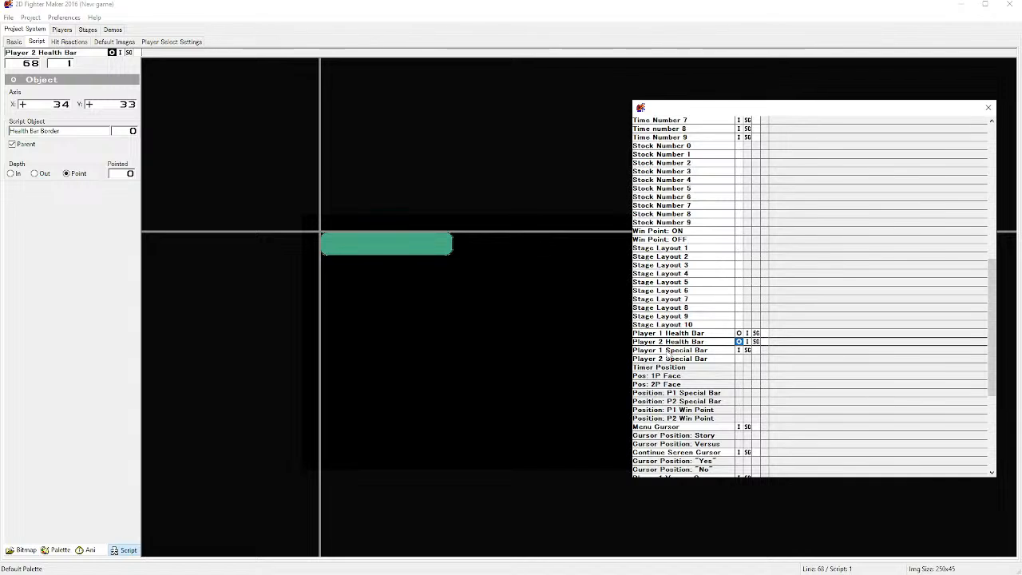
left_click(747, 341)
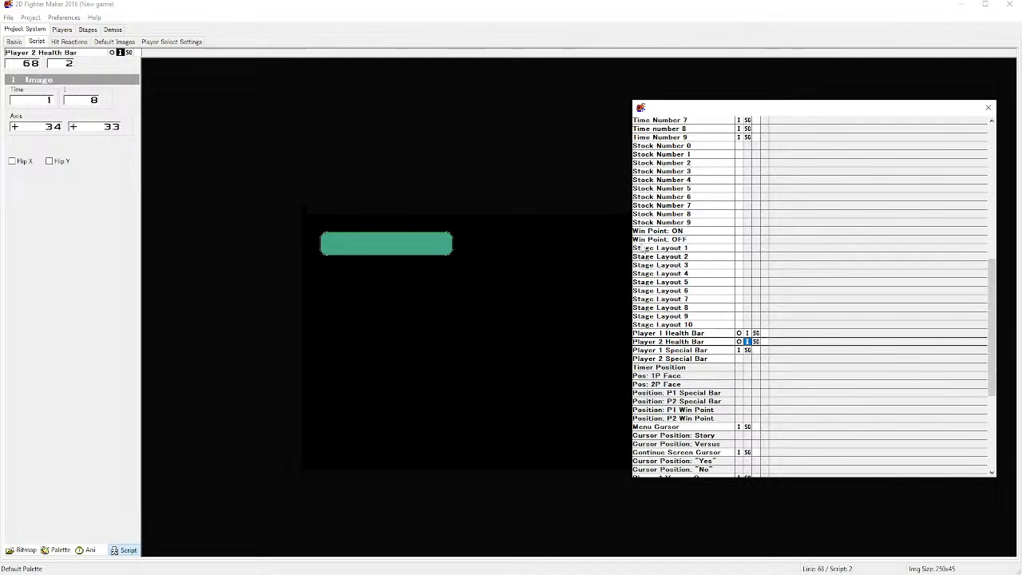
left_click_drag(681, 114, 710, 119)
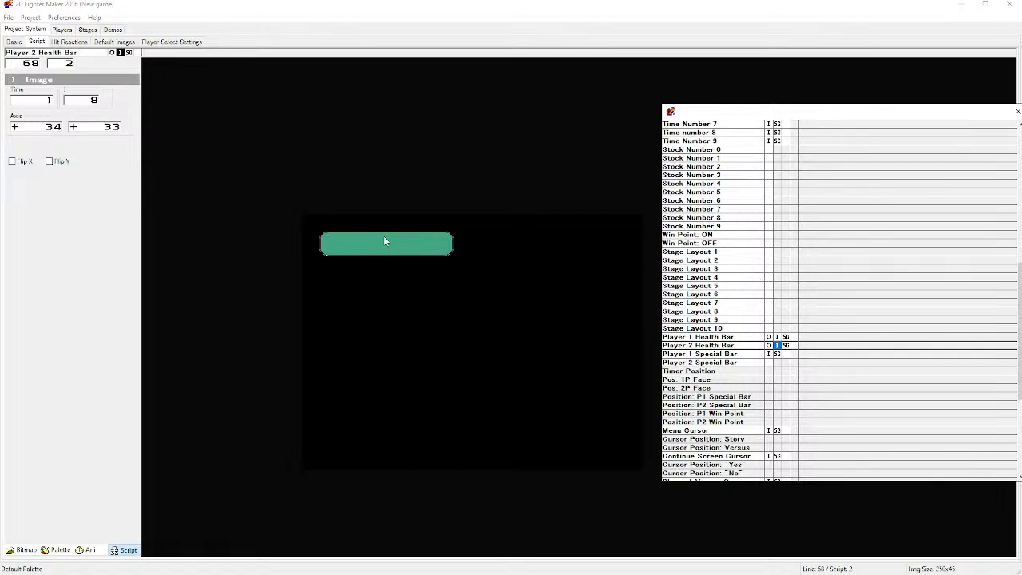
mouse_move(398, 244)
left_mouse_down()
mouse_move(498, 245)
mouse_move(400, 244)
left_mouse_up()
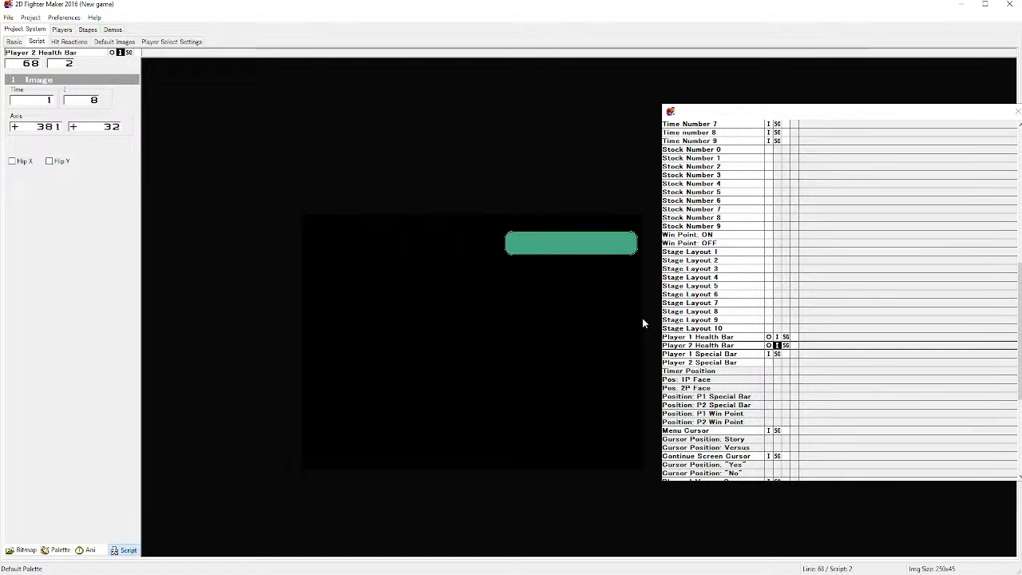
left_click(777, 345)
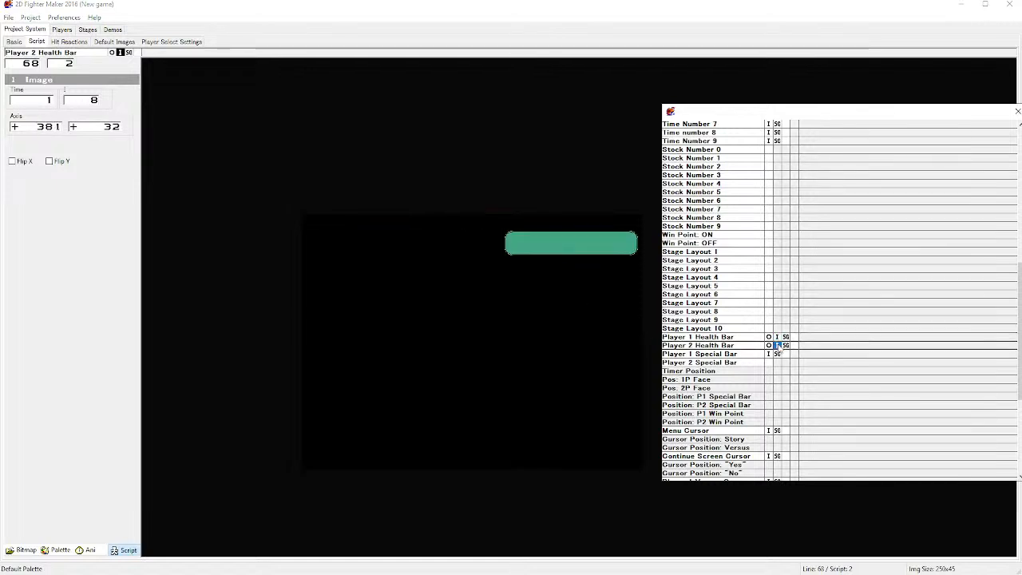
left_click(116, 131)
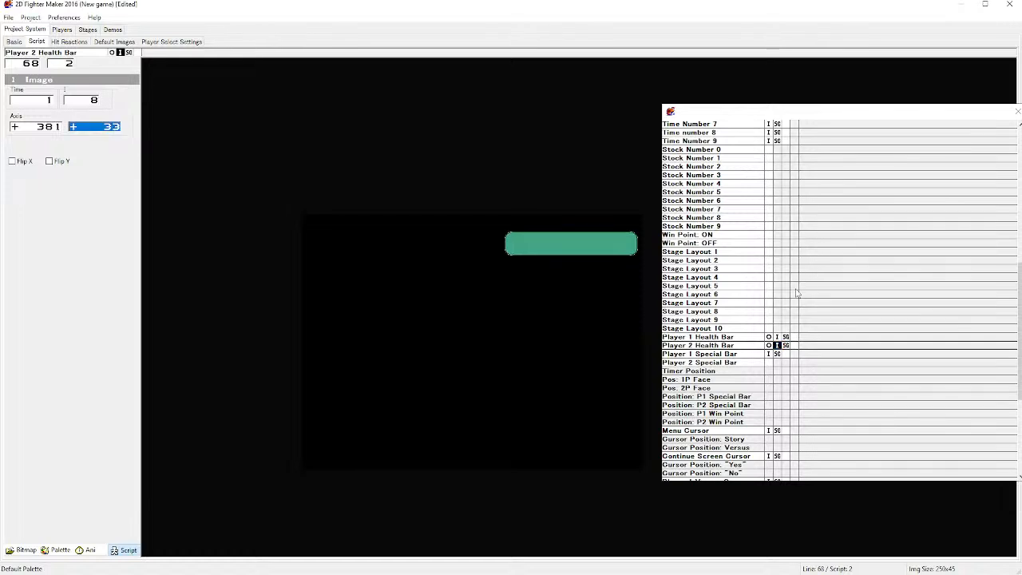
left_click(786, 345)
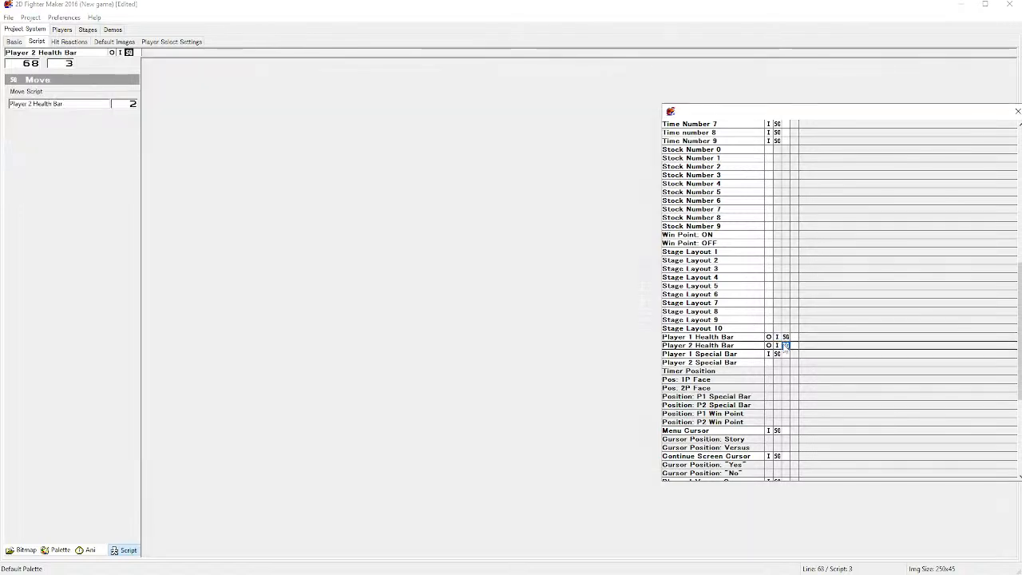
left_click(777, 345)
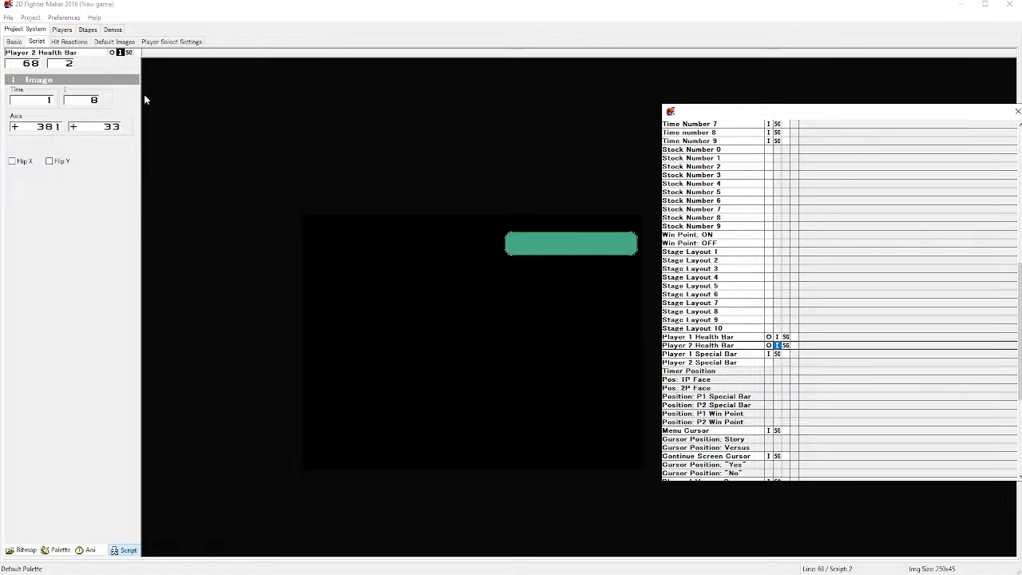
- Debug the project again to check both health bars, then close the test window
left_click(28, 19)
left_click(36, 34)
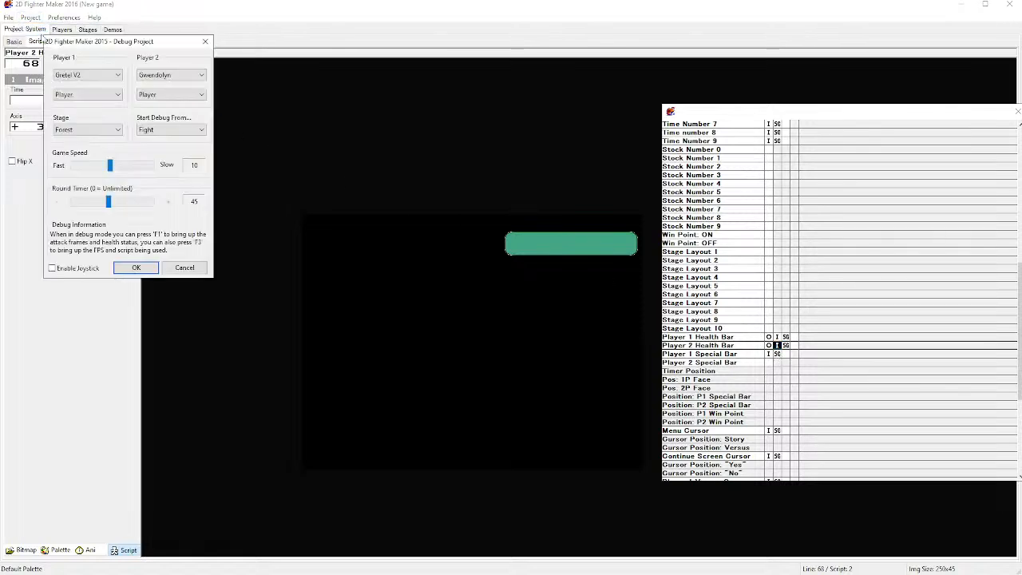
key("Return")
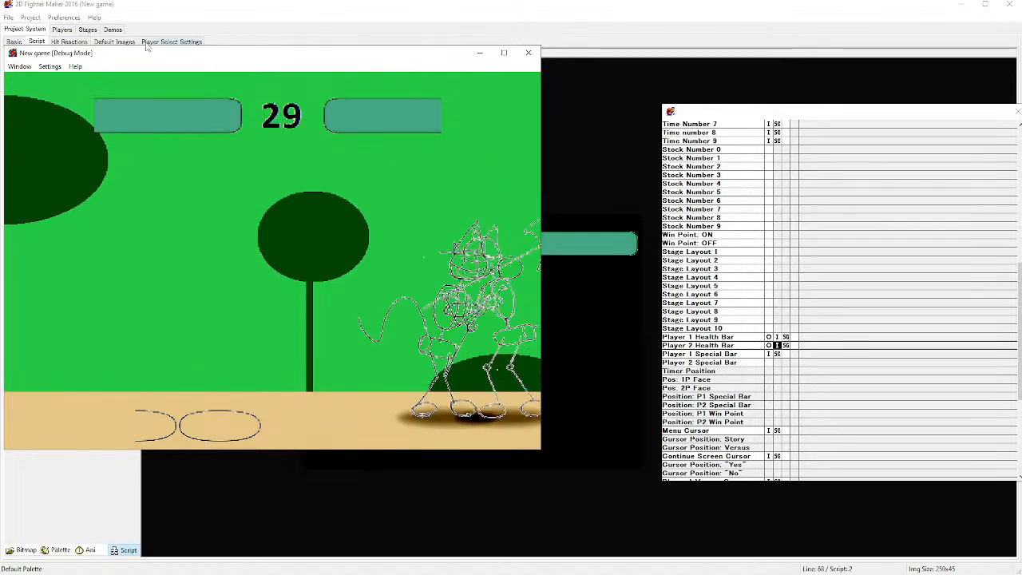
left_click(528, 54)
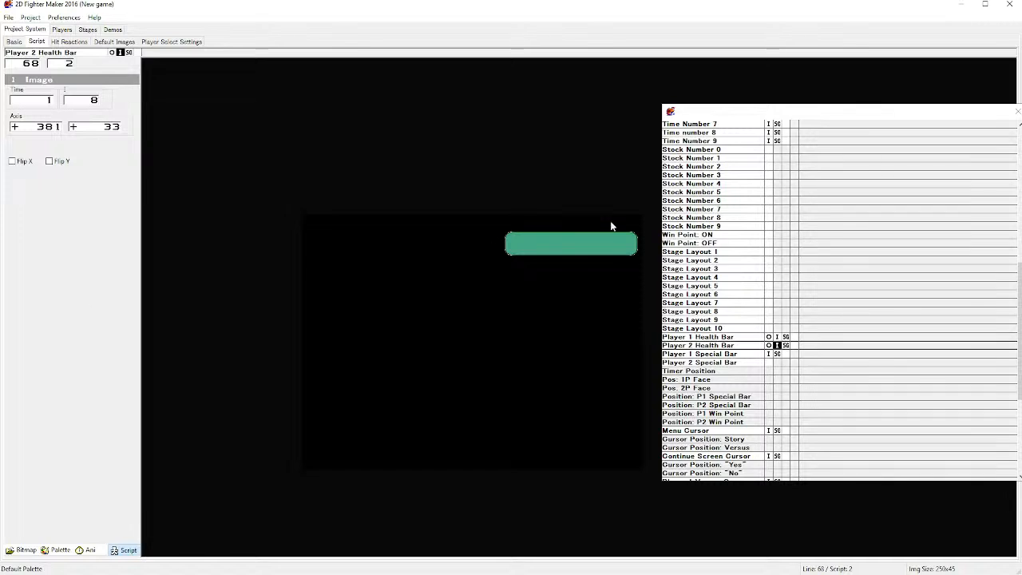
left_click_drag(843, 119, 817, 117)
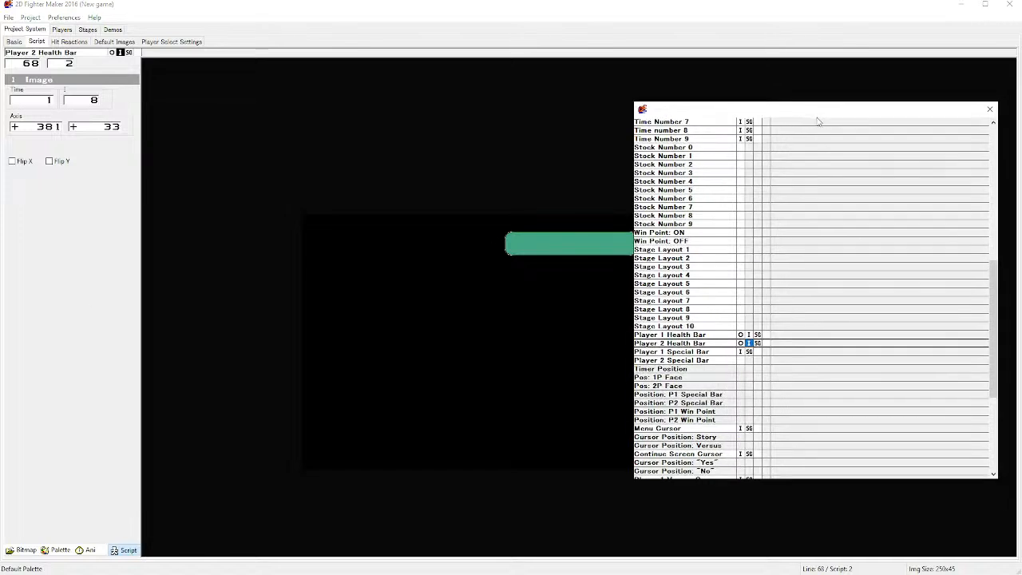
- Select the Menu Cursor script and debug the project starting from the Title screen
left_click_drag(990, 301, 998, 343)
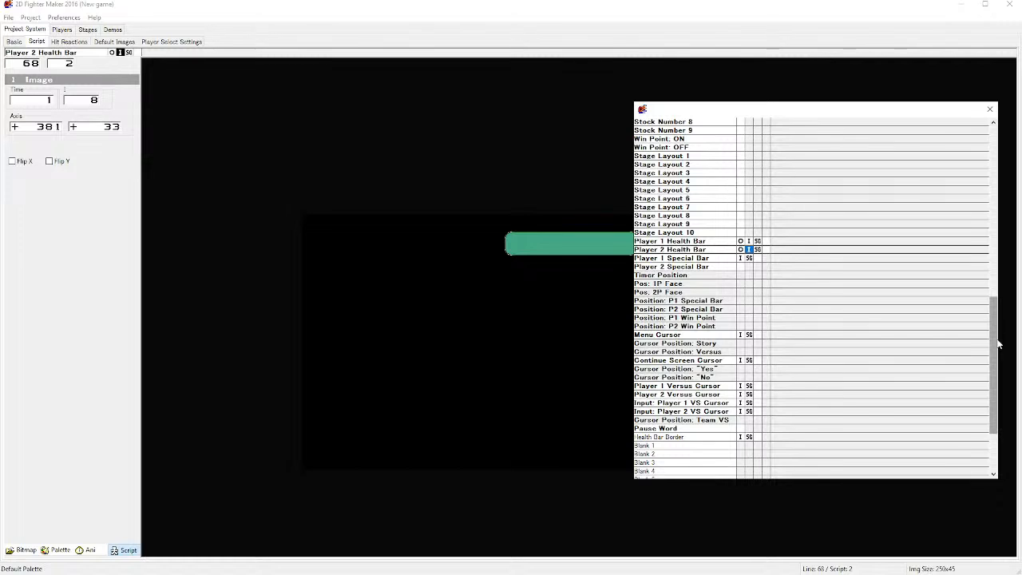
left_click(741, 334)
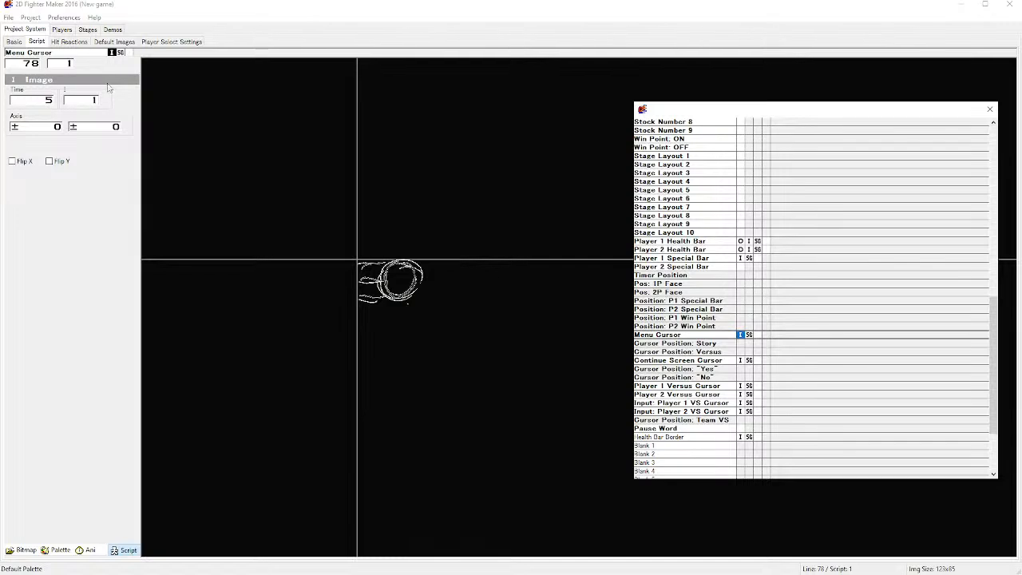
left_click(27, 19)
left_click(36, 30)
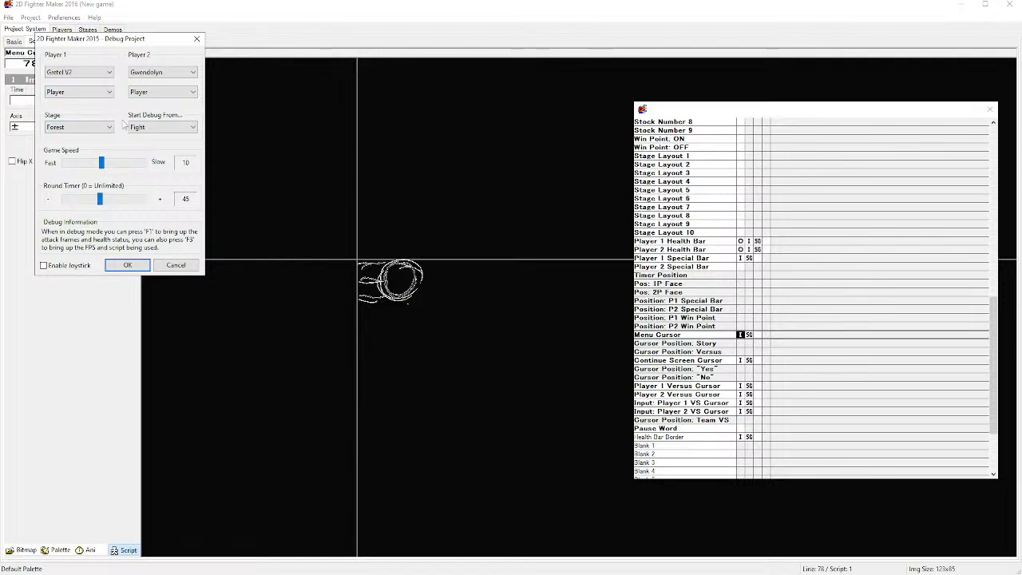
left_click(160, 127)
left_click(162, 142)
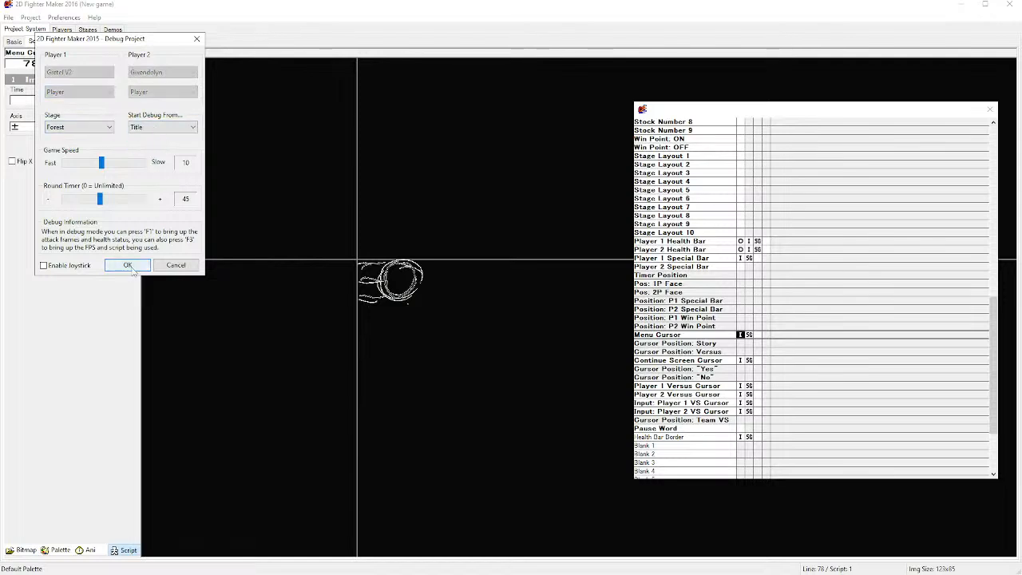
left_click(128, 265)
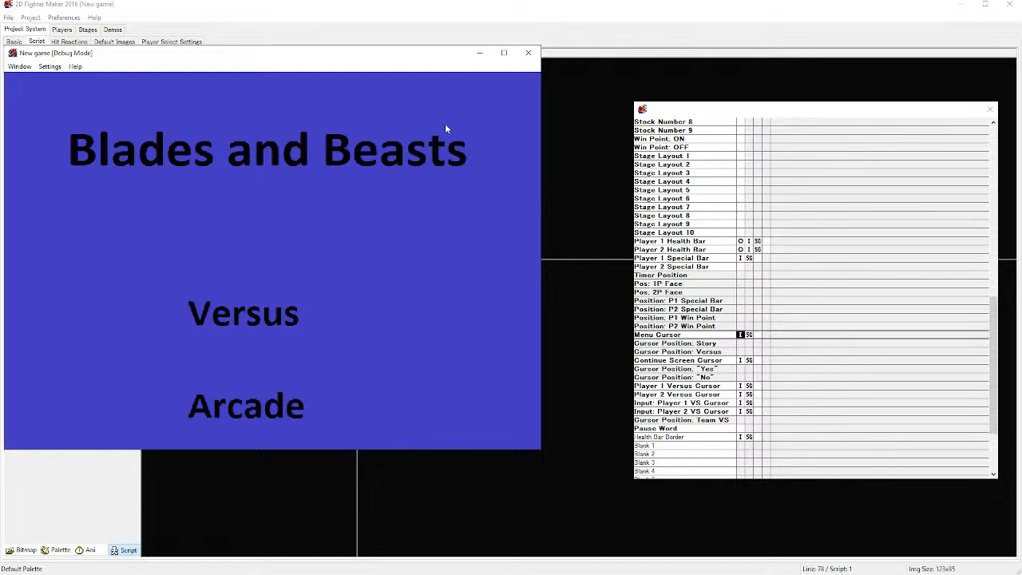
- Navigate the title and character select screens in the test window to reach a fight and check the HUD
key("Up")
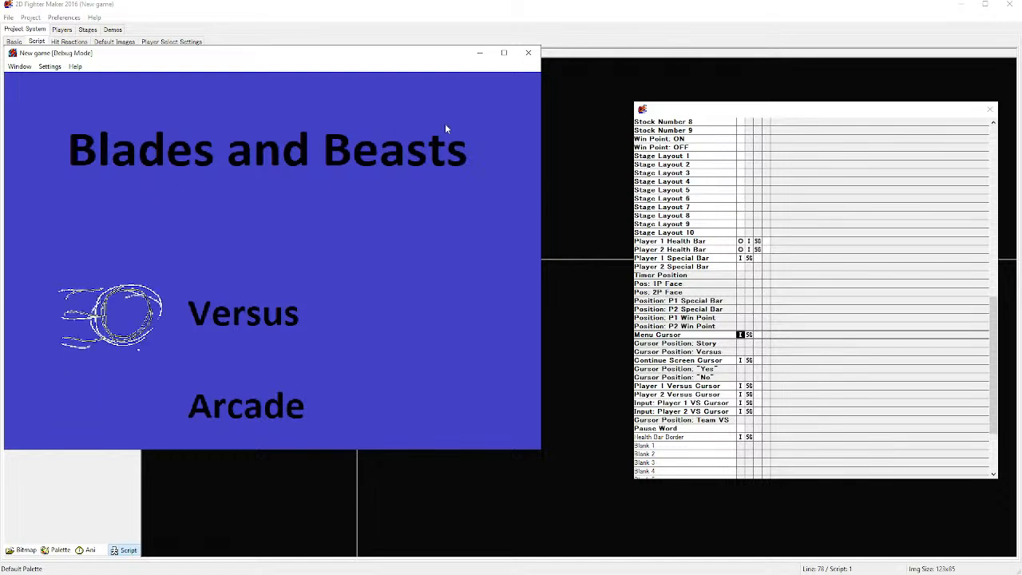
key("Down")
key("Up")
key("Down")
key("Up")
key("Return")
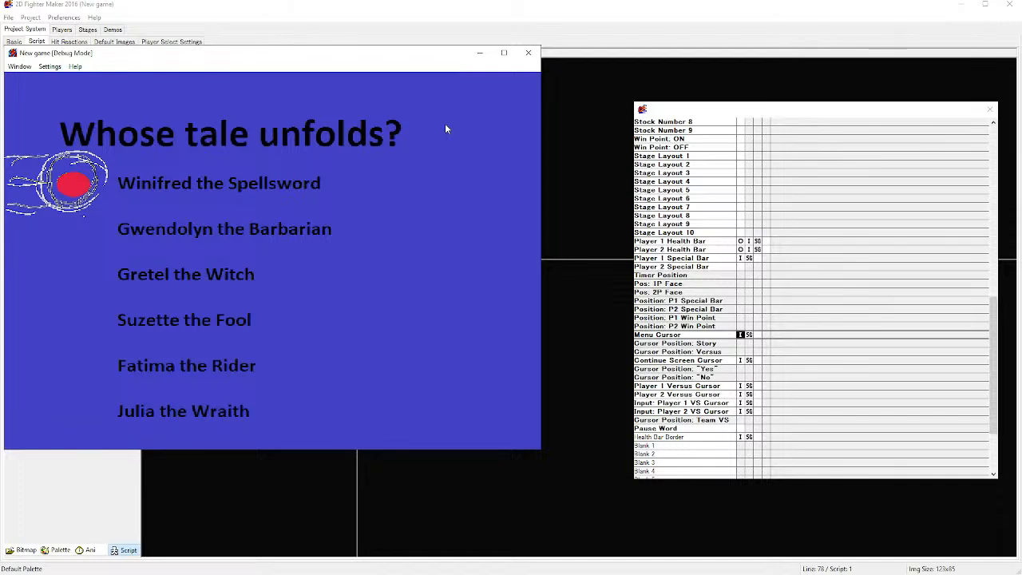
key("Down")
key("Down")
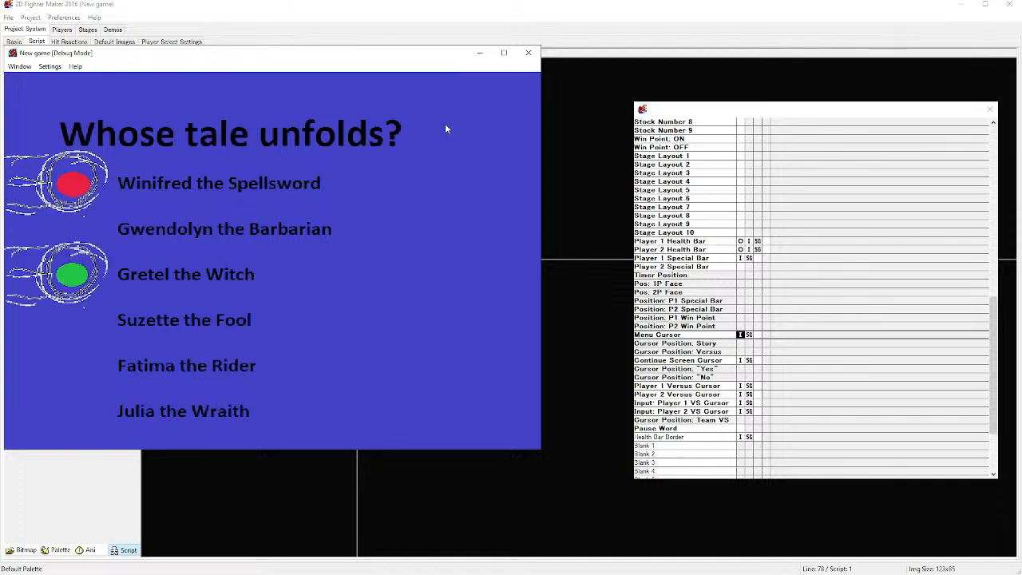
key("Down")
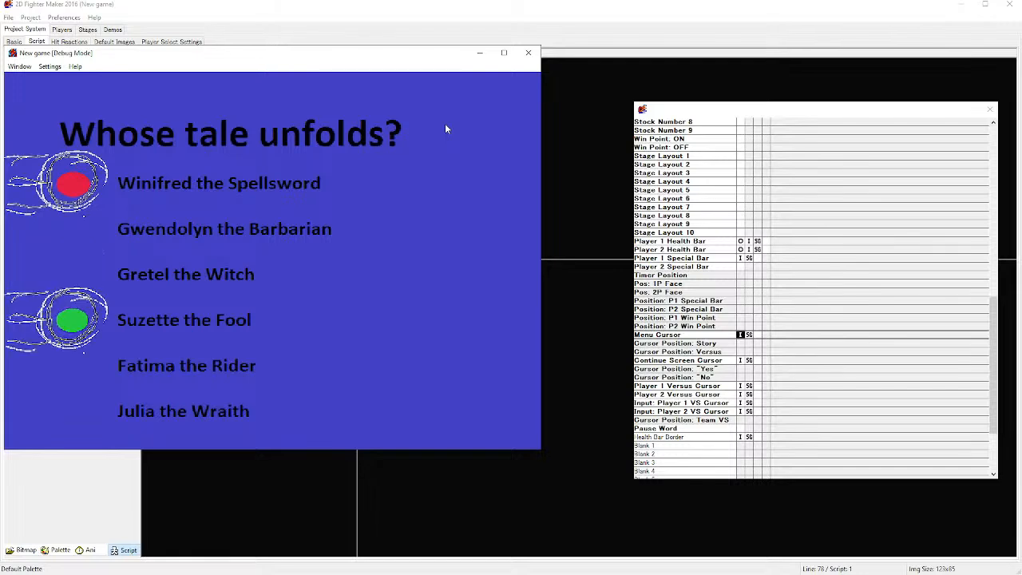
key("Down")
key("Down")
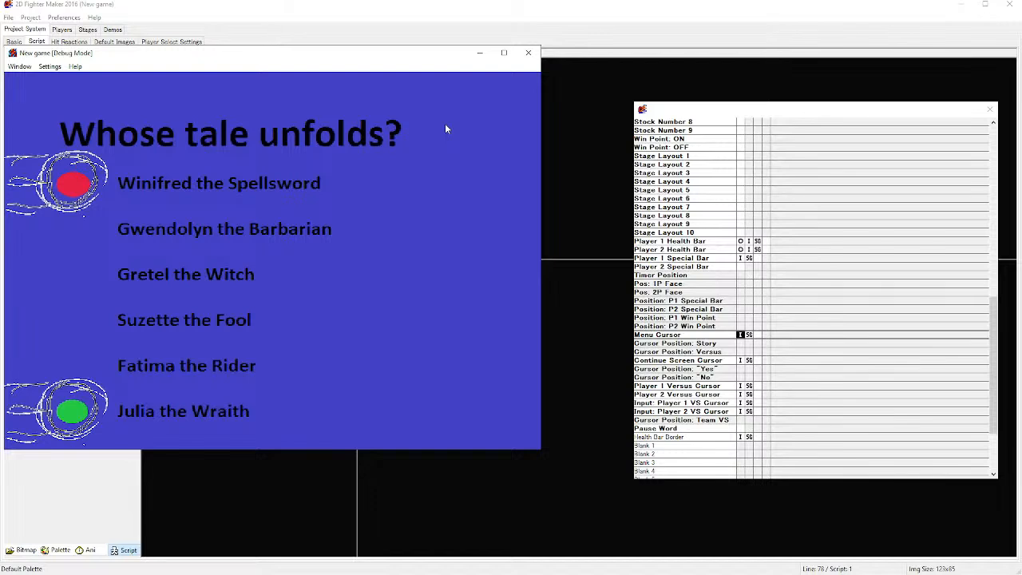
key("Up")
key("Up")
key("Up")
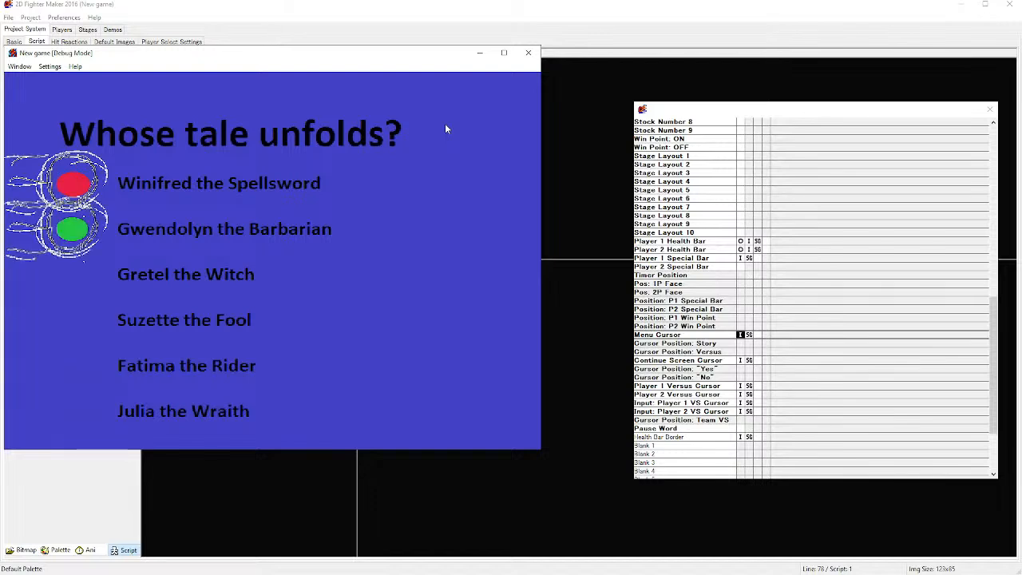
key("Down")
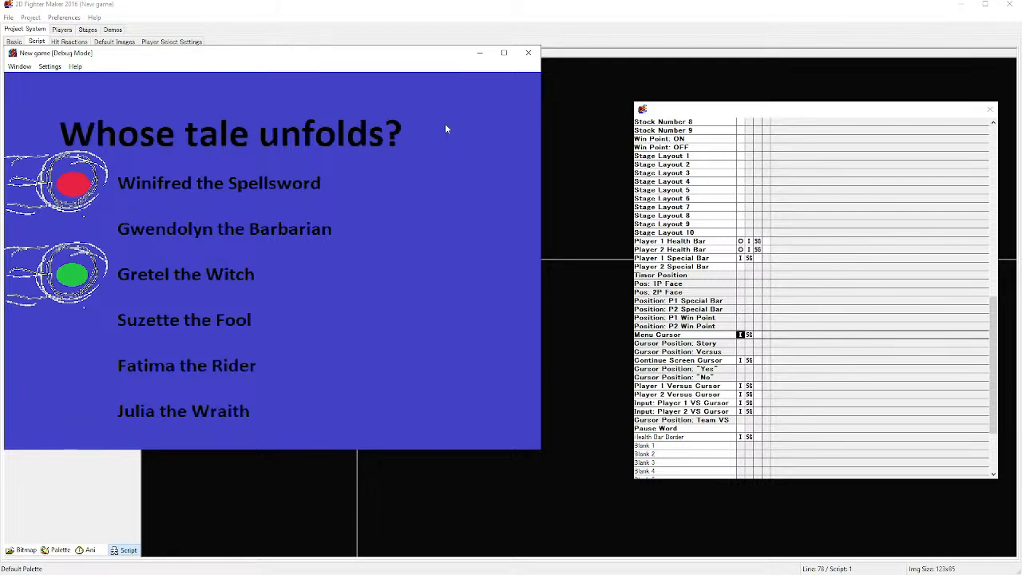
key("Up")
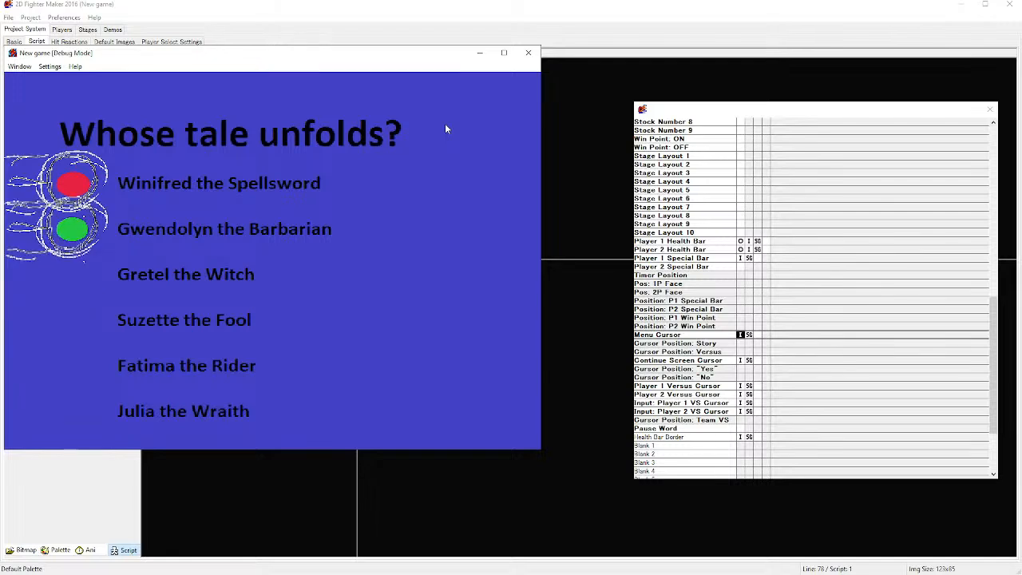
key("z")
key("Down")
key("Down")
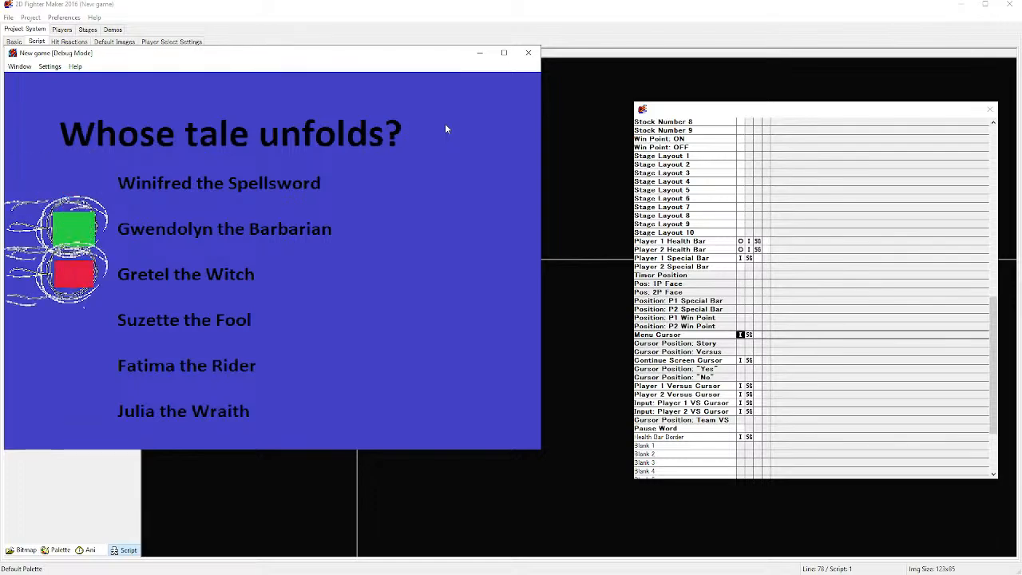
key("Left")
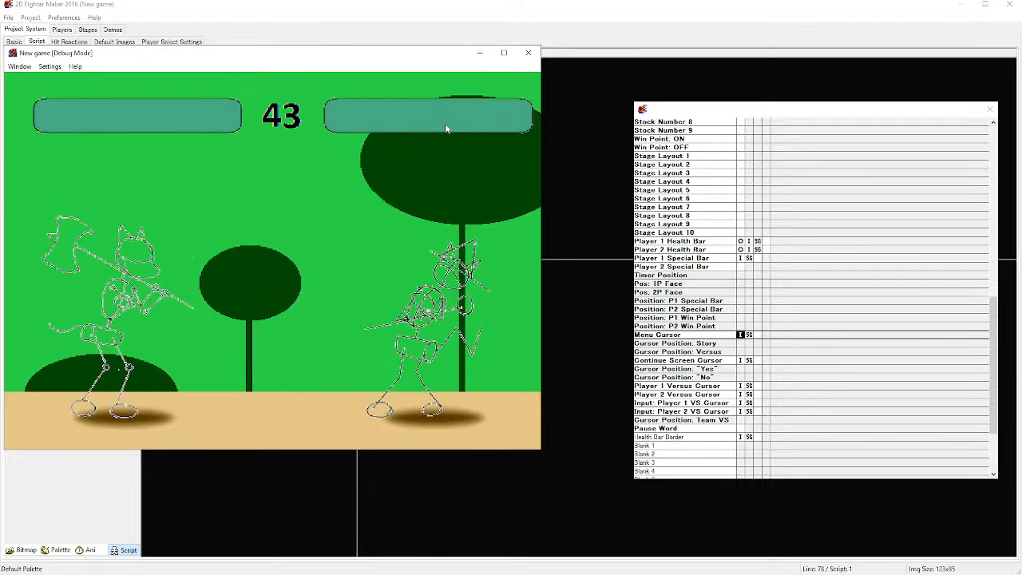
key("Right")
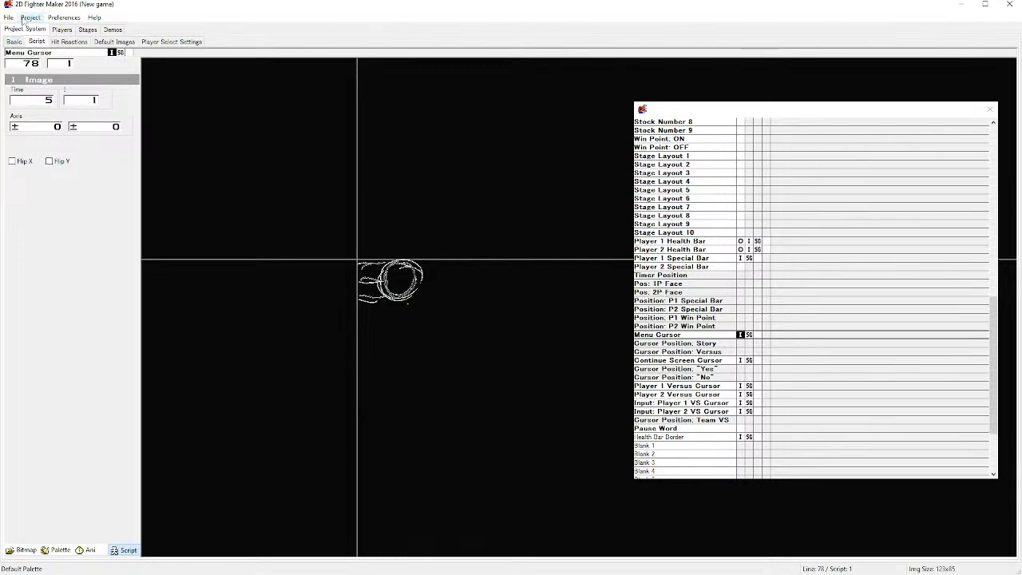
- Enable the Versus option in Gwendolyn's Basic player settings and check it for Gretel and Gretel V2
left_click(62, 30)
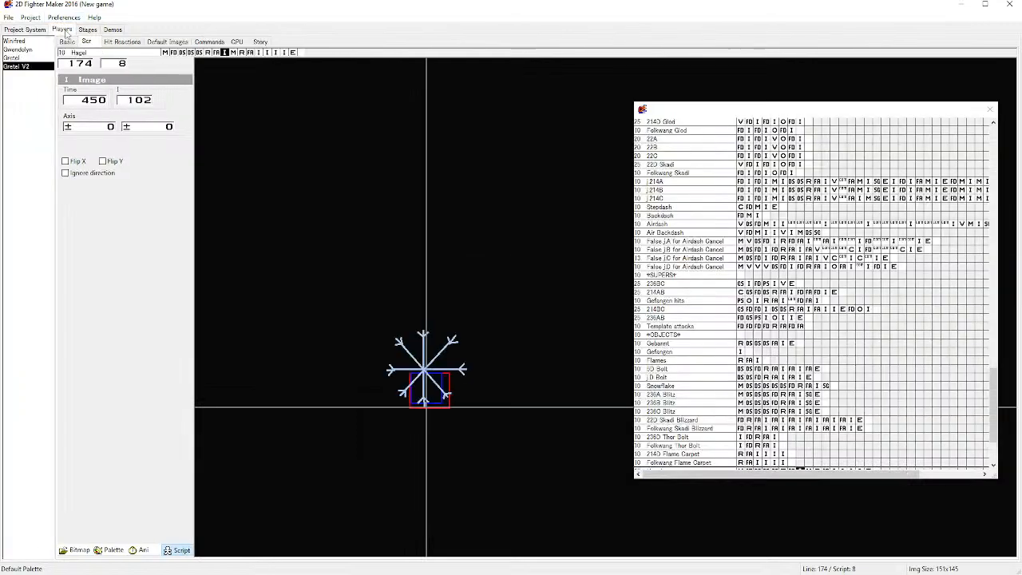
left_click(24, 49)
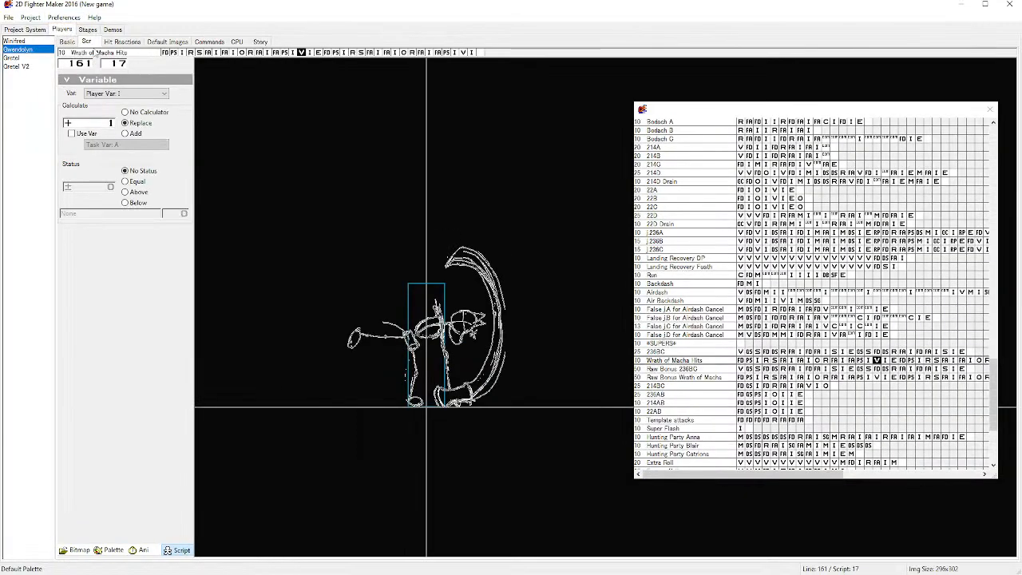
left_click(68, 41)
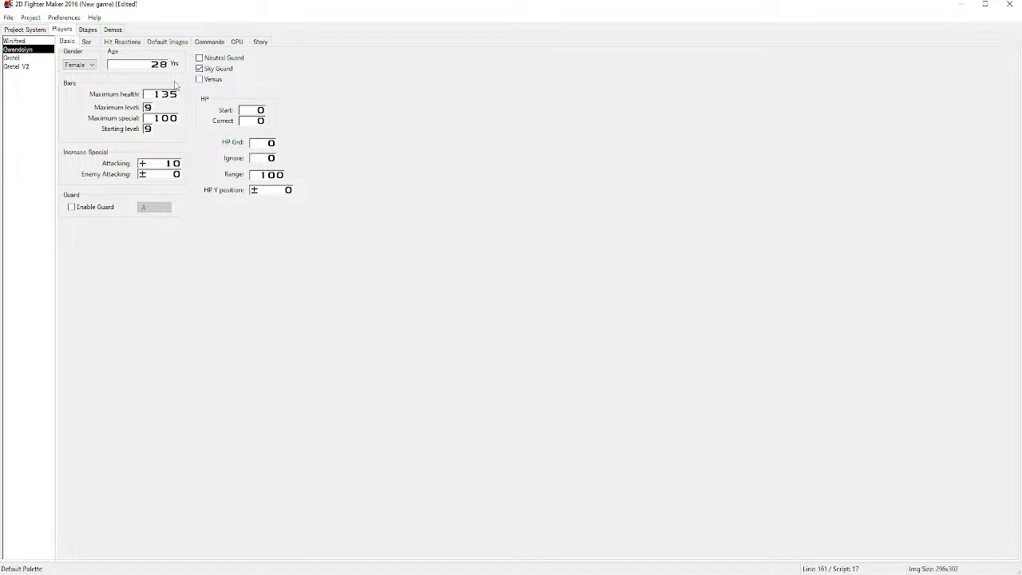
left_click(199, 79)
left_click(19, 58)
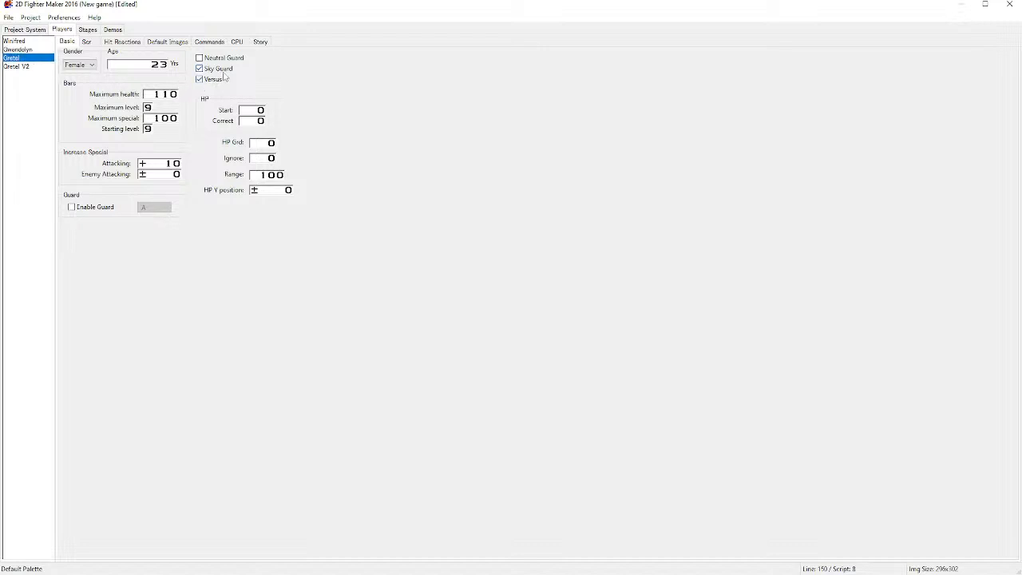
left_click(36, 69)
left_click(215, 81)
left_click(215, 80)
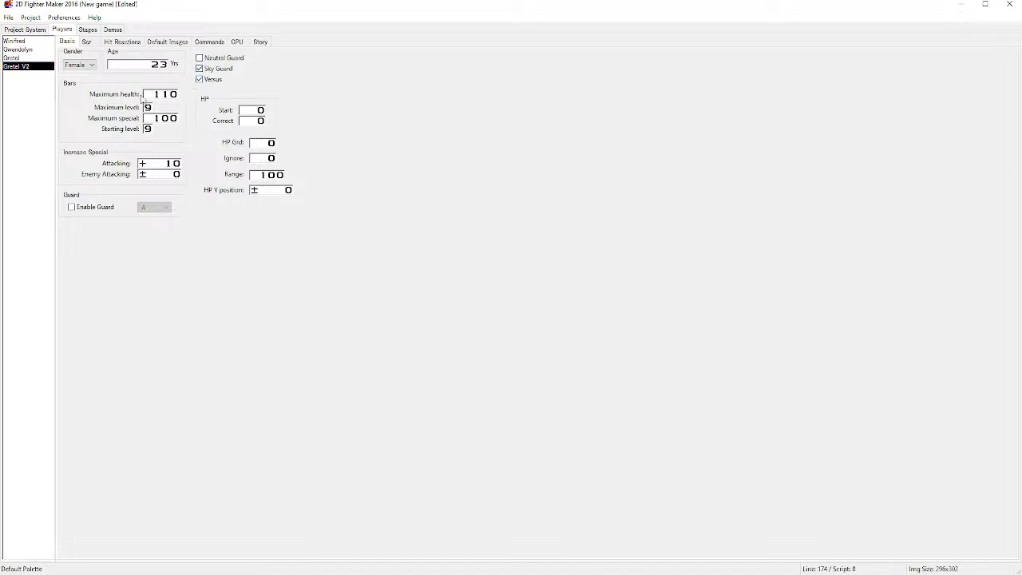
- Save the project
left_click(31, 17)
mouse_move(10, 18)
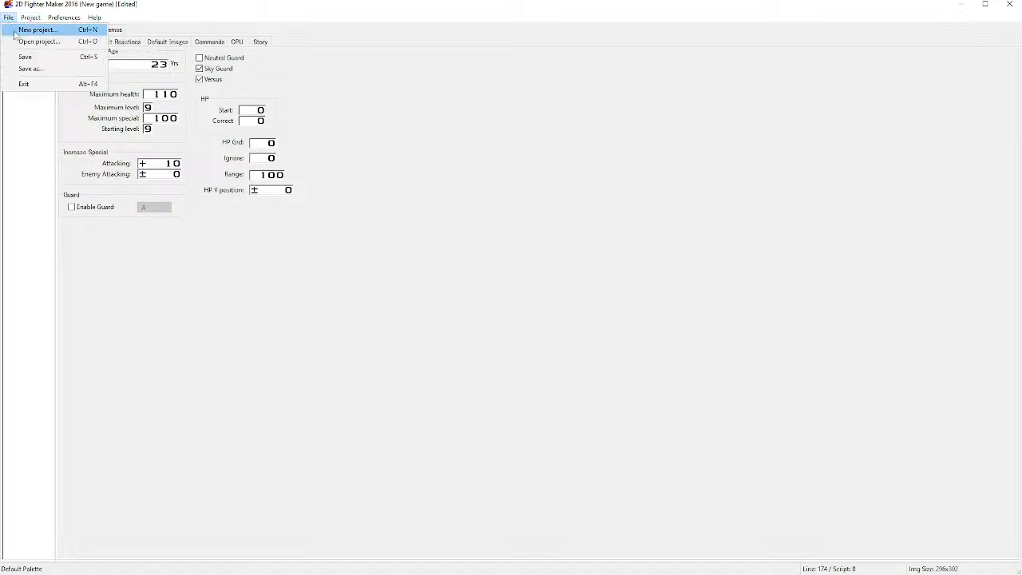
left_click(25, 56)
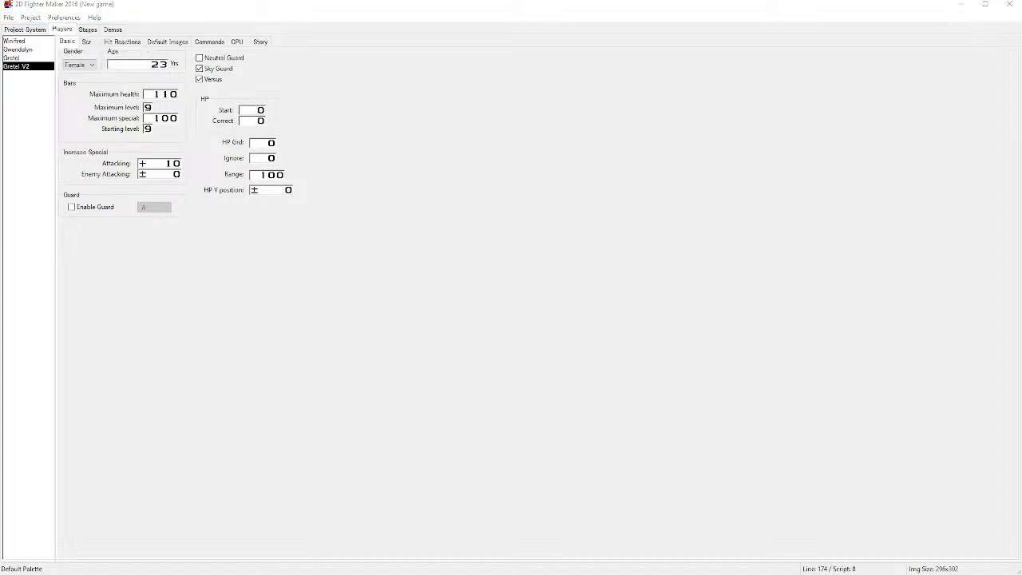
left_click(1010, 4)
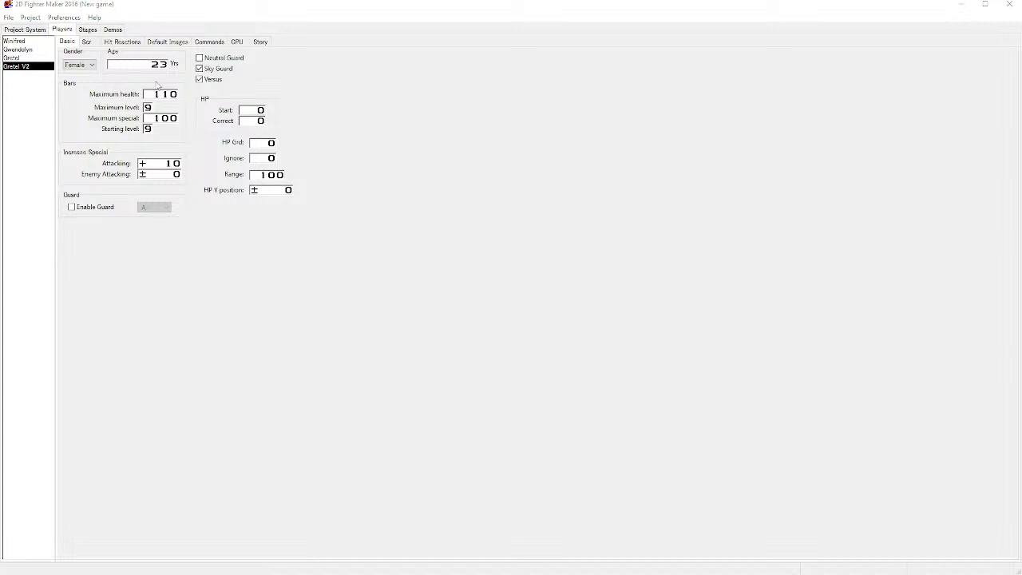
left_click(127, 44)
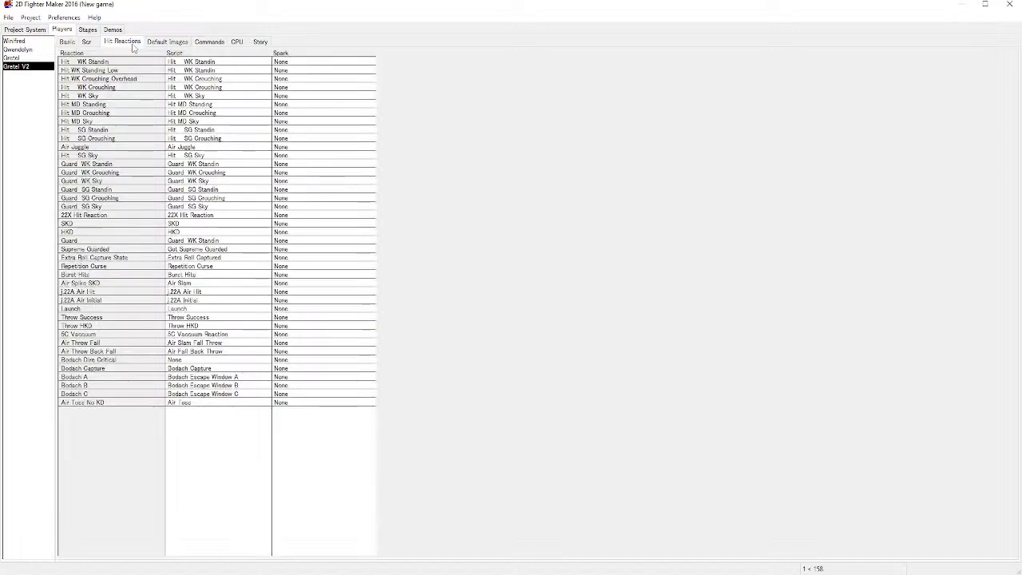
left_click(86, 41)
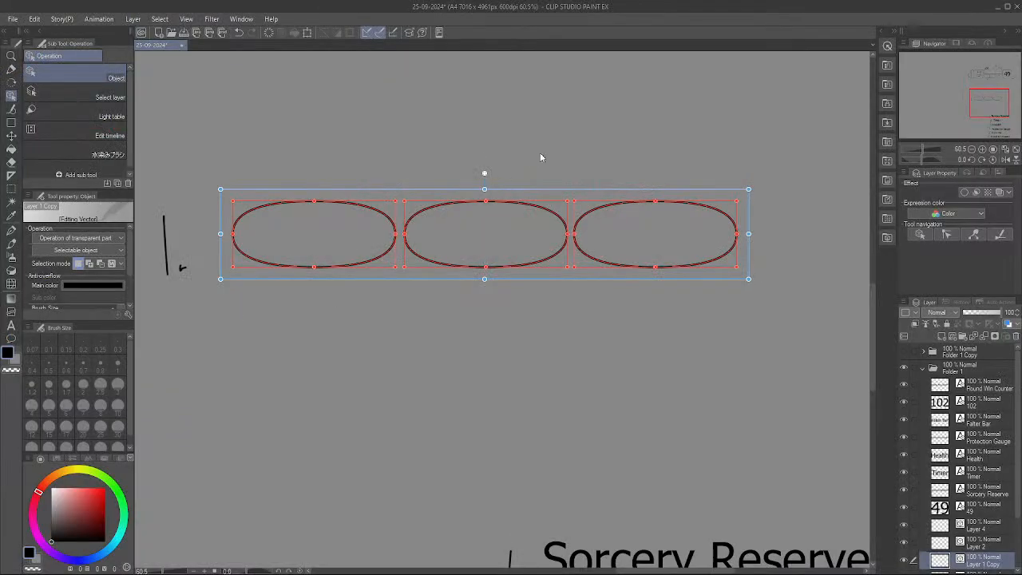
- Switch to Clip Studio Paint and view the whole HUD mockup sketch
left_click(915, 109)
mouse_move(973, 112)
left_mouse_down()
mouse_move(998, 103)
mouse_move(979, 87)
mouse_move(976, 69)
mouse_move(985, 74)
left_mouse_up()
left_click(787, 165)
scroll(735, 204, "down", 5)
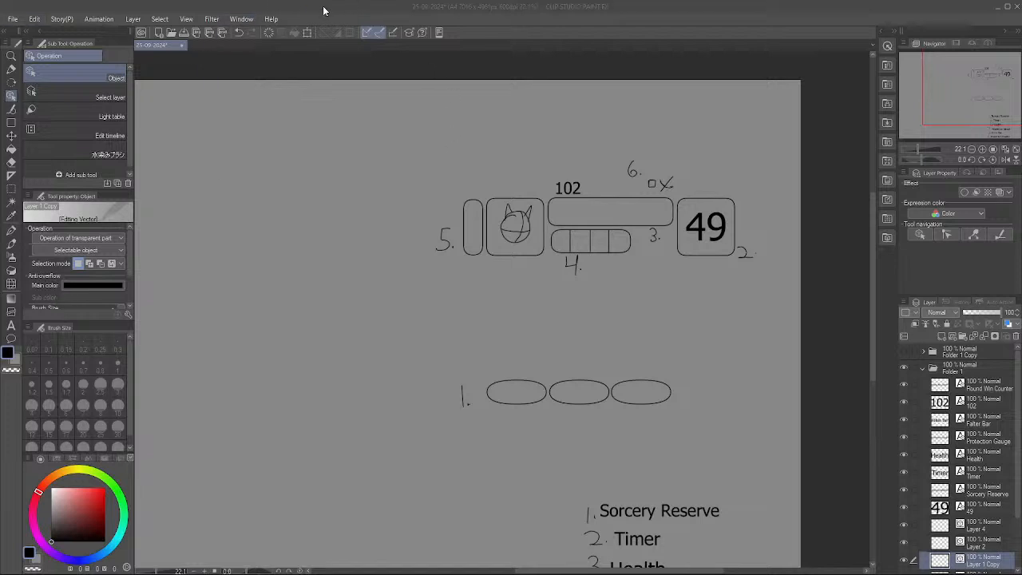
key("super+d")
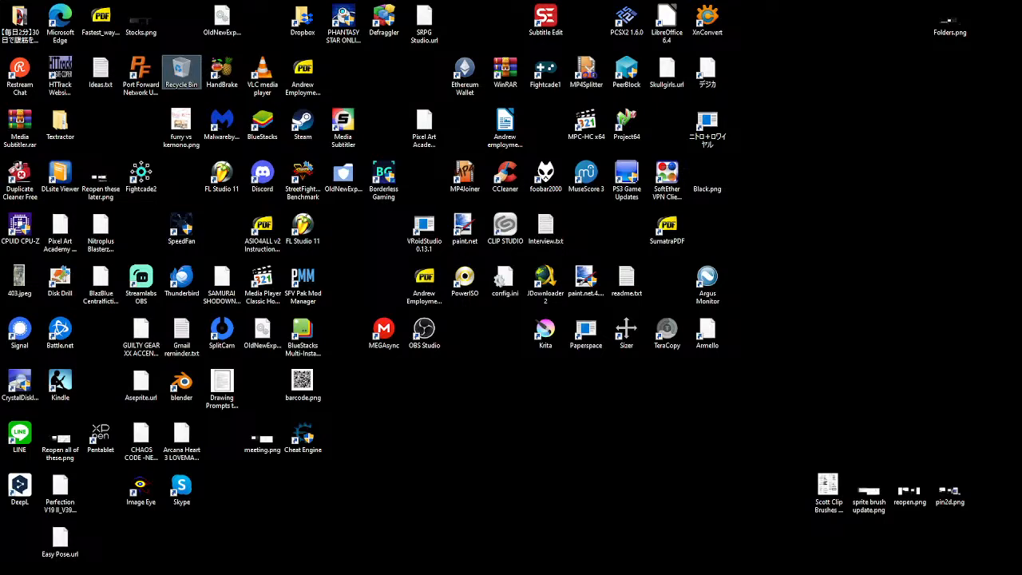
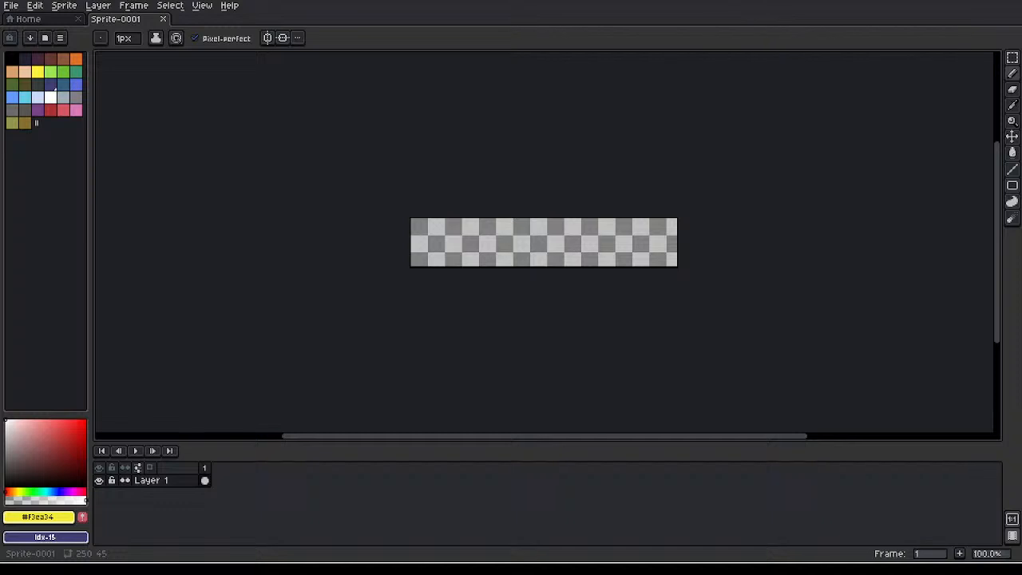
- Paste the copied health bar image into the 250×45 sprite and place it
key("ctrl+v")
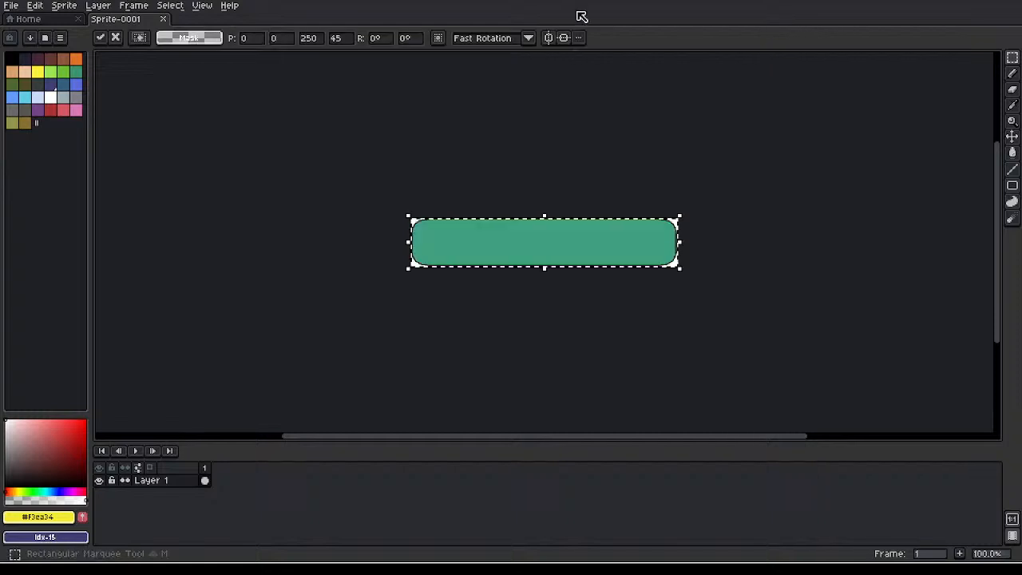
left_click(386, 188)
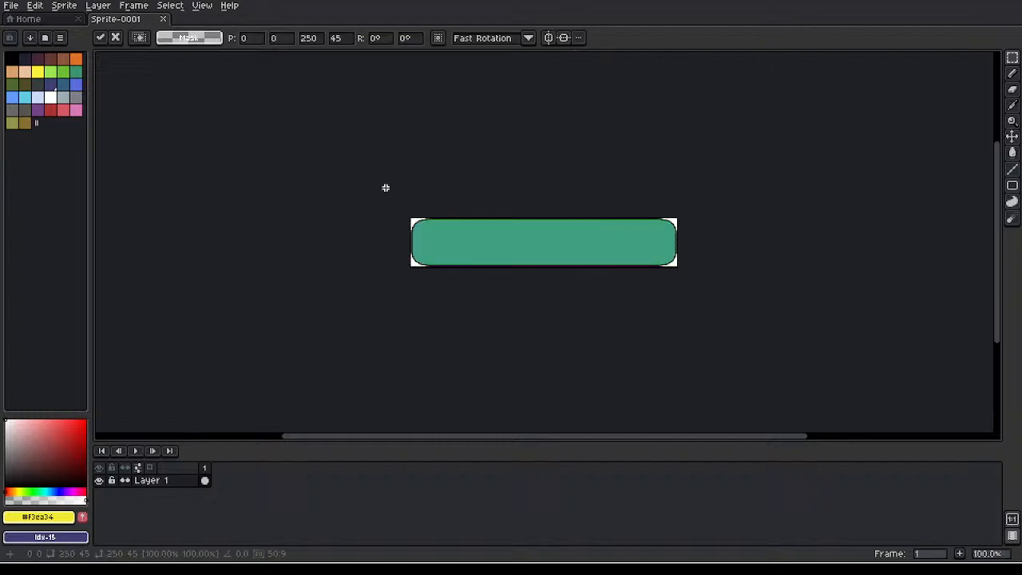
scroll(537, 226, "up", 3)
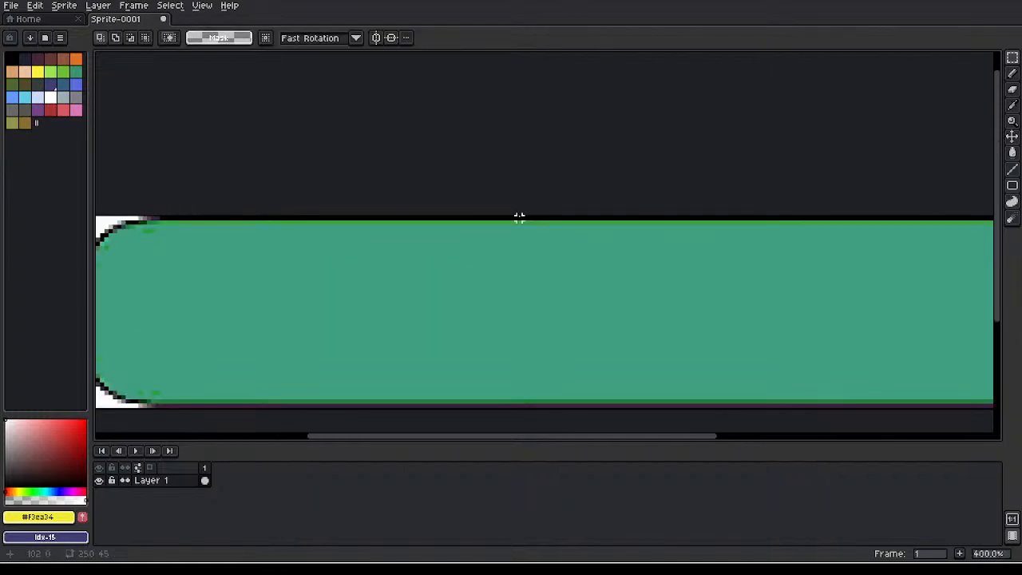
scroll(519, 217, "down", 2)
scroll(487, 237, "up", 1)
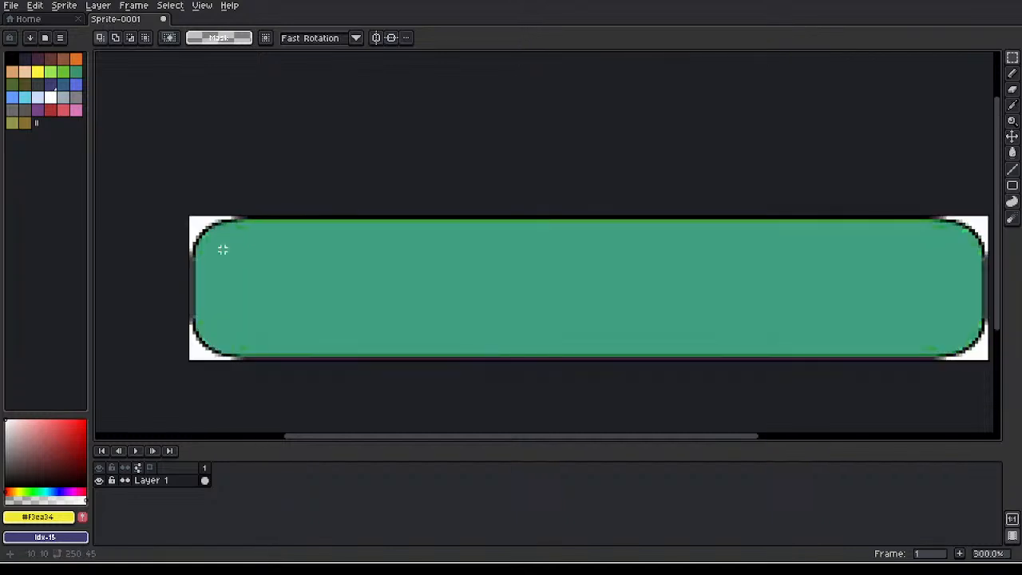
- Add a new layer above the pasted bar and hide the original layer
left_click(101, 482)
left_click(101, 482)
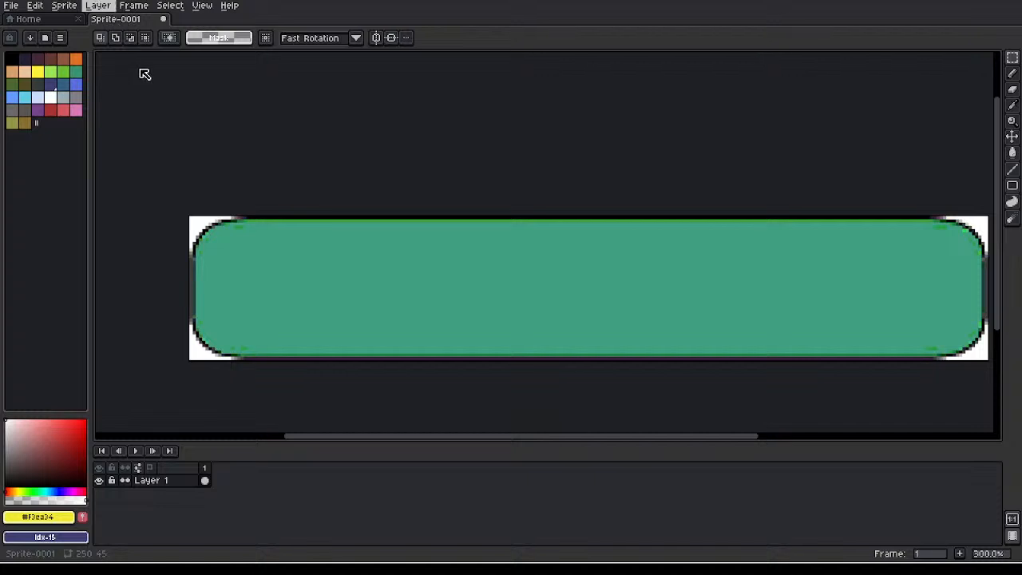
key("shift+n")
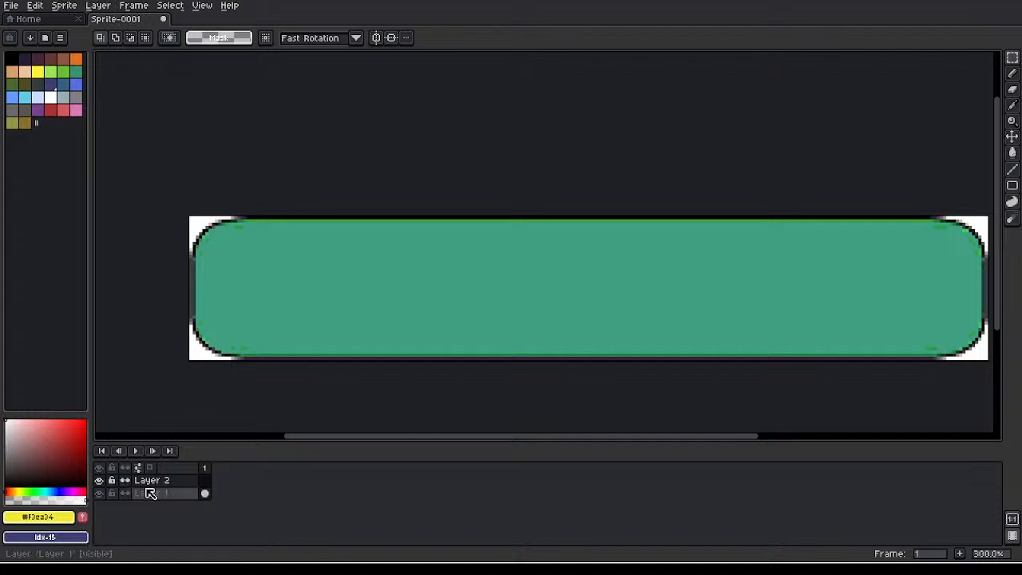
left_click(99, 480)
left_click(99, 480)
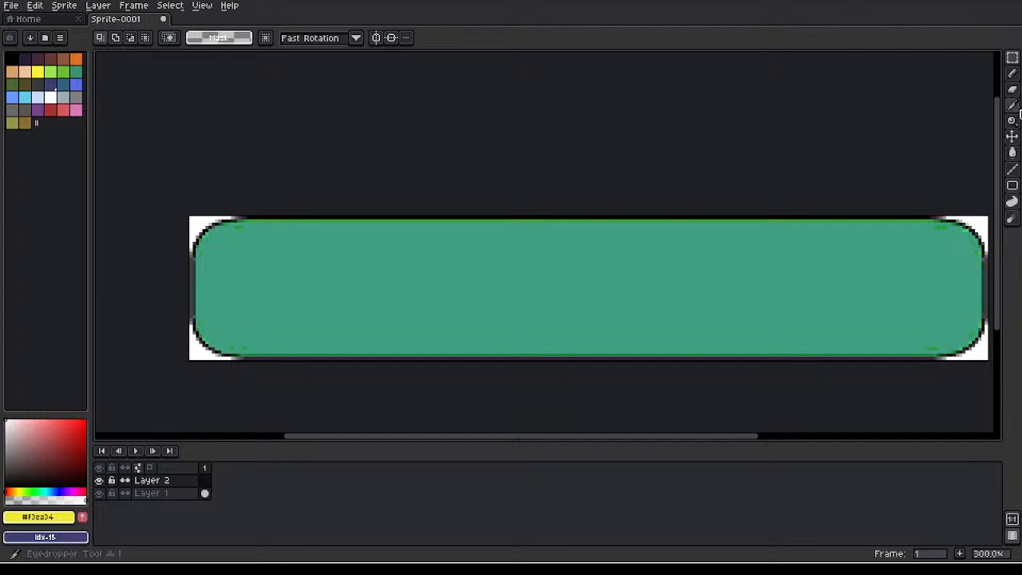
- Pick black and draw a line along the bar's top edge with the Line tool
left_click(1013, 169)
scroll(444, 256, "down", 1)
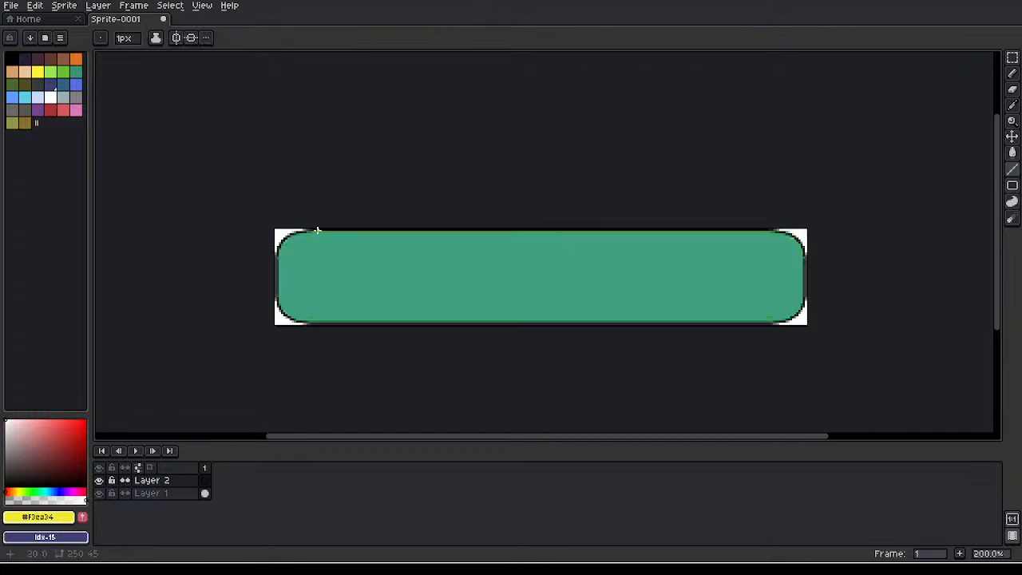
left_click_drag(306, 231, 773, 231)
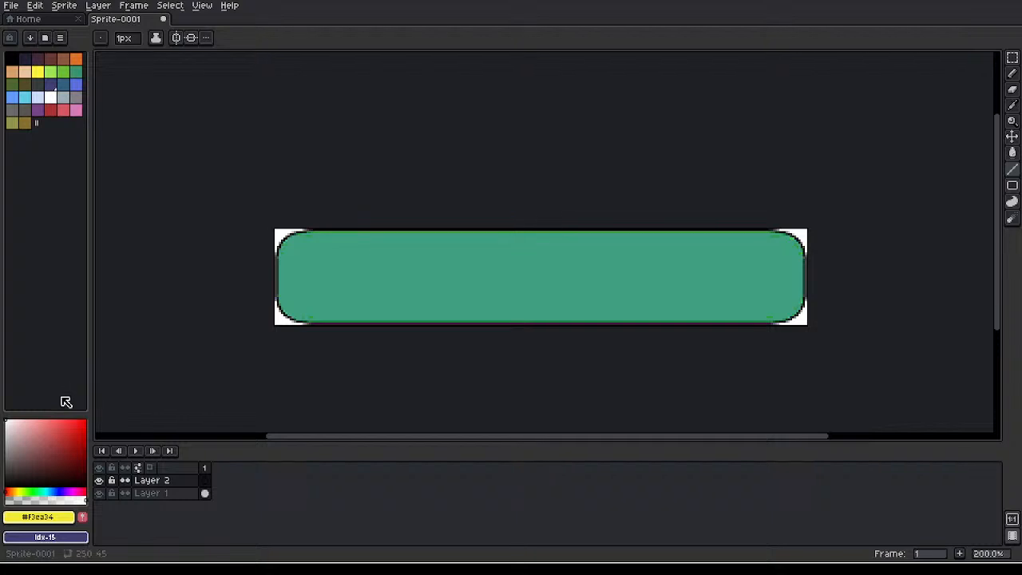
left_click_drag(40, 473, 6, 488)
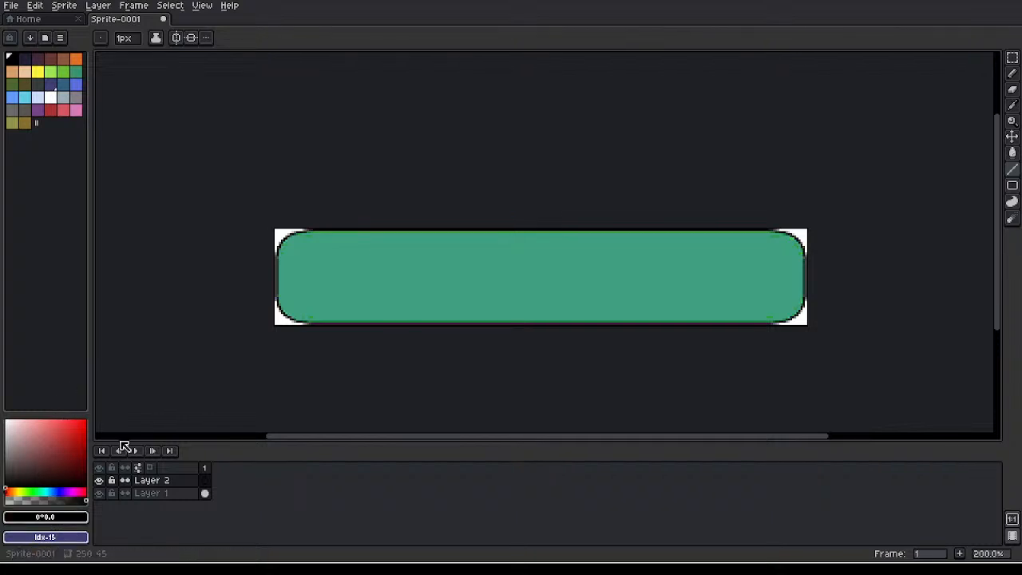
left_click_drag(306, 230, 779, 230)
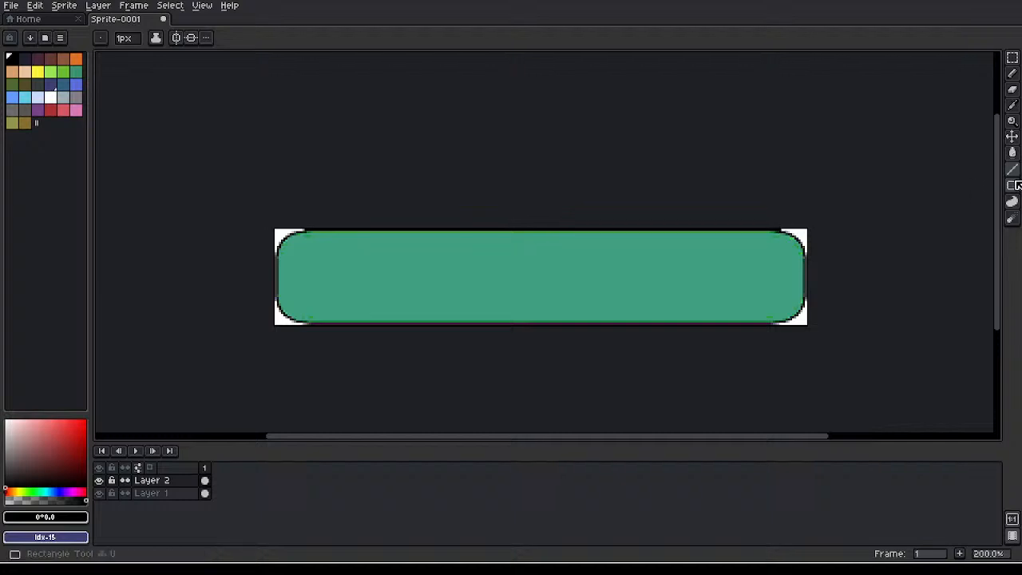
left_click(1013, 185)
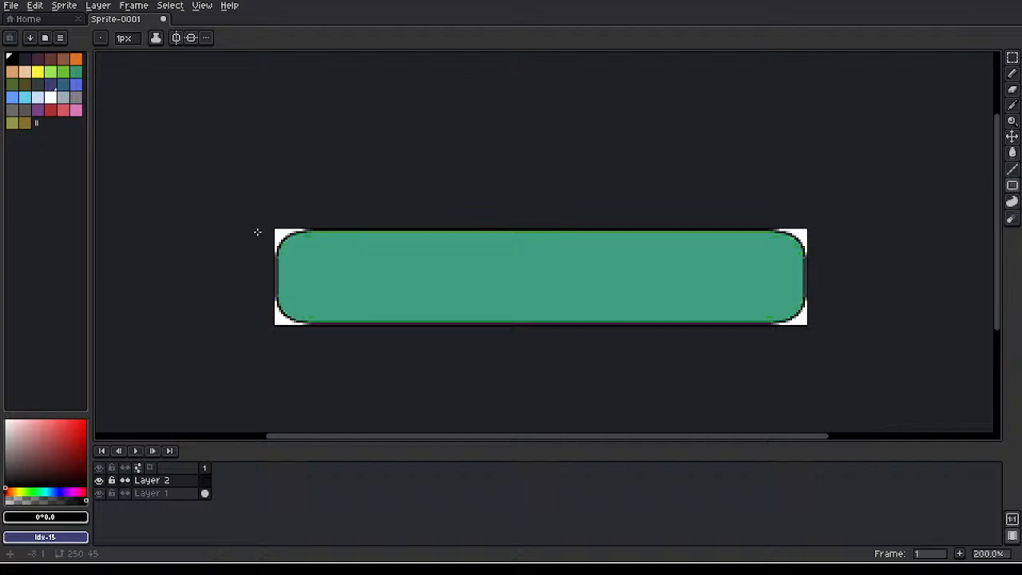
left_click_drag(269, 227, 715, 316)
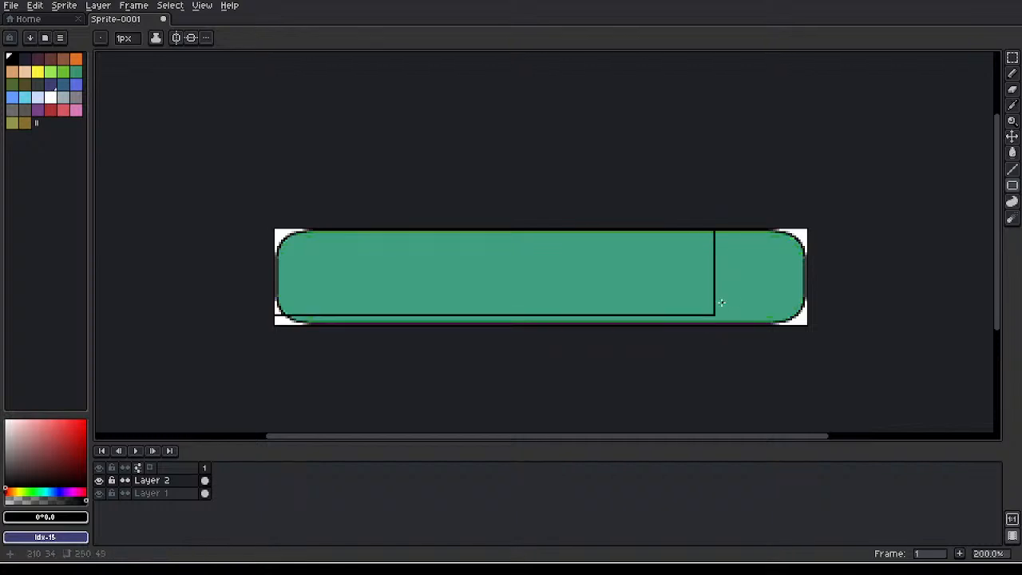
key("ctrl+z")
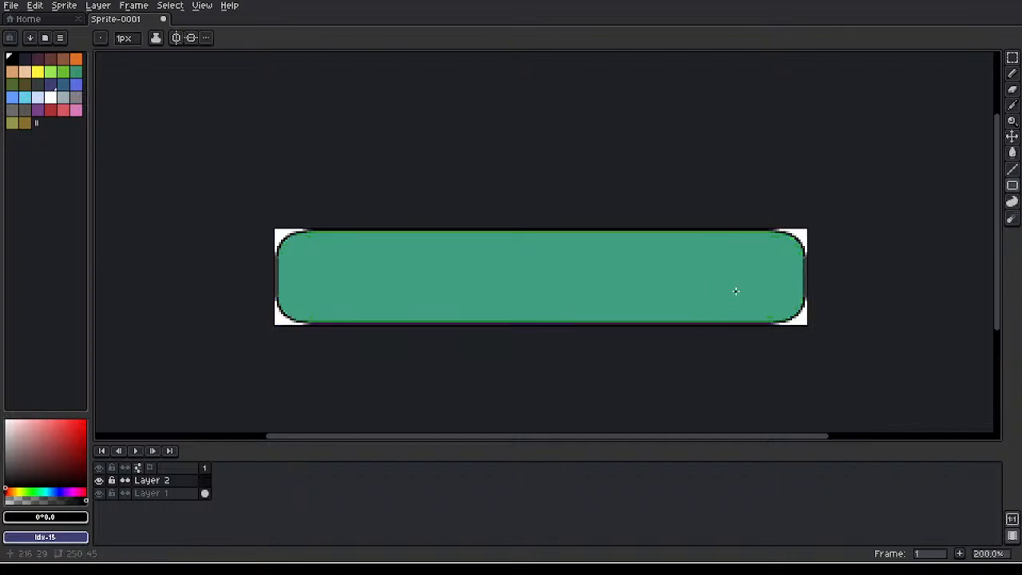
- Fill the whole canvas of the new layer with a black filled rectangle
left_click(1013, 185)
key("shift+u")
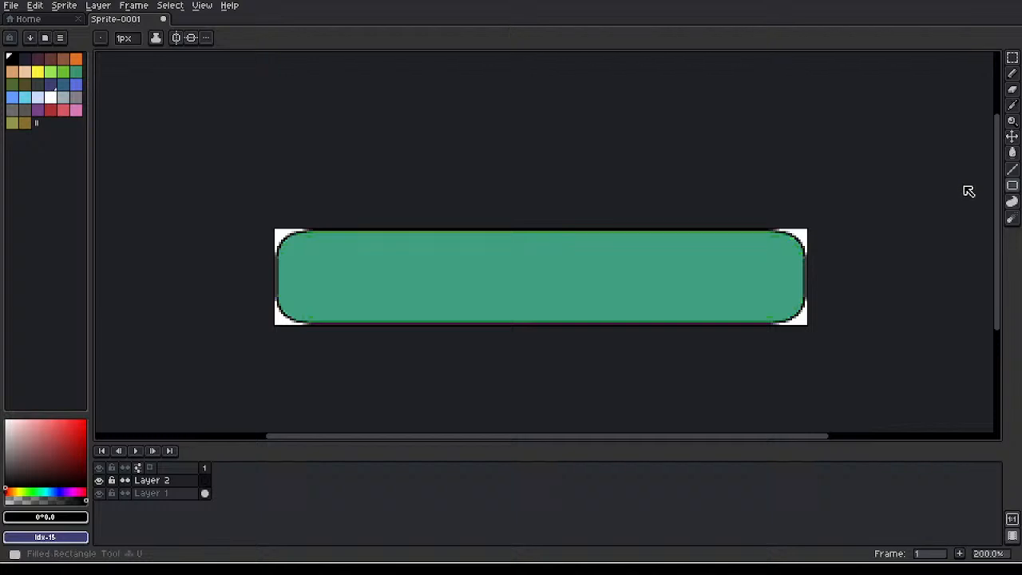
left_click_drag(783, 233, 563, 322)
key("ctrl+z")
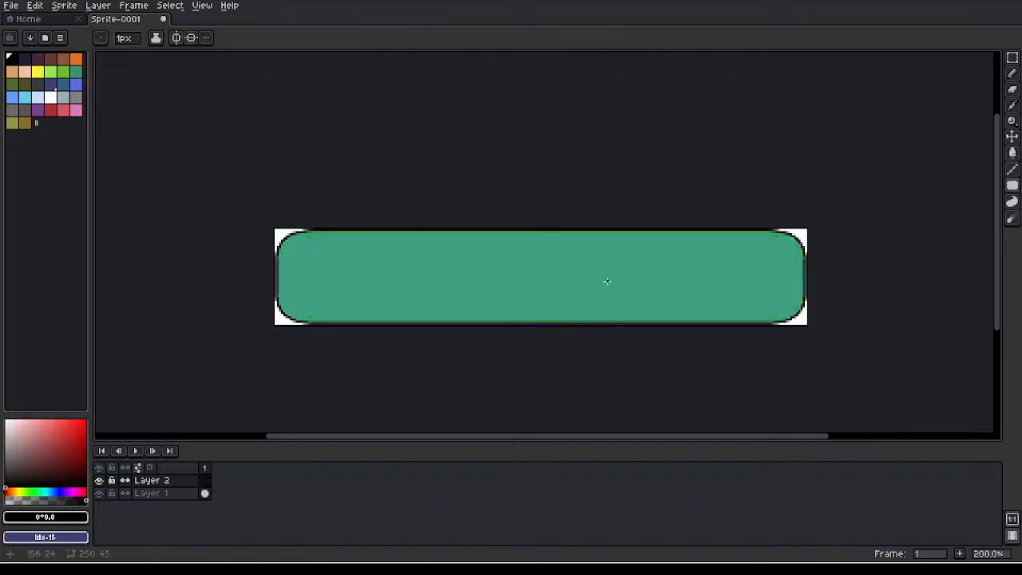
left_click_drag(808, 326, 275, 232)
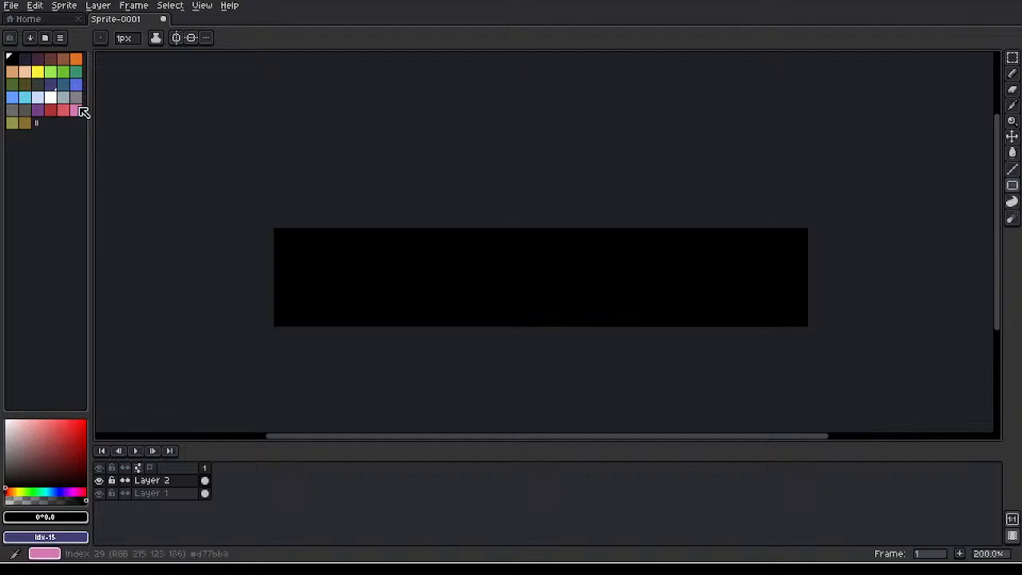
- Pick the green swatch and draw a rectangle outline about 2 px inside the black canvas
left_click(75, 72)
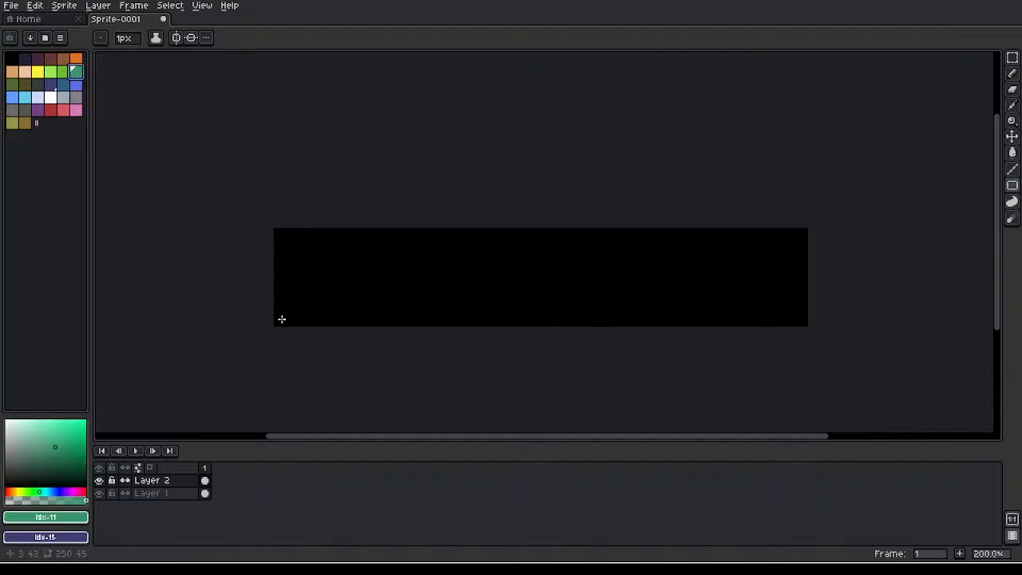
left_click_drag(279, 323, 799, 232)
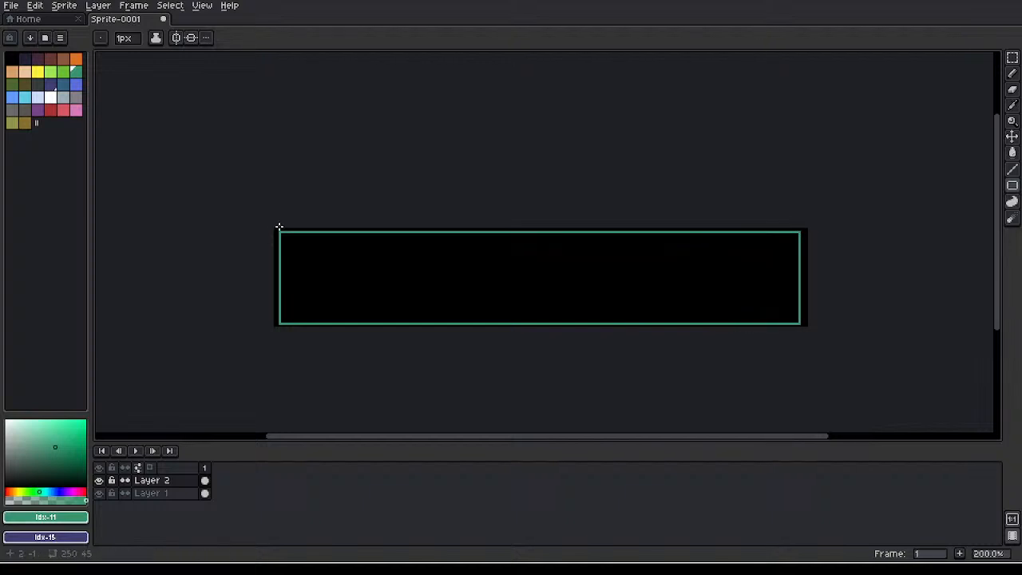
scroll(279, 228, "up", 5)
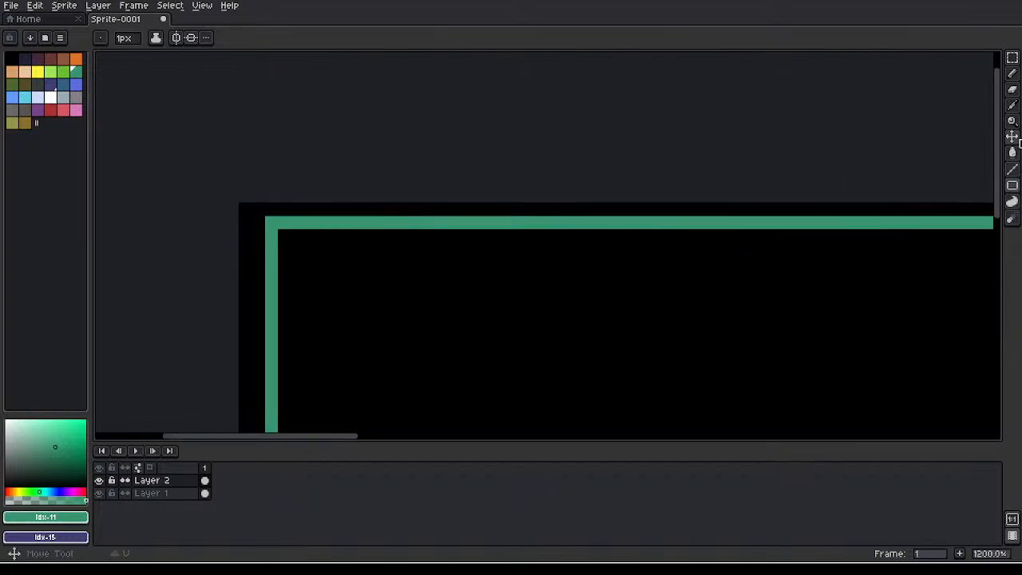
- Fill the inside of the green outline with green using the Paint Bucket
left_click(1012, 74)
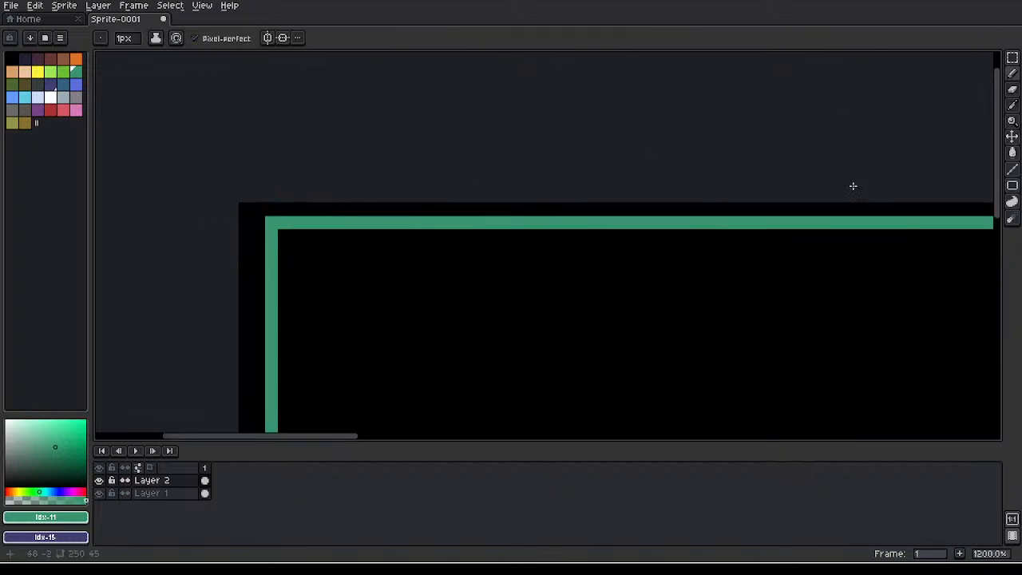
left_click(1012, 89)
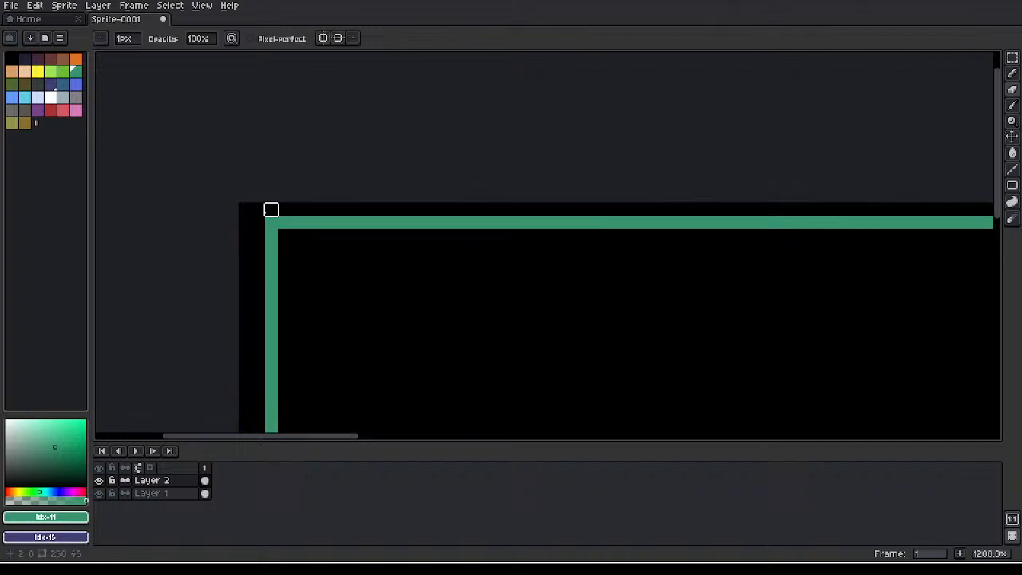
scroll(316, 236, "down", 9)
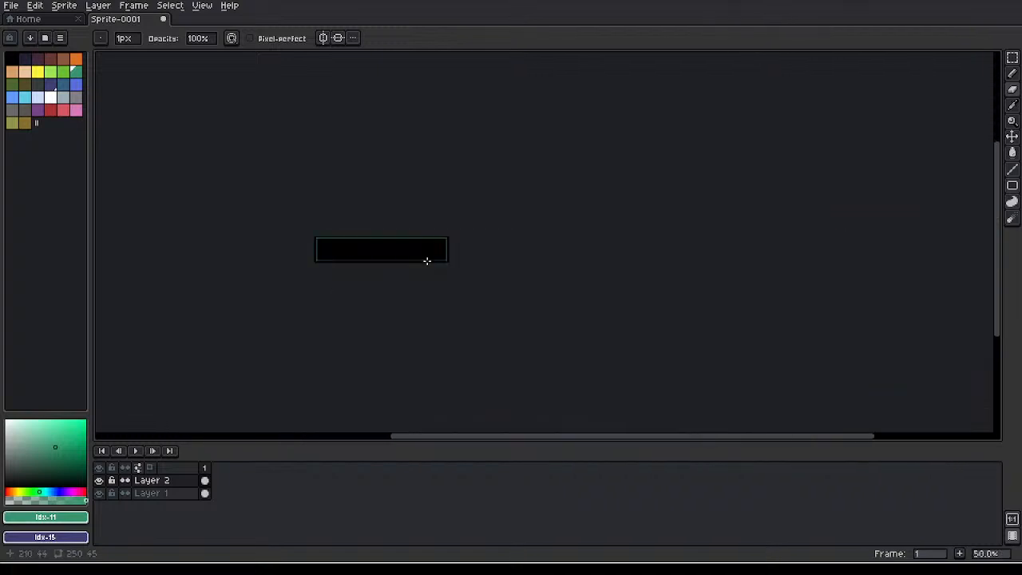
scroll(419, 257, "up", 3)
scroll(408, 252, "down", 1)
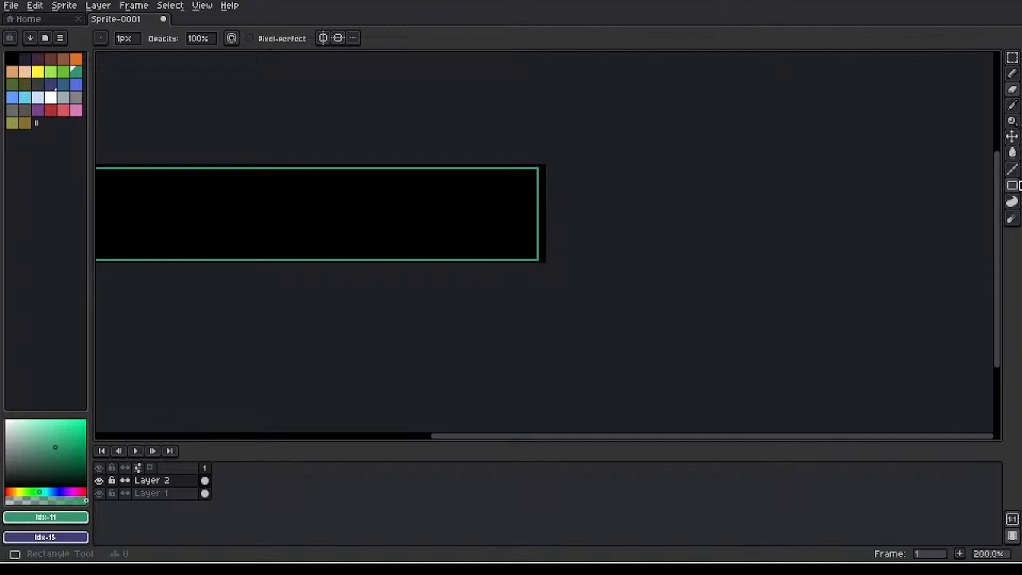
left_click(1012, 153)
left_click(359, 188)
- Erase a small staircase of pixels at the bar's top-left corner to round it
scroll(185, 211, "down", 3)
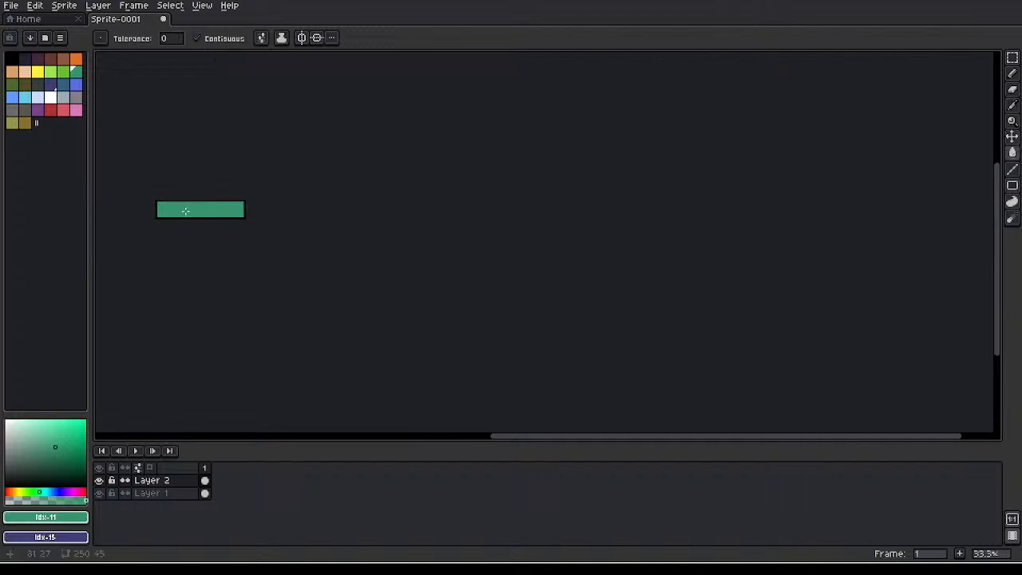
scroll(185, 211, "up", 3)
left_click_drag(446, 440, 286, 438)
scroll(285, 130, "up", 2)
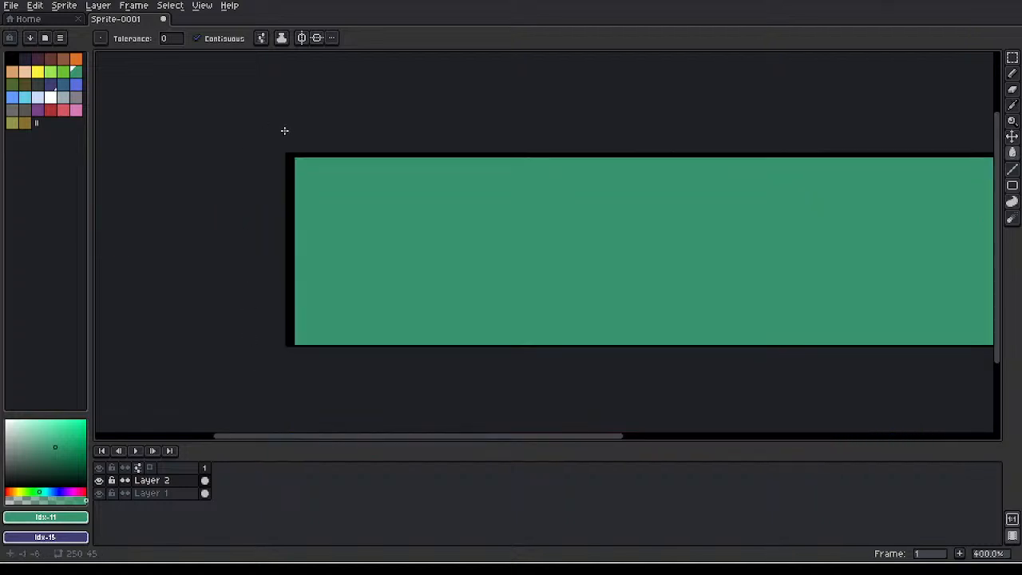
left_click(1013, 105)
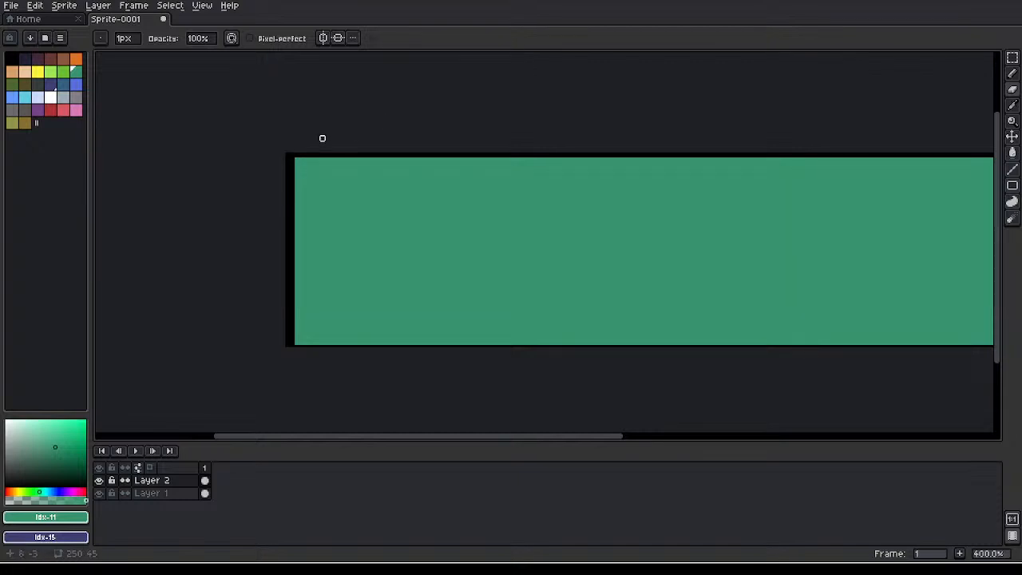
scroll(301, 157, "up", 3)
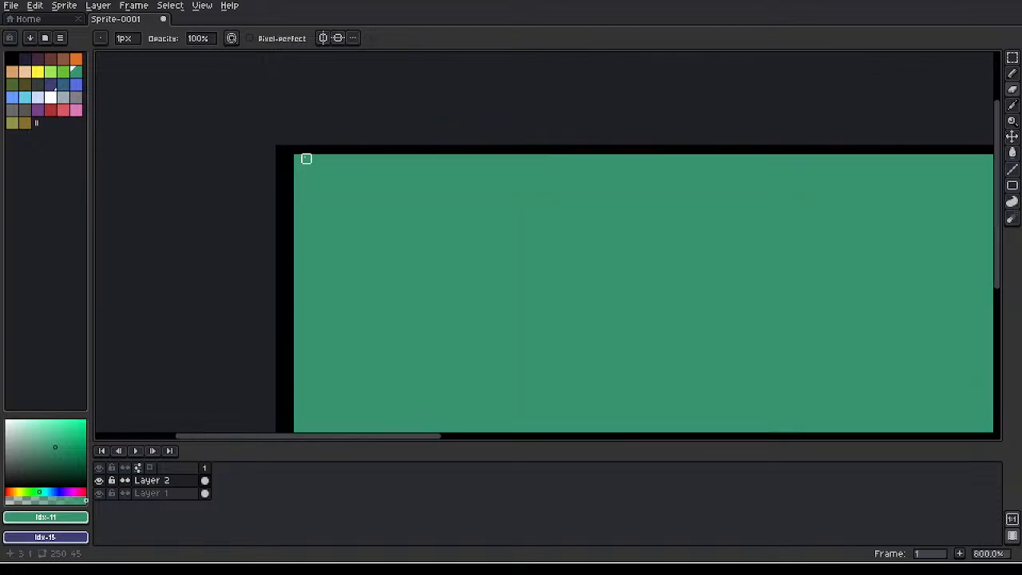
left_click(298, 158)
key("v")
key("b")
left_click(298, 158)
left_click(307, 167)
left_click(298, 167)
left_click(307, 158)
left_click(315, 158)
left_click(316, 167)
left_click(298, 176)
left_click(307, 176)
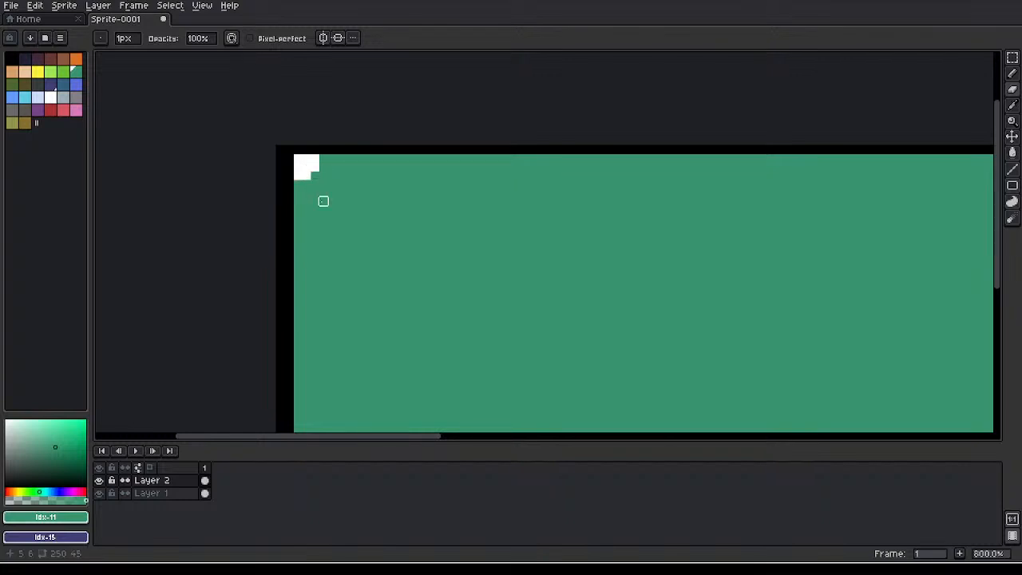
- Erase pixels at the bar's bottom-left corner to round it
scroll(323, 201, "down", 7)
scroll(372, 214, "up", 3)
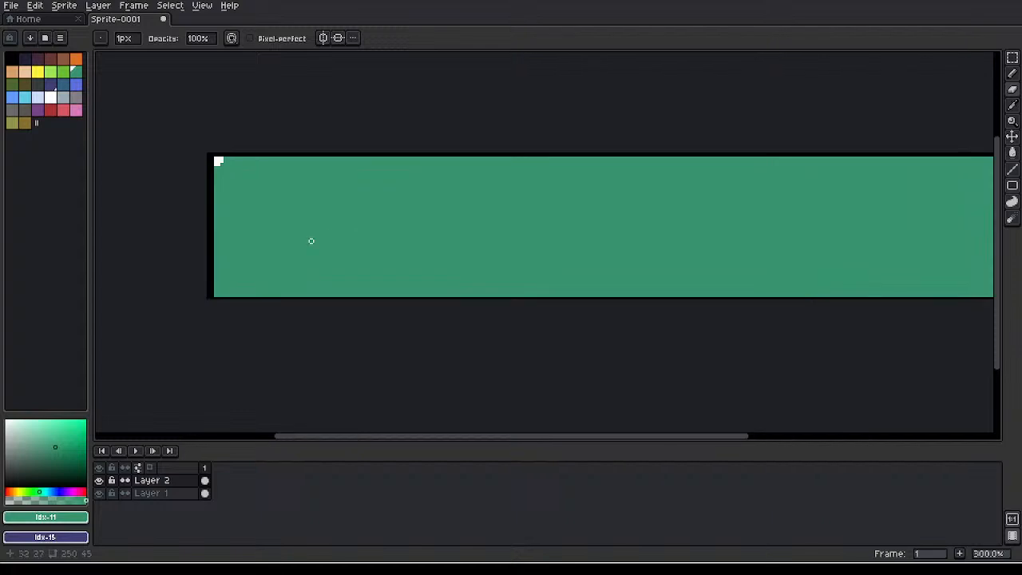
scroll(215, 298, "up", 7)
left_click(215, 292)
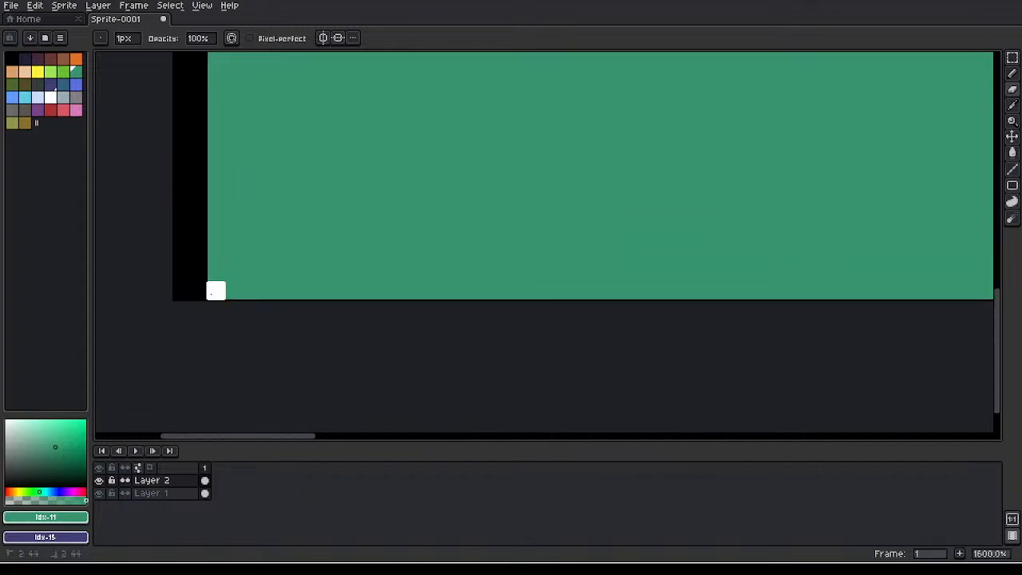
scroll(237, 271, "up", 4)
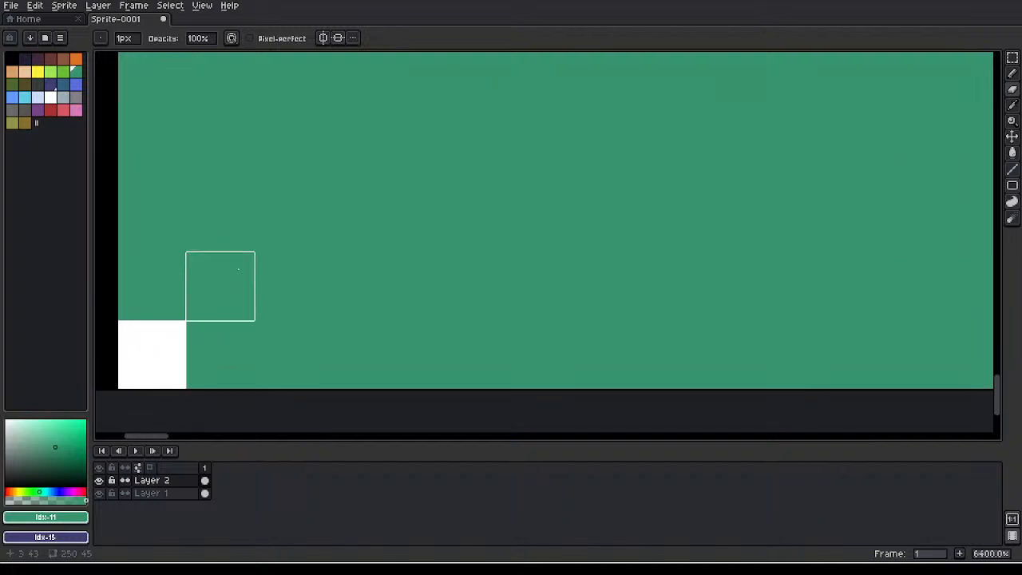
scroll(245, 228, "down", 15)
scroll(247, 194, "up", 4)
scroll(271, 210, "up", 3)
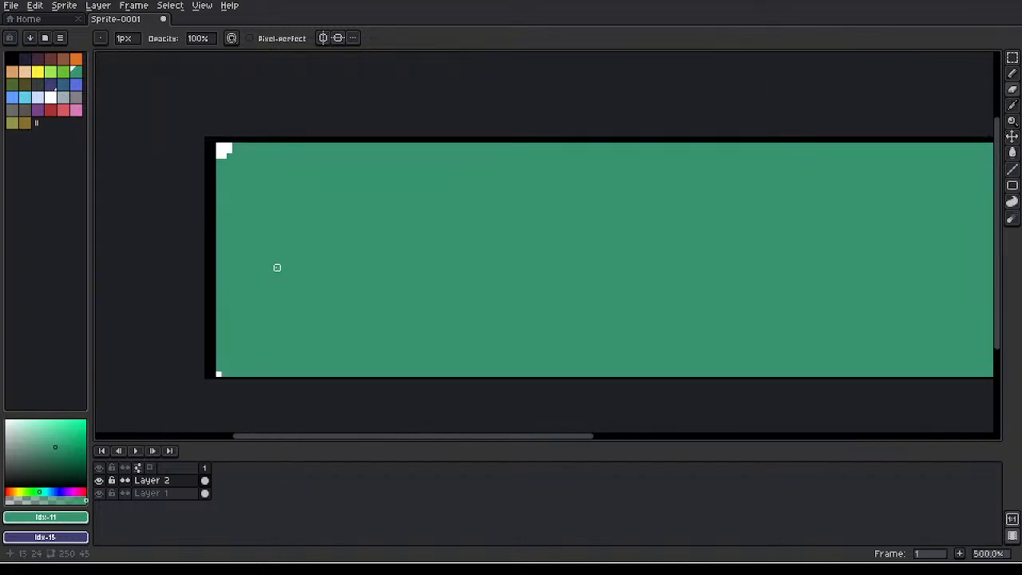
left_click(223, 373)
left_click(225, 368)
- Undo the last few bottom-left corner edits
key("ctrl+z")
key("m")
key("ctrl+z")
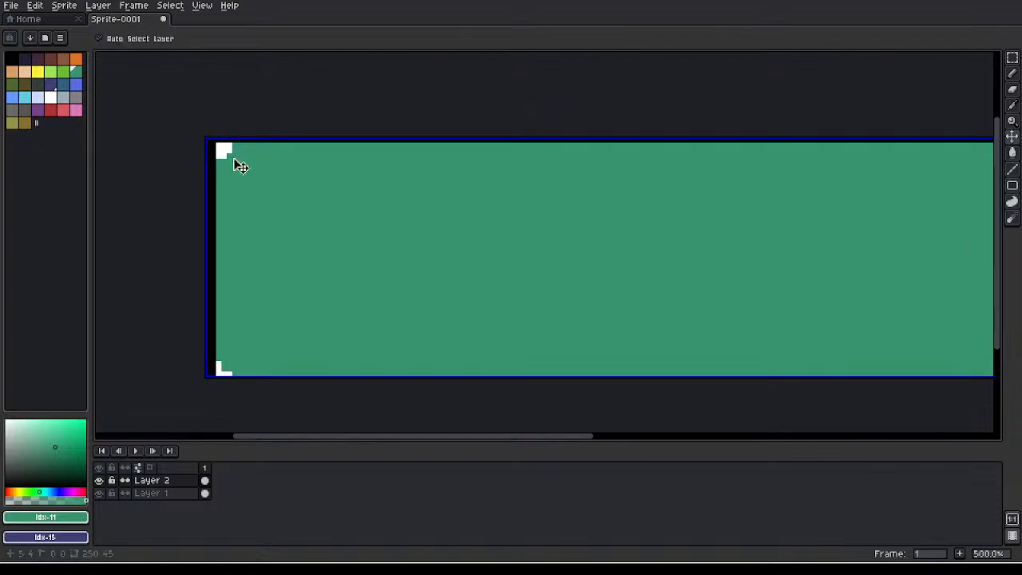
key("ctrl+z")
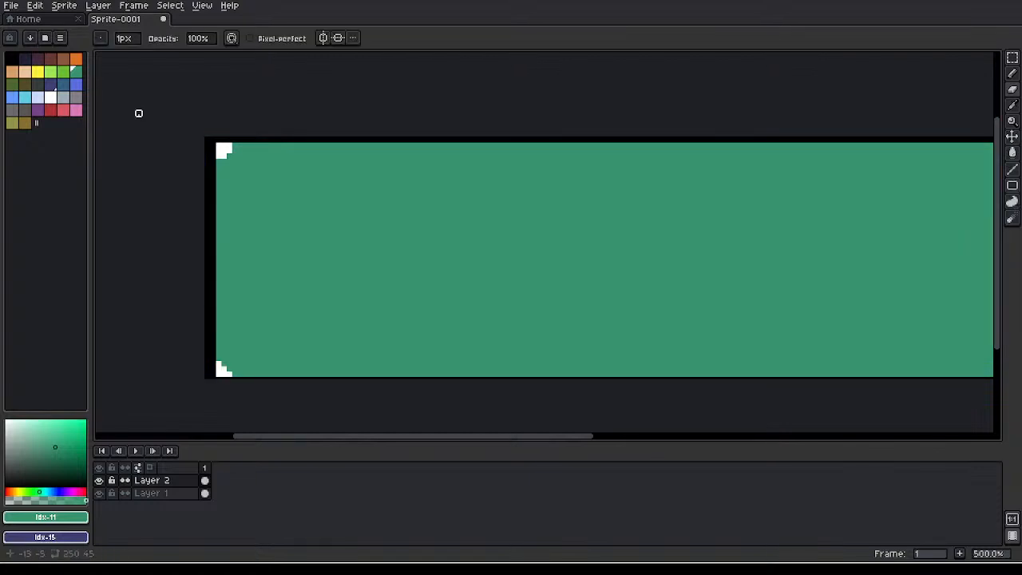
- Repaint the bar's top-left corner green and erase only its single outermost corner pixel
left_click(1012, 76)
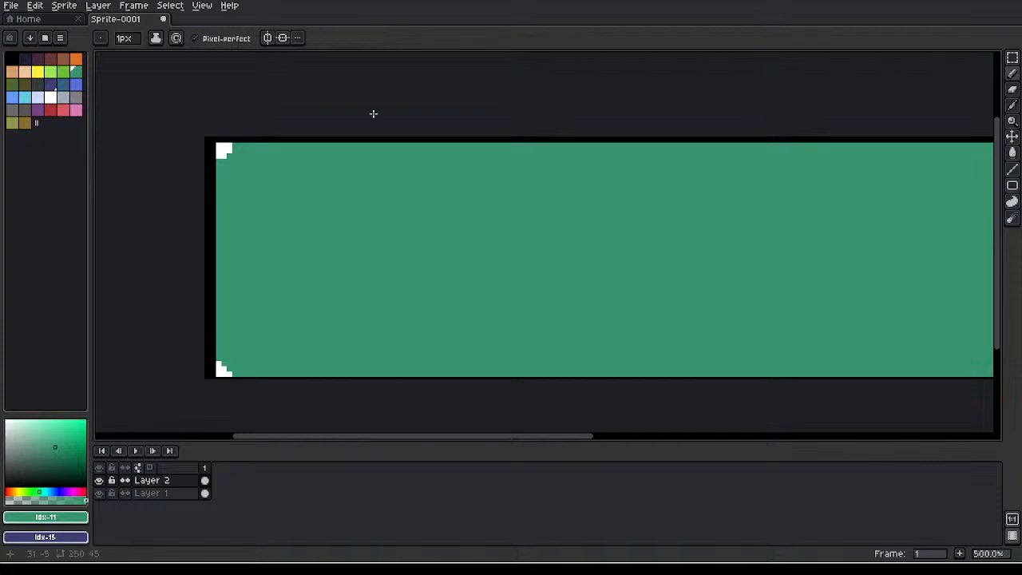
scroll(227, 143, "up", 2)
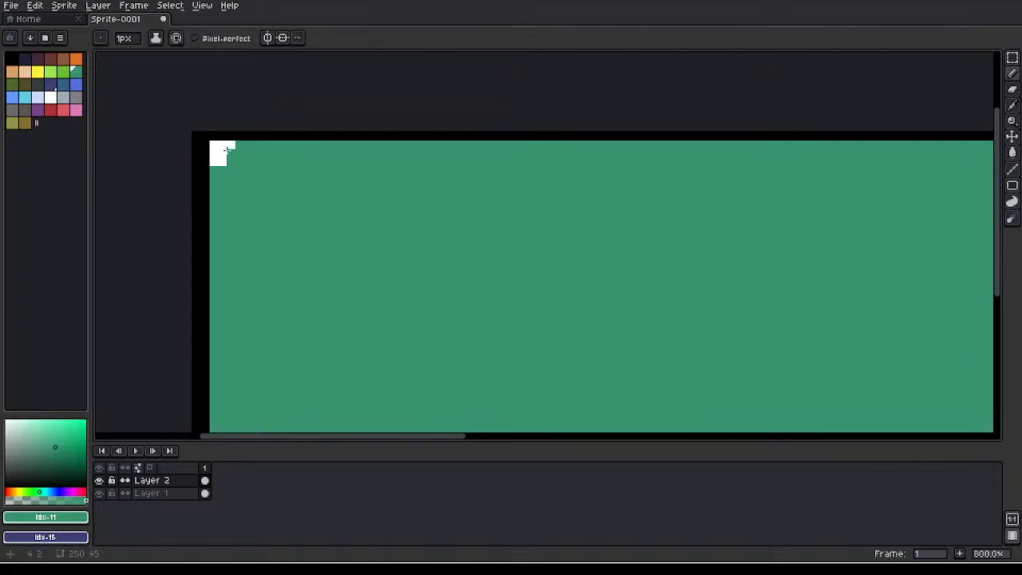
left_click(230, 146)
left_click(223, 154)
left_click(214, 163)
left_click(221, 162)
left_click(223, 145)
left_click(213, 153)
left_click(214, 147)
left_click(1012, 88)
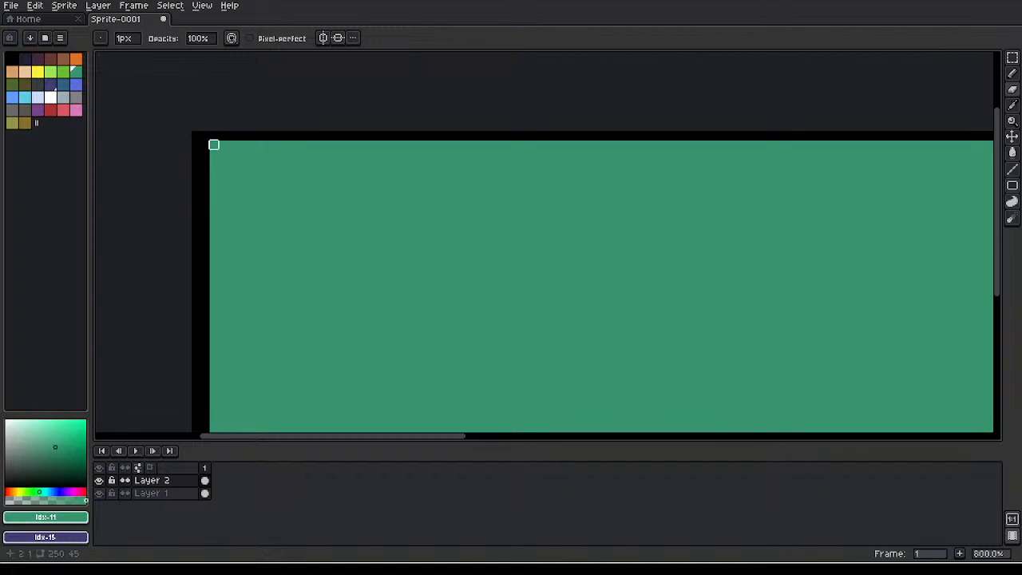
left_click(213, 144)
scroll(220, 185, "down", 2)
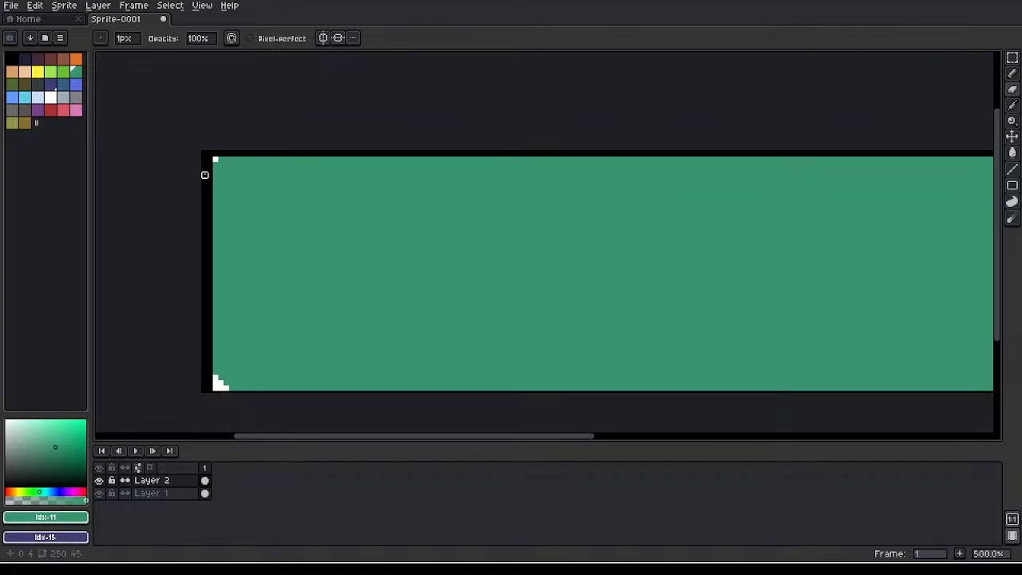
left_click(216, 169)
left_click(216, 164)
left_click_drag(221, 160, 226, 163)
- Erase a small staircase of pixels at the bar's top-right corner to round it
scroll(468, 181, "down", 2)
scroll(536, 211, "up", 1)
key("space")
left_click_drag(631, 210, 112, 209)
scroll(701, 200, "up", 2)
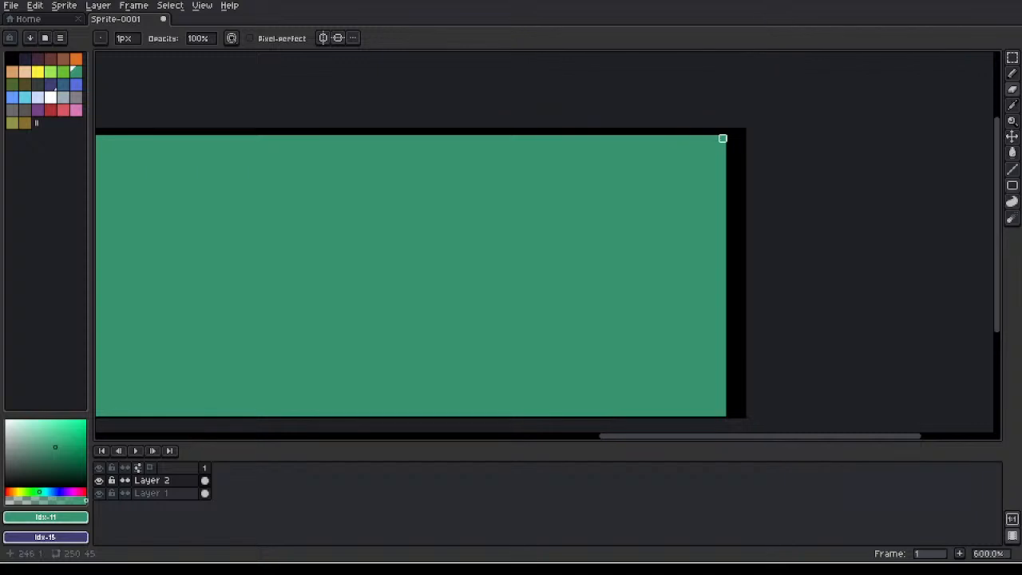
left_click_drag(723, 138, 710, 143)
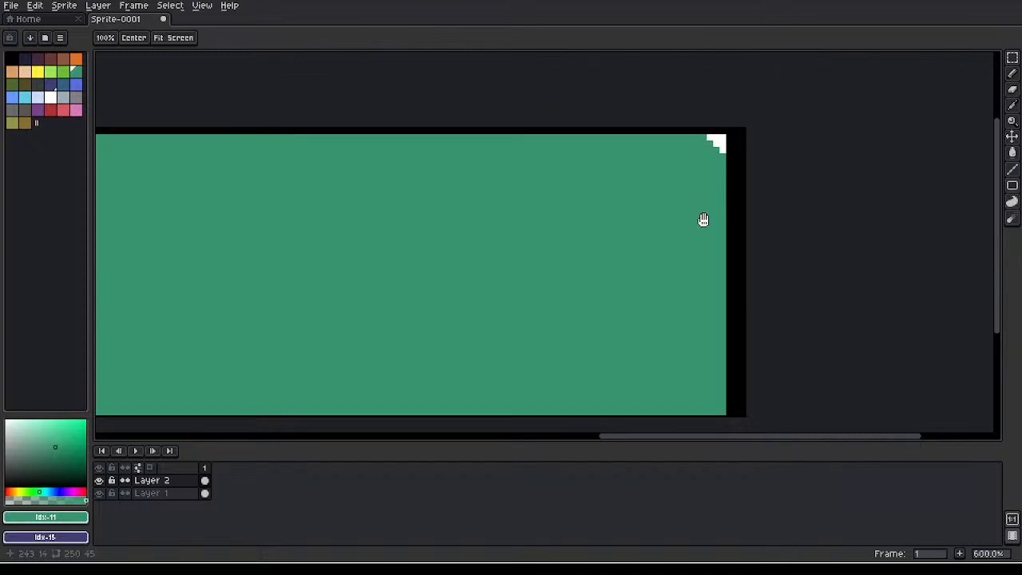
- Erase pixels at the bar's bottom-right corner to round it
middle_click_drag(703, 219, 700, 160)
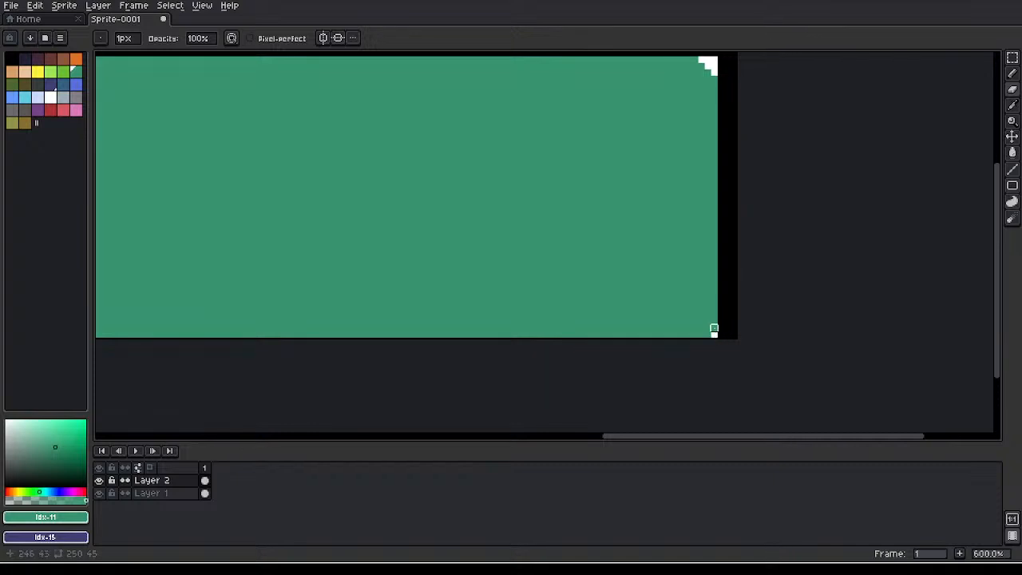
left_click_drag(714, 329, 706, 334)
scroll(584, 258, "down", 4)
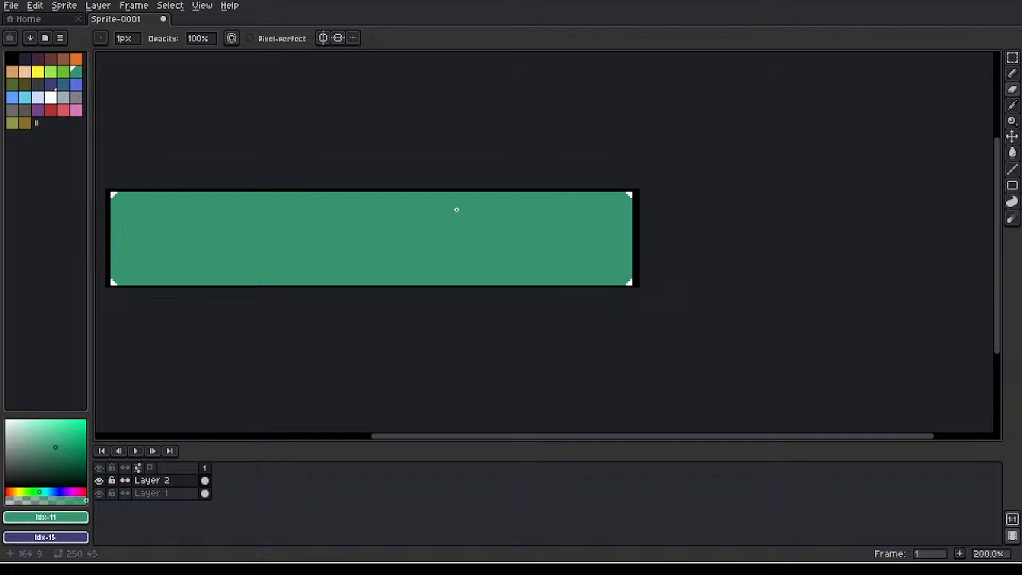
- Switch to 2D Fighter Maker and scroll the system script list to the health bar entries
middle_click_drag(342, 153, 516, 179)
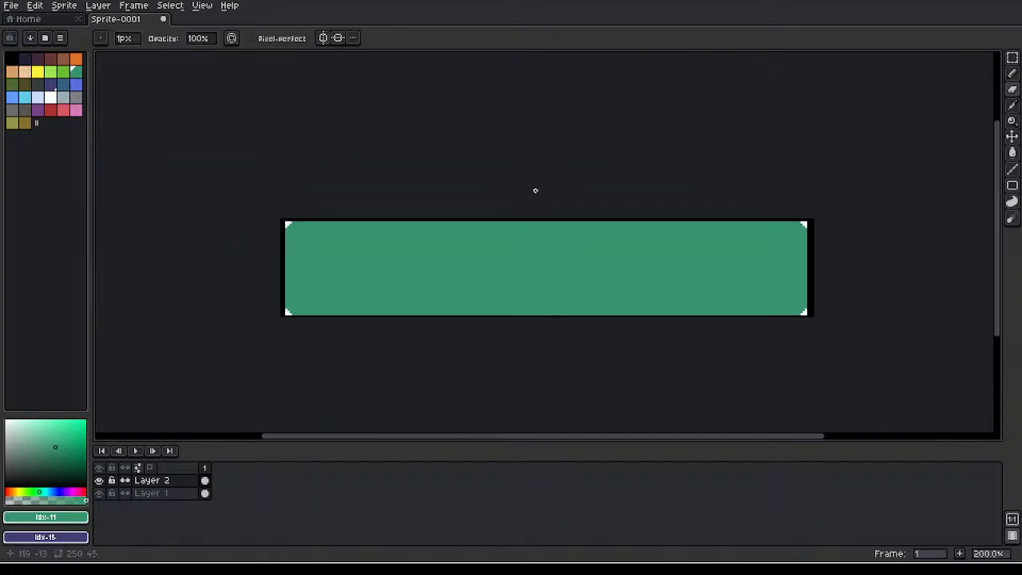
scroll(532, 203, "up", 2)
scroll(495, 210, "down", 1)
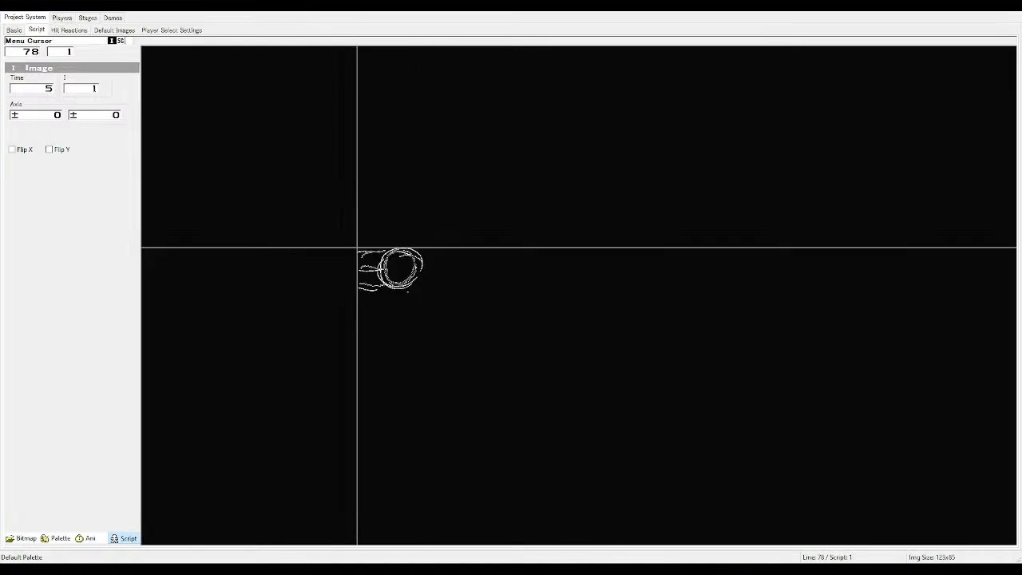
key("space")
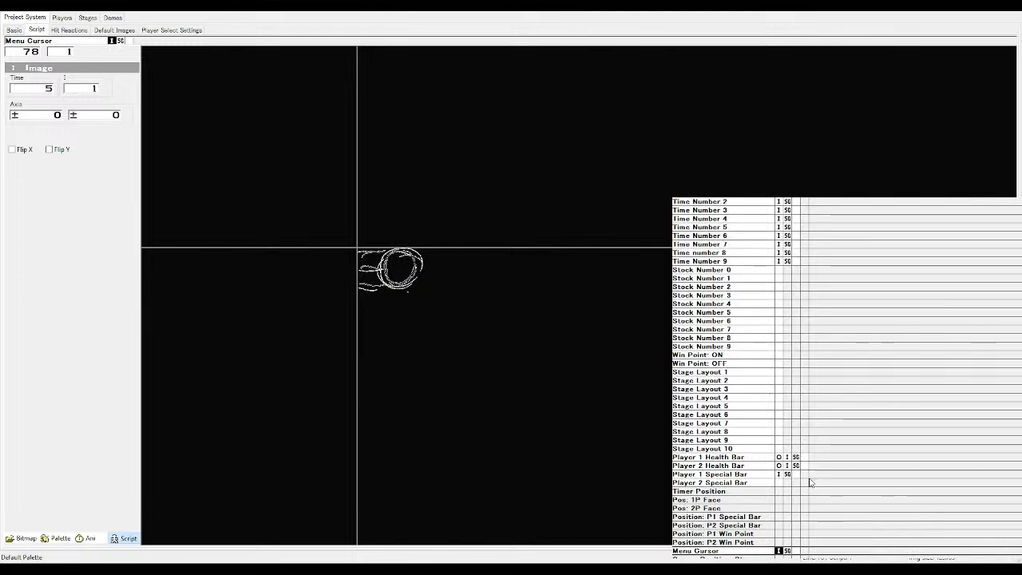
scroll(799, 375, "up", 9)
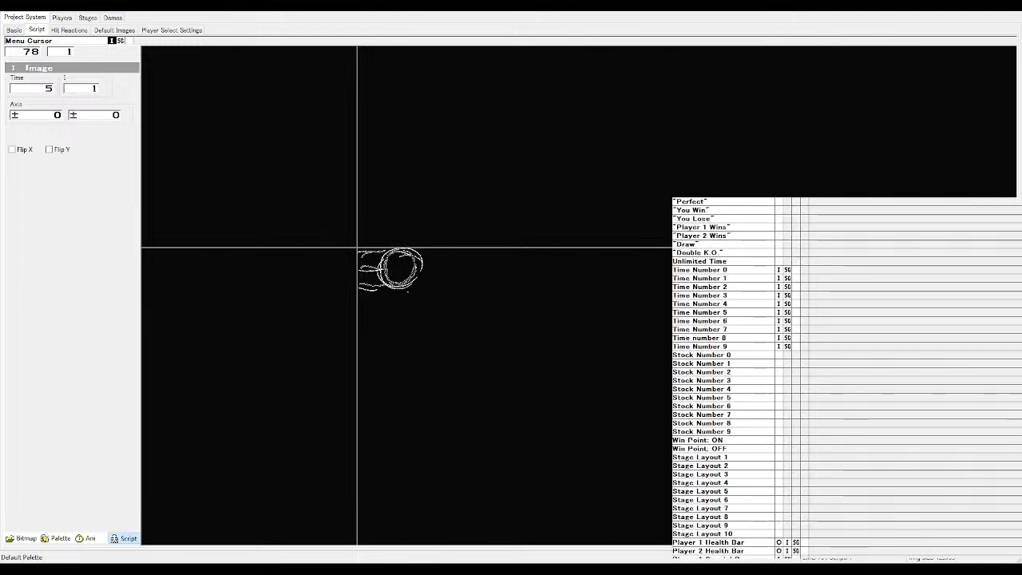
scroll(799, 375, "down", 13)
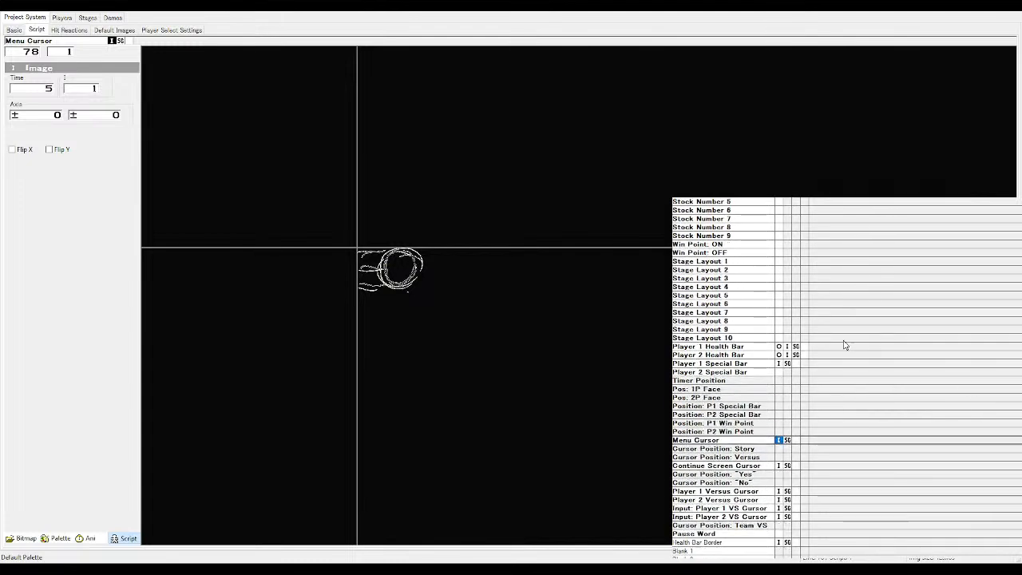
- Insert an Image command before the Object in Player 1 Health Bar's script and set its image number to 5
left_click(779, 346)
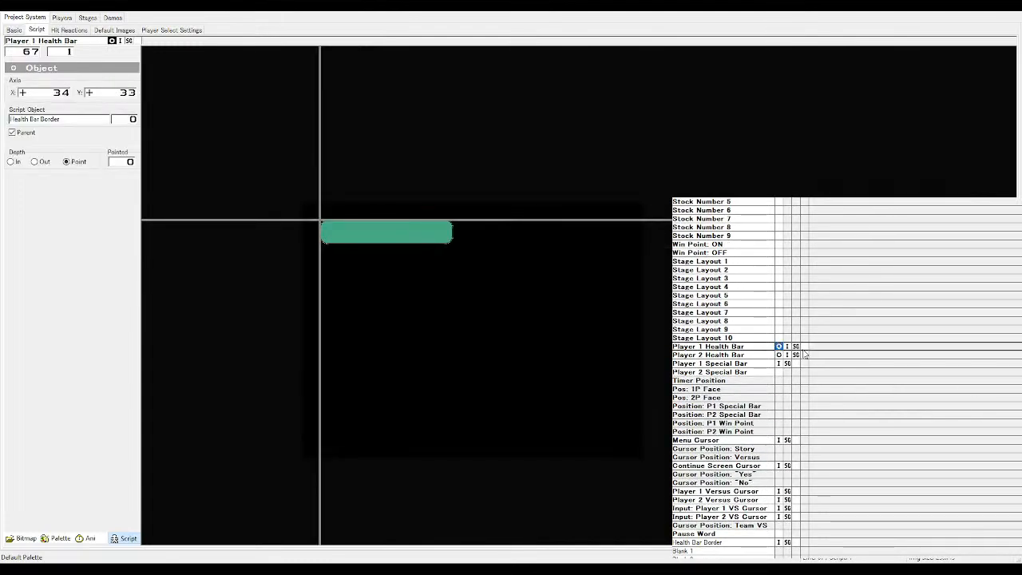
key("i")
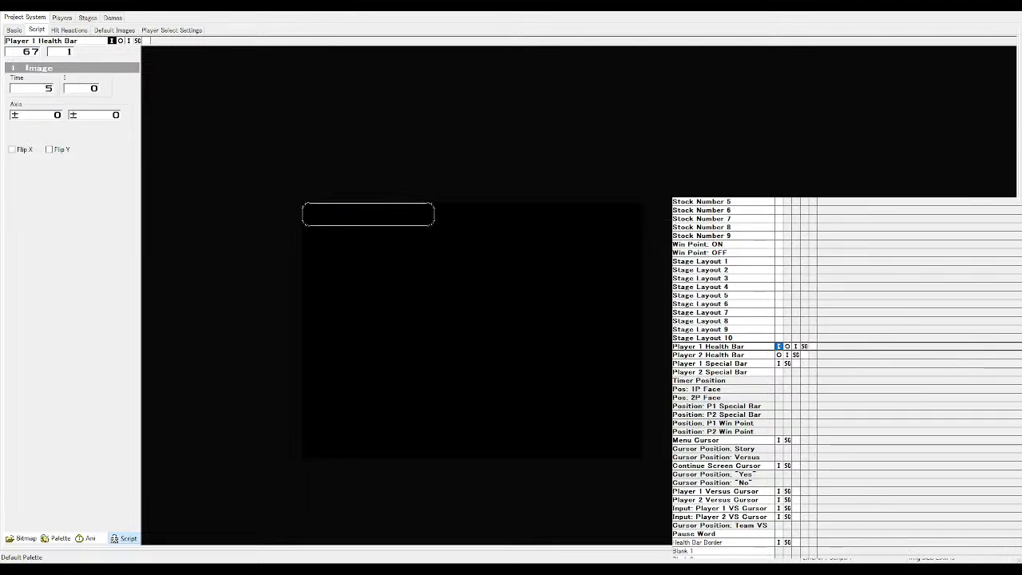
left_click(82, 89)
key("Up")
key("Up")
key("Up")
key("Up")
key("Up")
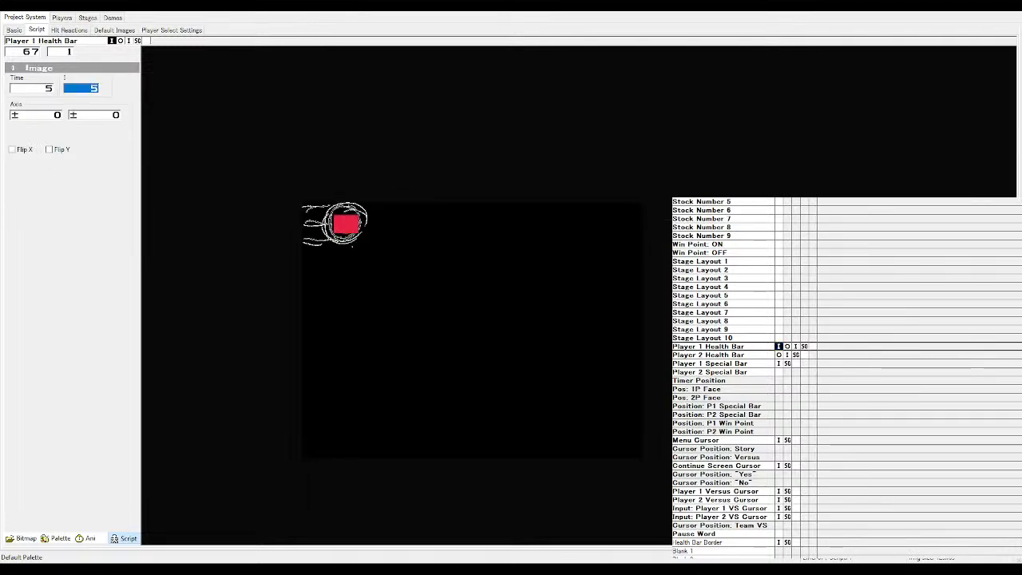
- Open the bitmap window and delete the picture currently stored there
left_click(24, 539)
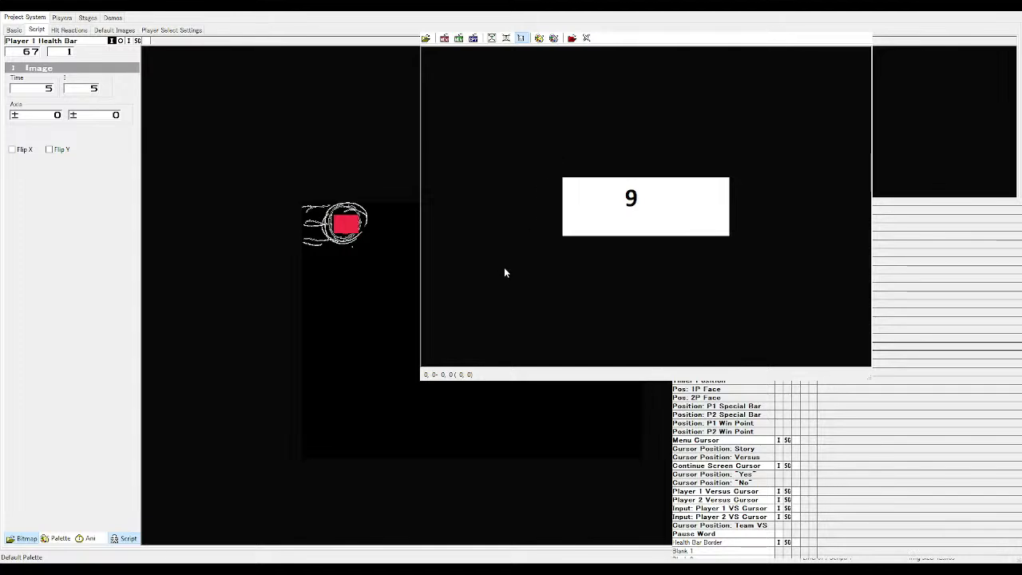
key("Delete")
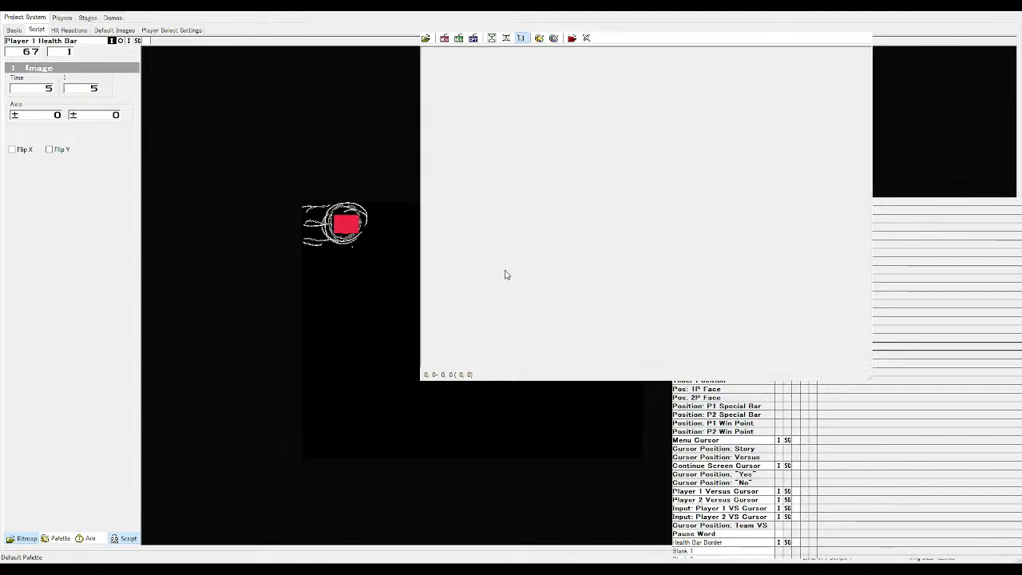
left_click(862, 36)
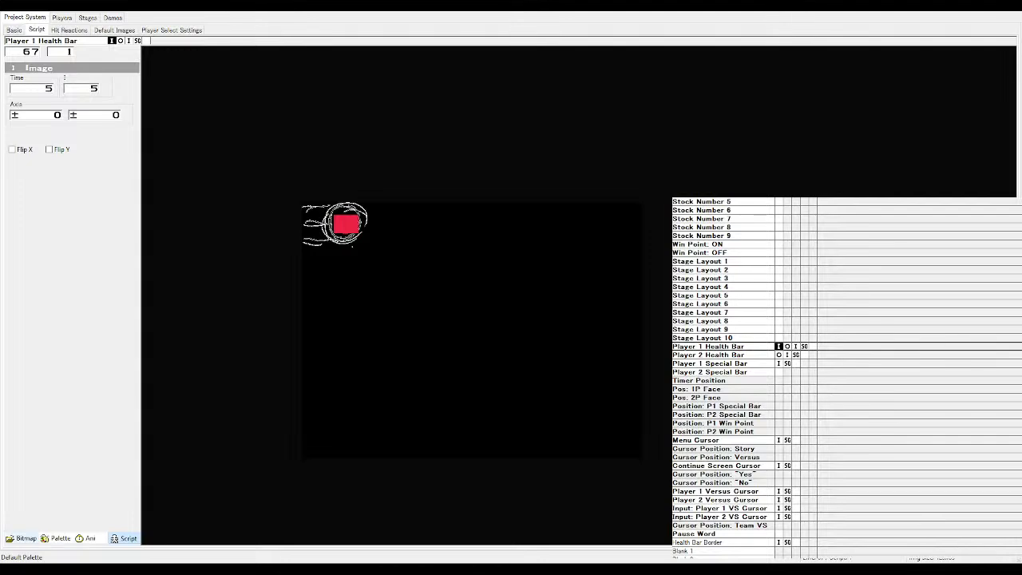
- Reopen the bitmap window, select the green health bar area and apply it as the image
left_click(22, 539)
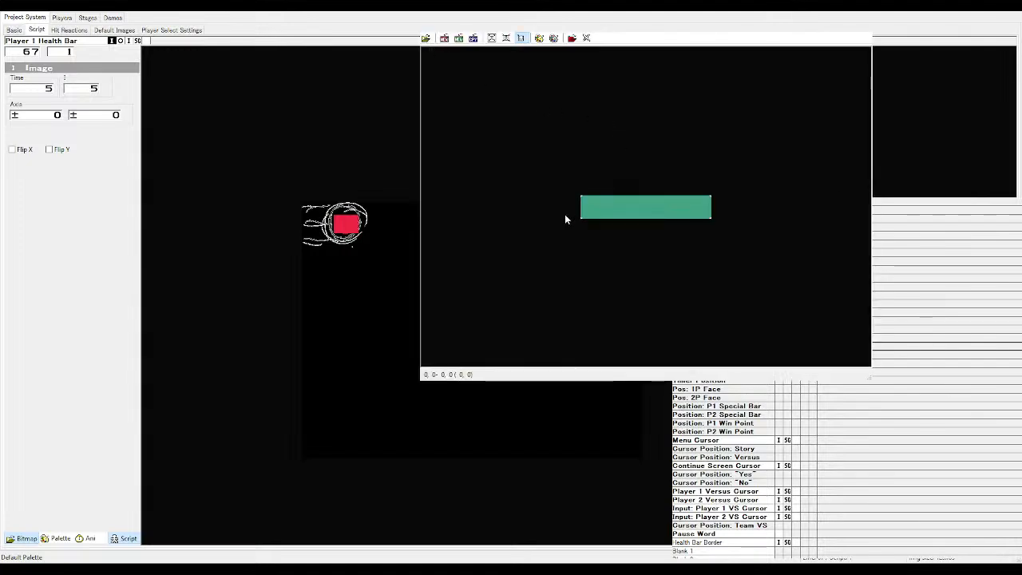
left_click_drag(554, 162, 799, 244)
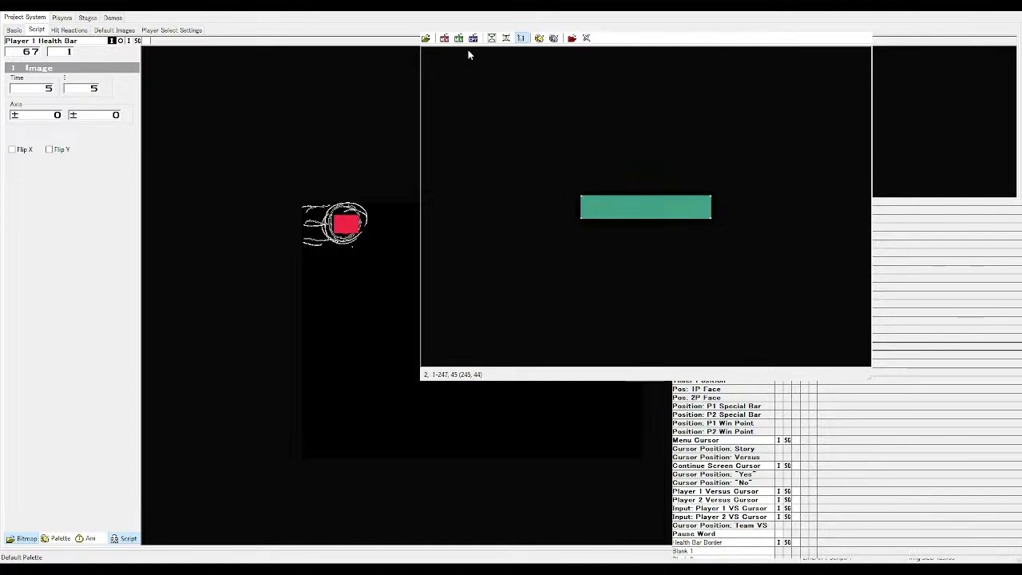
left_click(446, 39)
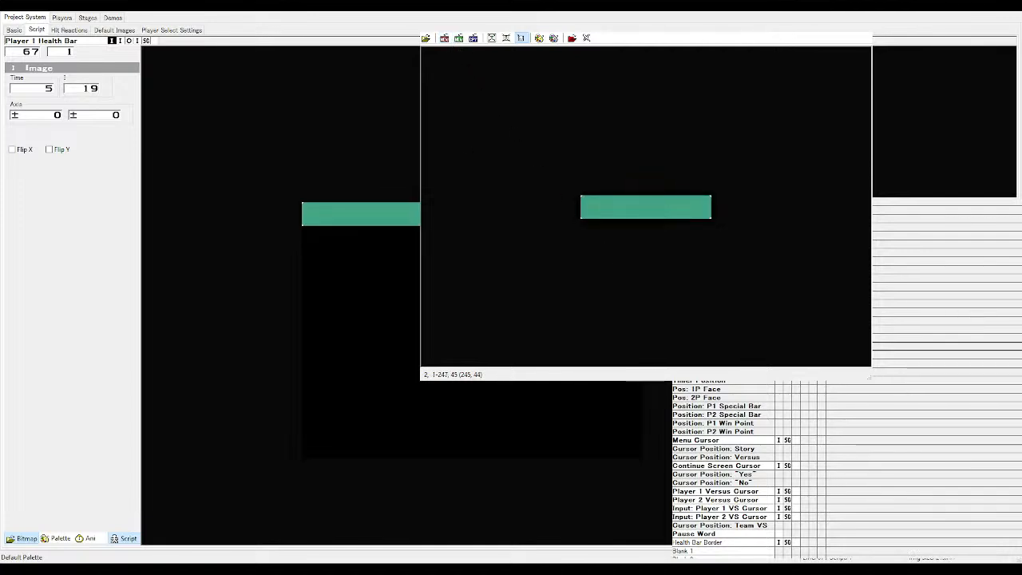
left_click(861, 25)
- Delete the extra Image command from Player 1 Health Bar's script and select its Object command
left_click(788, 348)
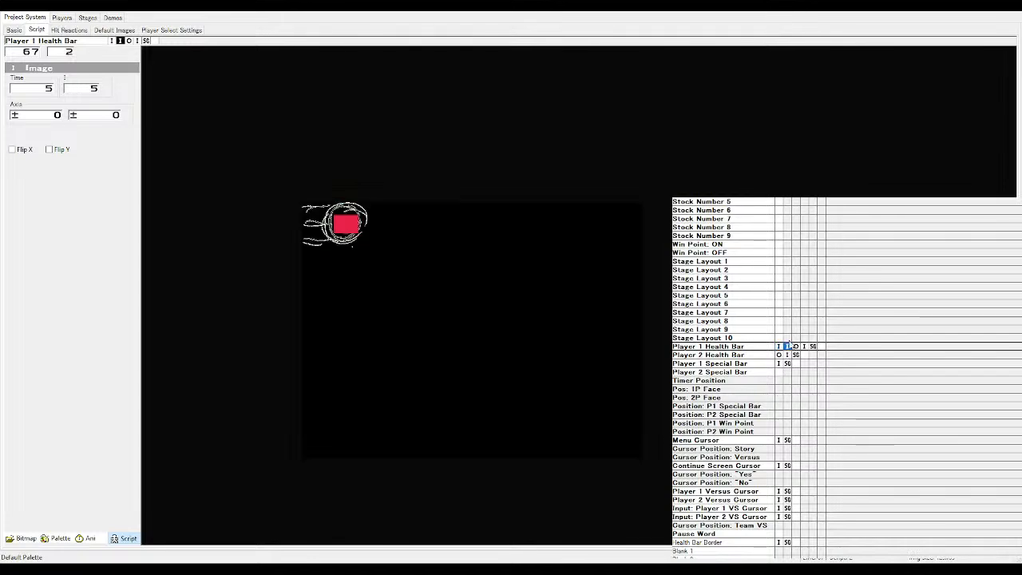
key("Delete")
key("Right")
key("Left")
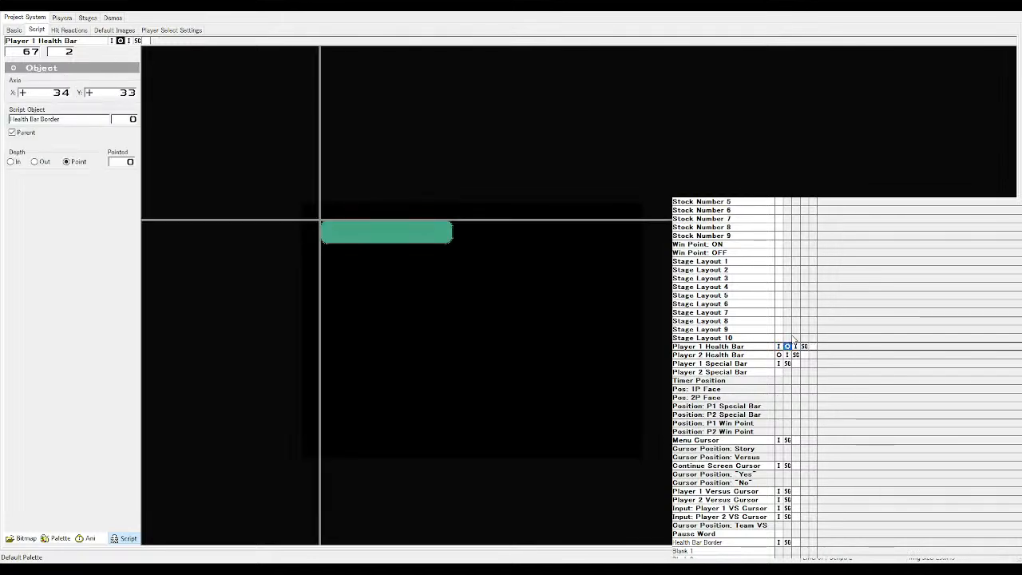
key("Left")
key("Right")
key("Left")
key("Right")
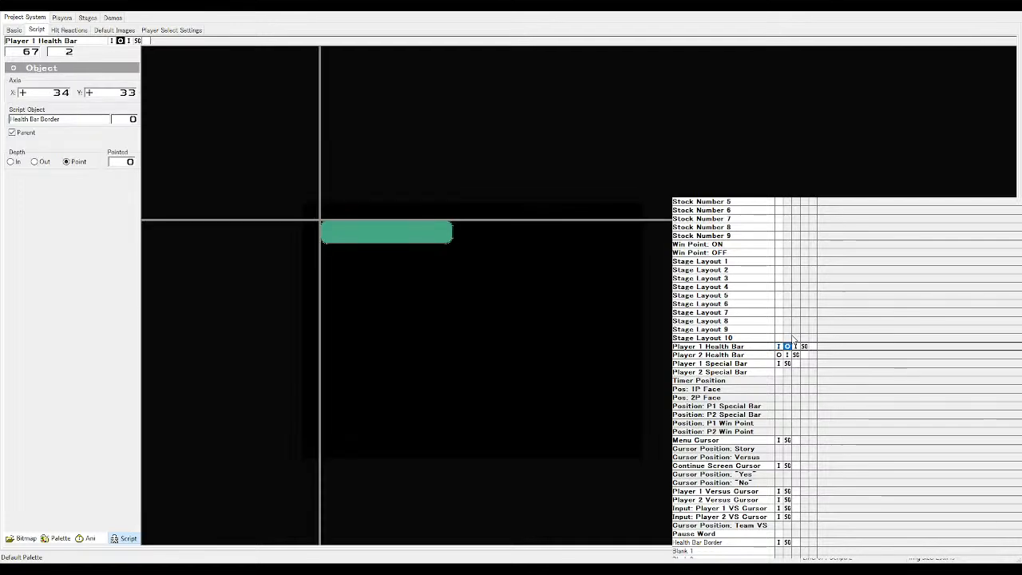
key("Left")
key("Right")
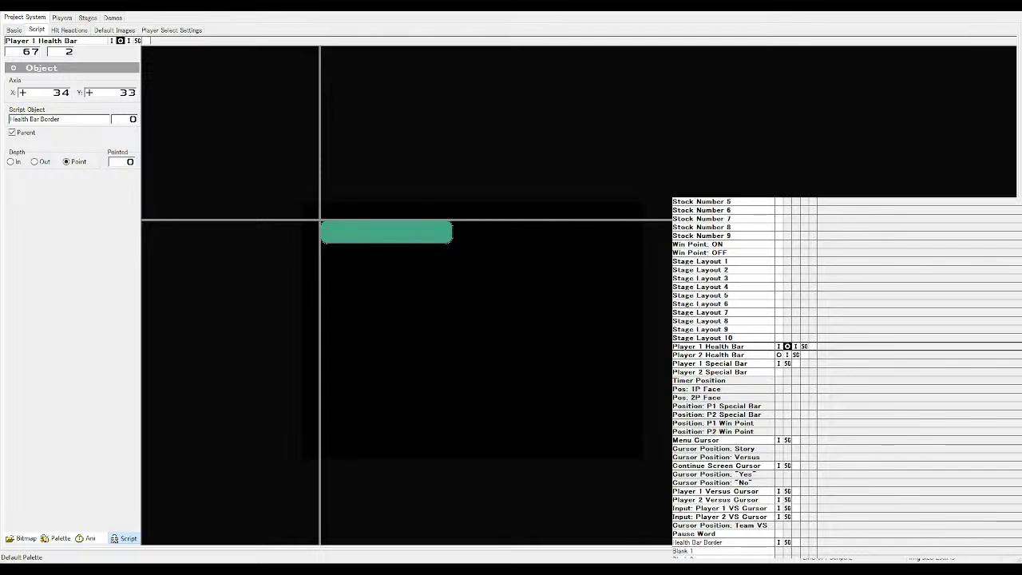
left_click(787, 346)
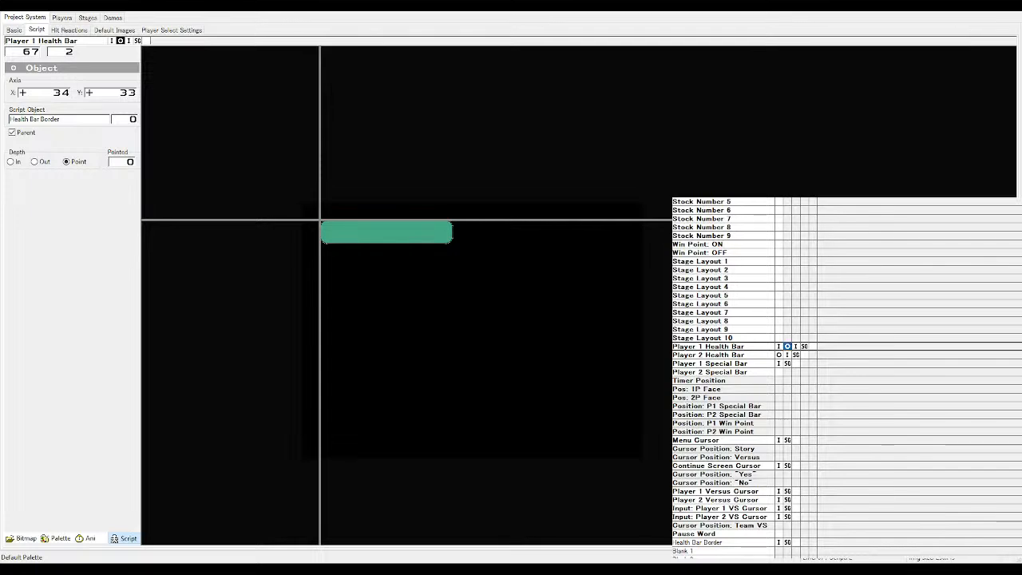